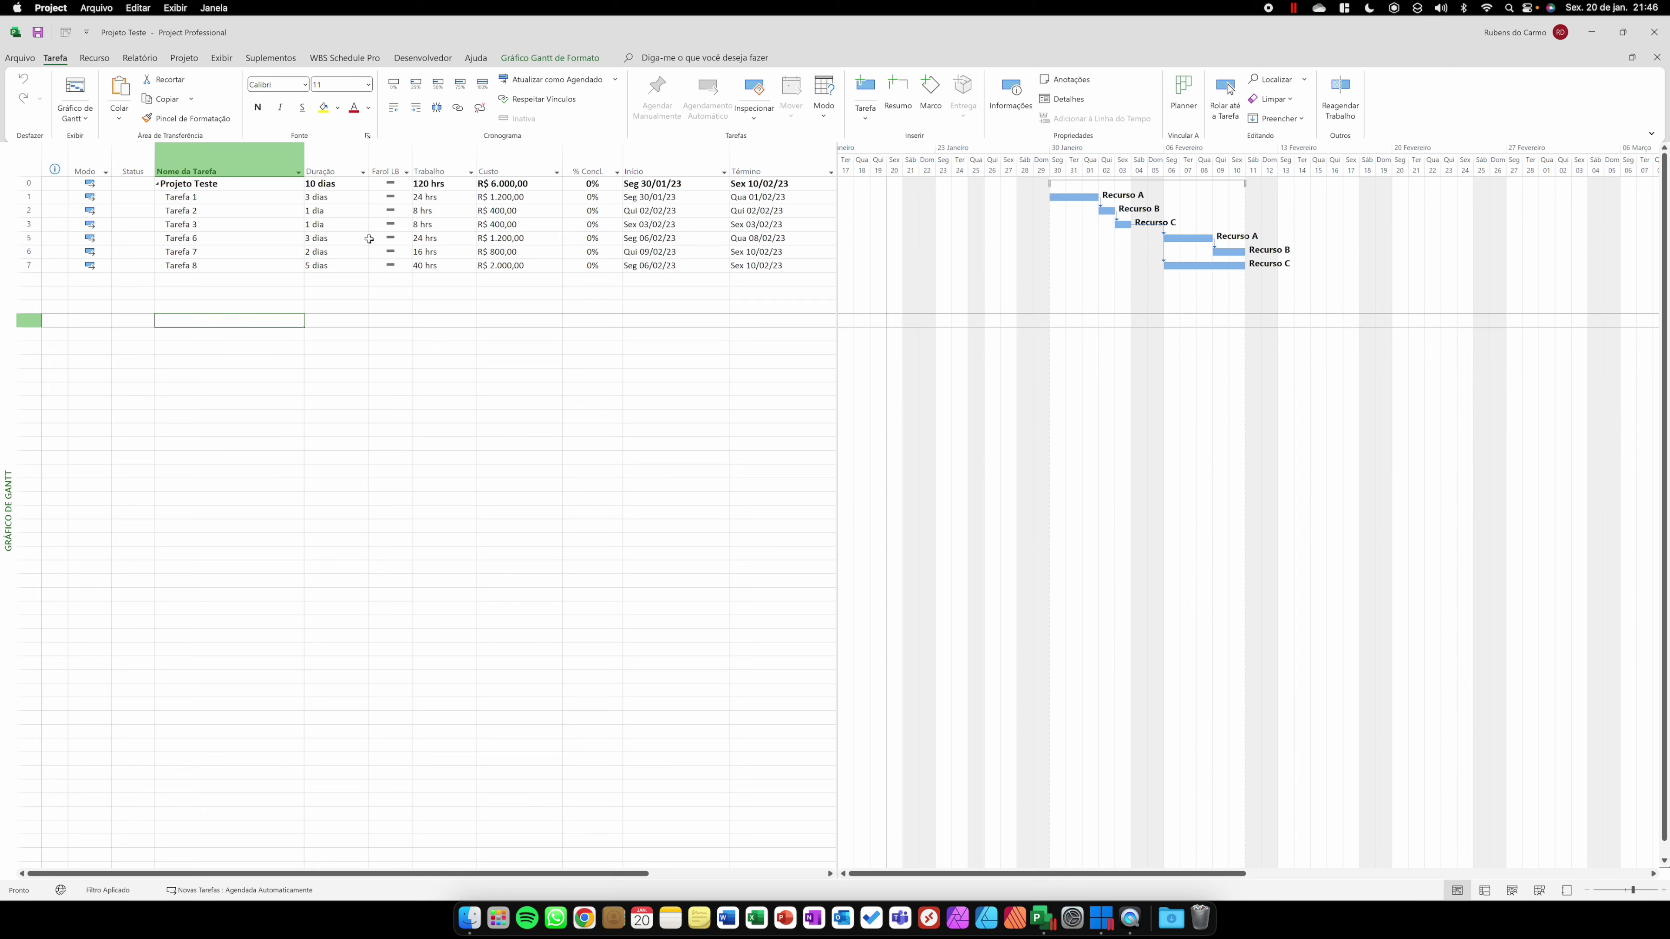
Define the baseline Linha de base for the entire project.
click(182, 59)
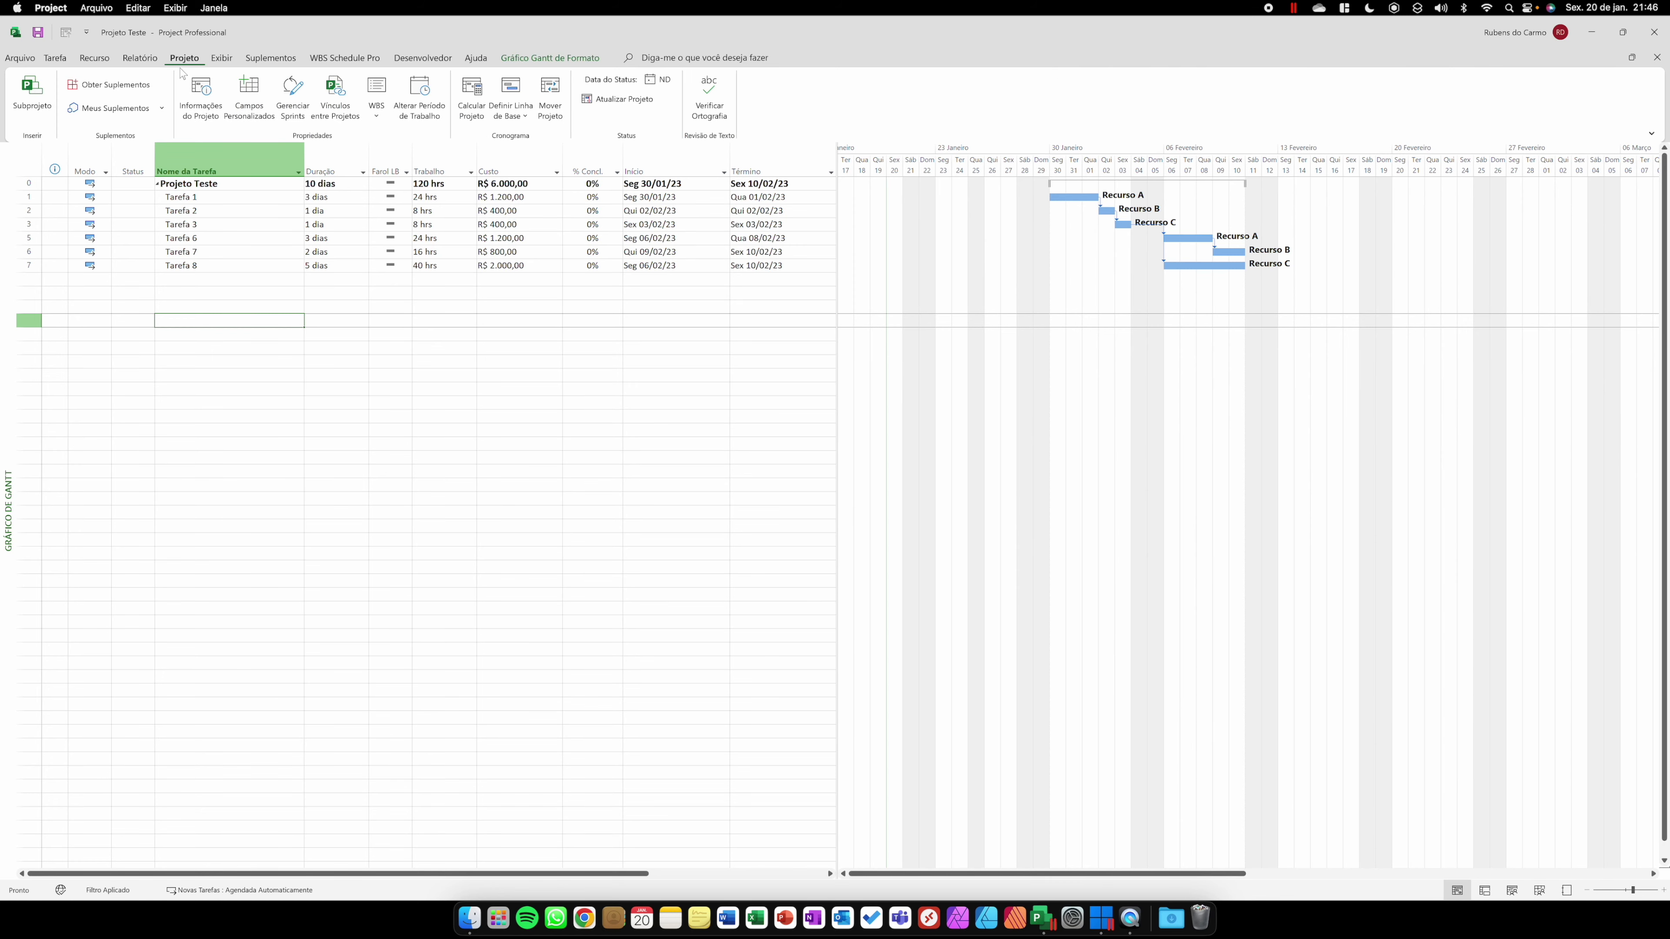
click(511, 107)
click(519, 139)
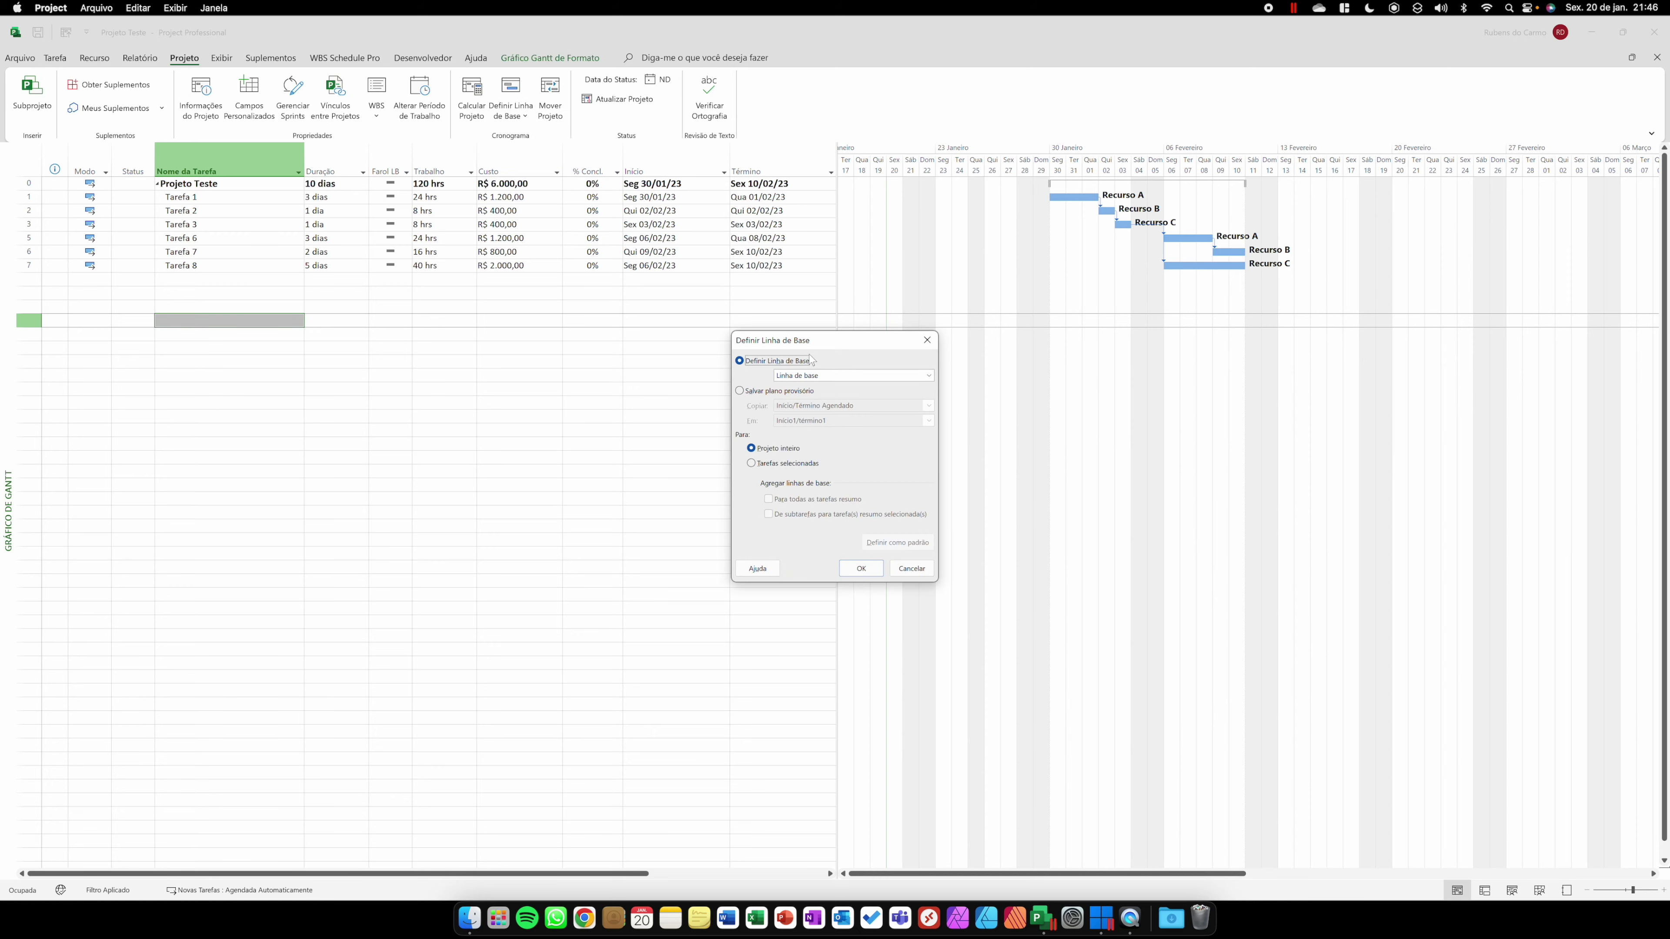
click(846, 377)
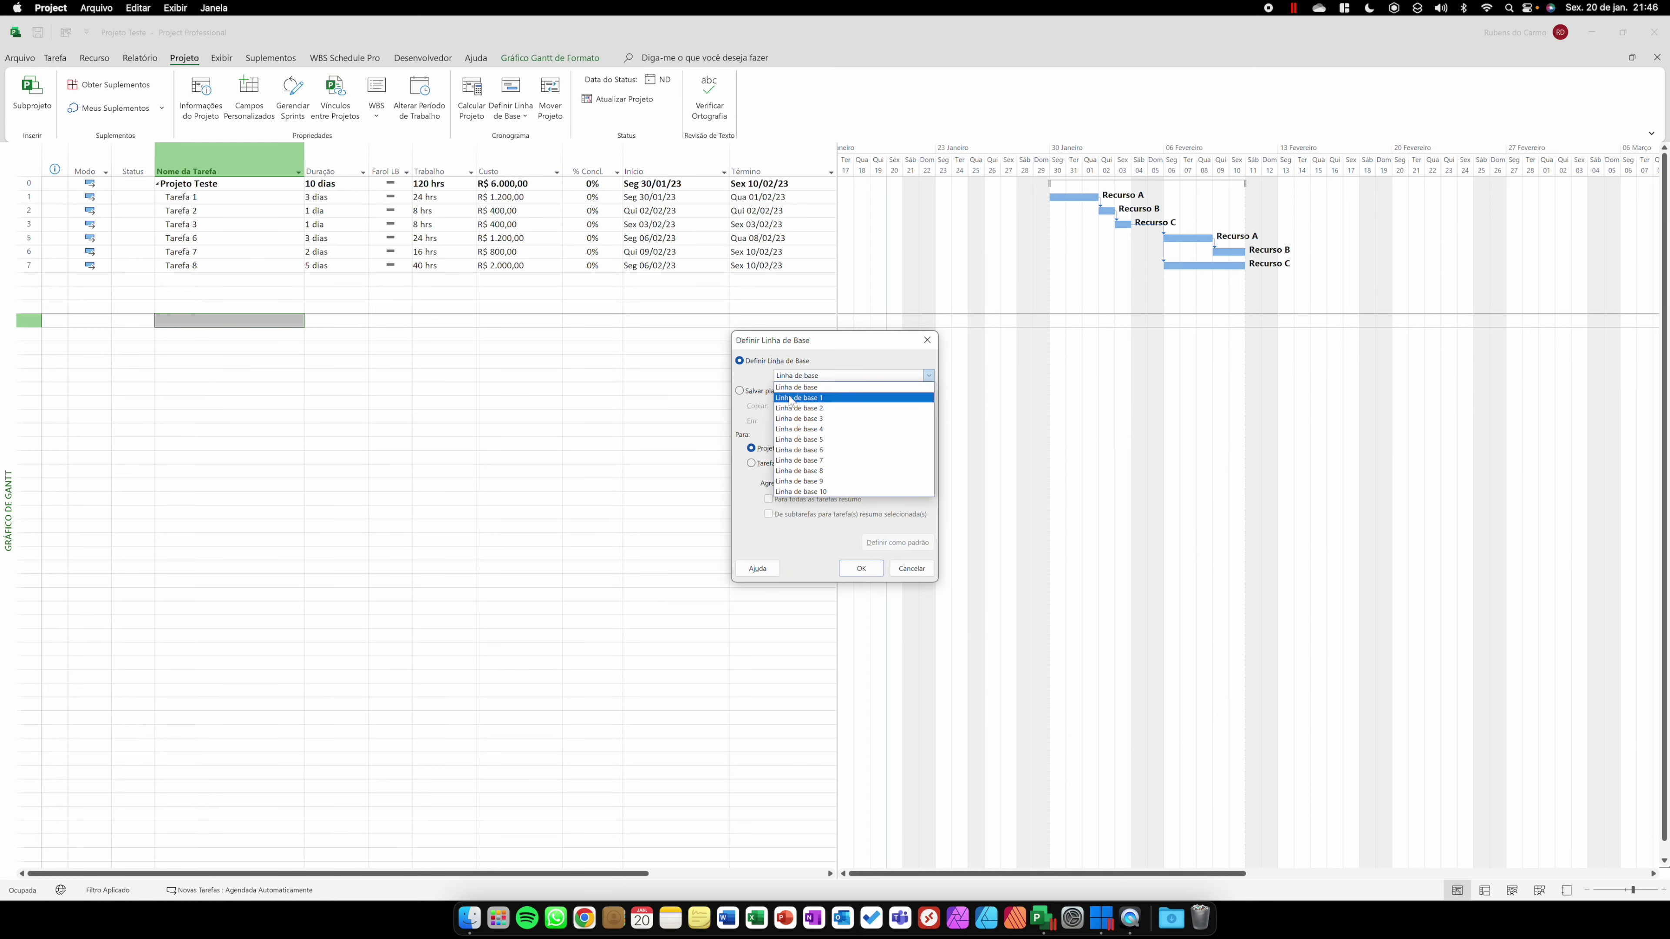
click(789, 387)
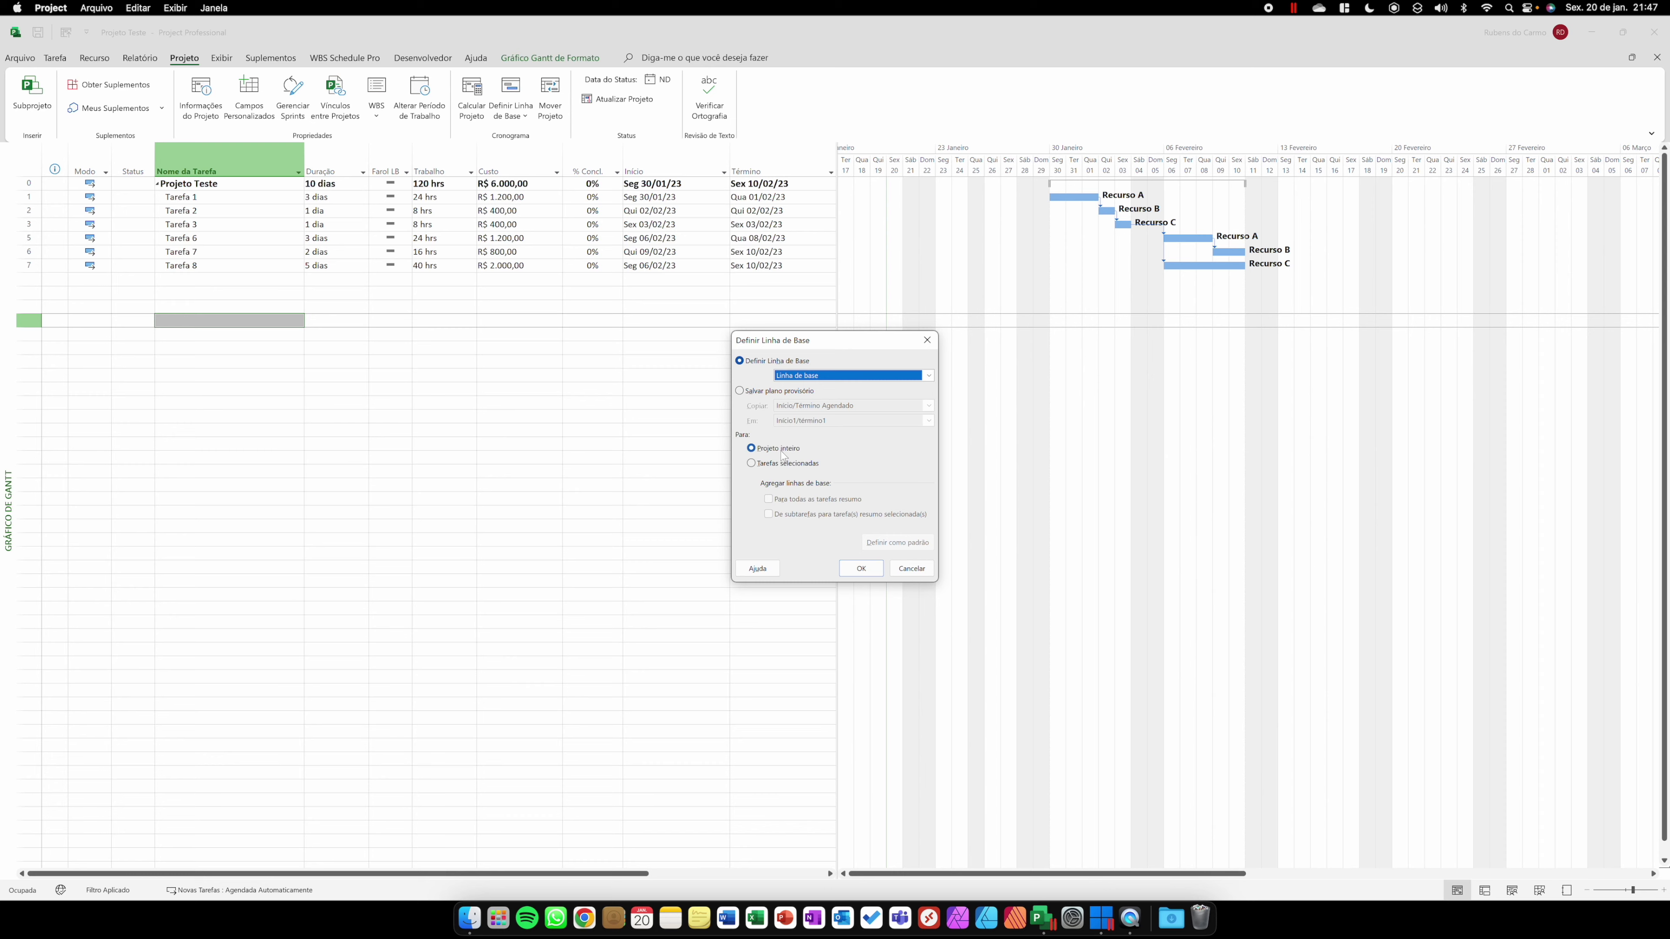
click(861, 569)
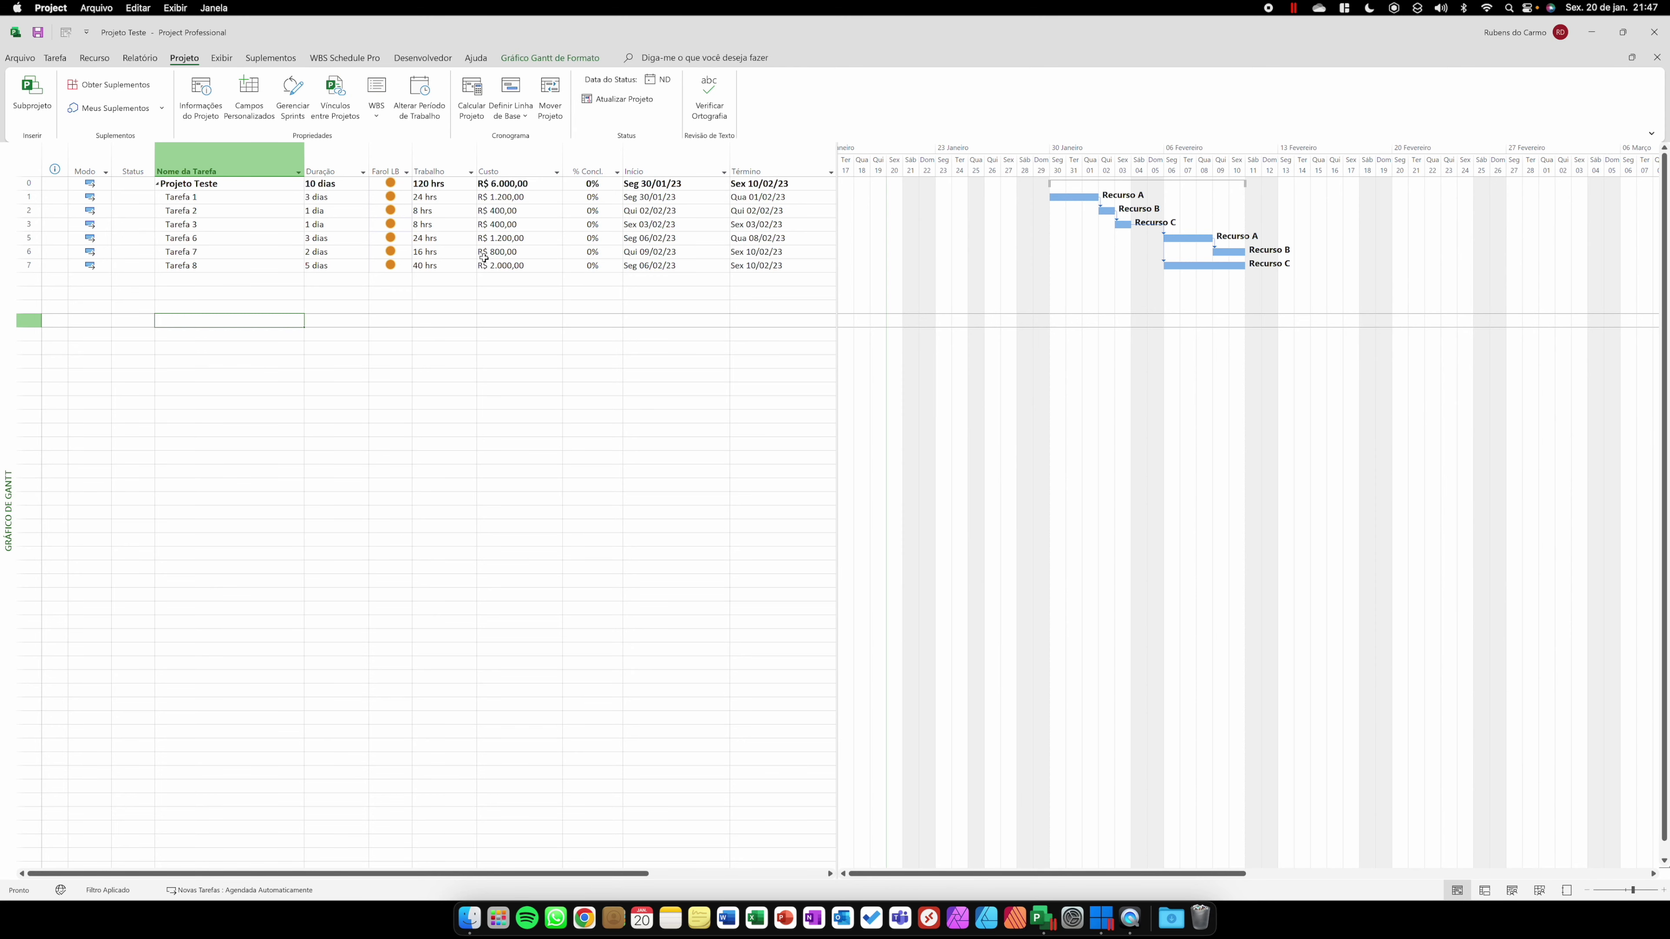
Save a provisional plan for the entire project, copying Linha de Base into Linha de base1.
click(524, 115)
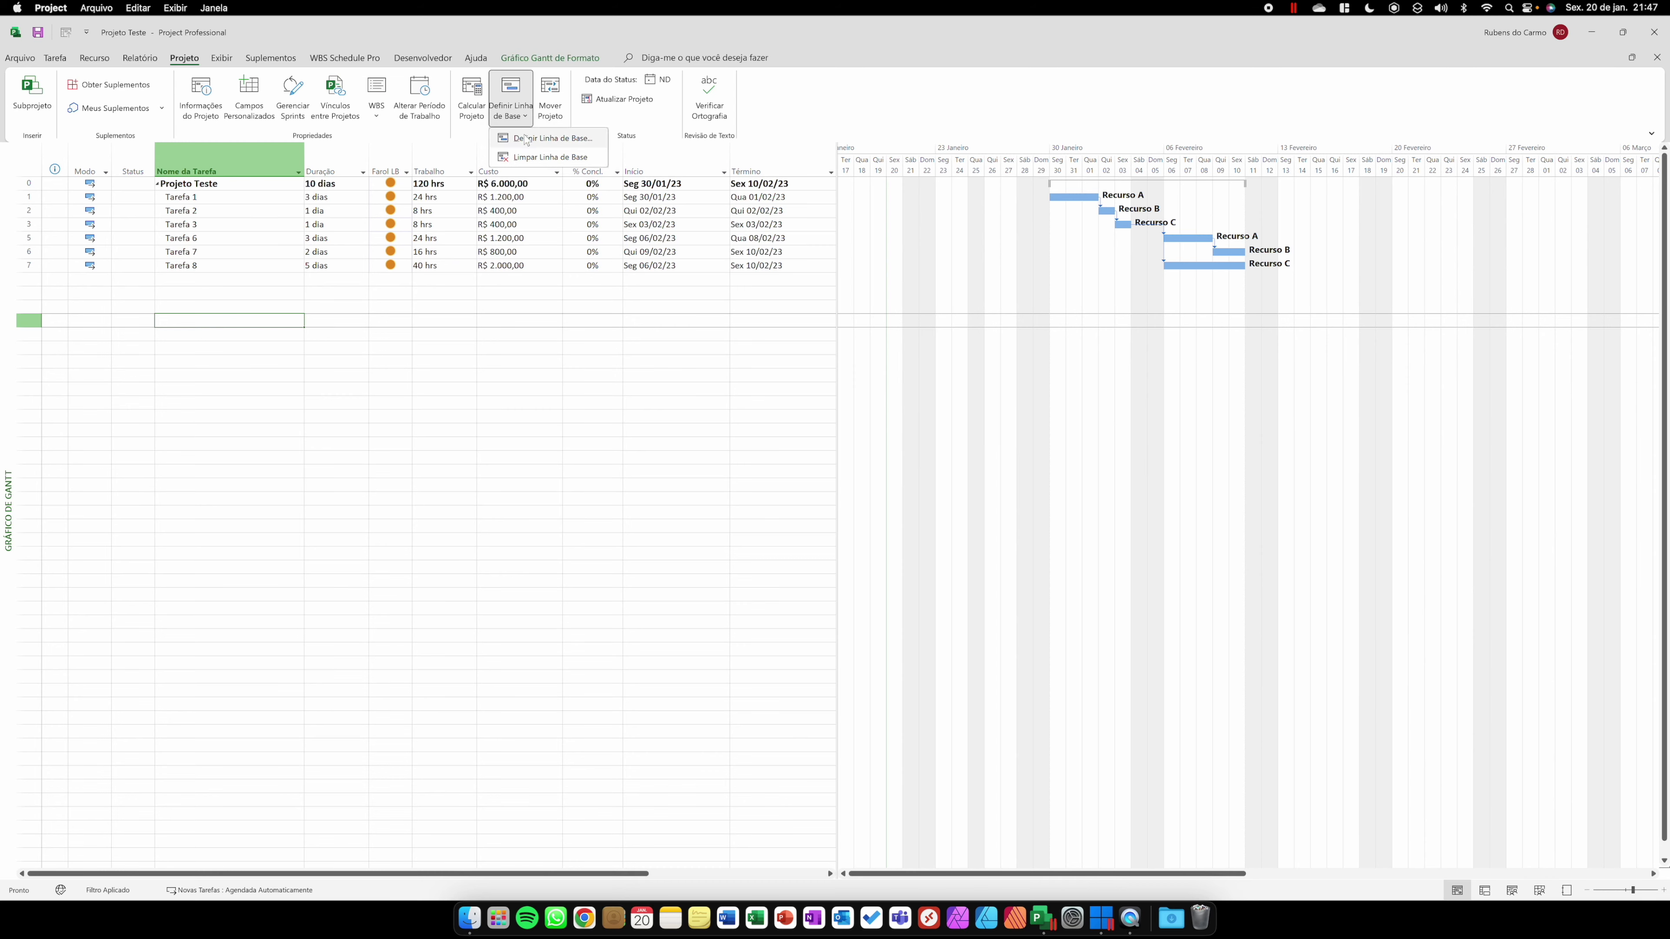
click(551, 137)
click(808, 378)
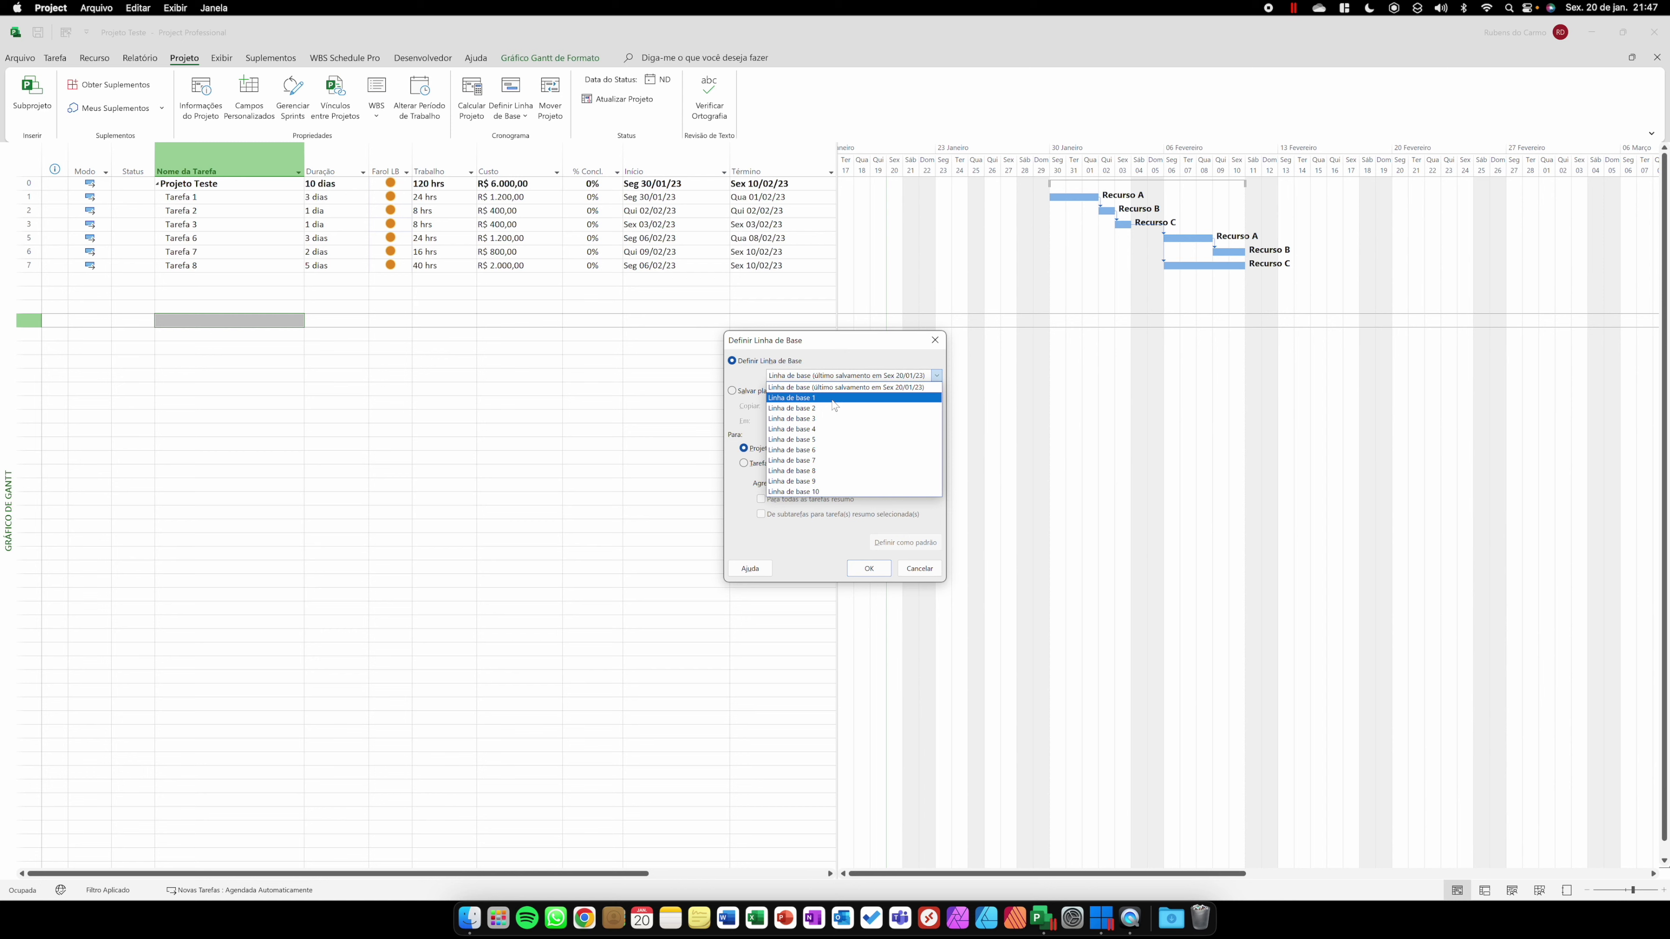
click(822, 388)
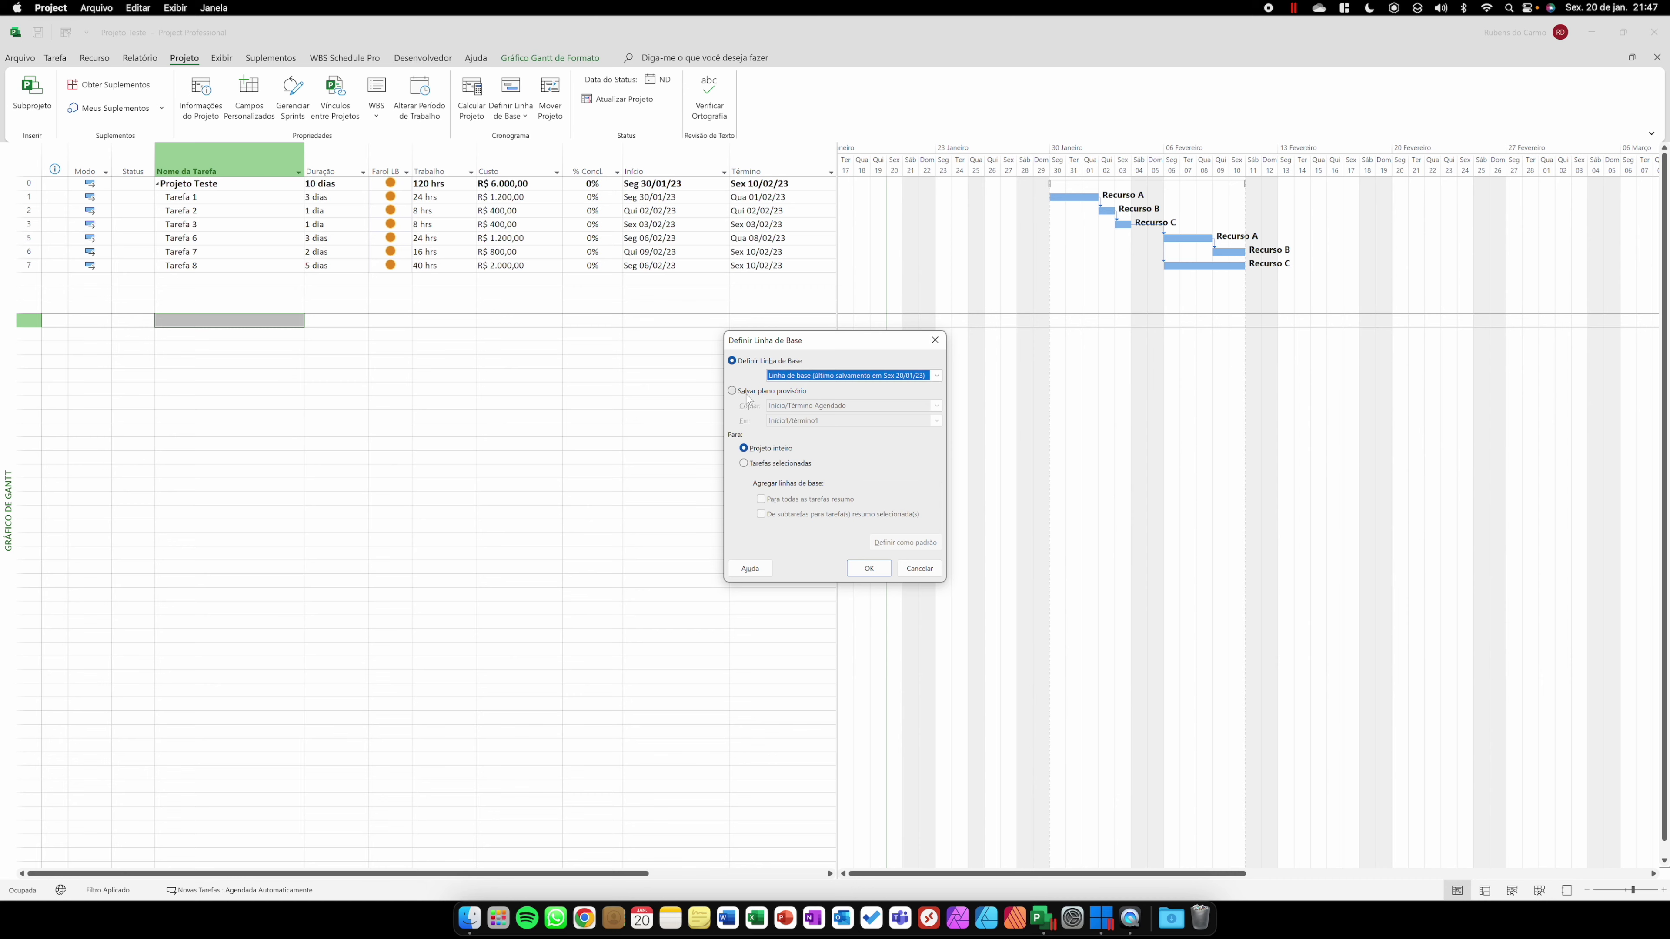
click(761, 393)
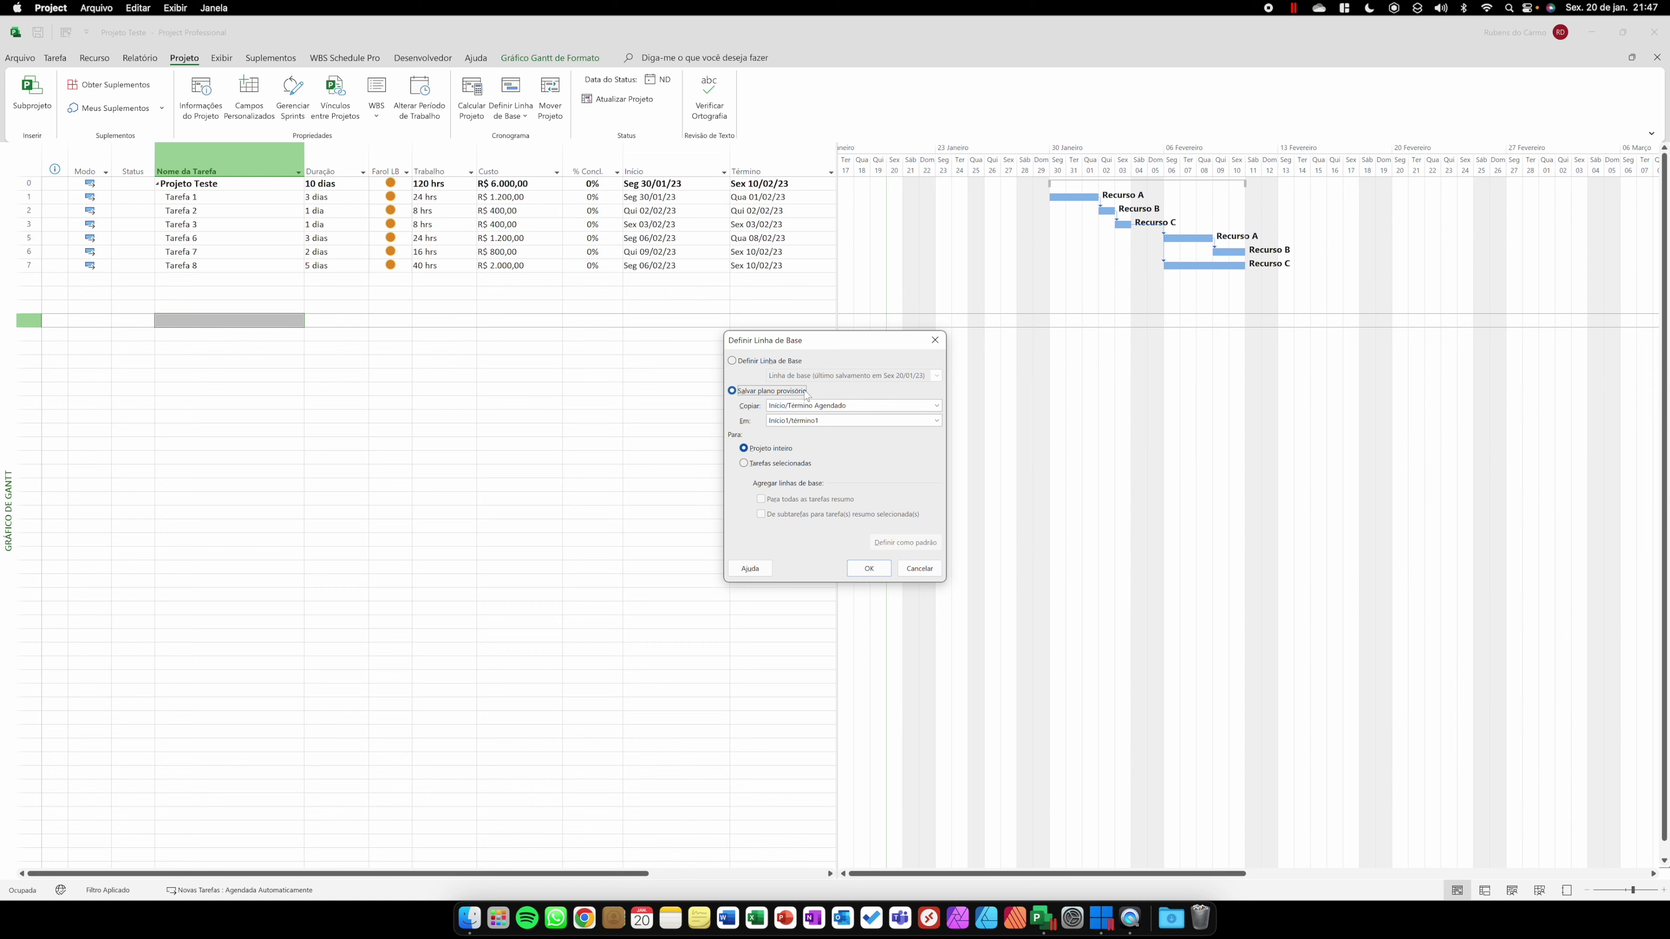
click(831, 405)
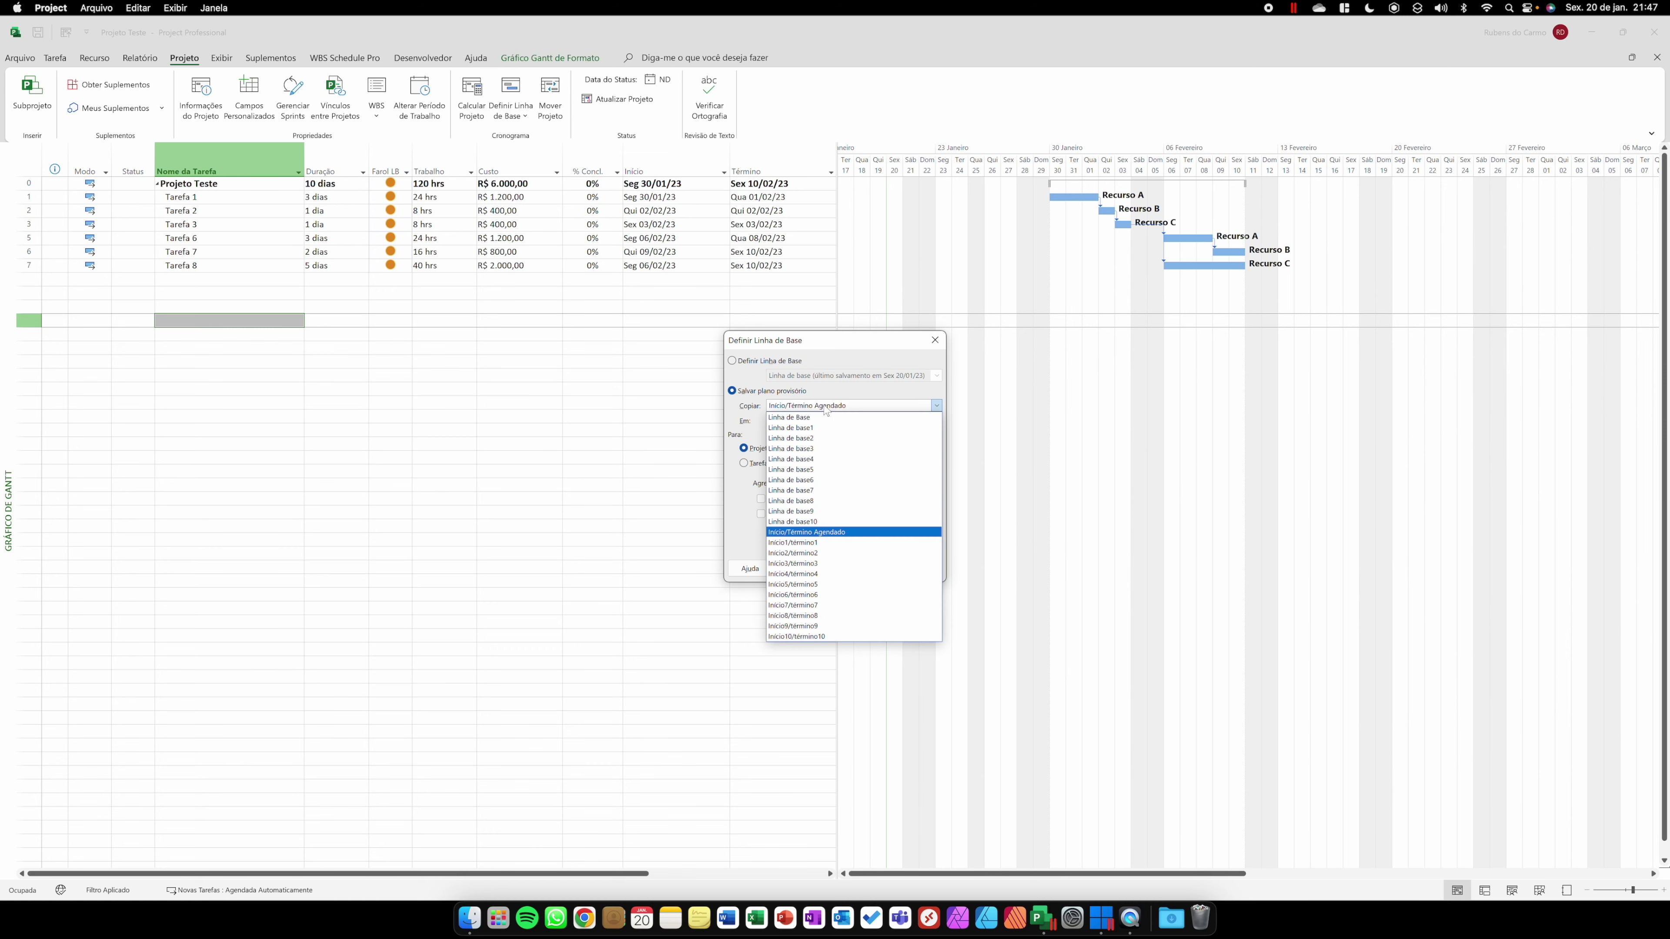
click(826, 418)
click(793, 420)
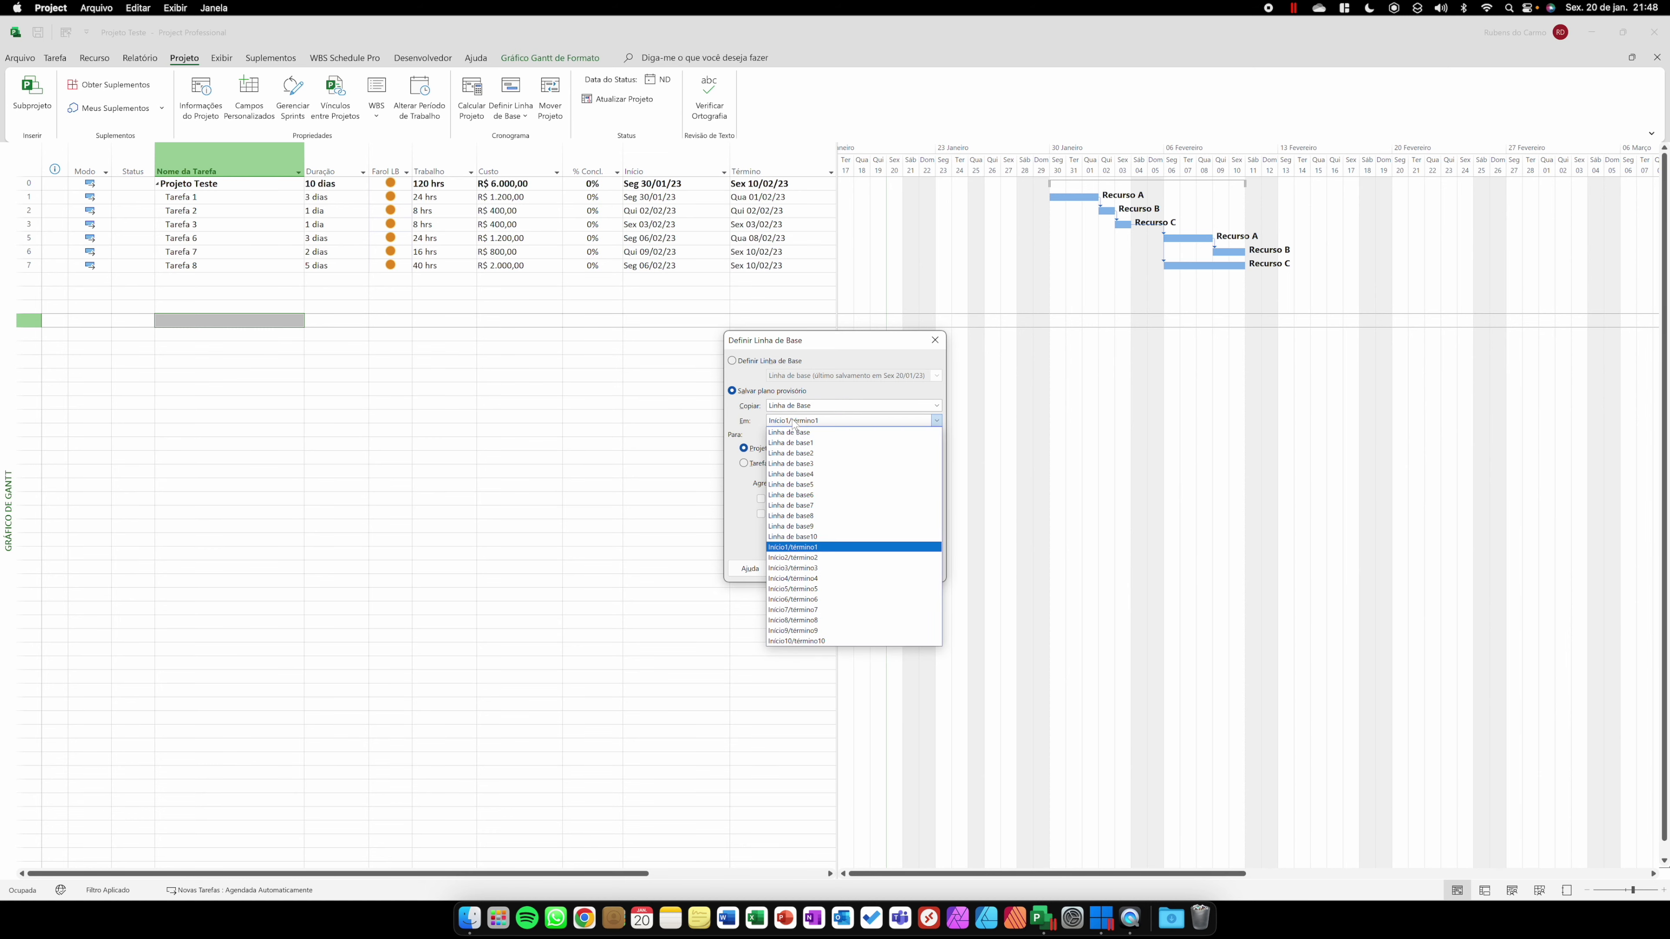
click(793, 443)
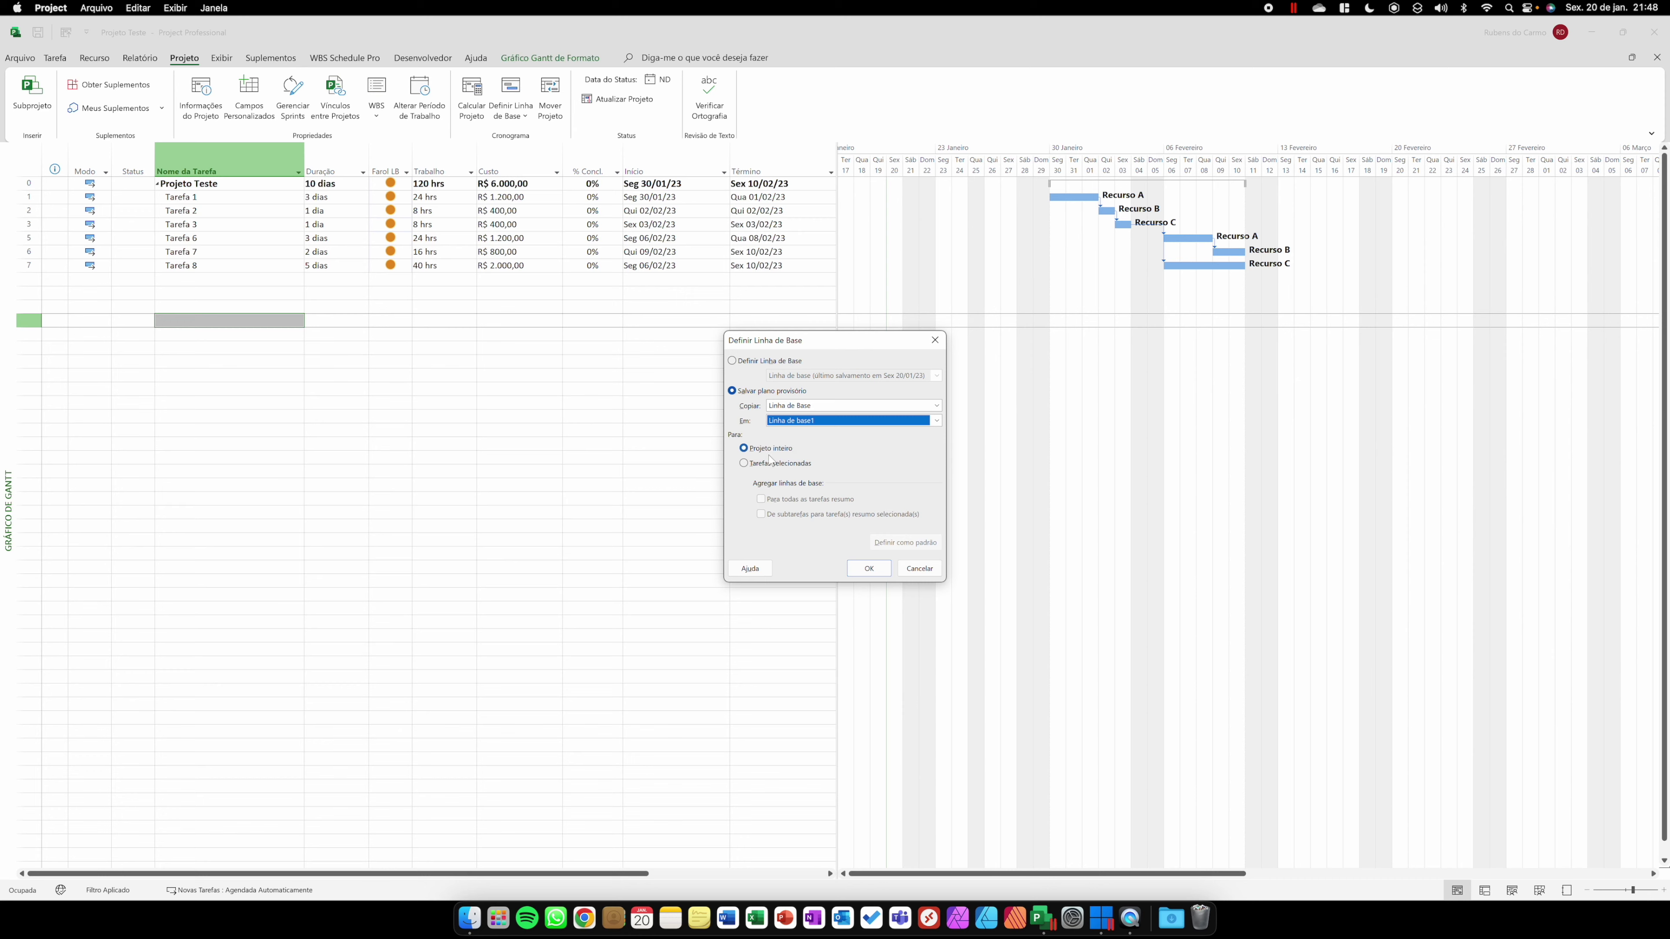
click(858, 568)
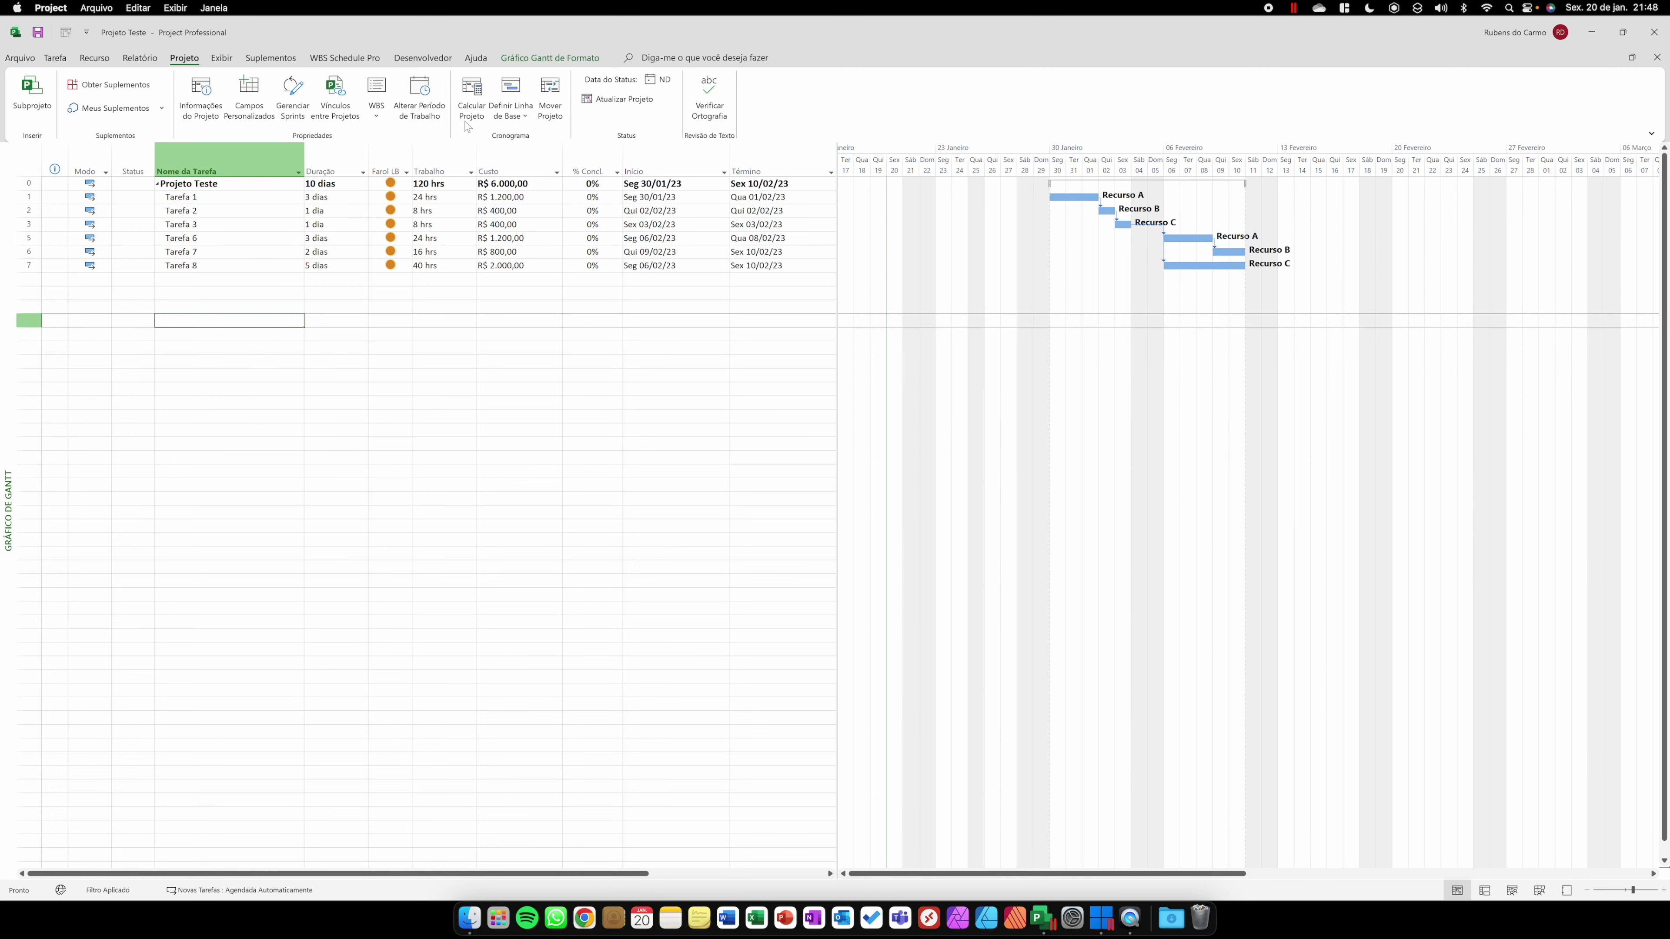
Define the main Linha de base again from the saved baselines for the entire project.
click(511, 109)
click(508, 140)
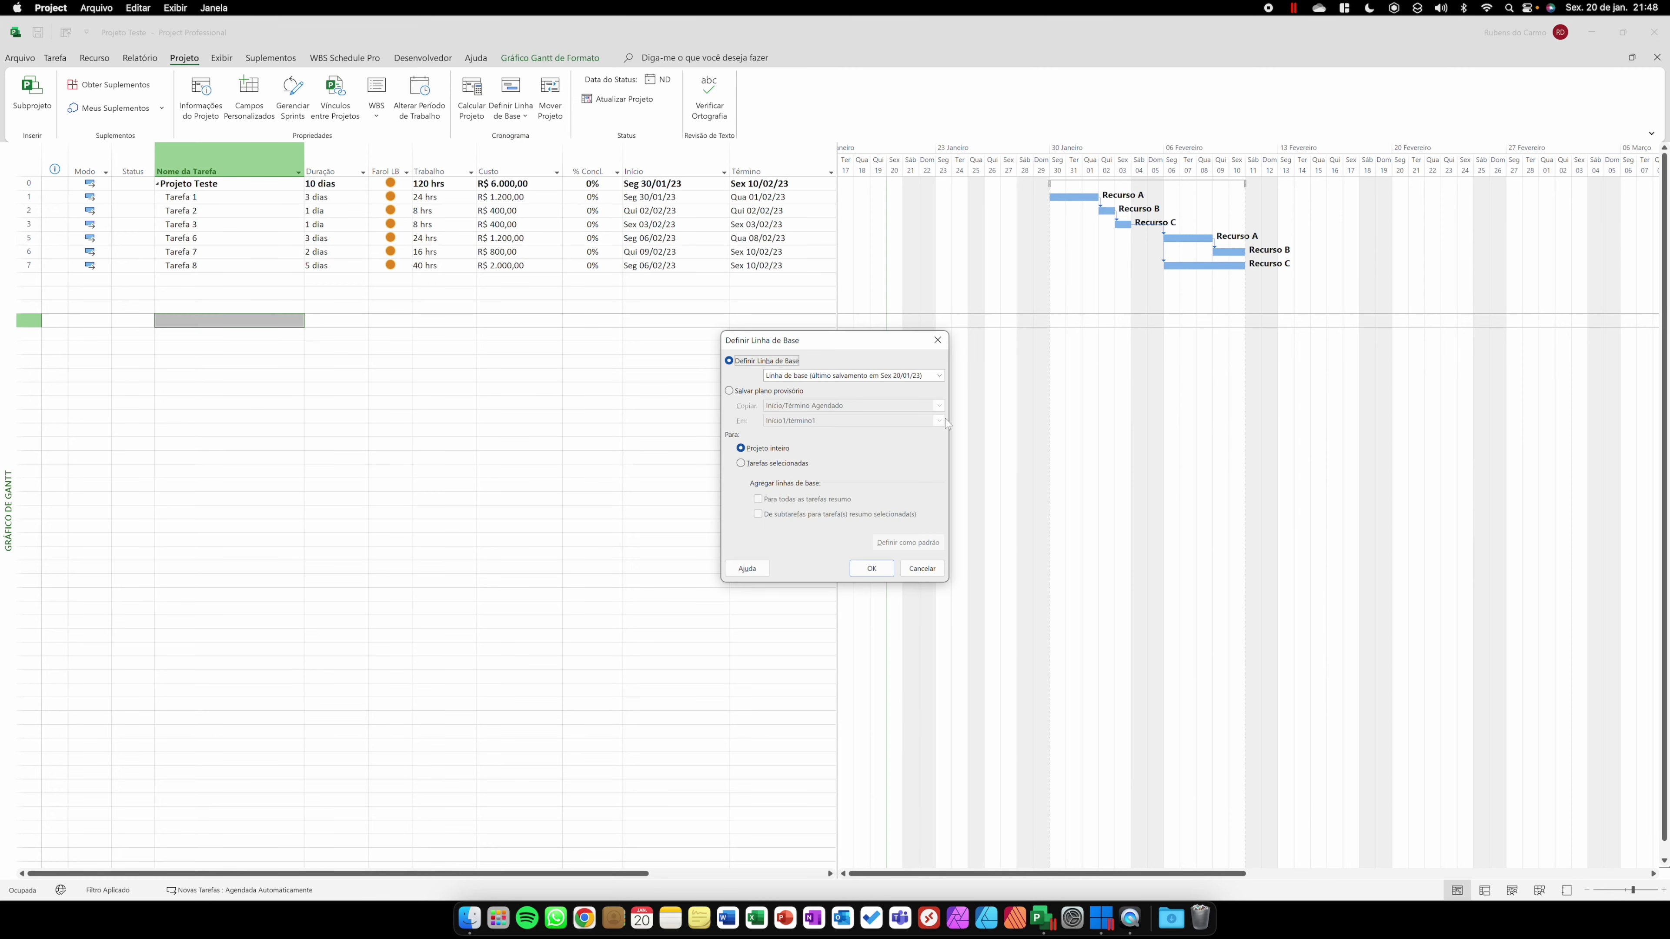
click(876, 376)
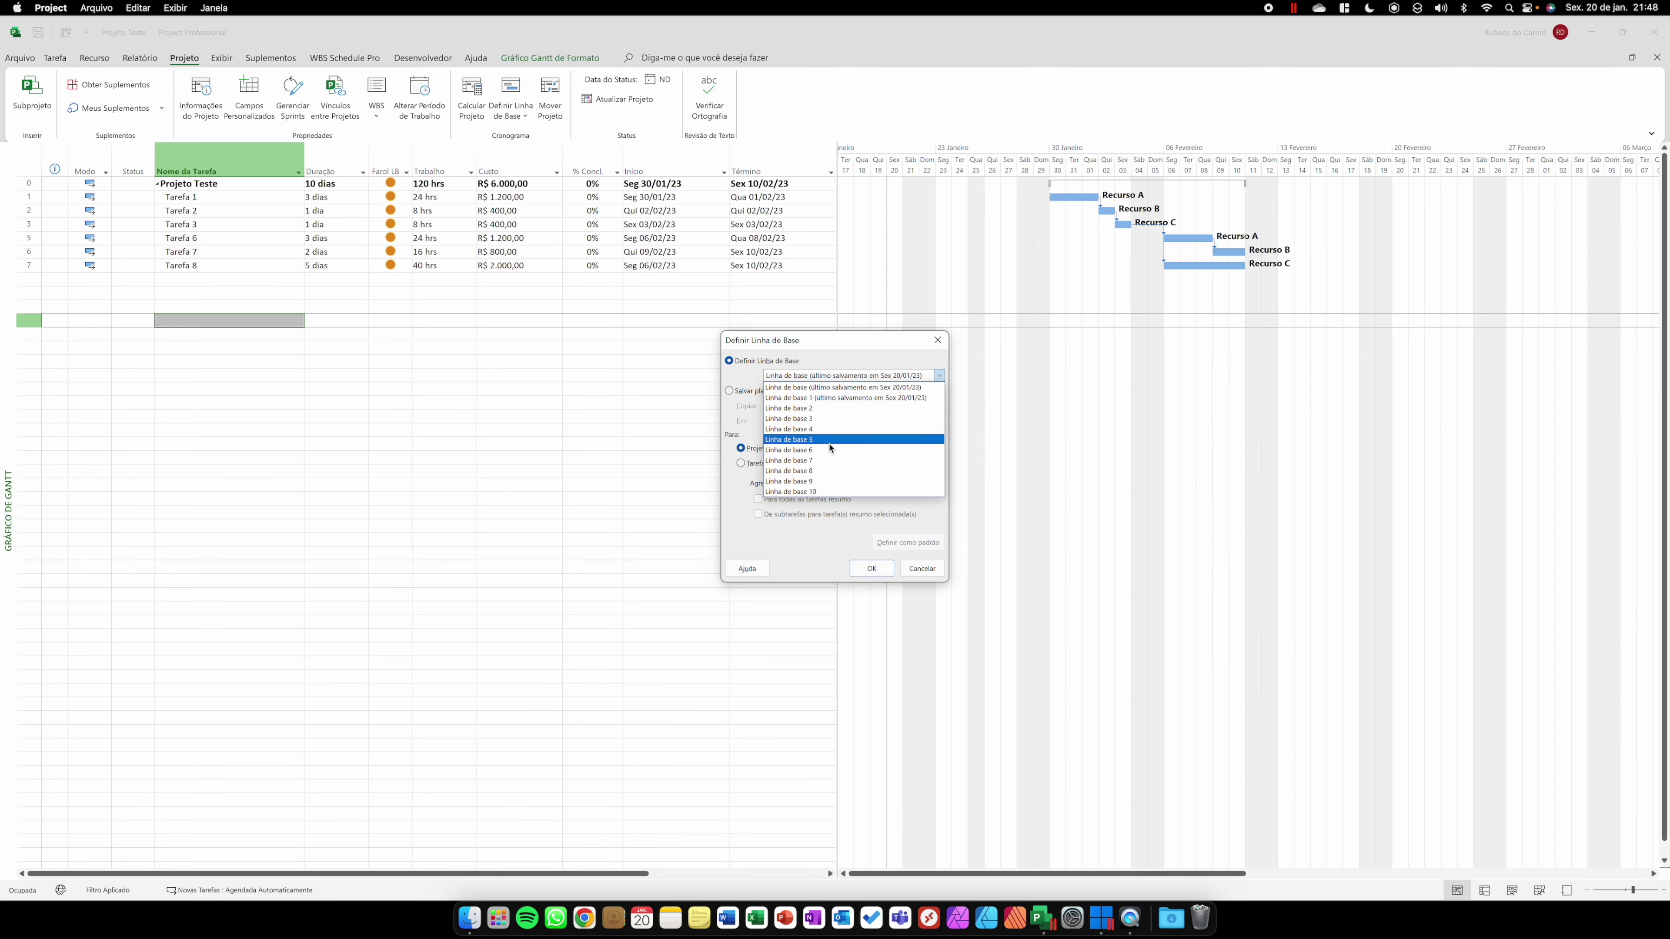
click(832, 388)
key(Return)
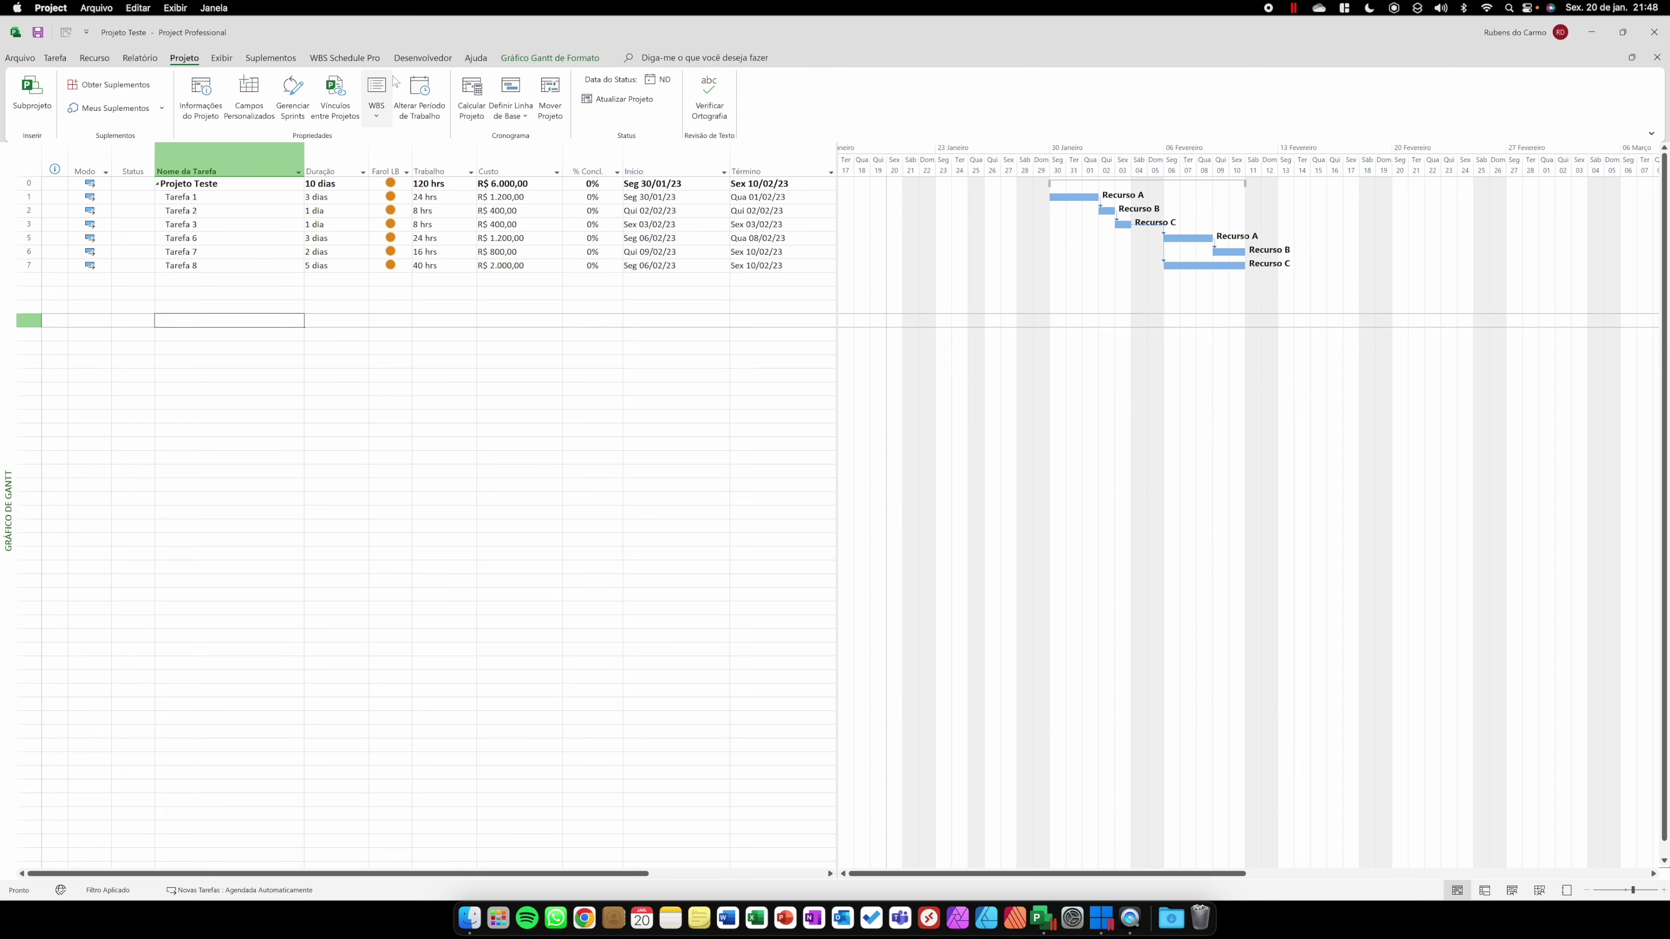
Show the main Linha de base bars in the Gantt chart.
click(547, 58)
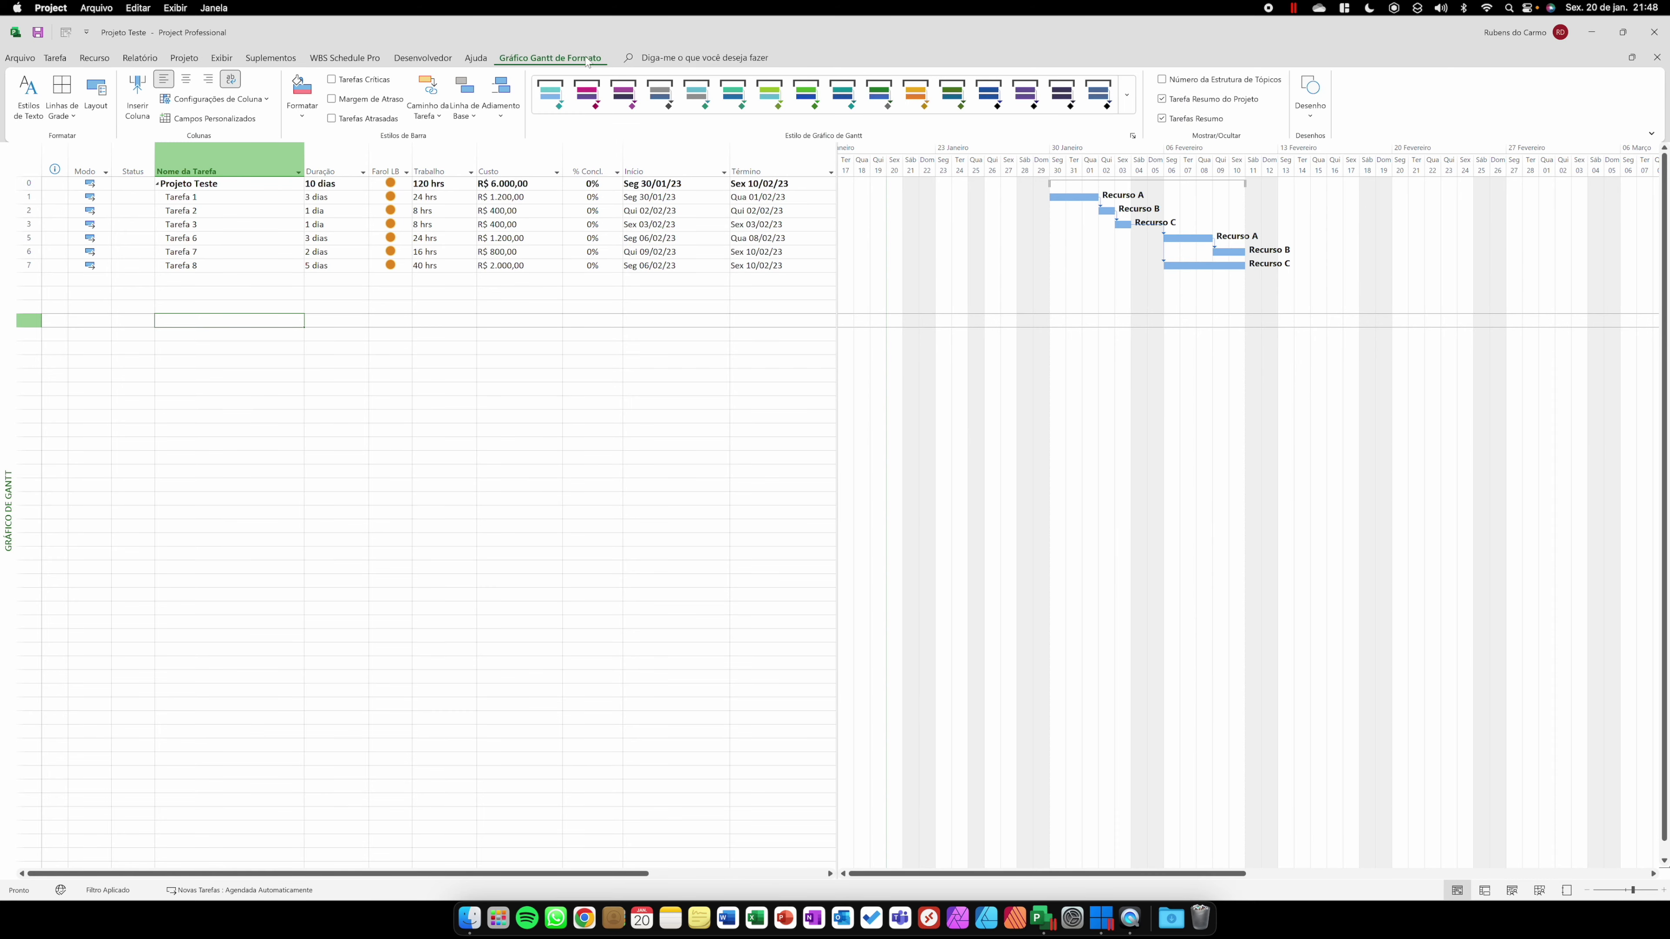
click(464, 99)
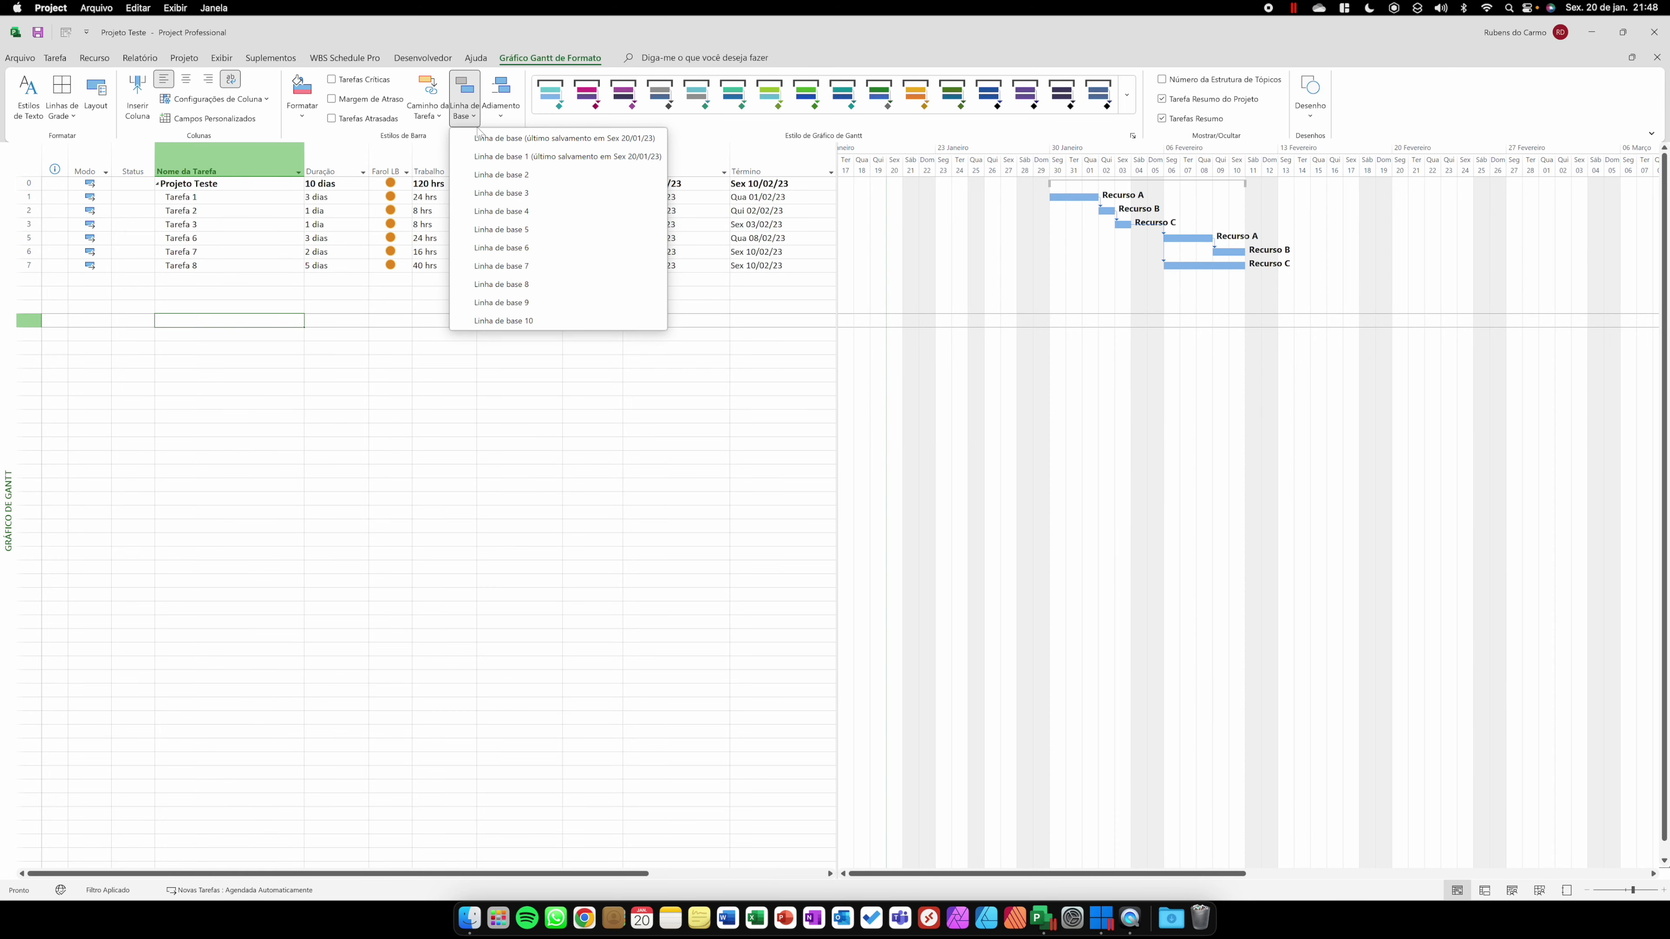
click(497, 140)
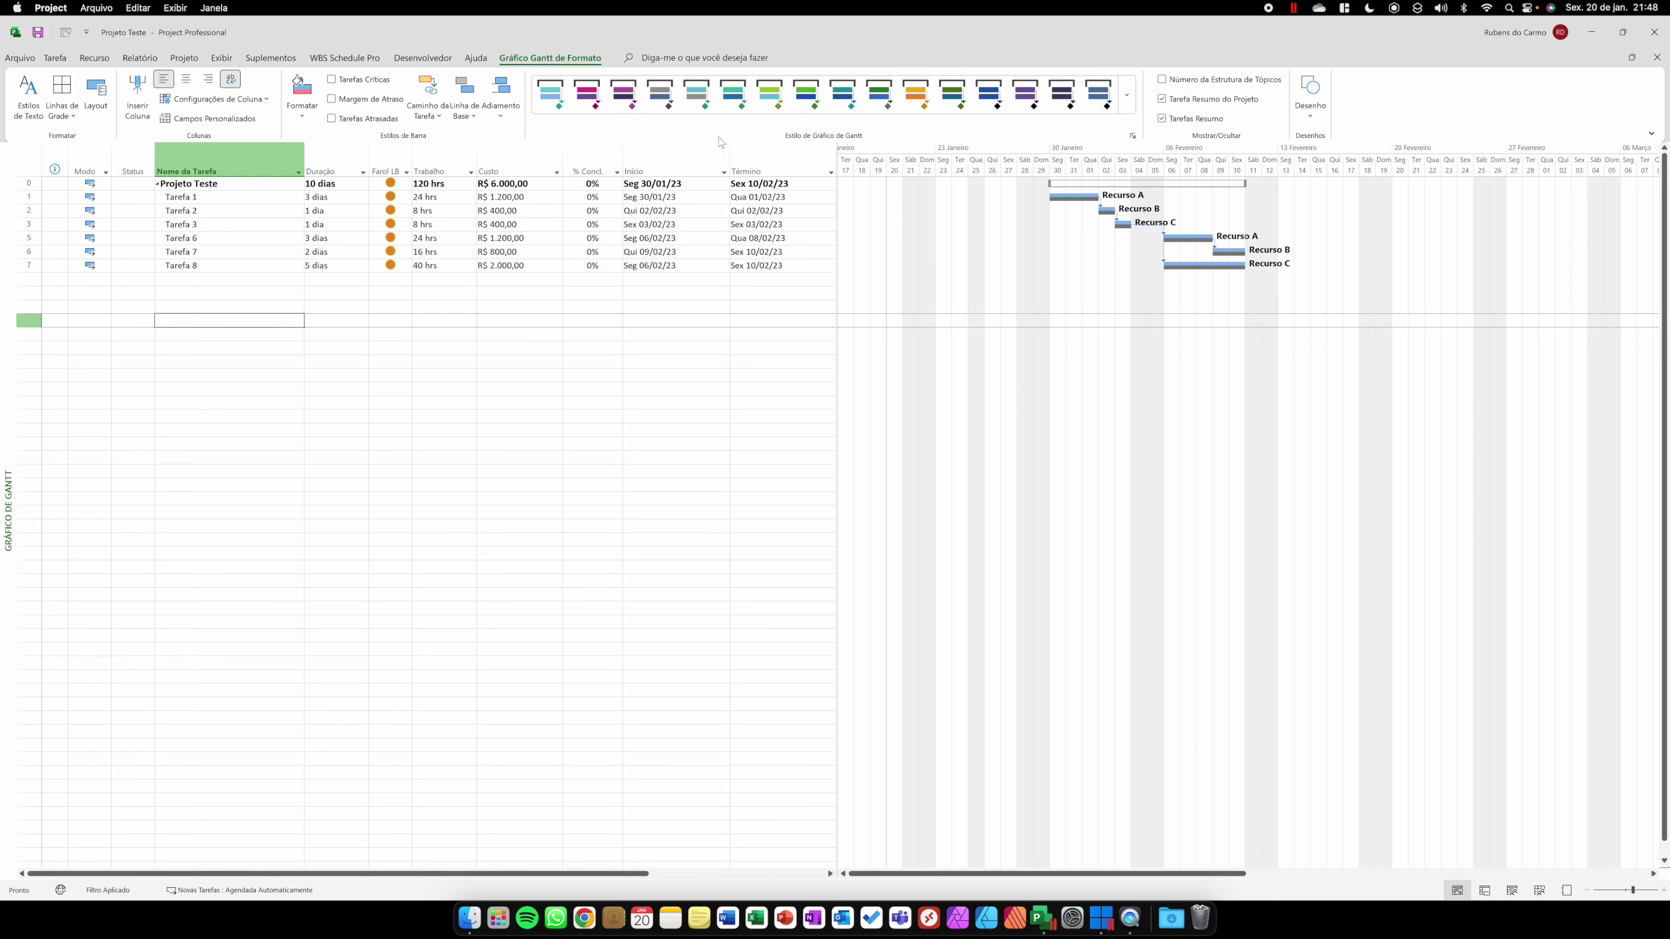
Compare the Gantt bars of Linha de base 1 and Linha de base 2, and switch back to the main Linha de base.
click(464, 102)
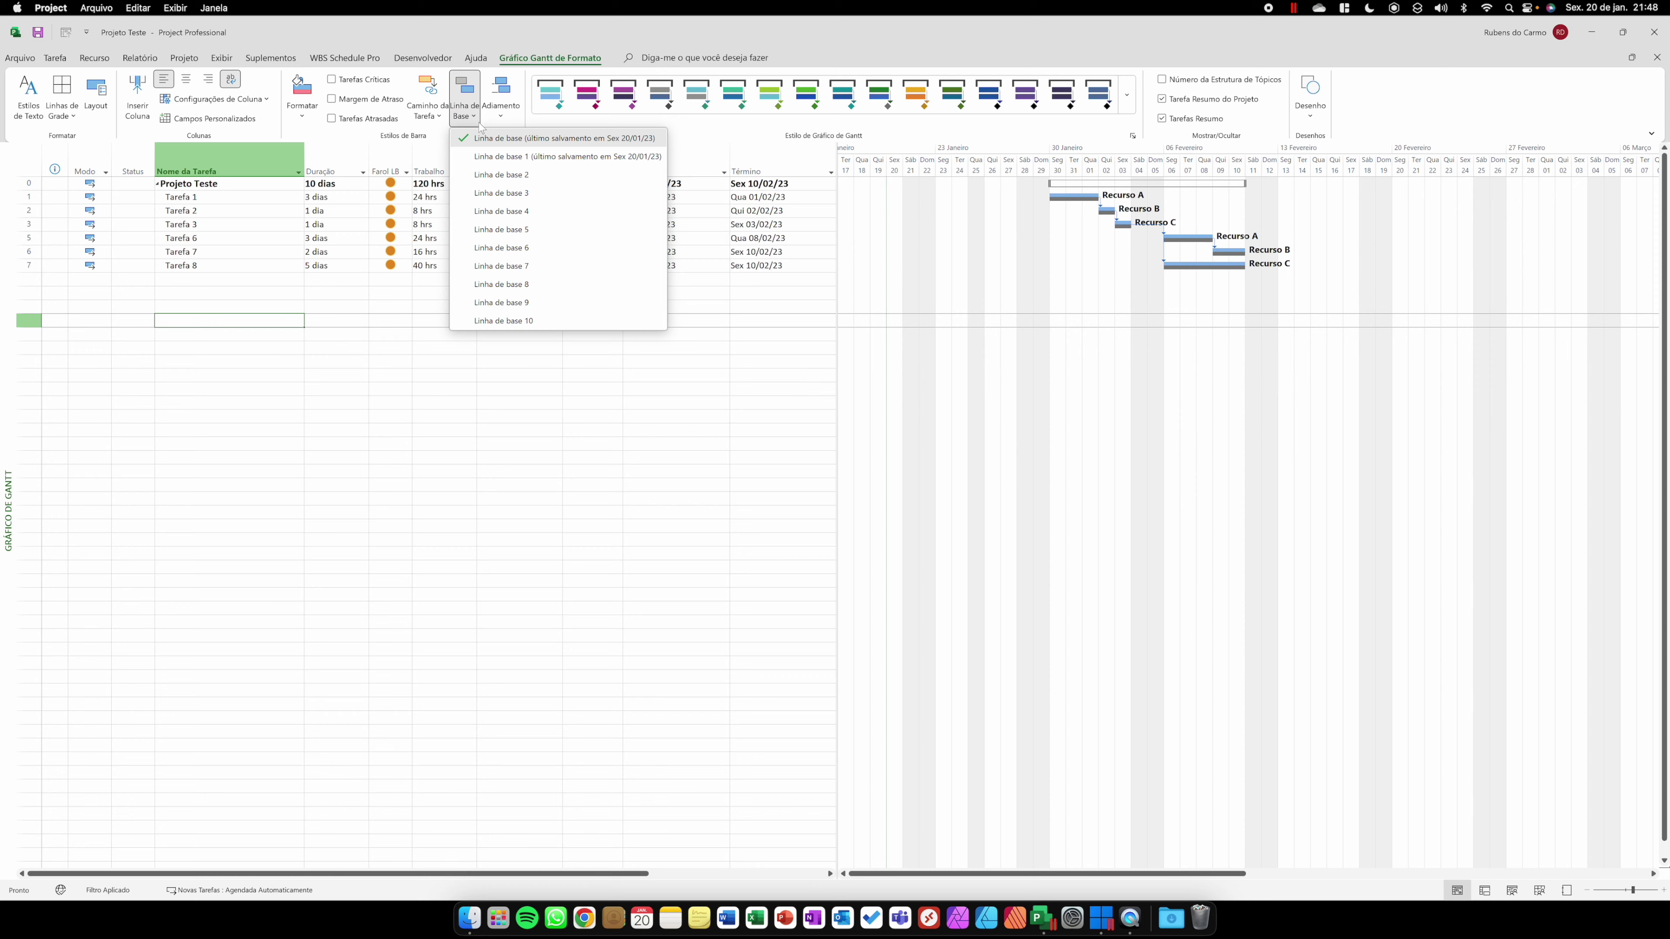
click(534, 158)
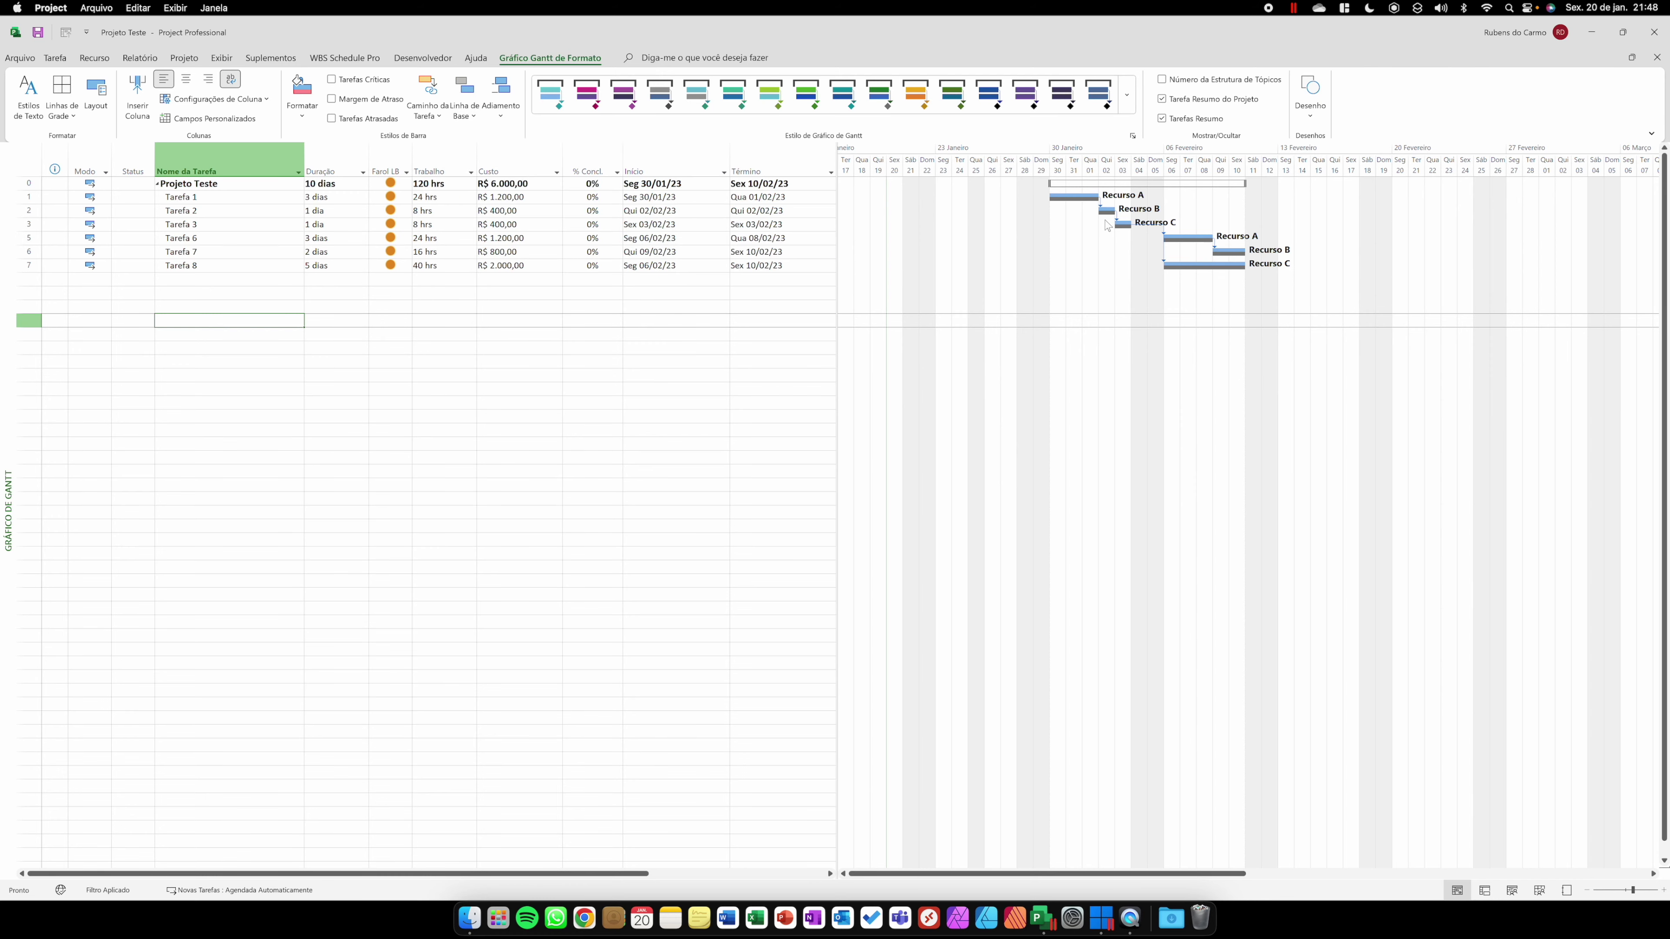
click(465, 121)
click(496, 202)
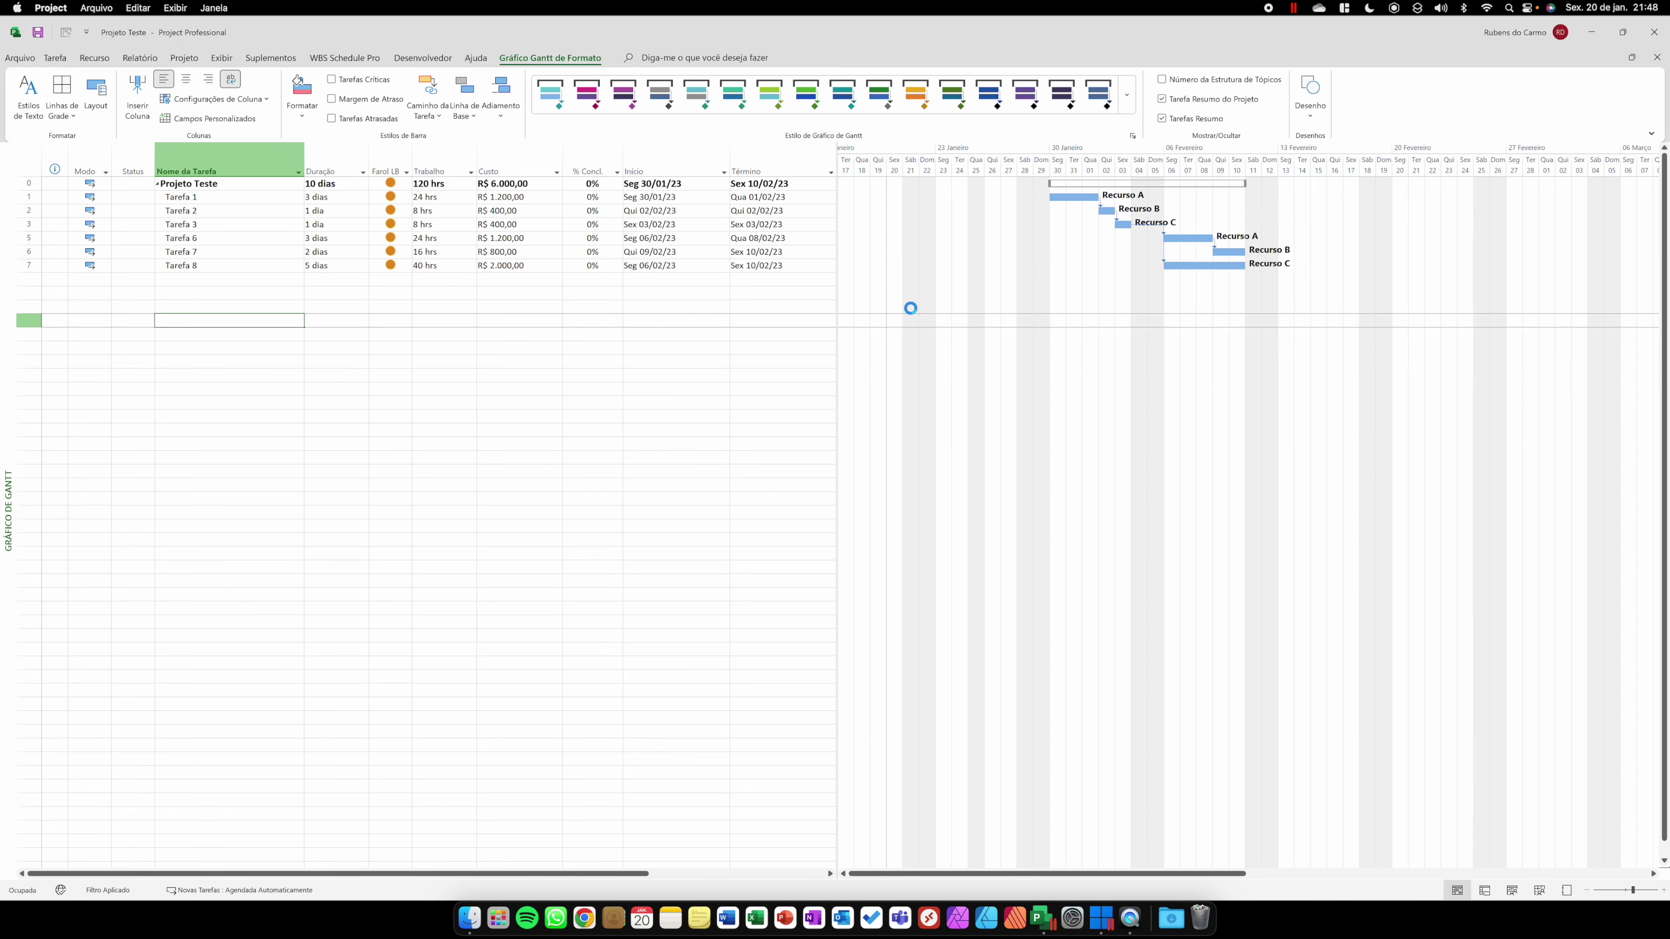
click(465, 109)
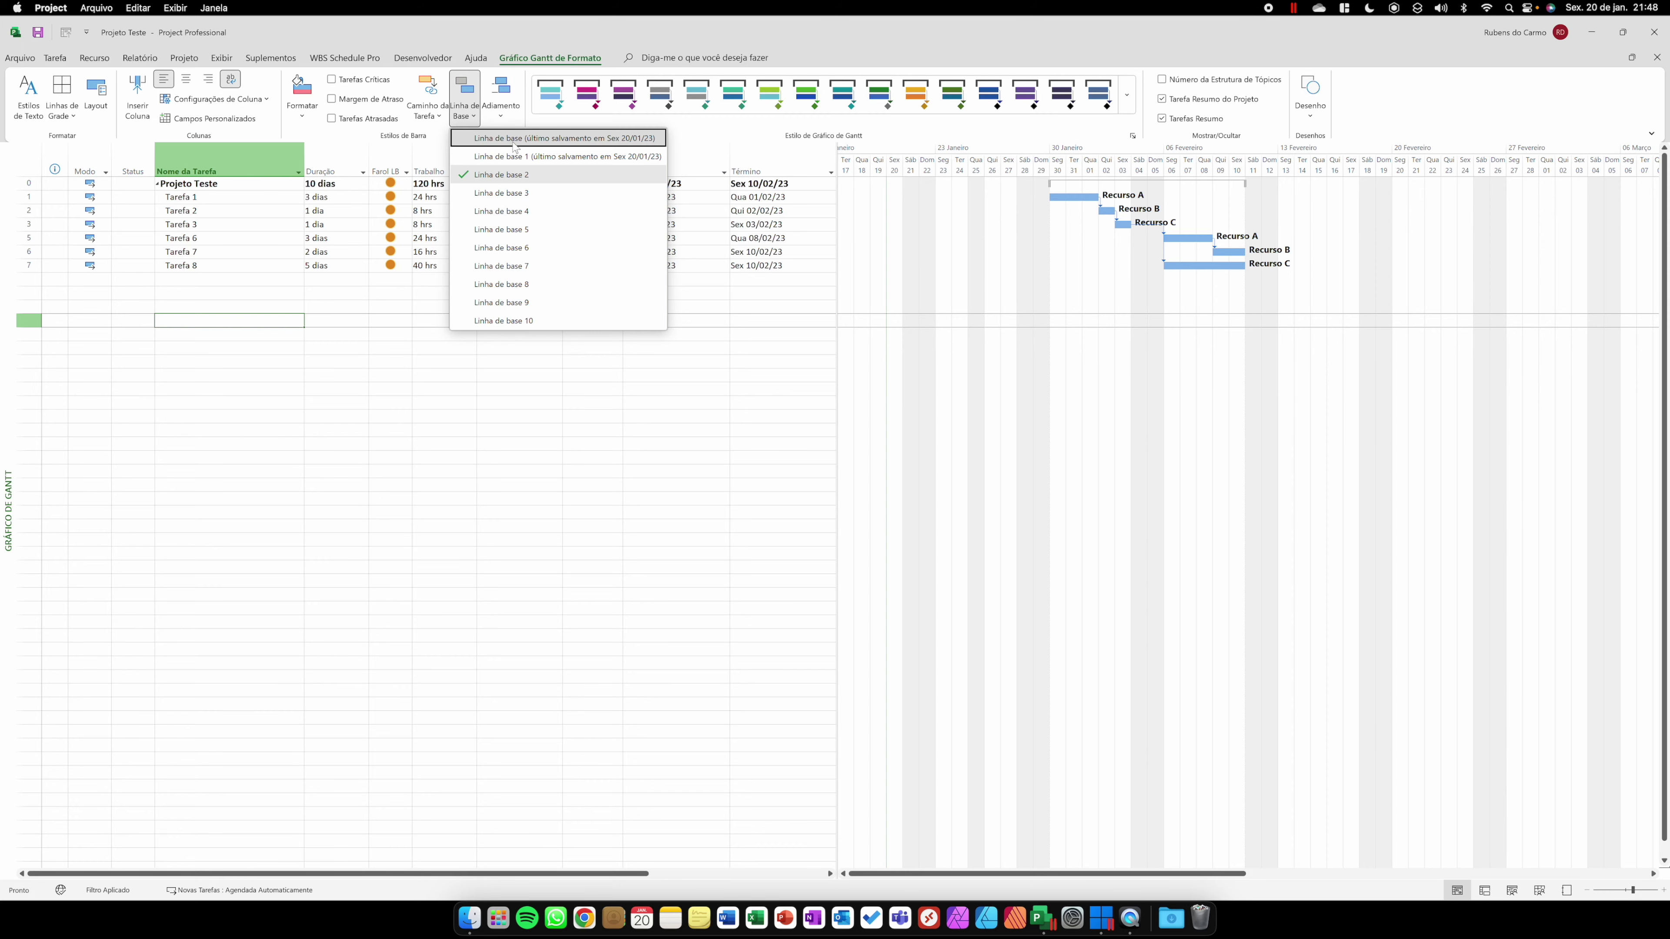
click(515, 139)
Insert a Custo da linha de base column before % Concl. and widen it slightly.
click(584, 174)
right_click(585, 174)
click(648, 280)
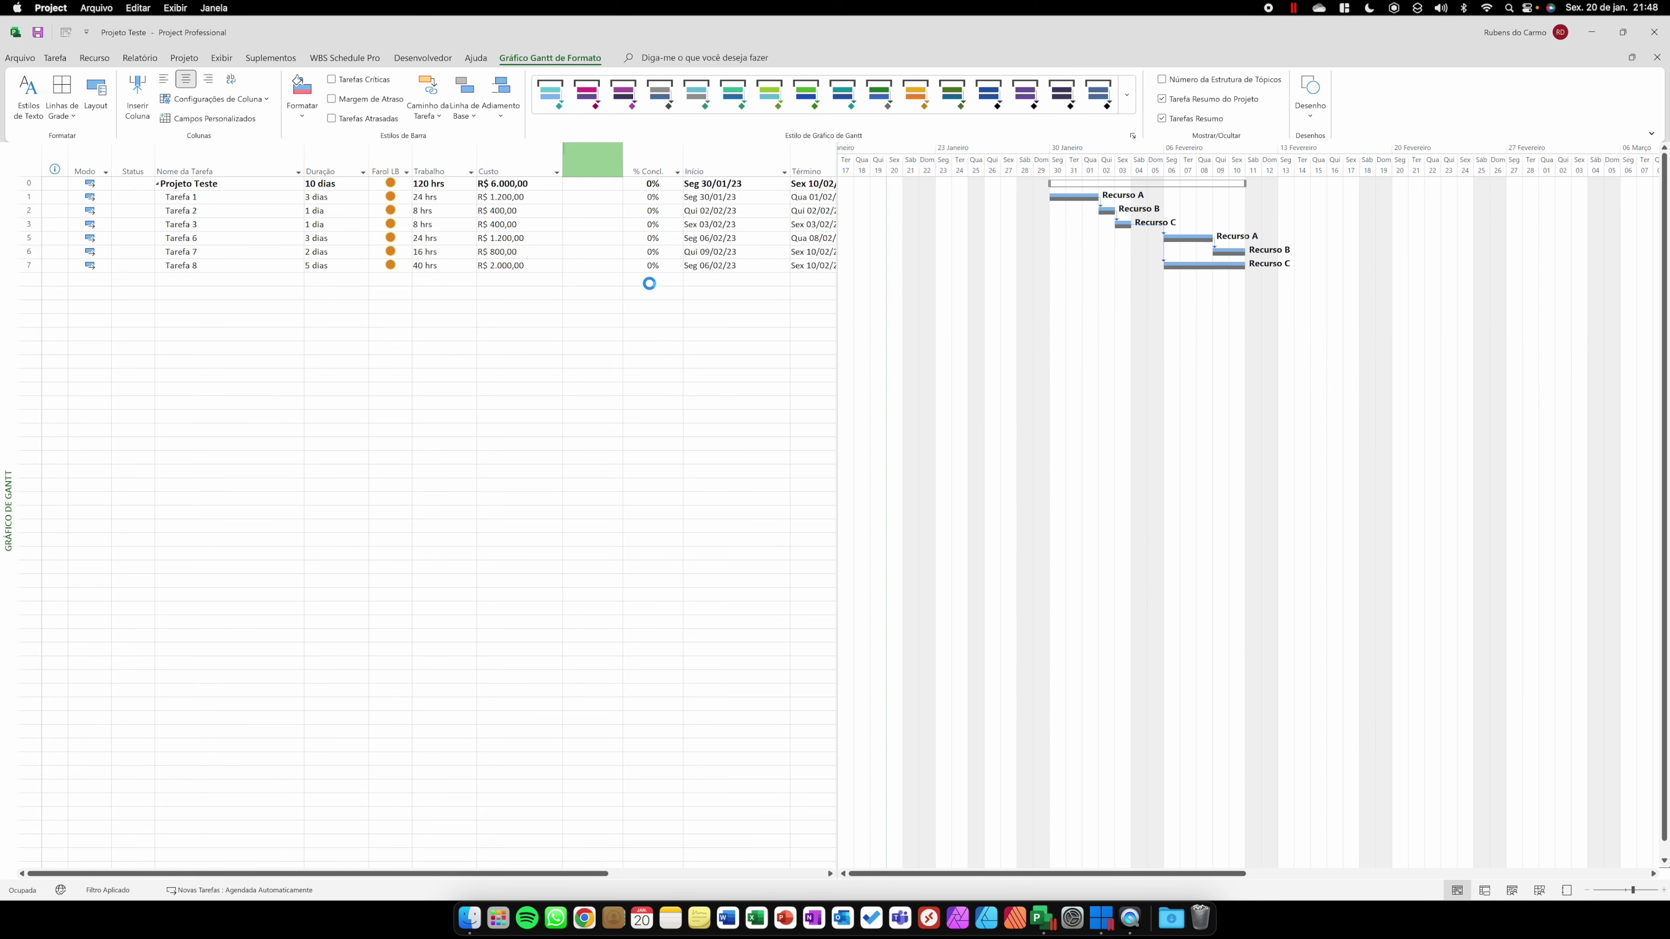
text(custo da linha de base)
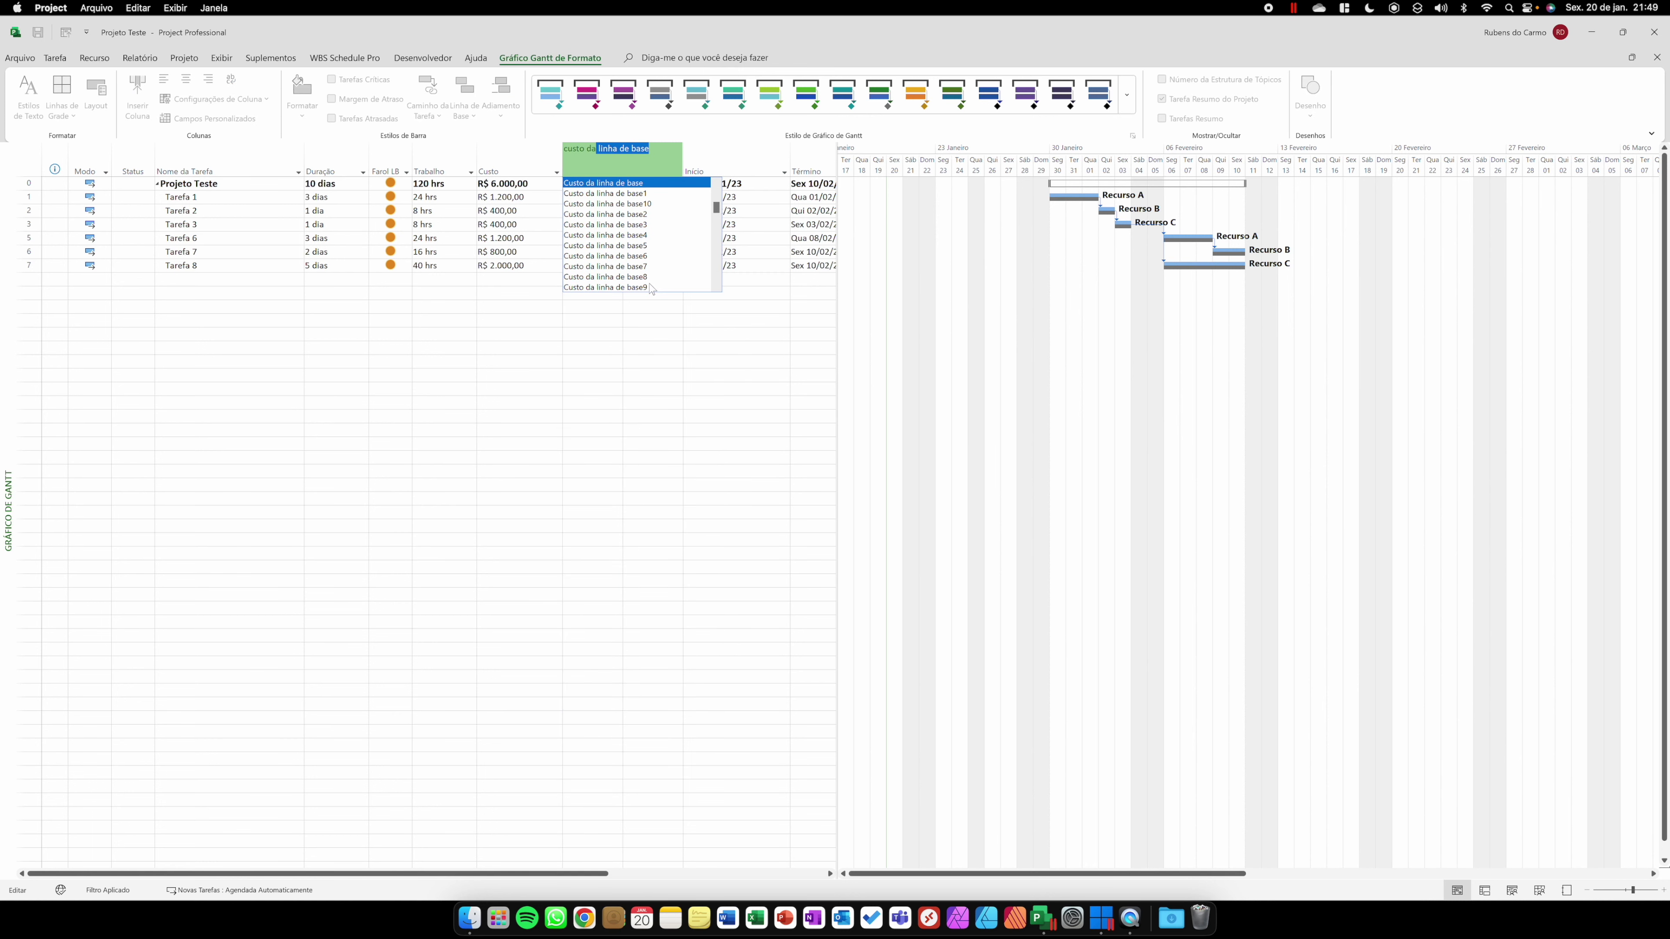
key(Return)
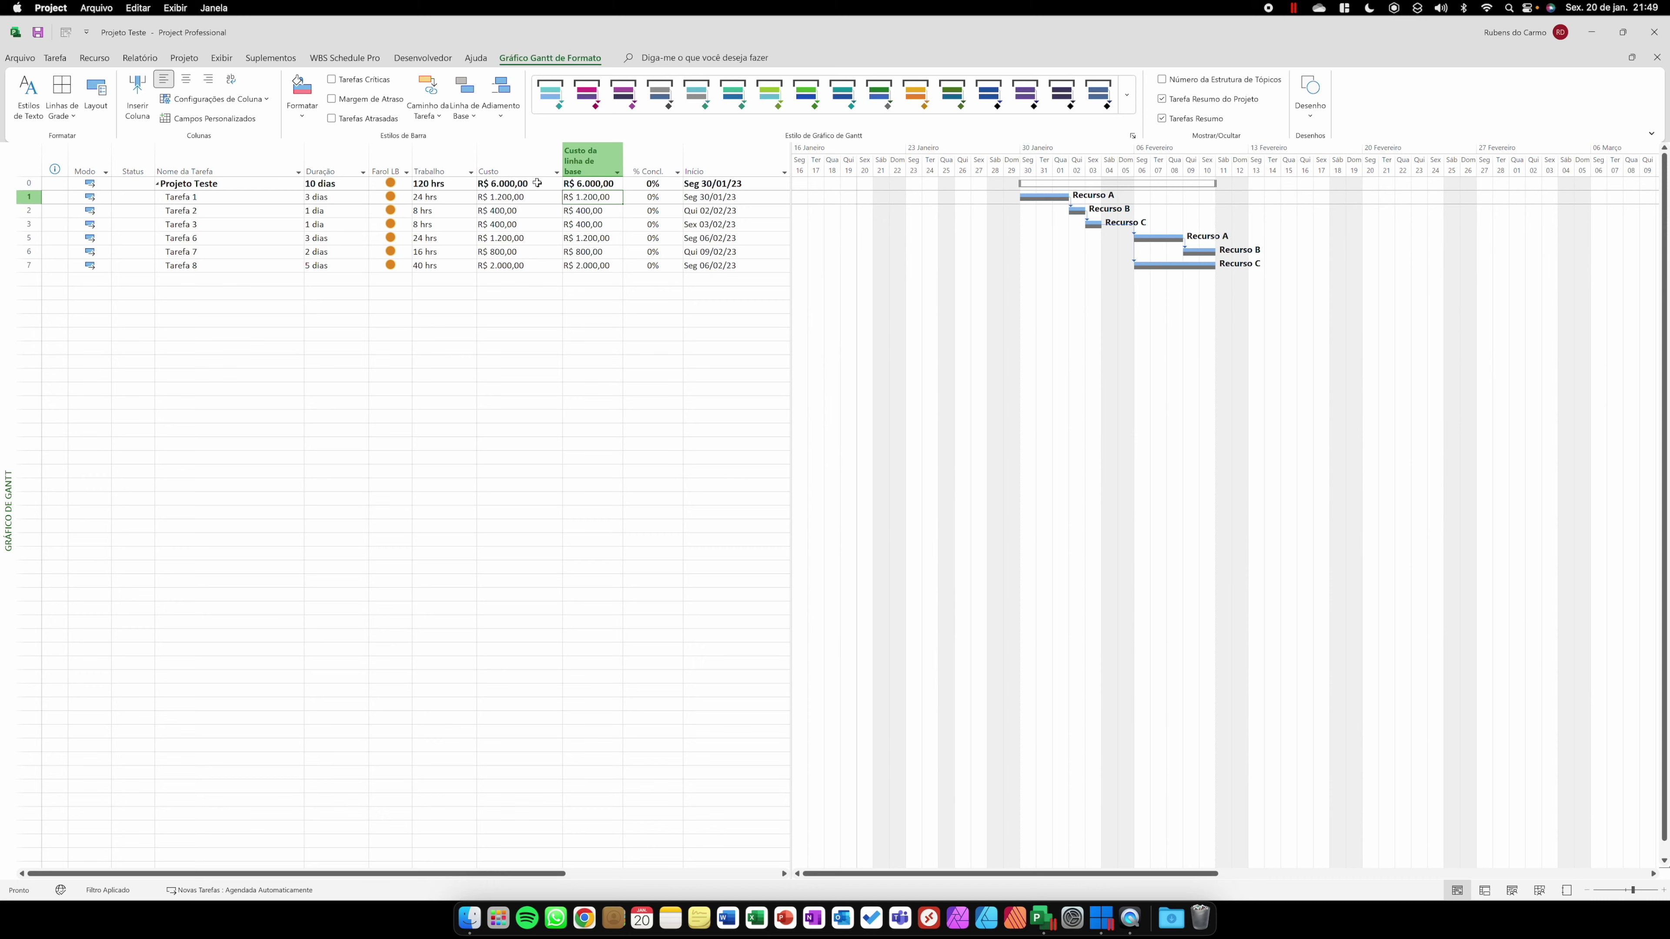
drag(622, 158, 627, 158)
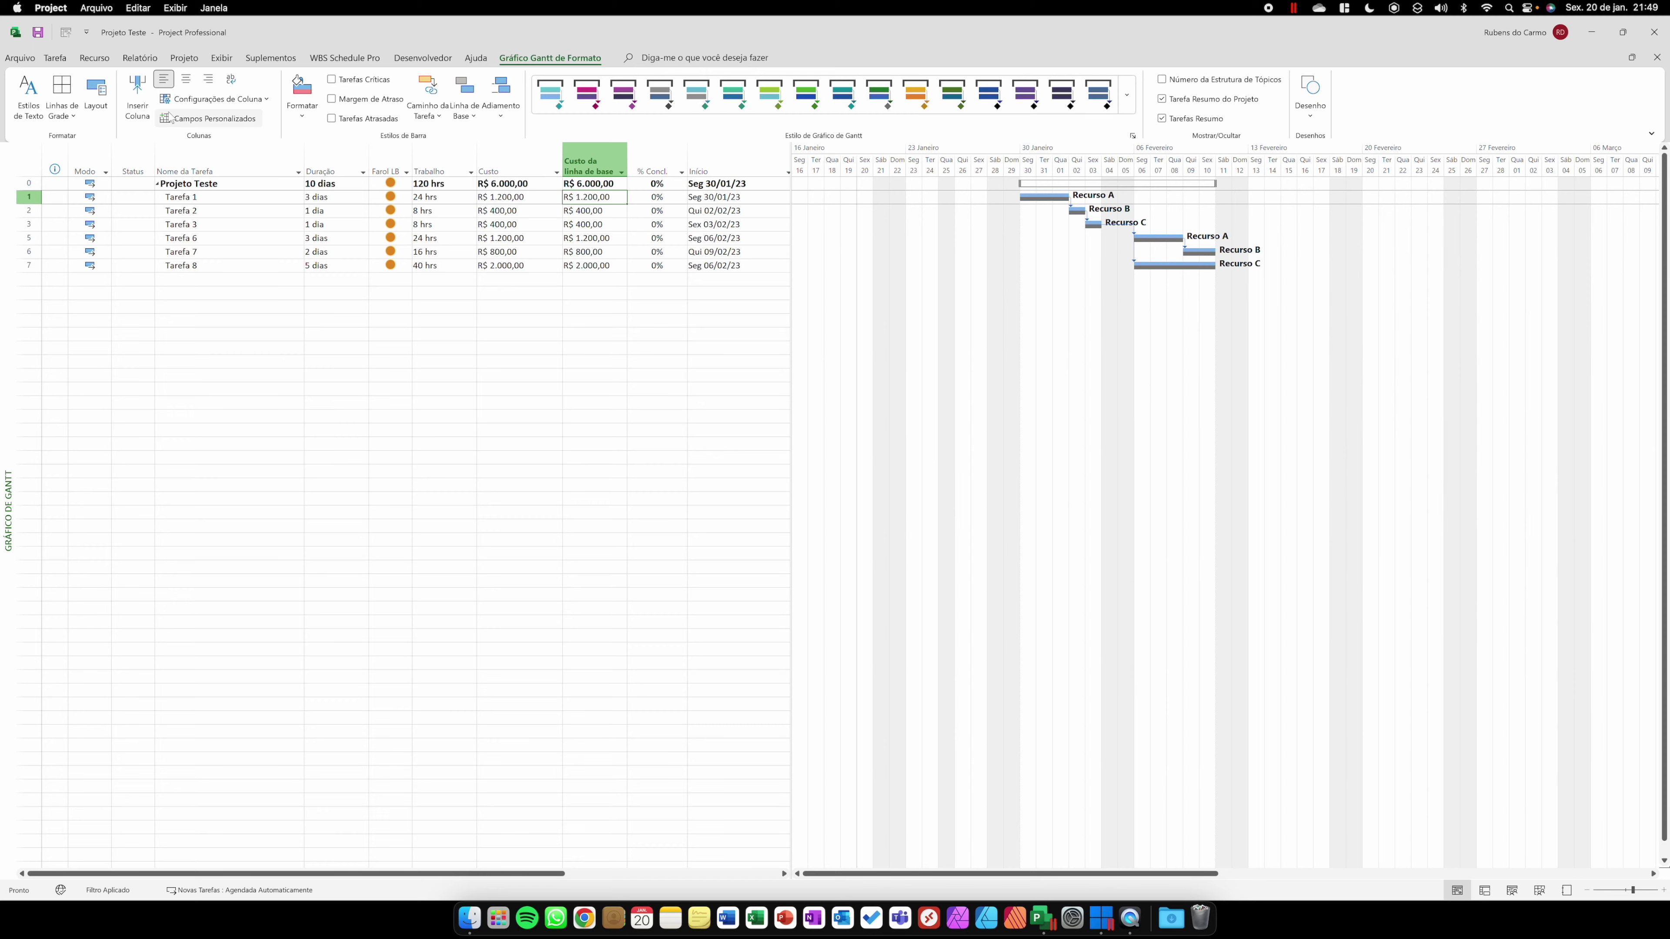
Set the project's status date to 06/02/2023.
click(68, 58)
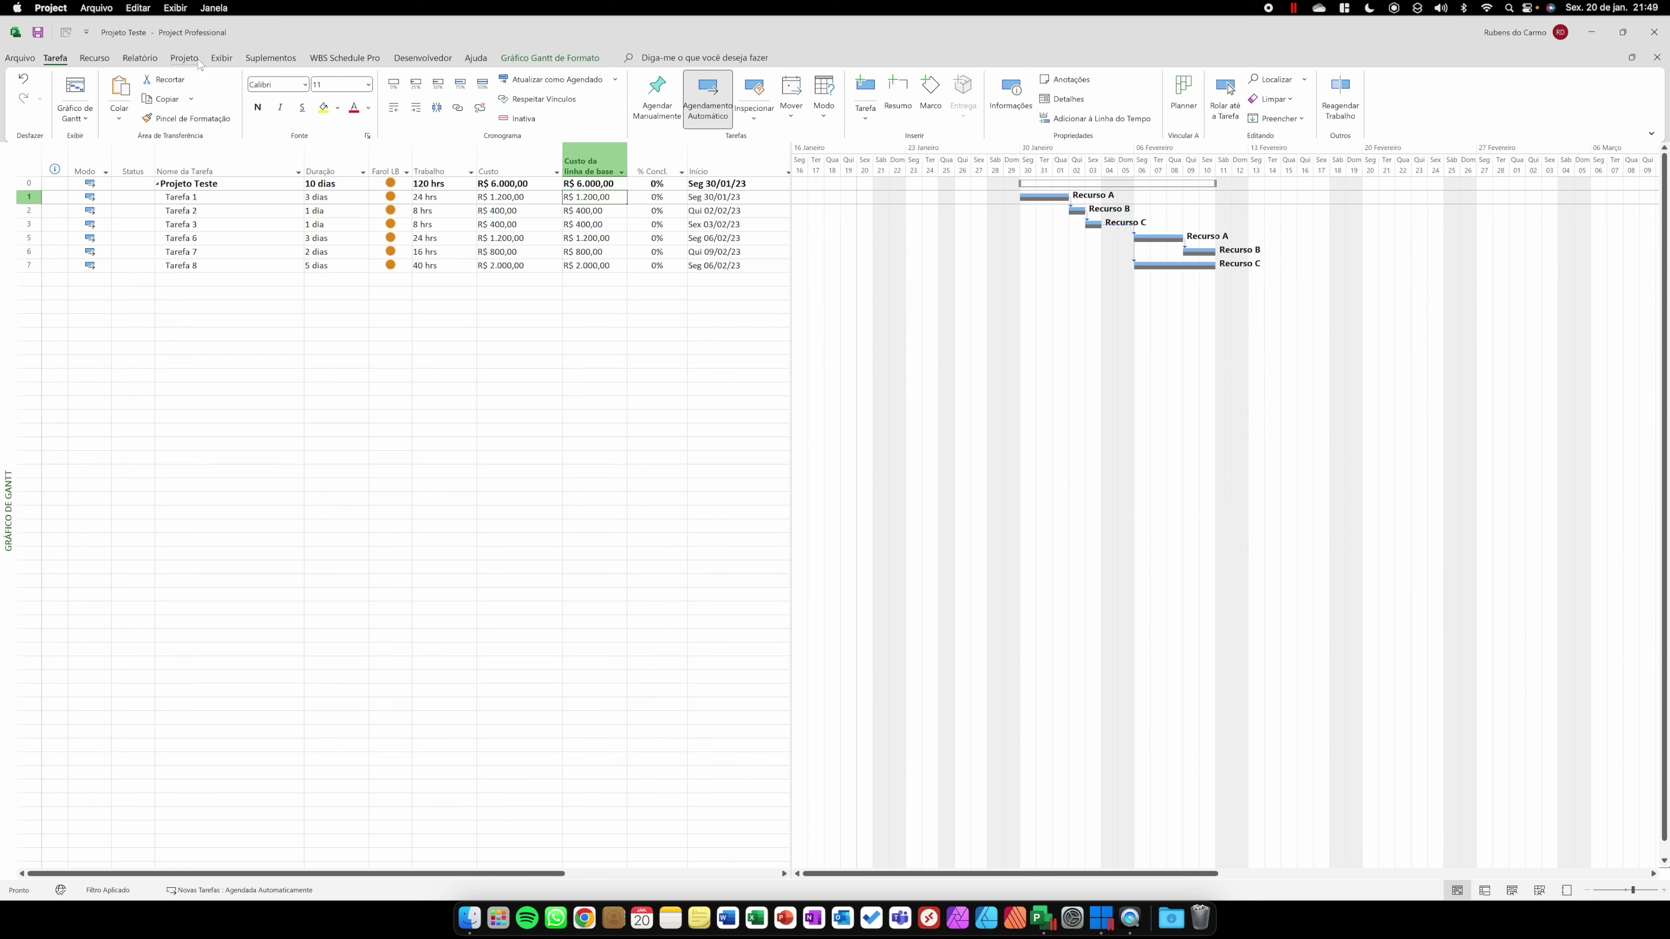
click(184, 58)
click(658, 80)
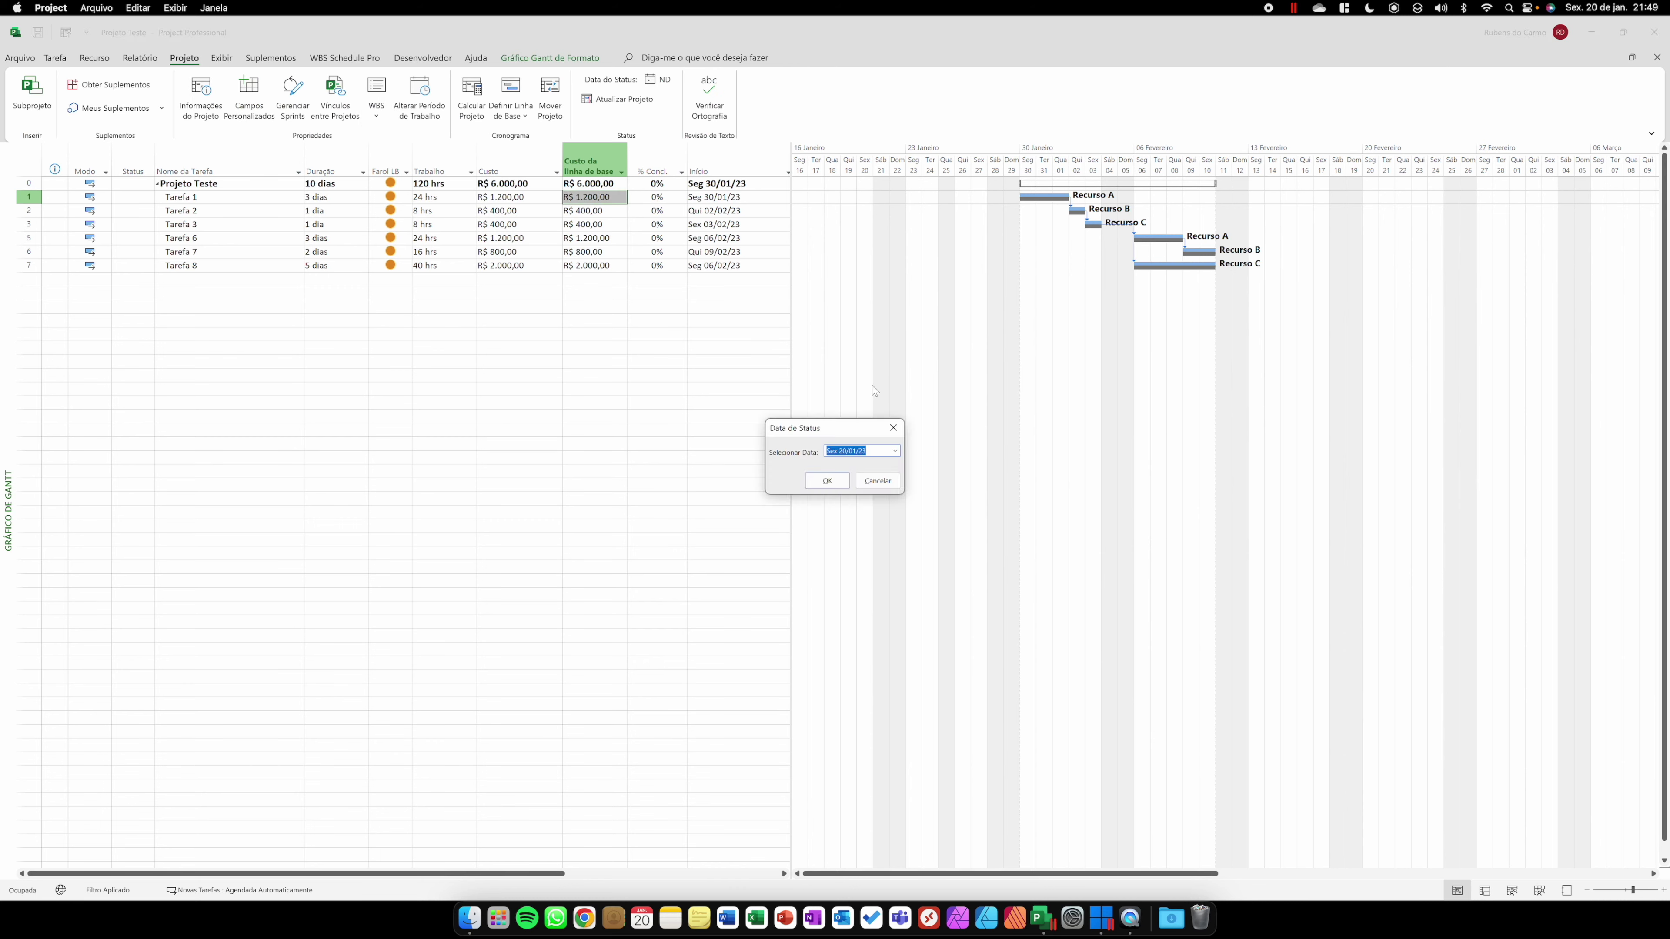
click(895, 452)
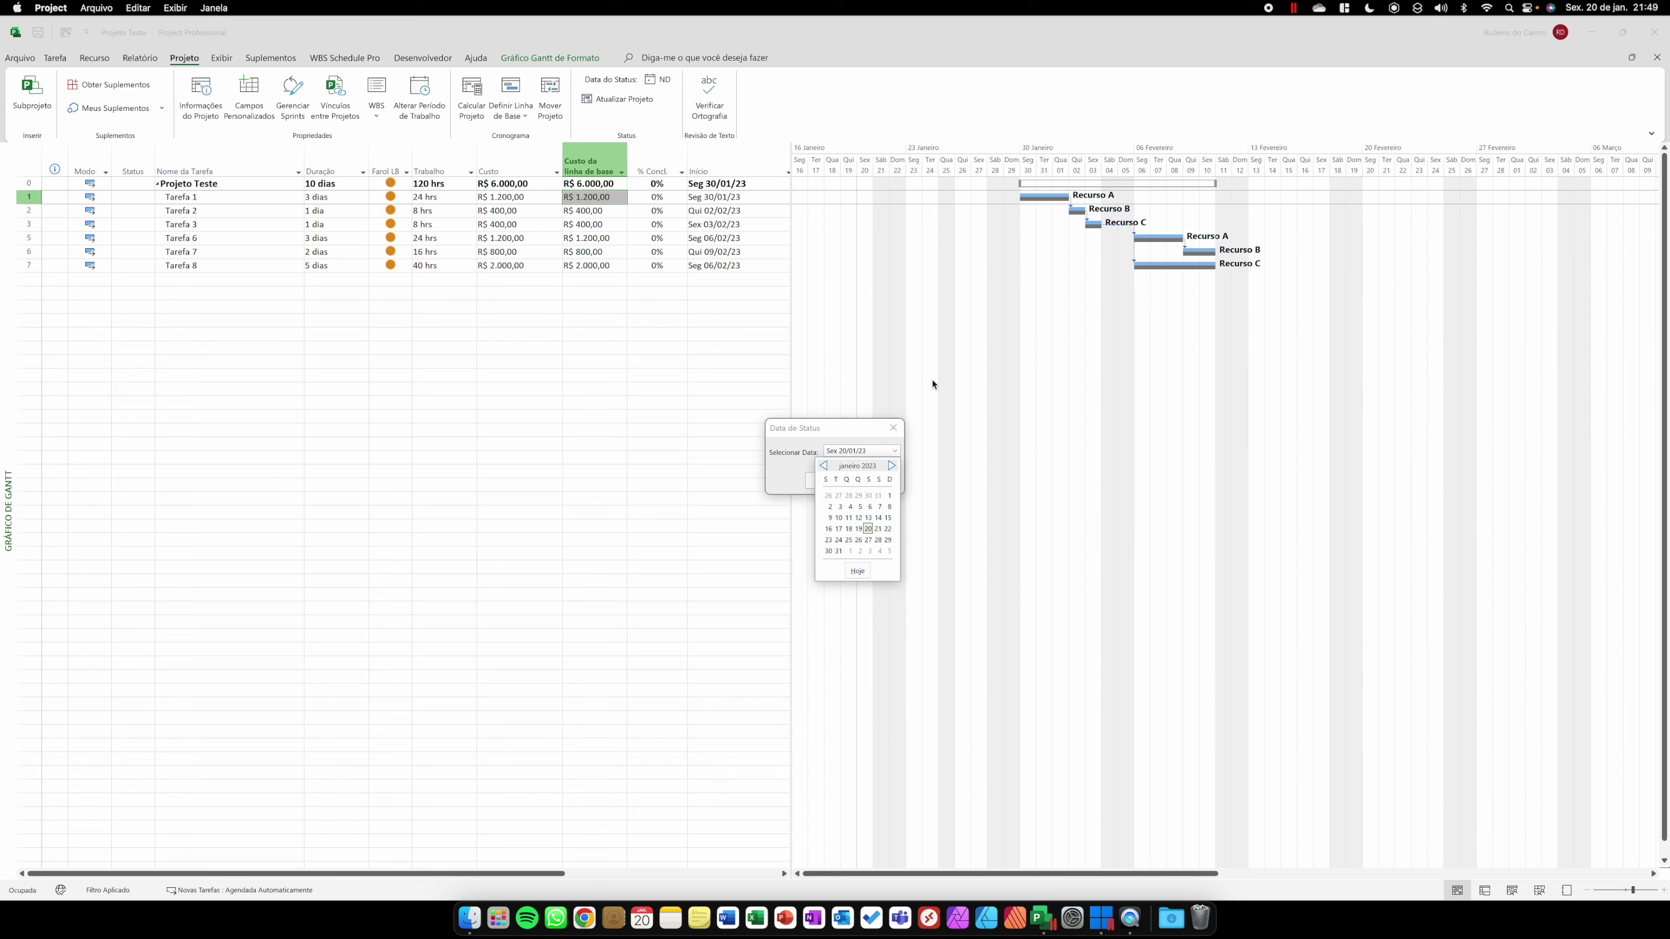
click(891, 465)
click(830, 507)
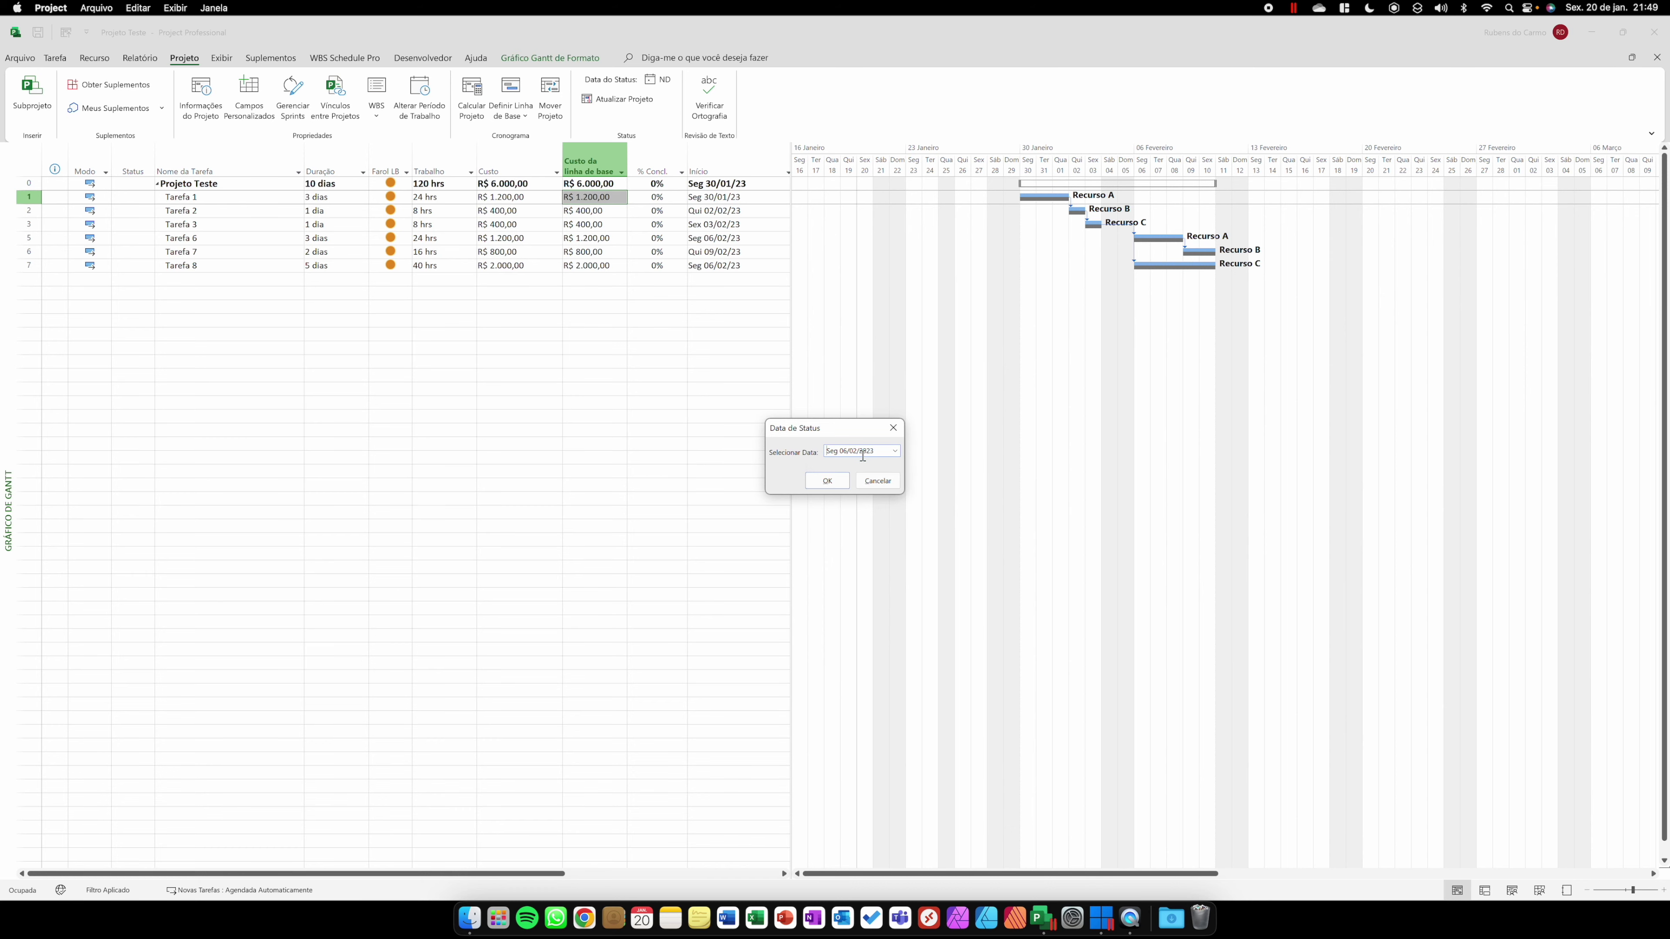
click(830, 481)
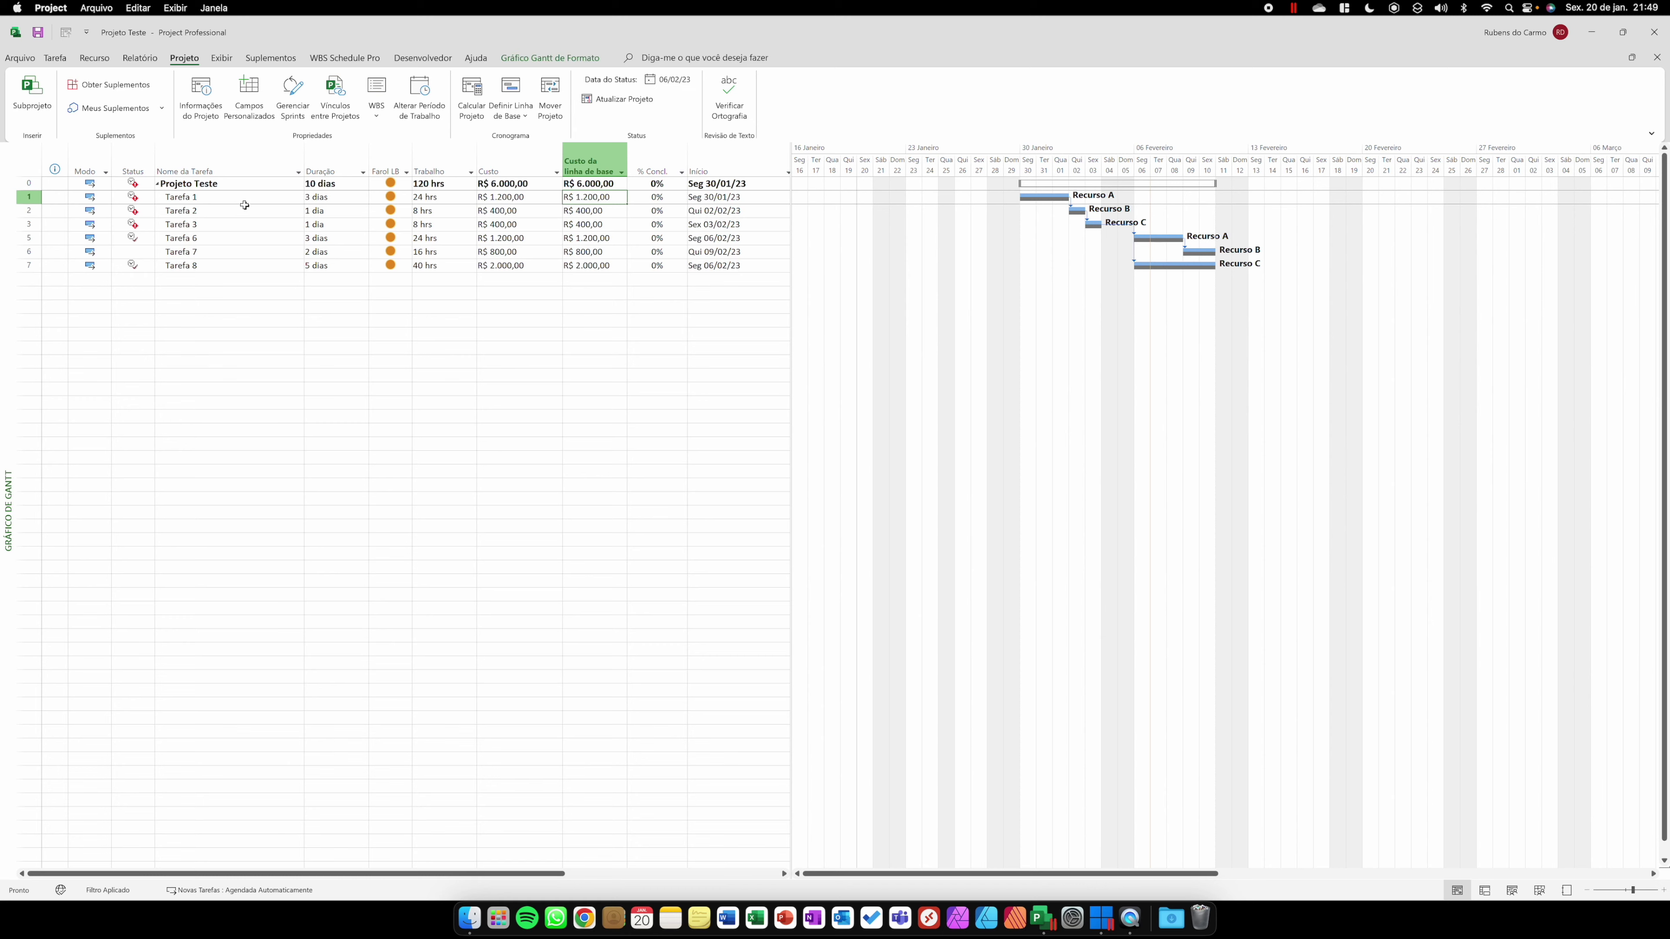
Update the progress of Tarefa 1 as scheduled.
click(231, 199)
click(56, 58)
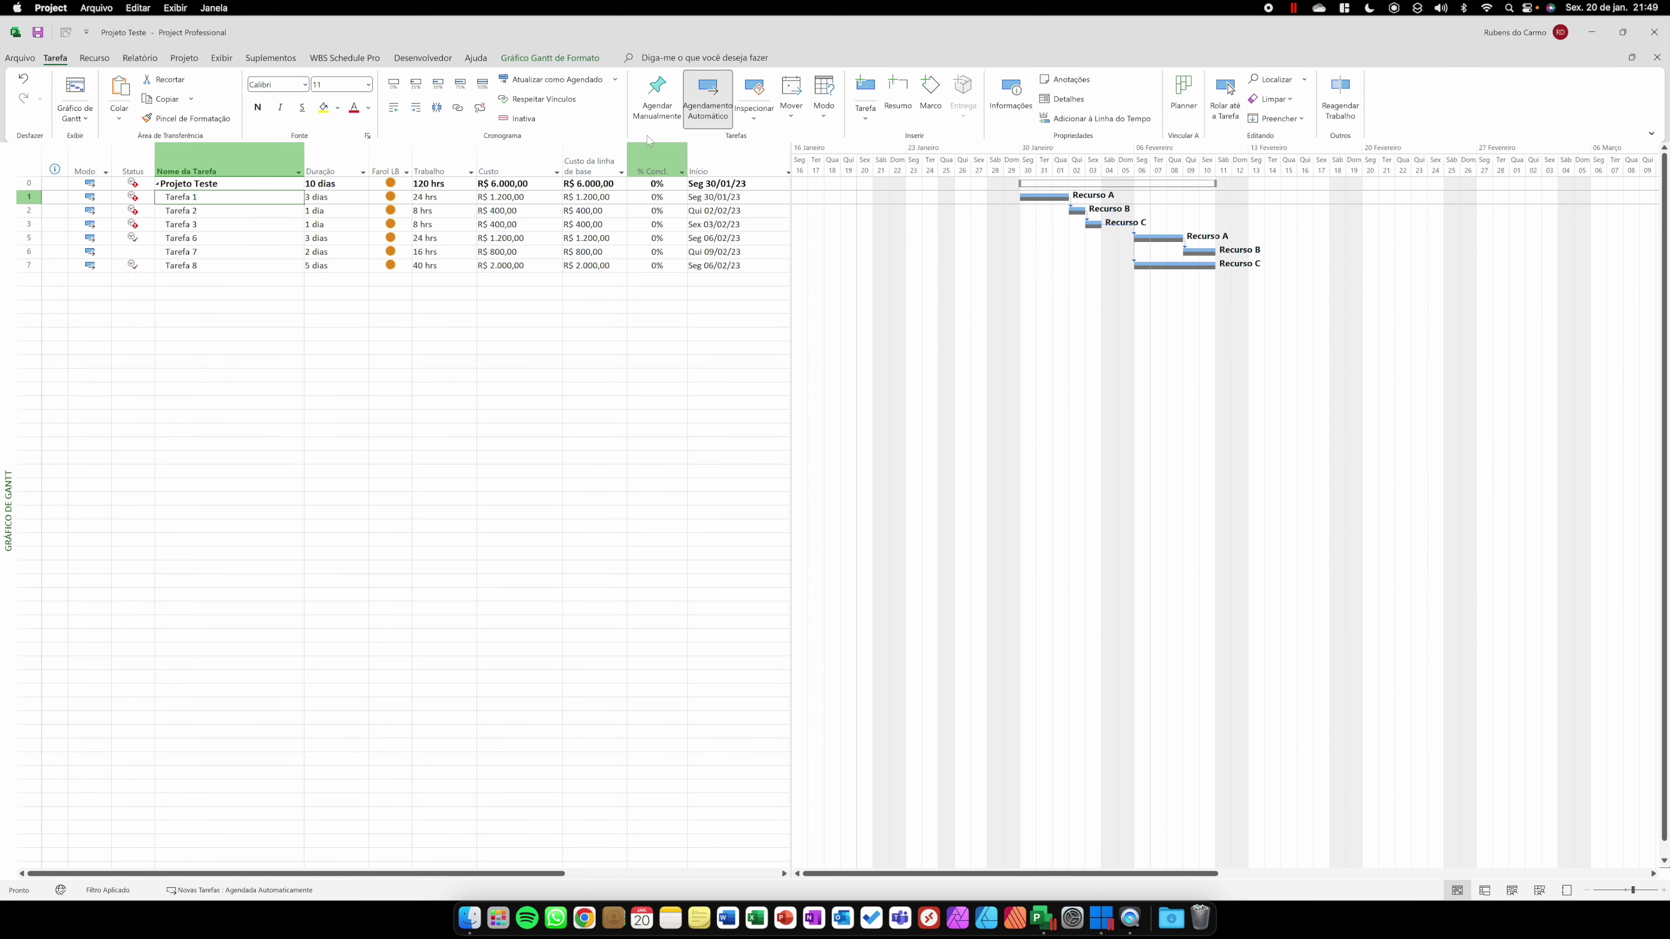
click(560, 82)
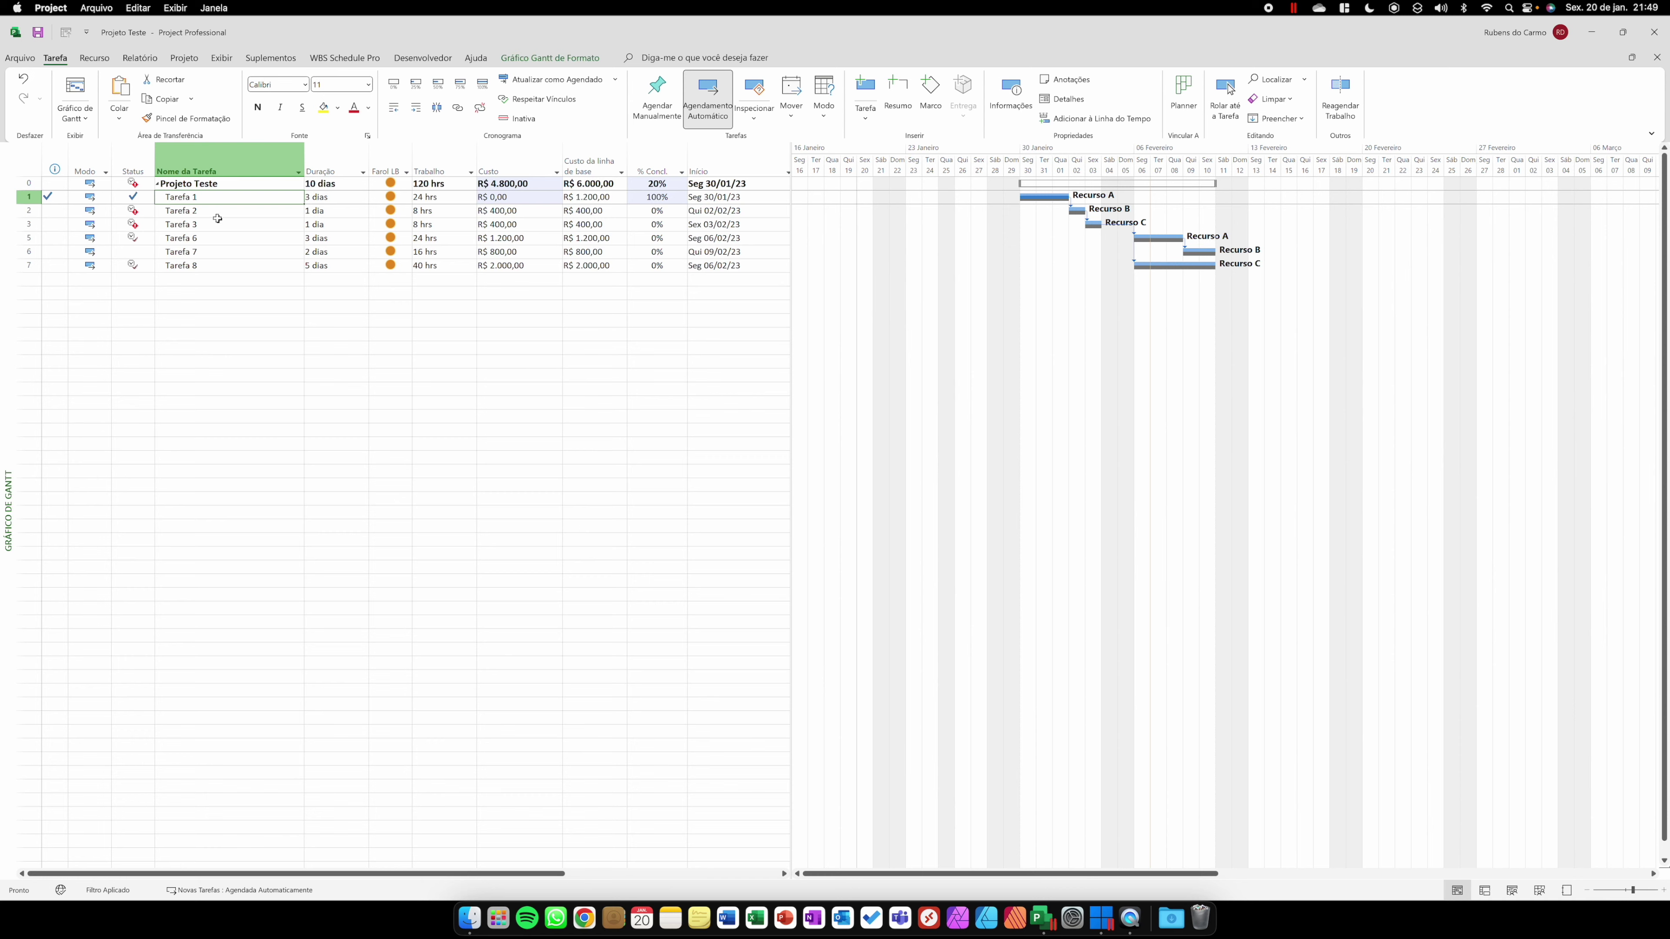
Update Tarefa 2 as finished with an actual duration of 2 days and a remaining duration of 0 days.
click(262, 208)
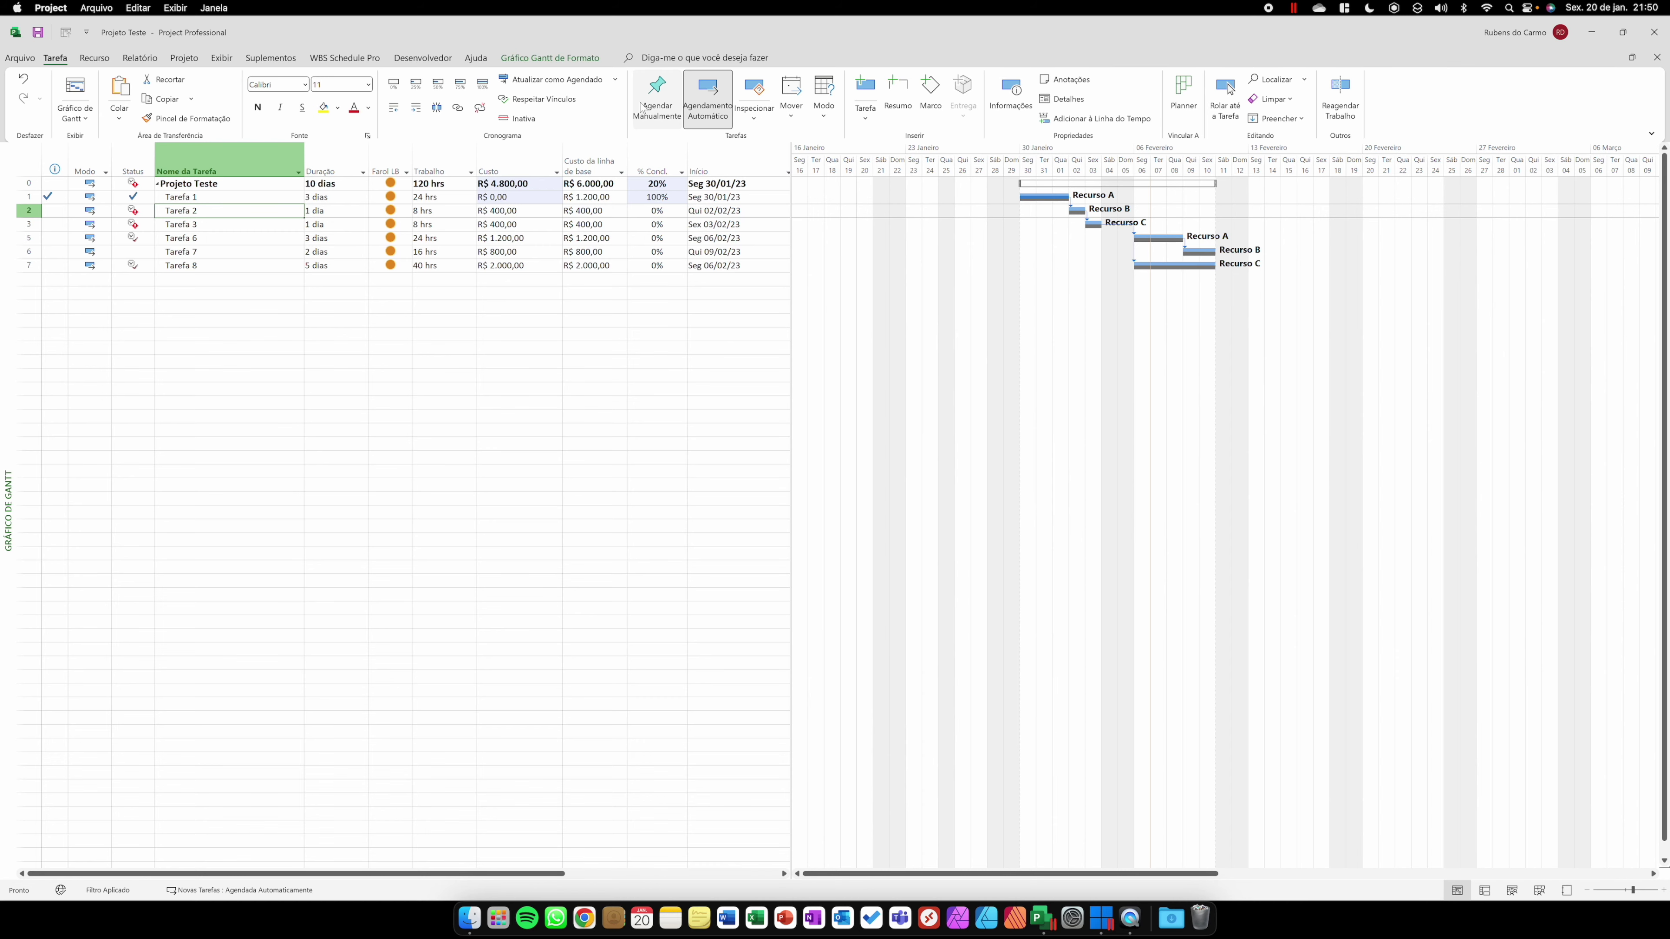
click(615, 79)
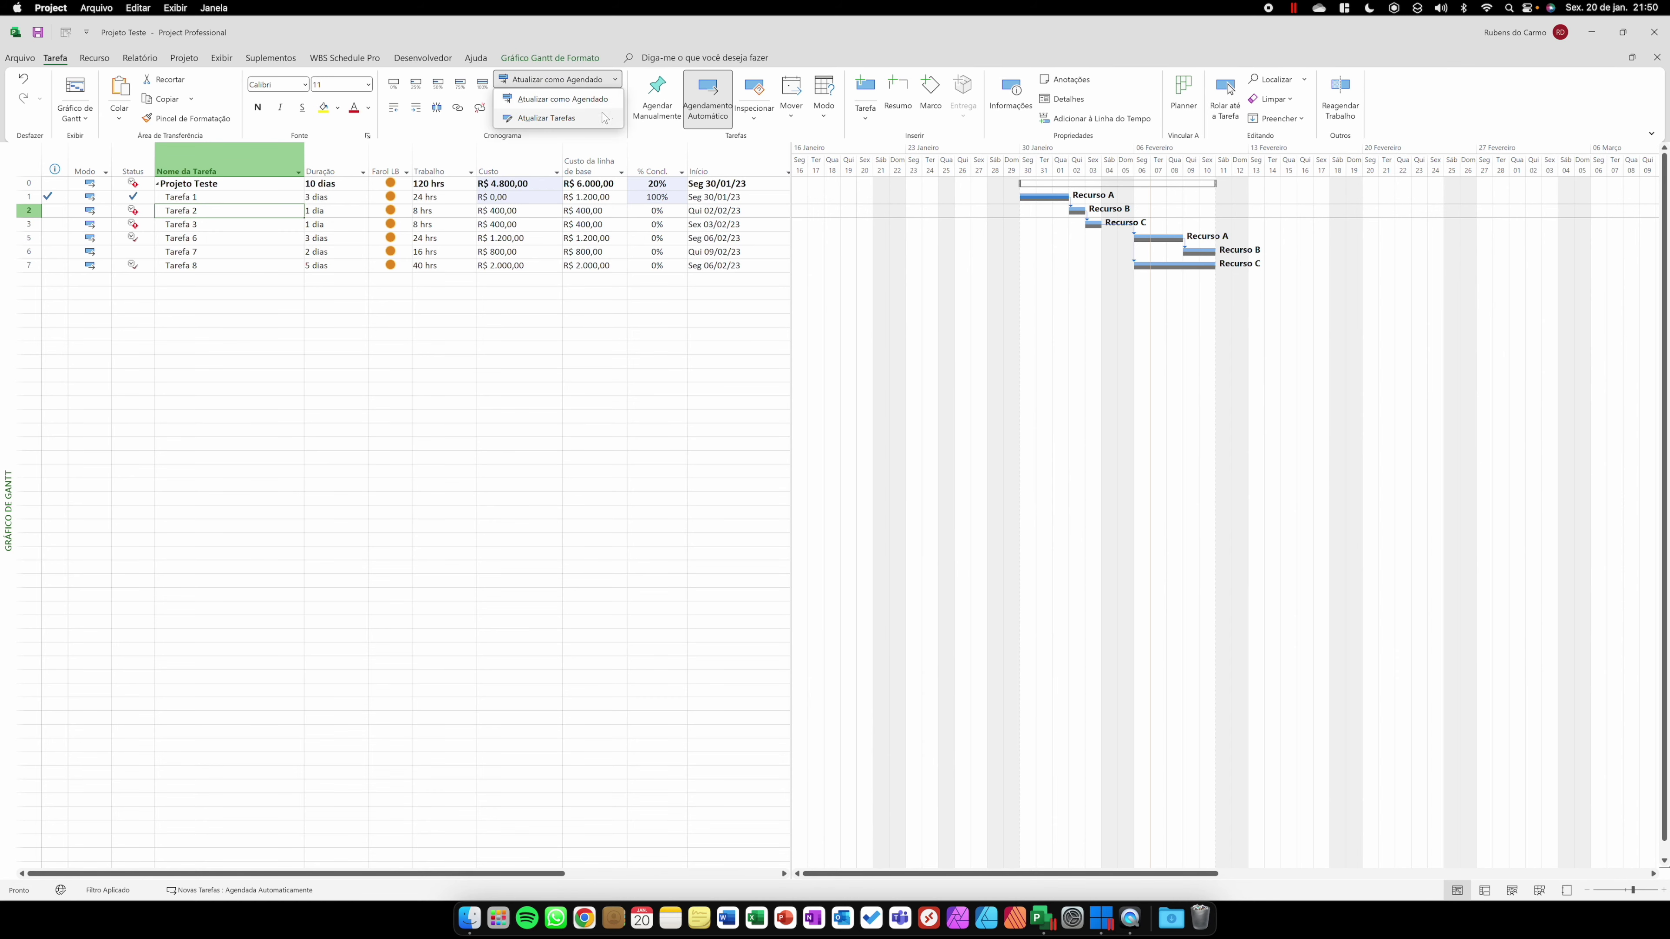
click(606, 117)
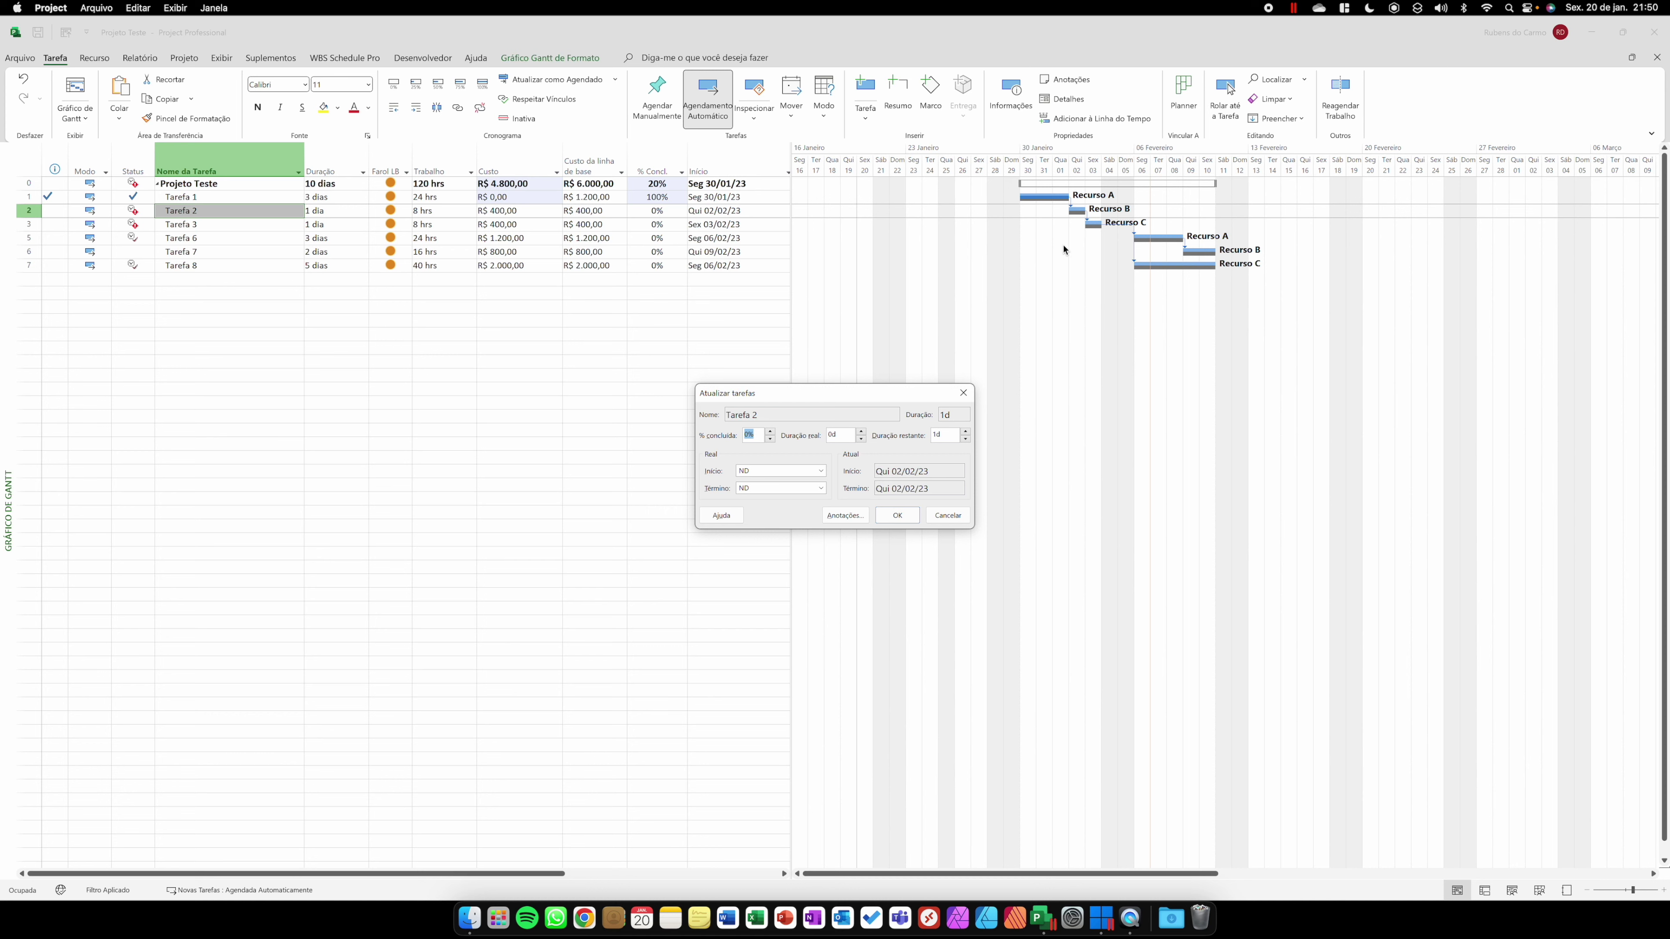
click(861, 433)
click(845, 436)
click(964, 439)
click(896, 515)
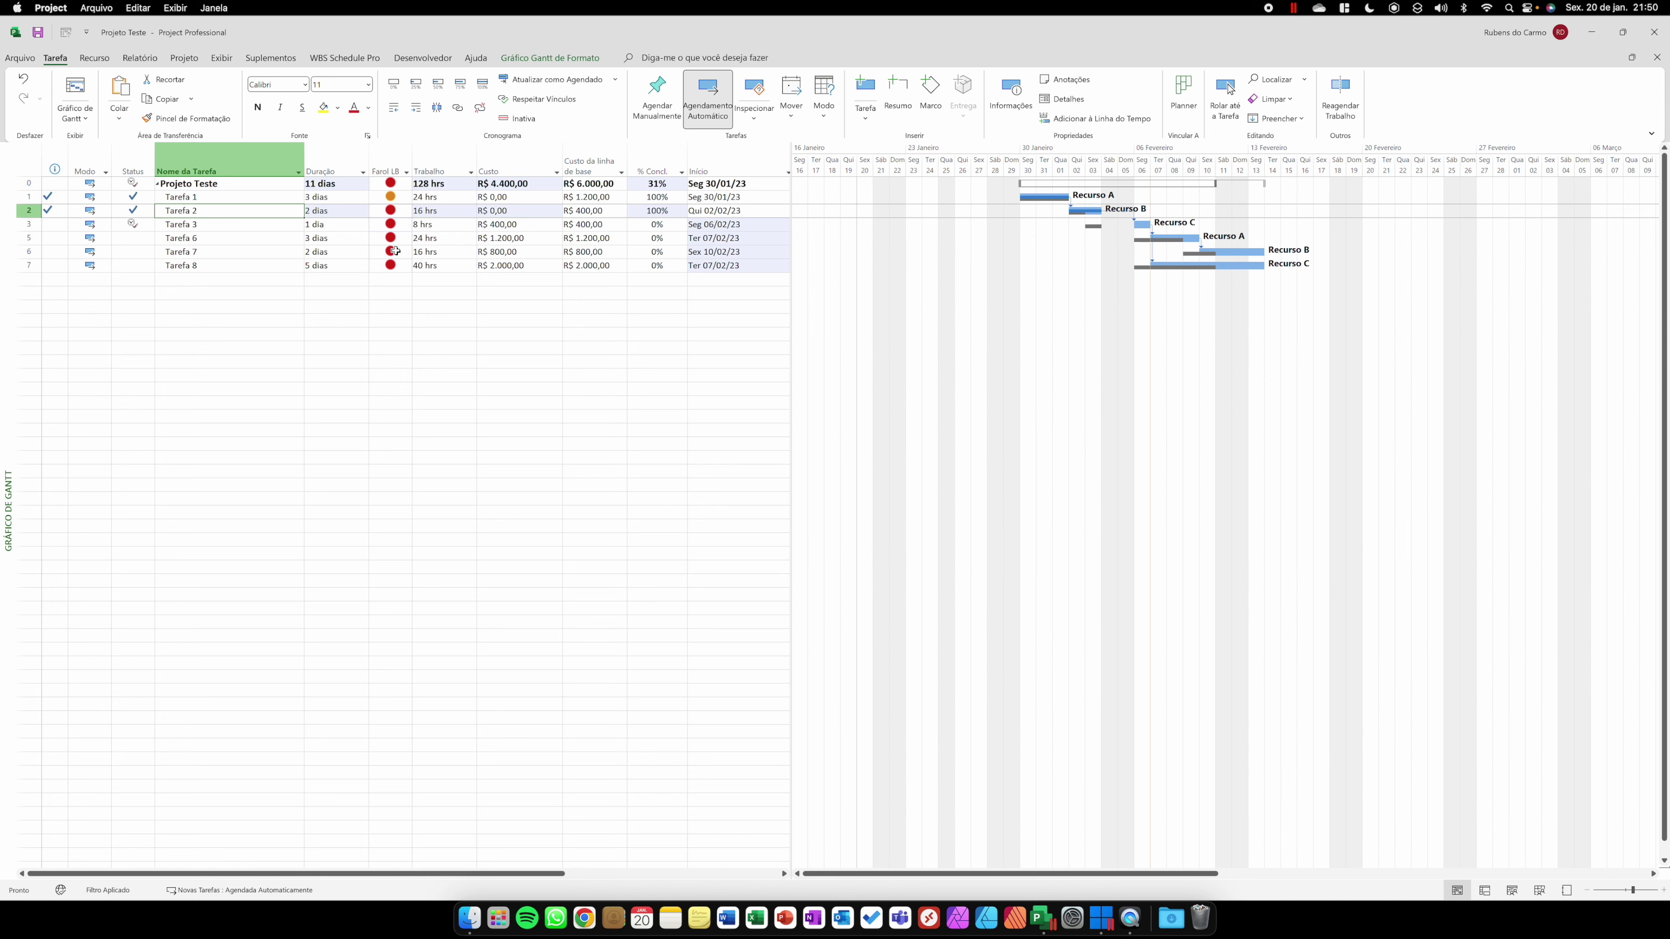
Update the progress of Tarefa 3 as scheduled.
click(403, 197)
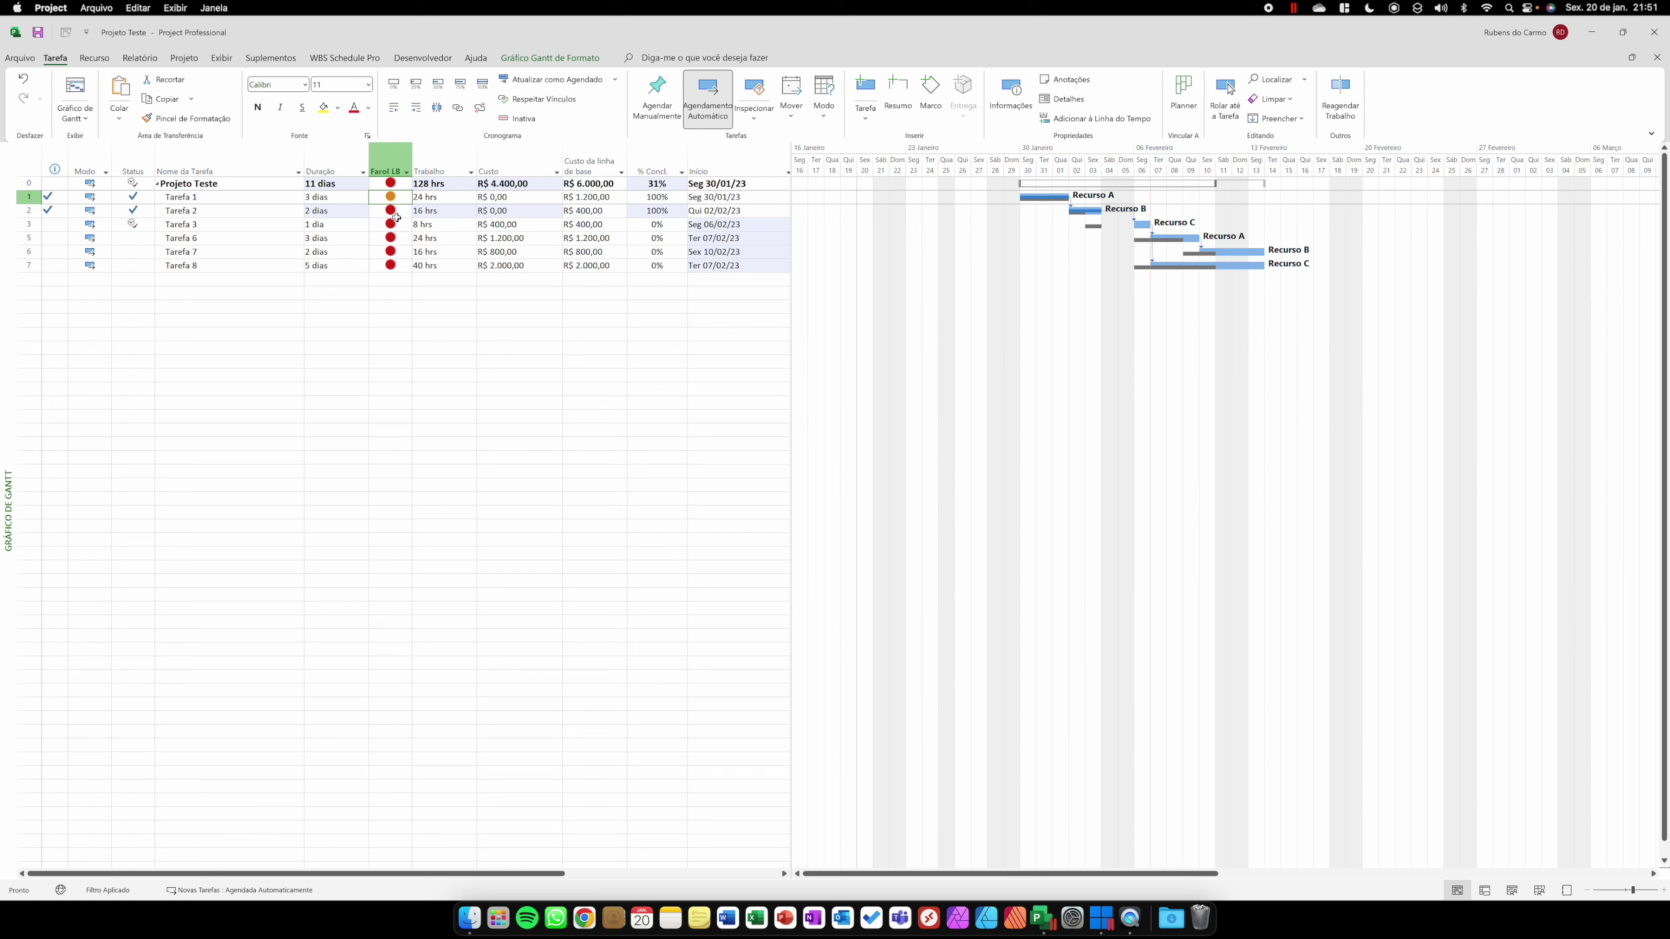
click(257, 223)
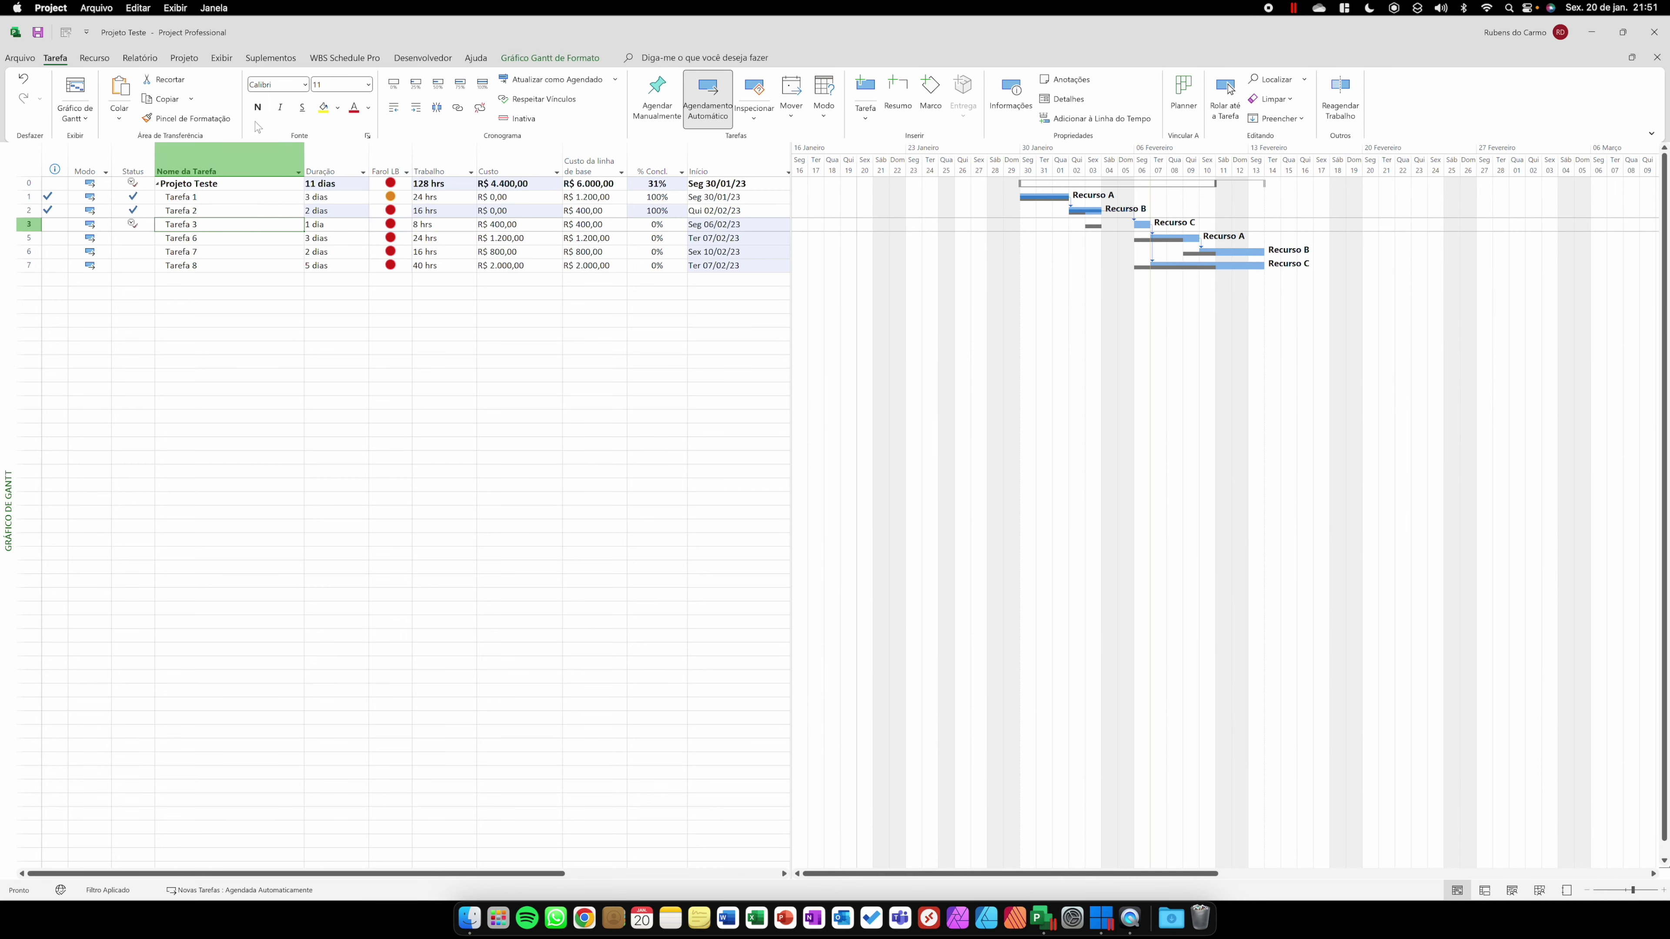
click(542, 80)
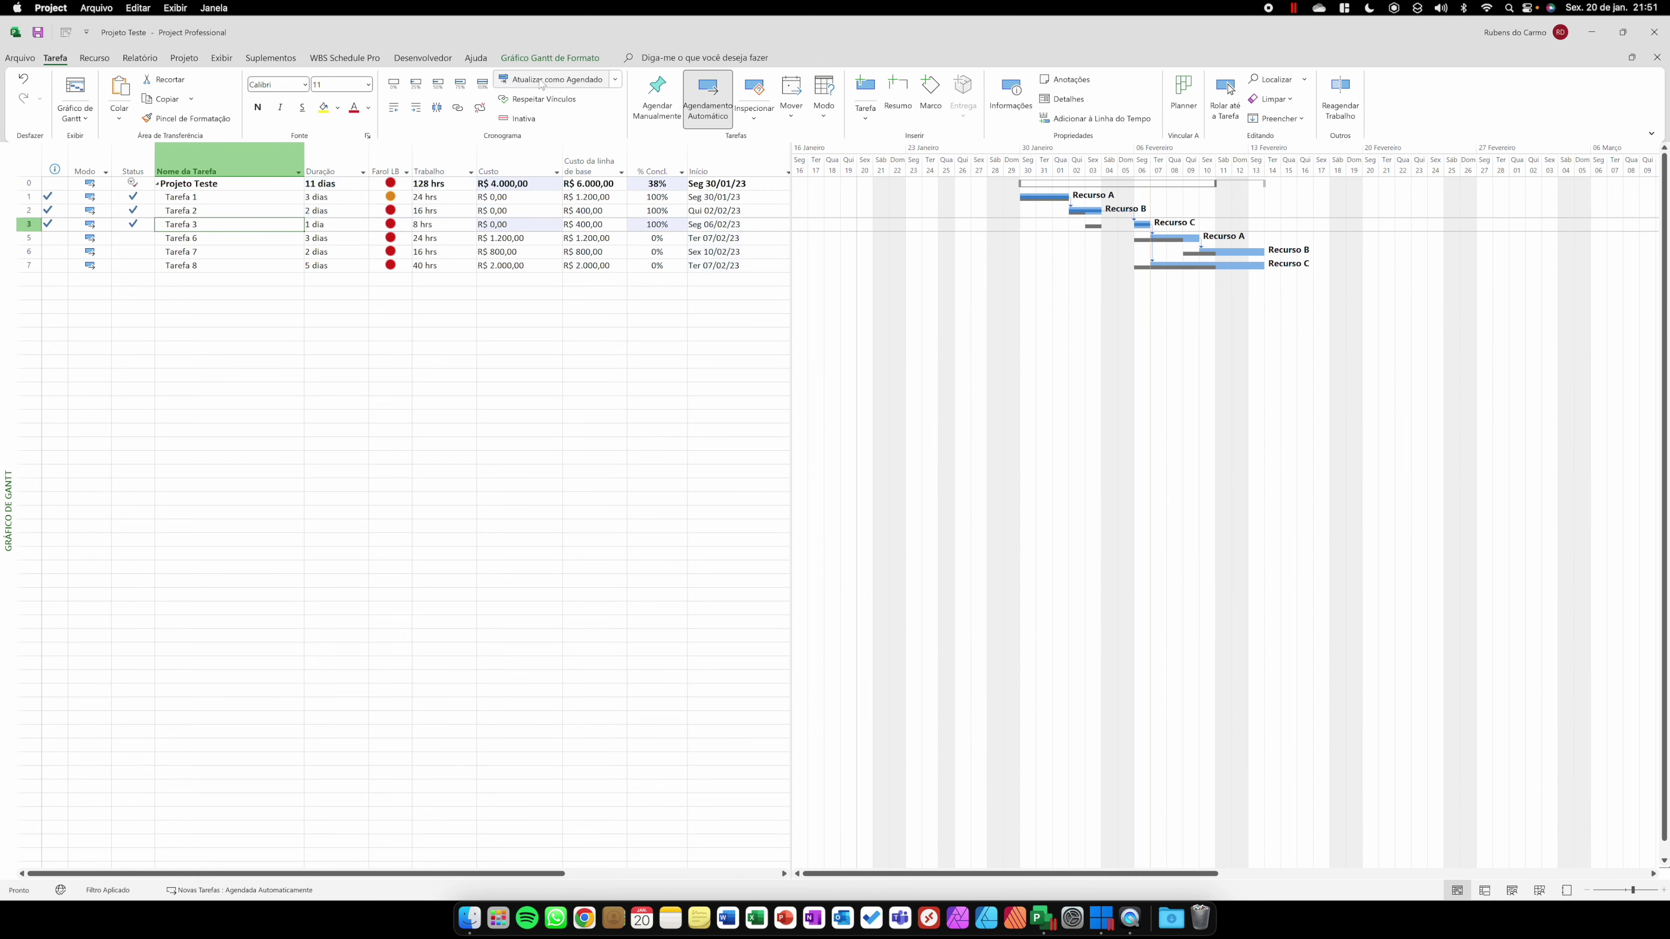
Show the task details form for Tarefa 1 below the Gantt chart and switch it to resource cost fields.
click(1066, 101)
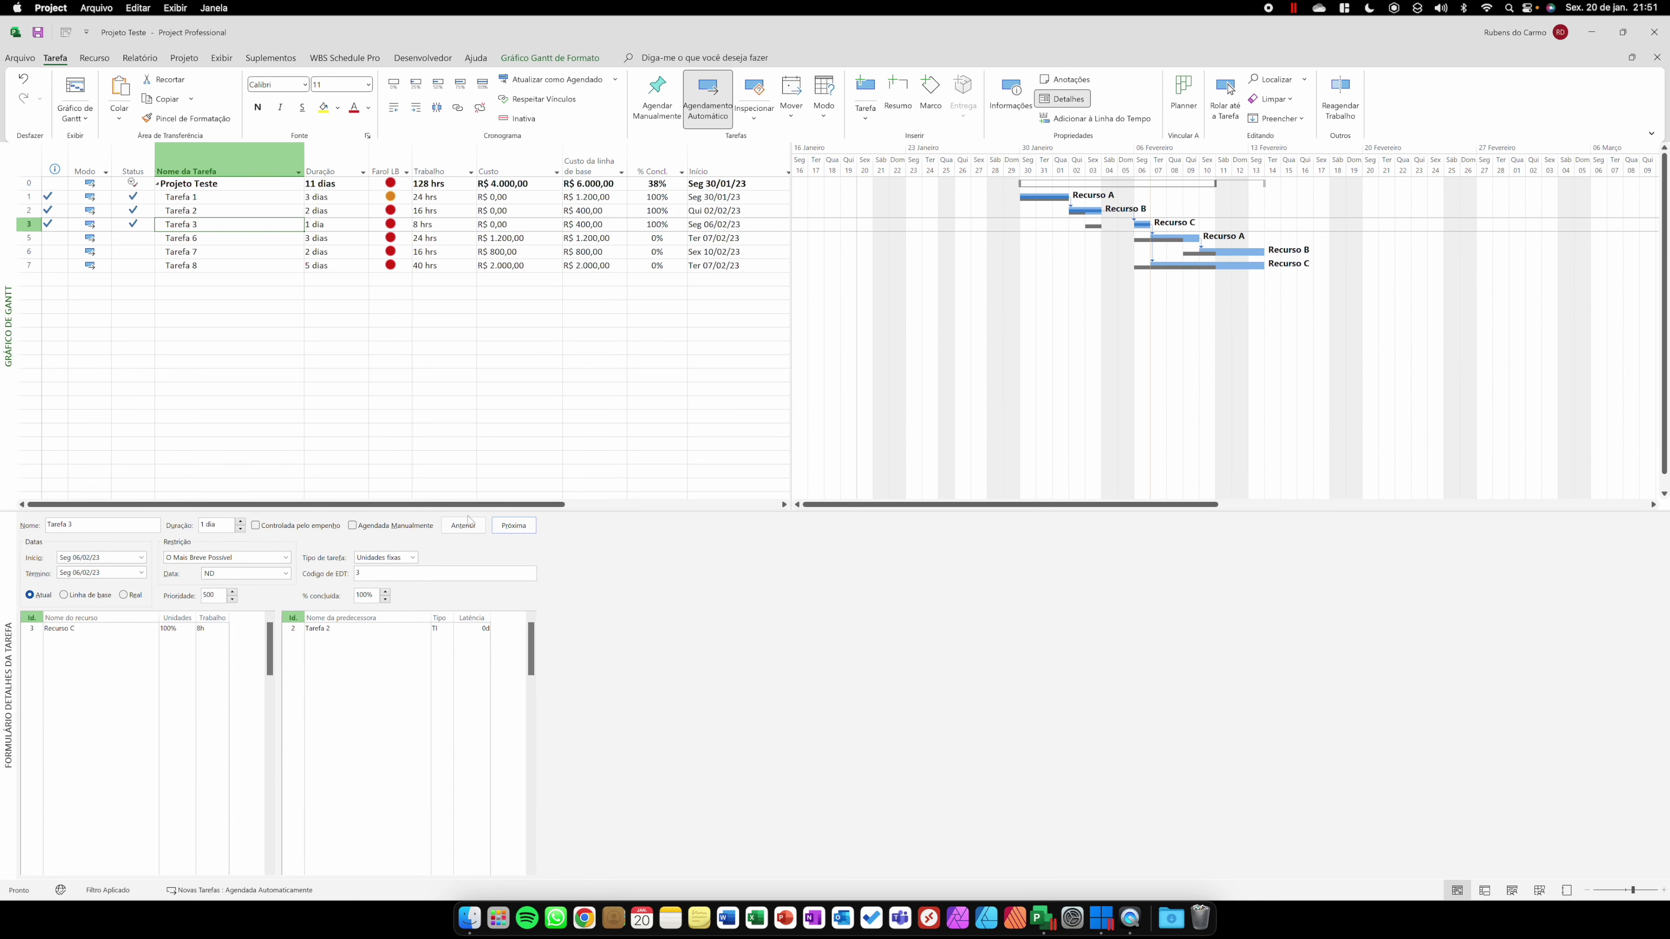
click(221, 200)
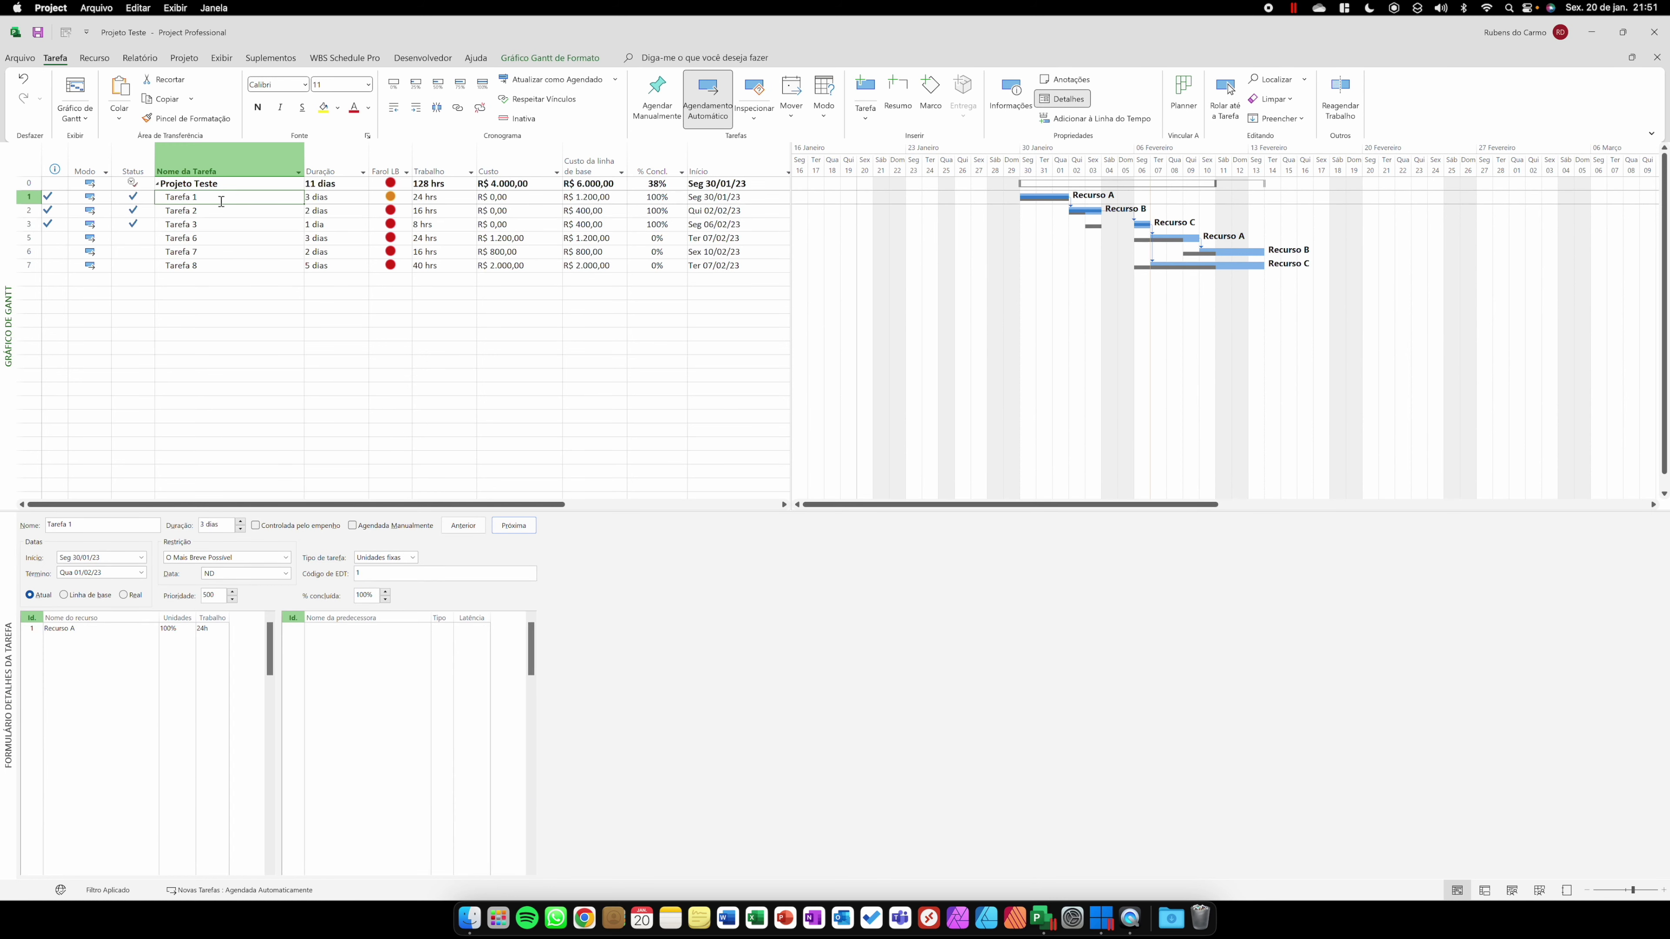
right_click(694, 657)
click(756, 774)
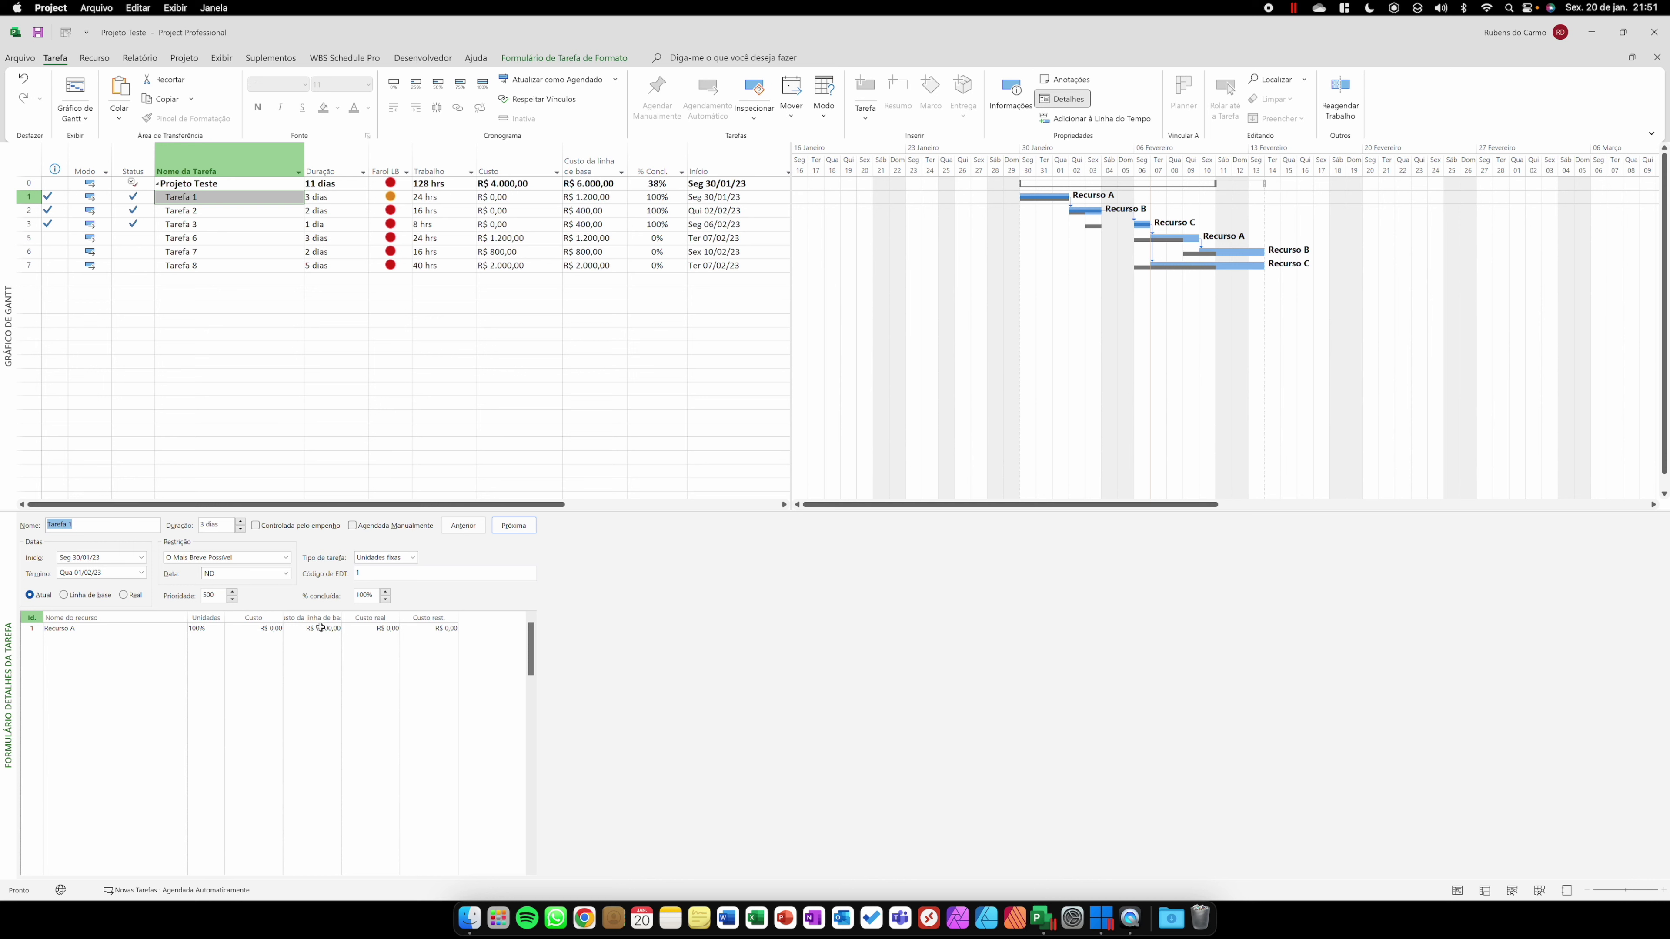
Set the actual cost of Recurso A on Tarefa 1 to 1200.
click(386, 632)
text(12)
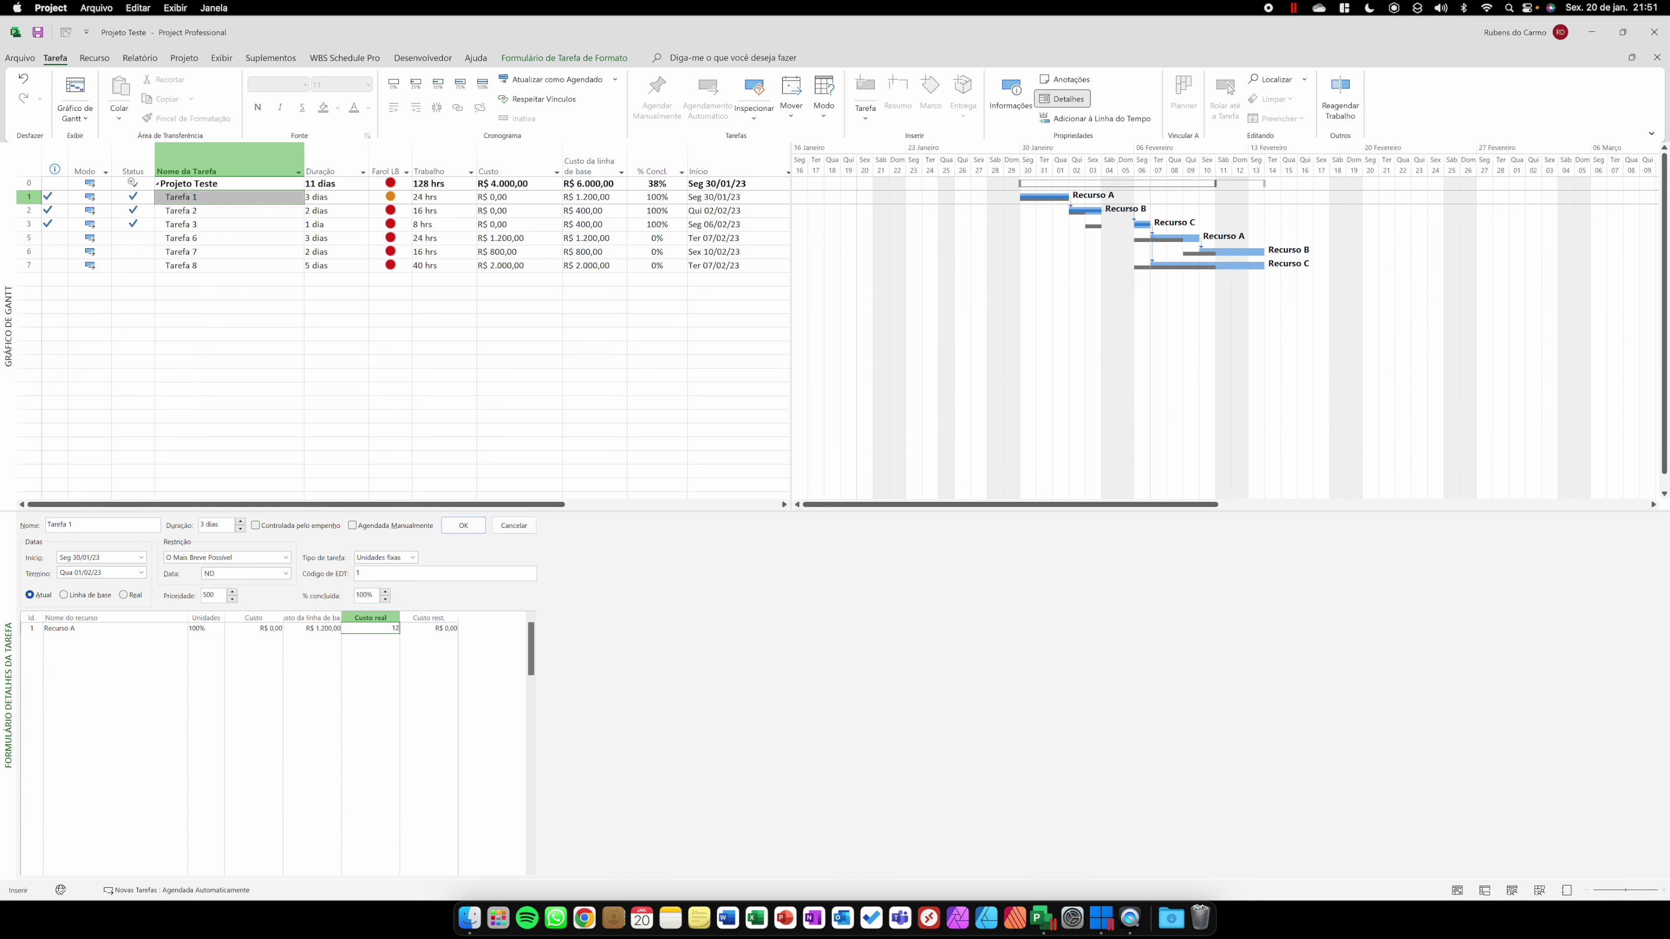
text(00)
click(463, 525)
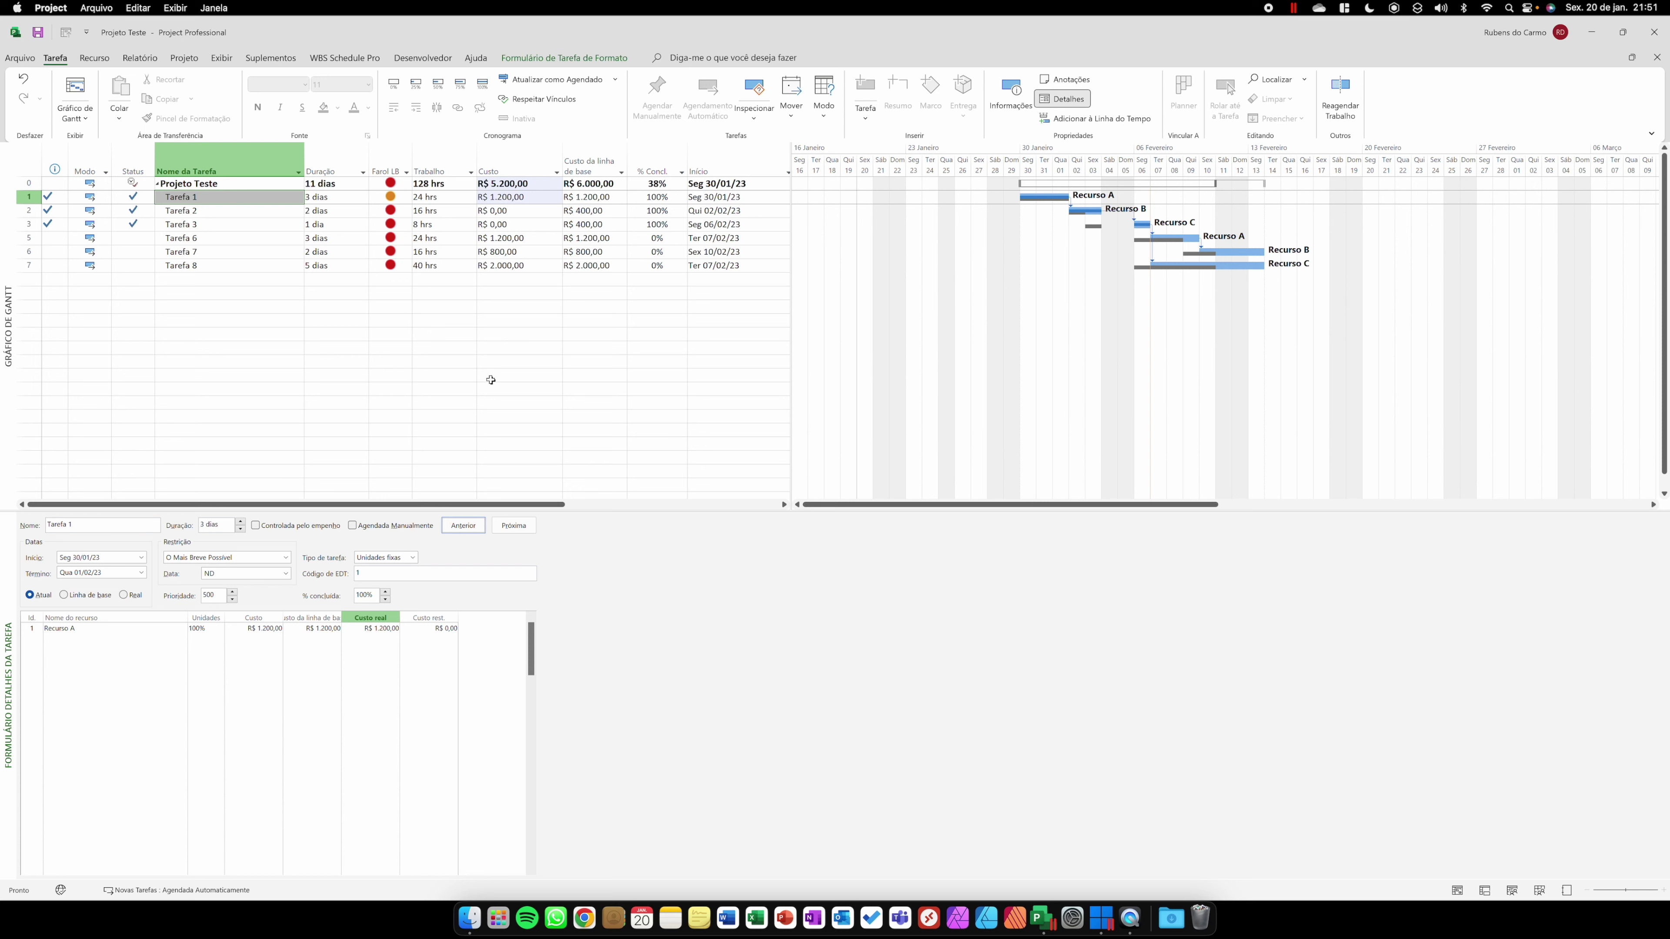
Select Tarefa 2 and check the cost rates of its assigned resource, Recurso B.
click(507, 211)
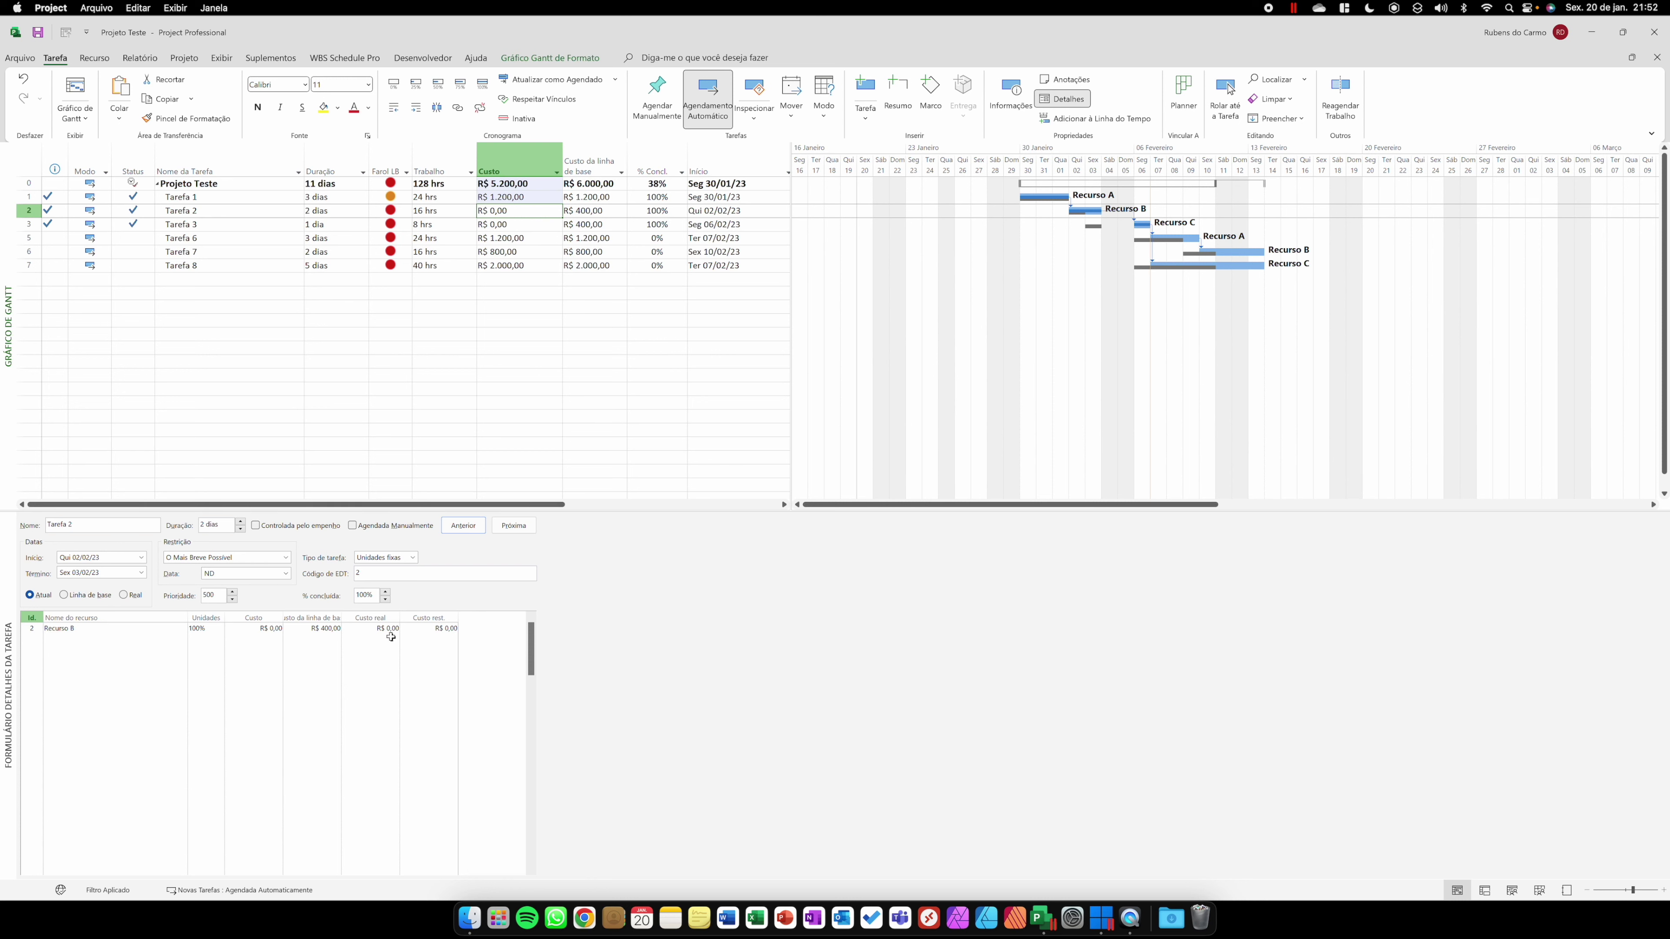
click(91, 633)
double_click(91, 634)
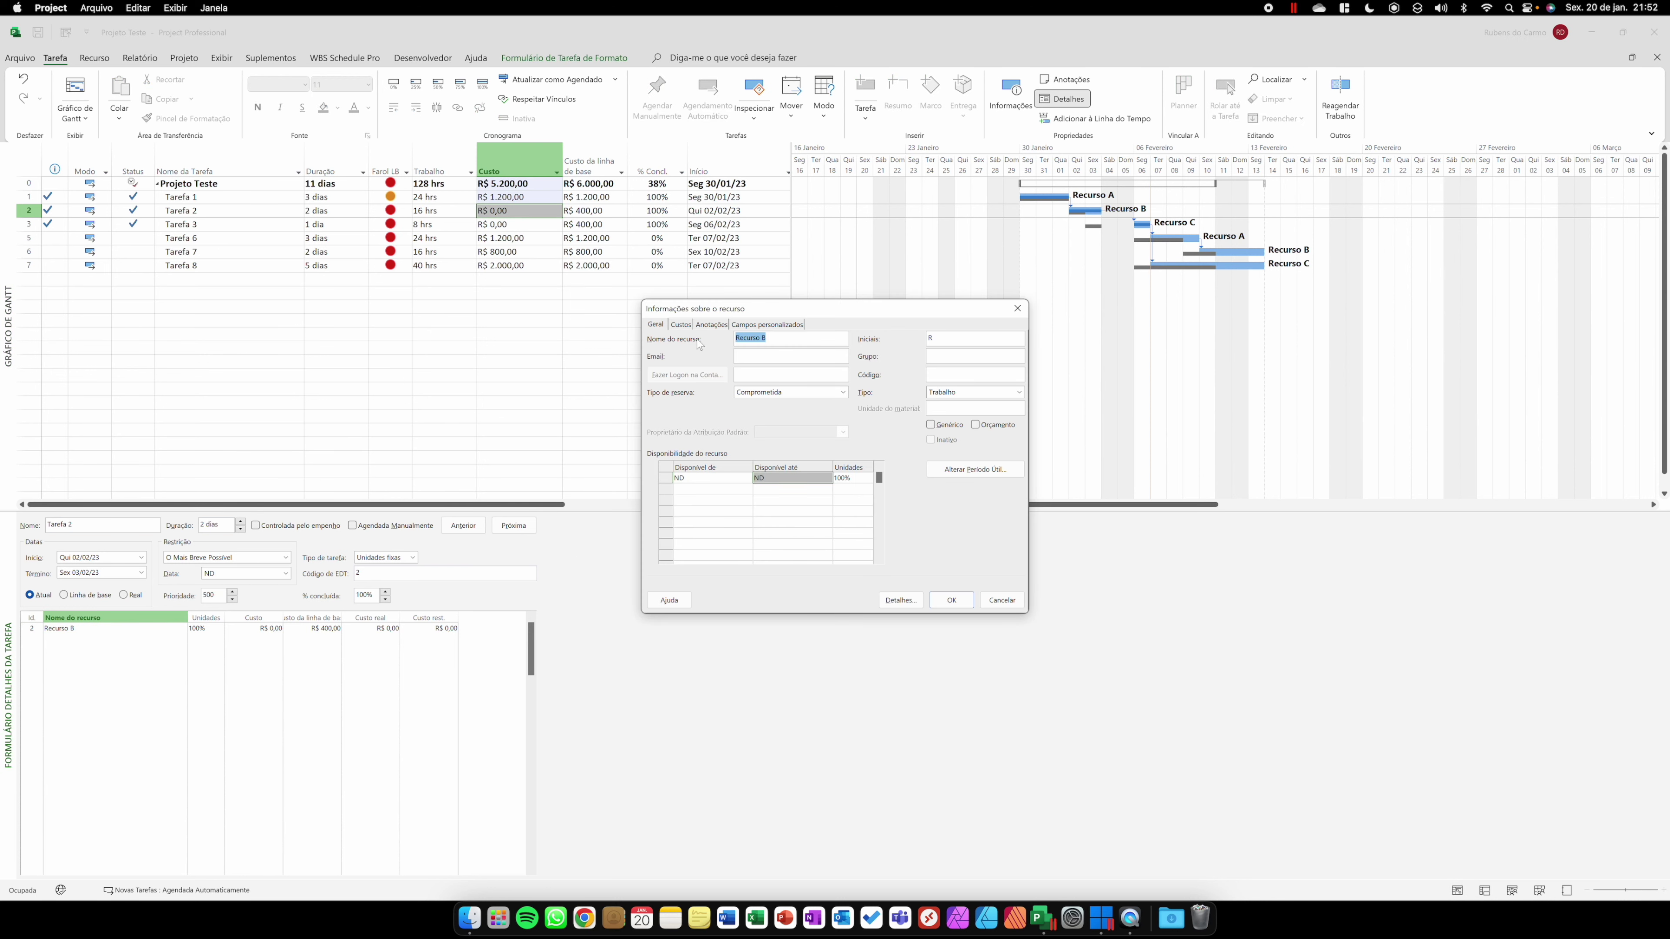
click(680, 325)
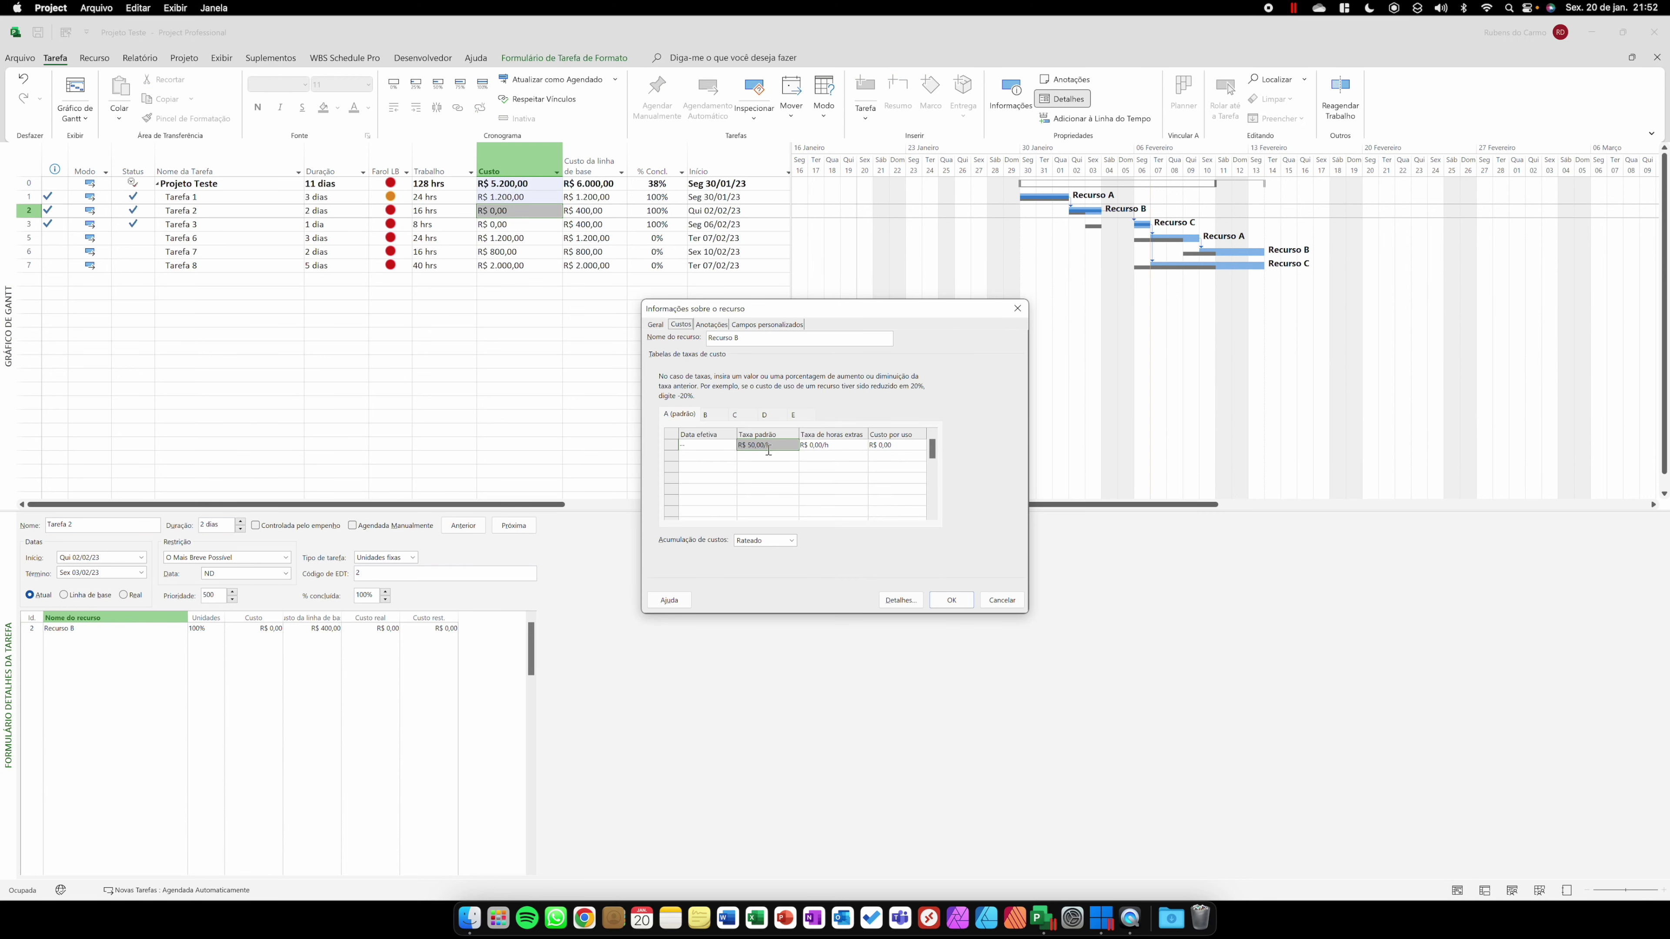
click(1000, 600)
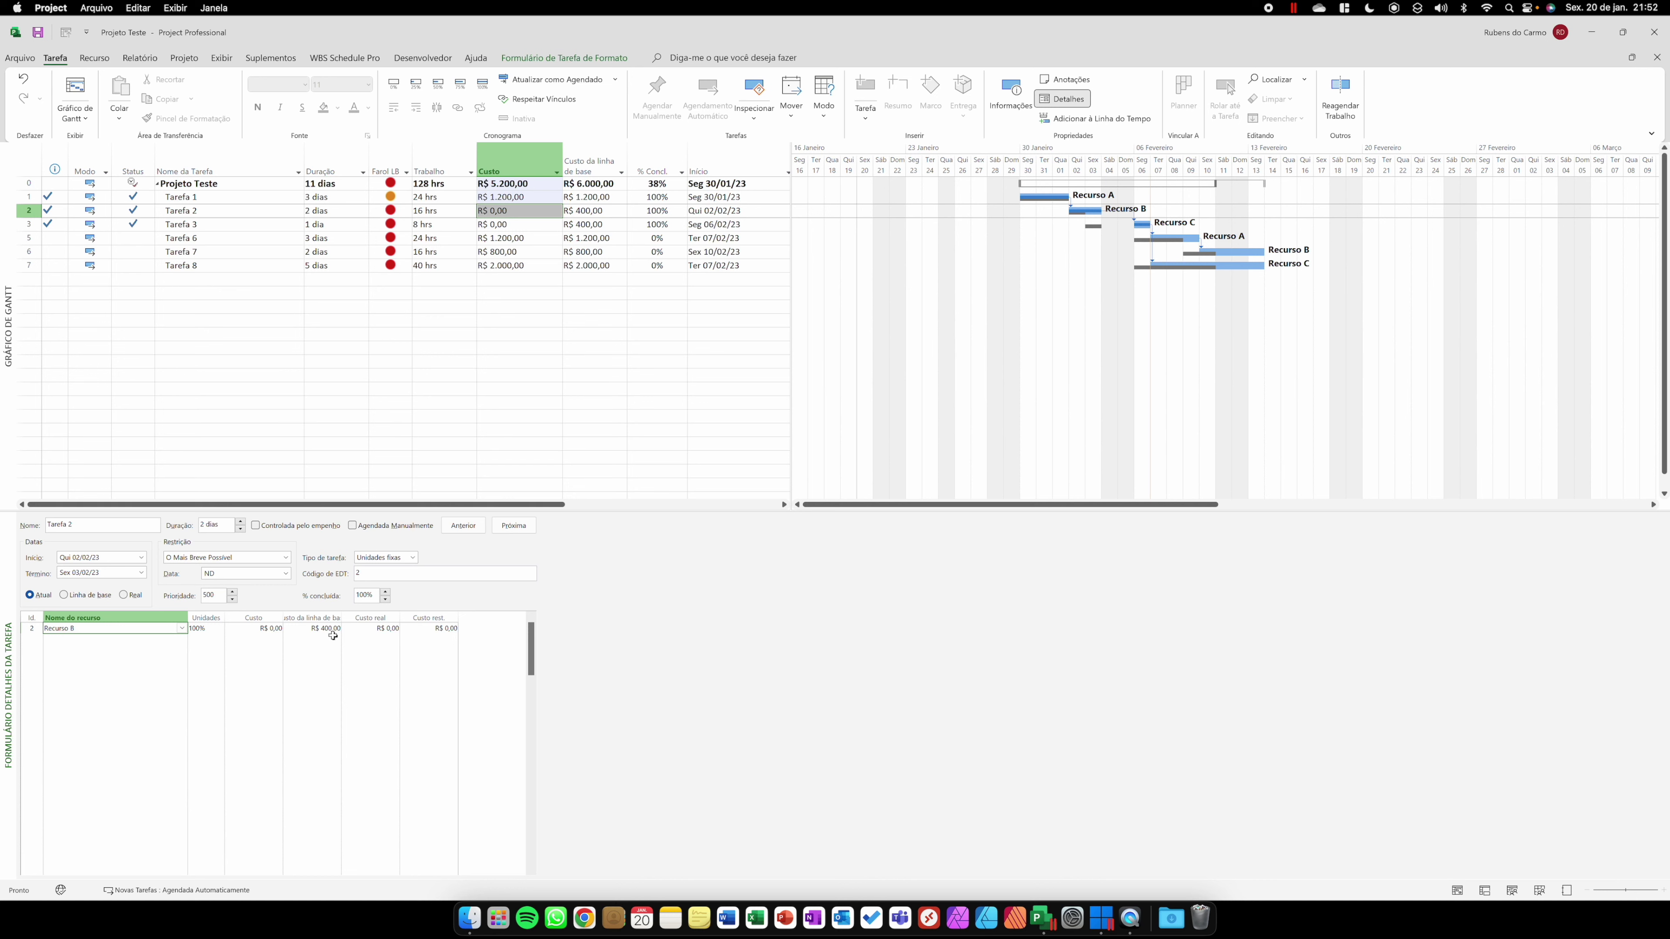
Set the actual cost of Recurso B on Tarefa 2 to 800.
click(361, 630)
text(800)
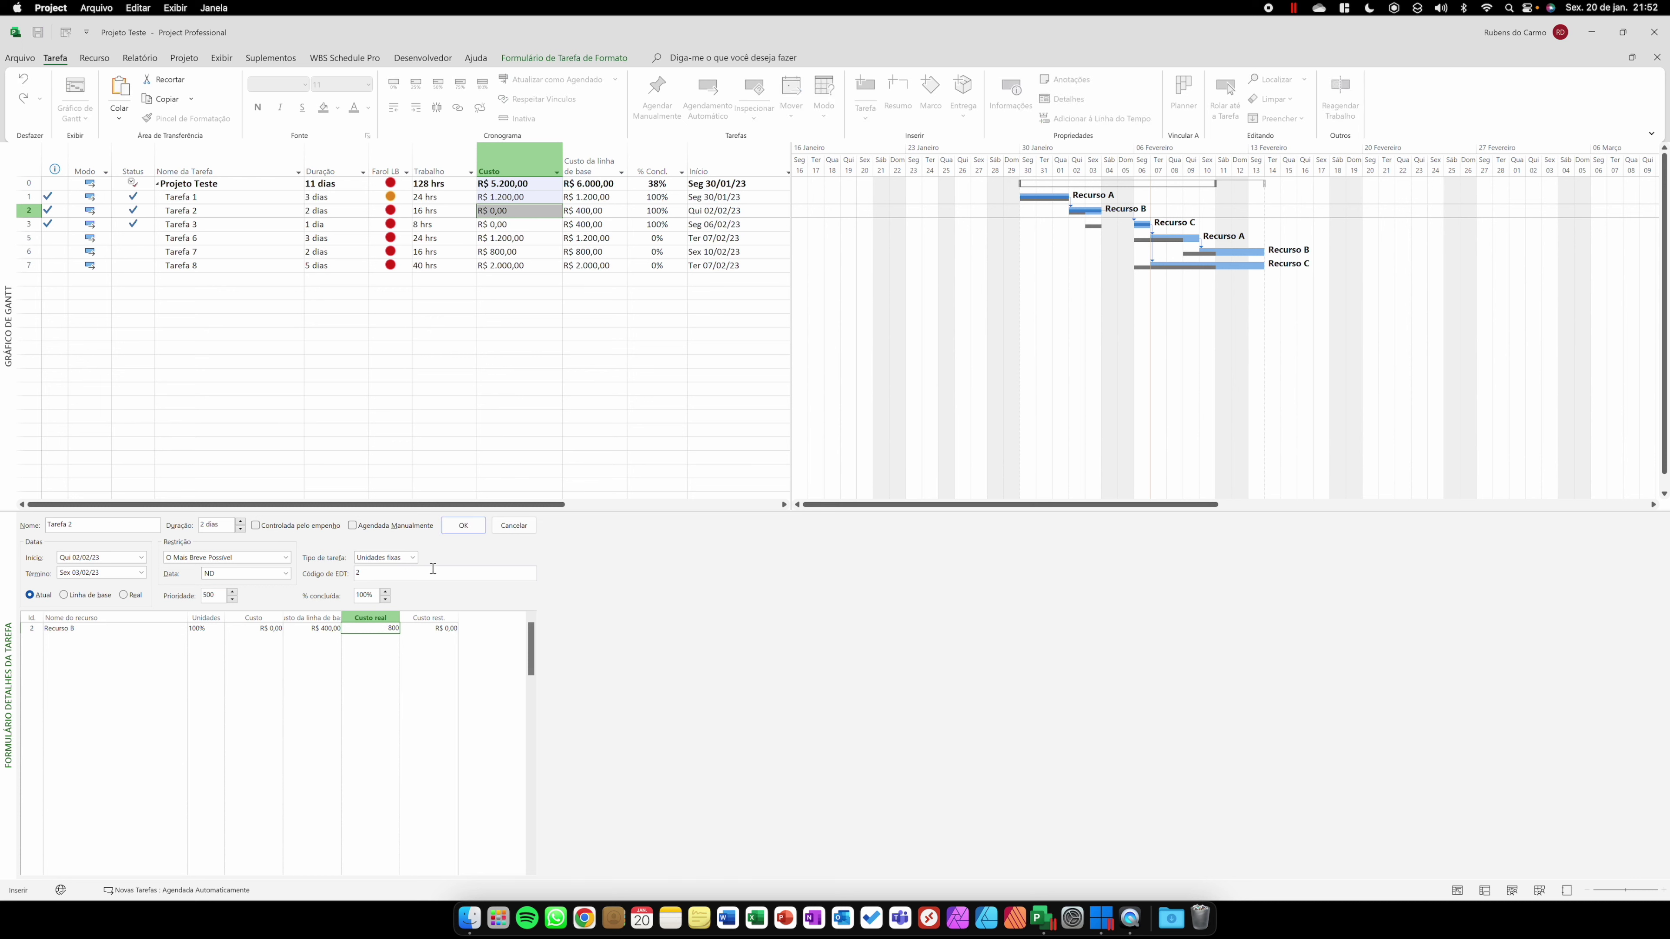
click(463, 525)
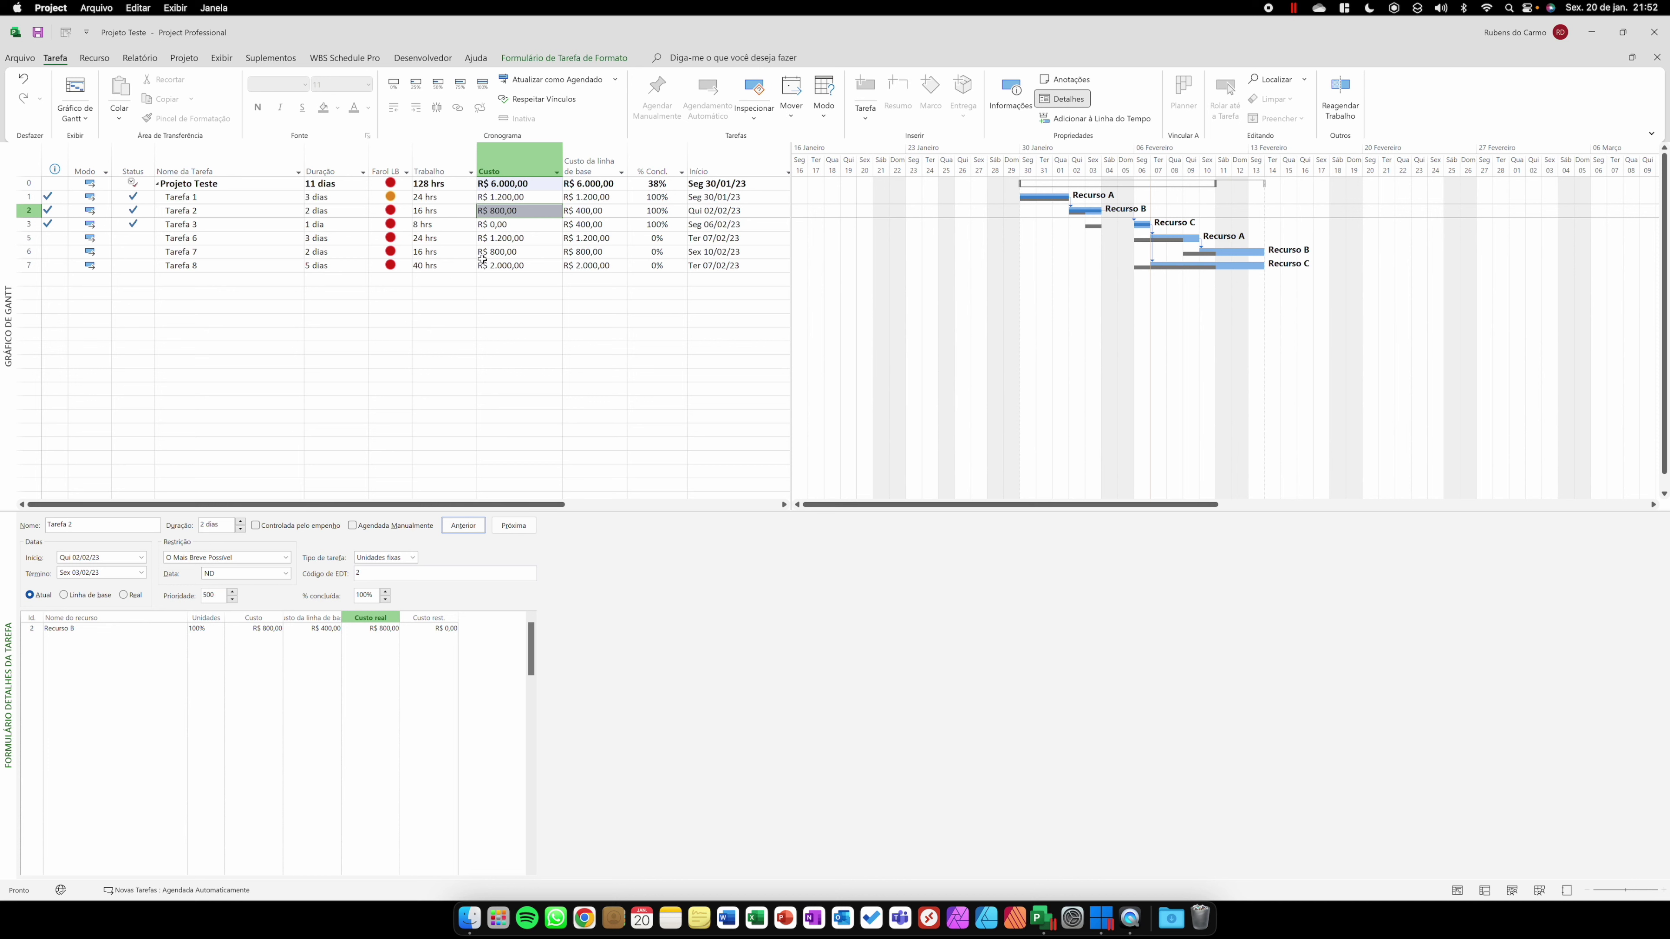
Examine the baseline bar of Tarefa 6 in the Gantt chart and review the neighbouring tasks.
click(263, 223)
click(228, 244)
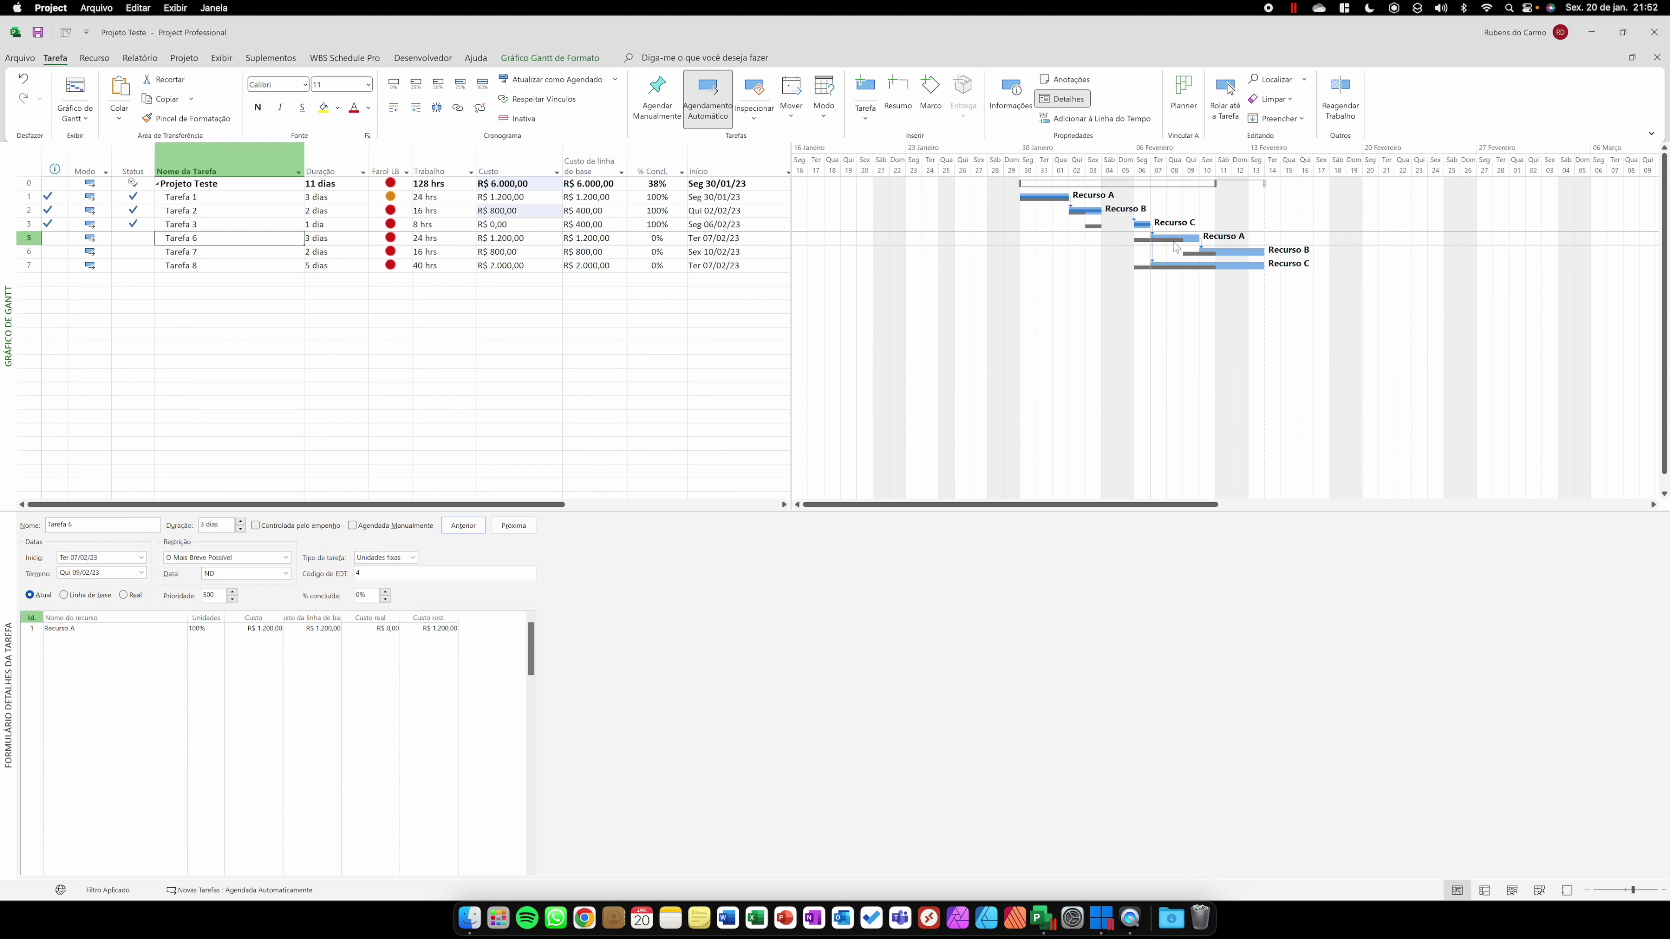
mouse_move(1156, 244)
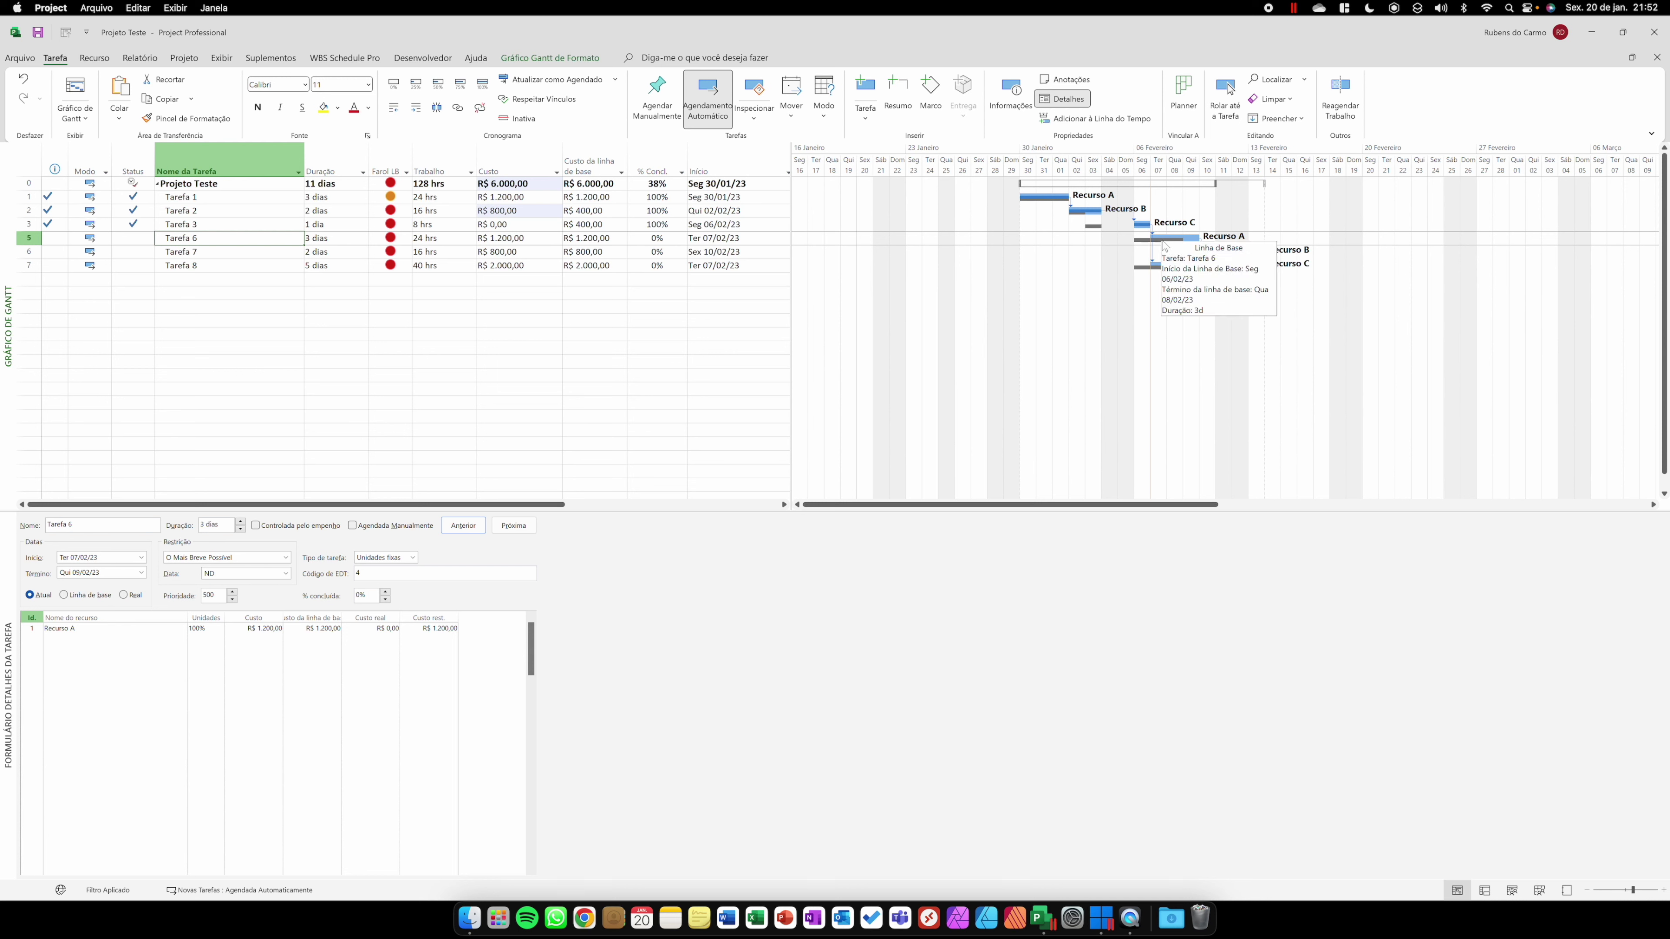
click(29, 240)
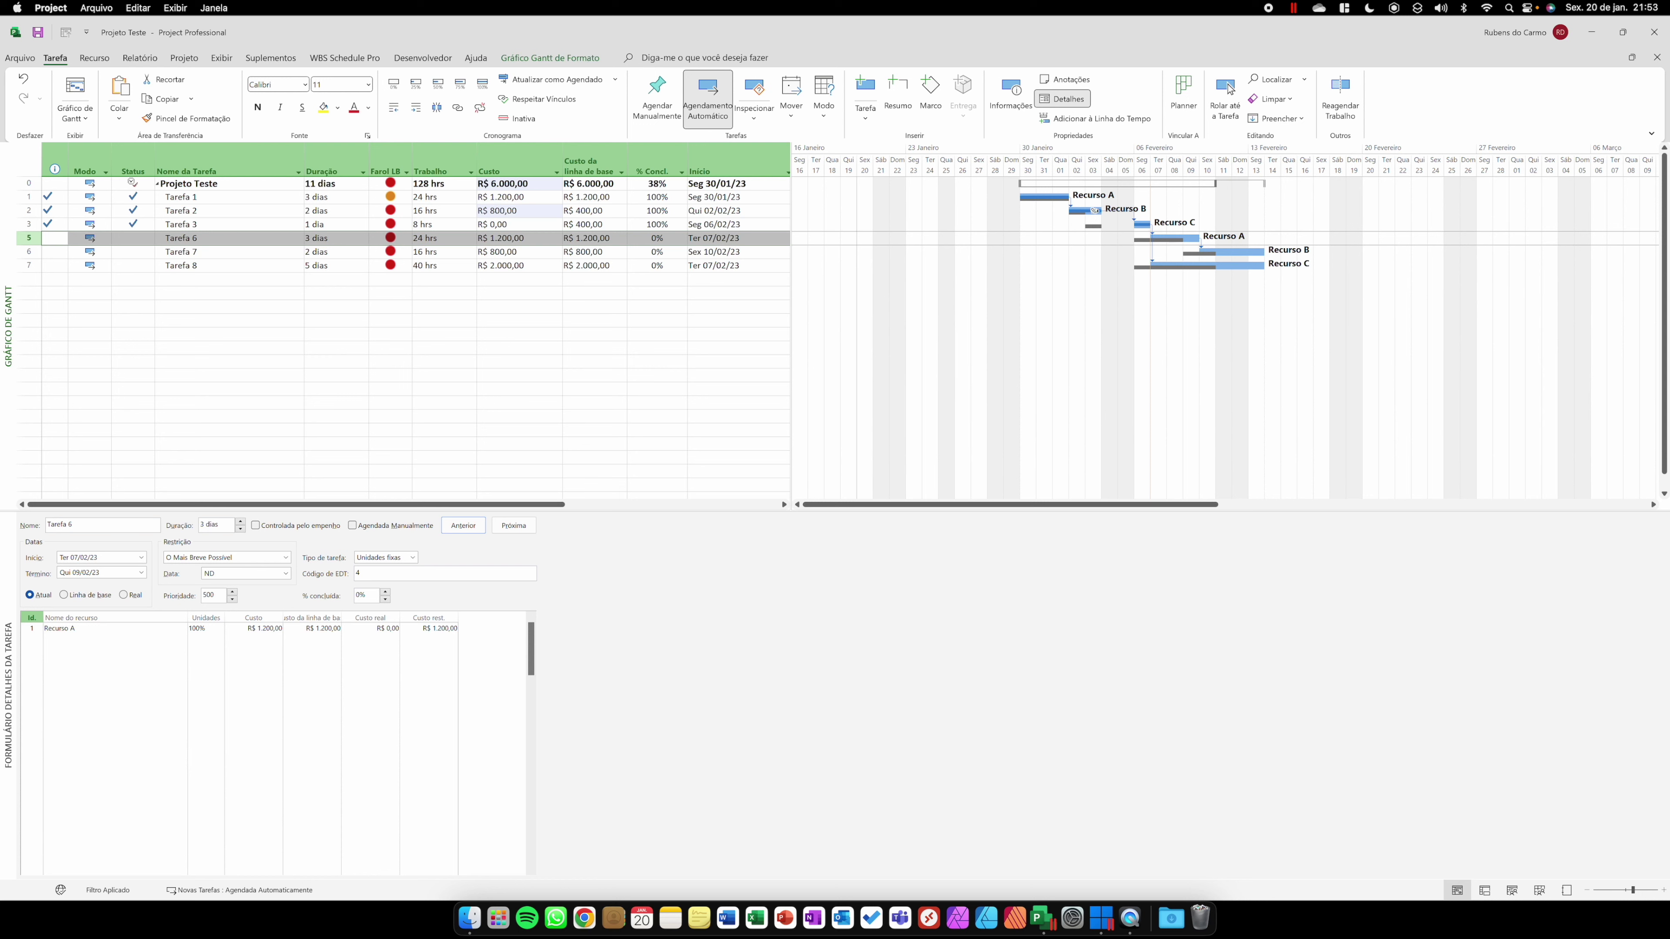
click(224, 210)
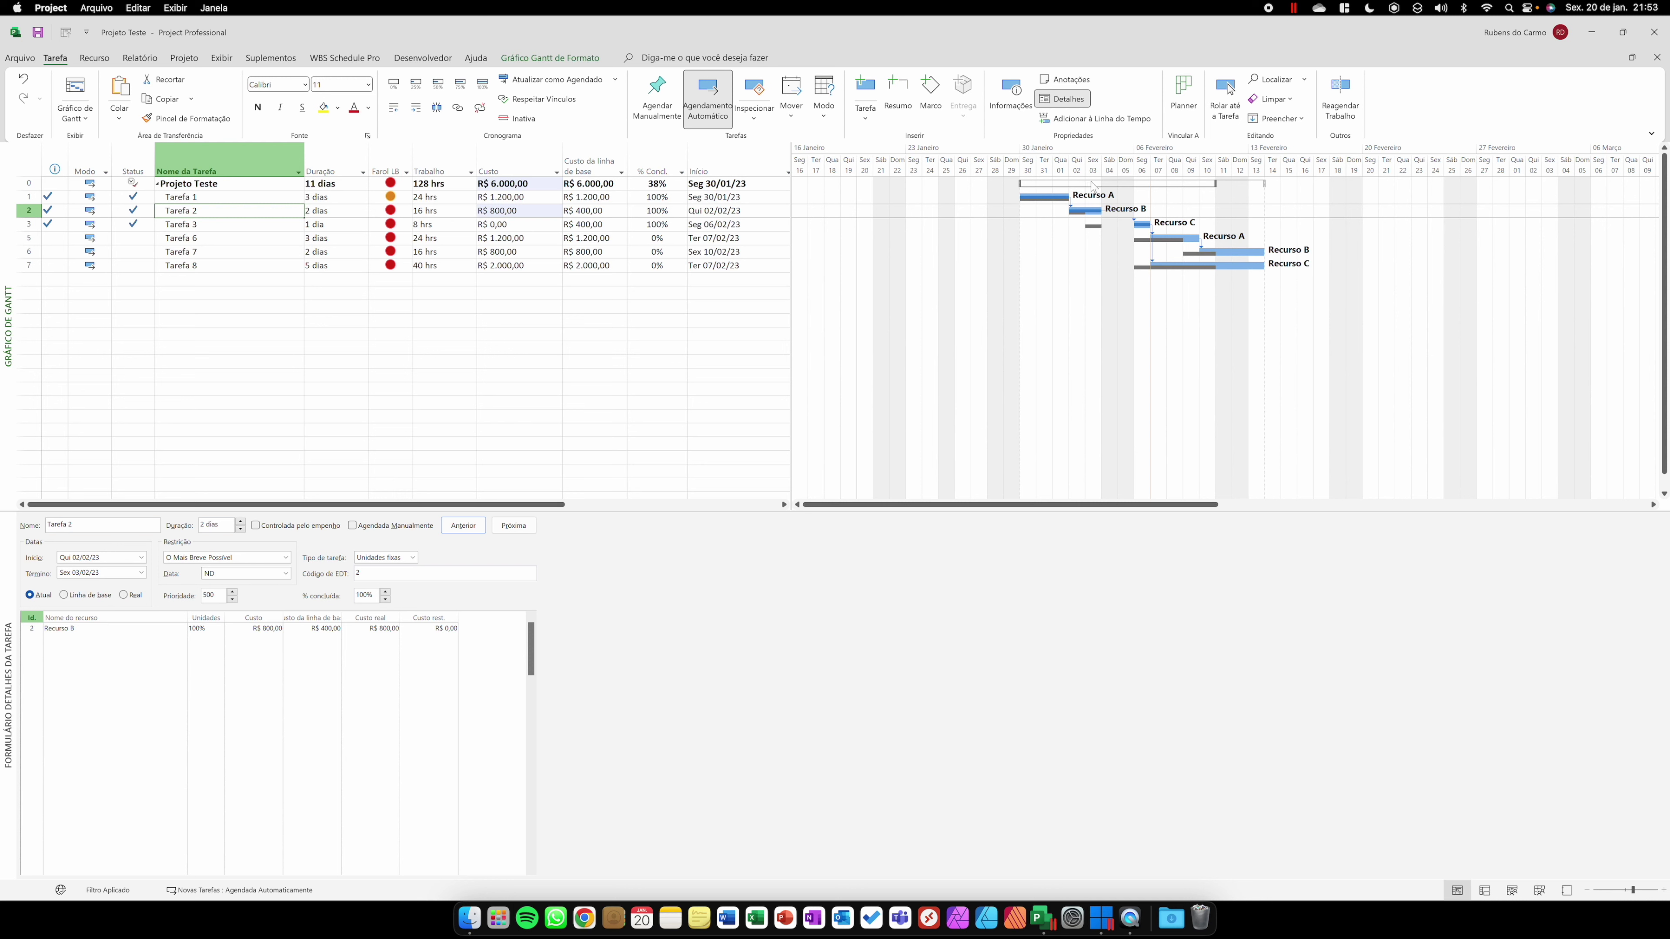
Hide the task details form so that only the Gantt chart view is shown.
click(671, 619)
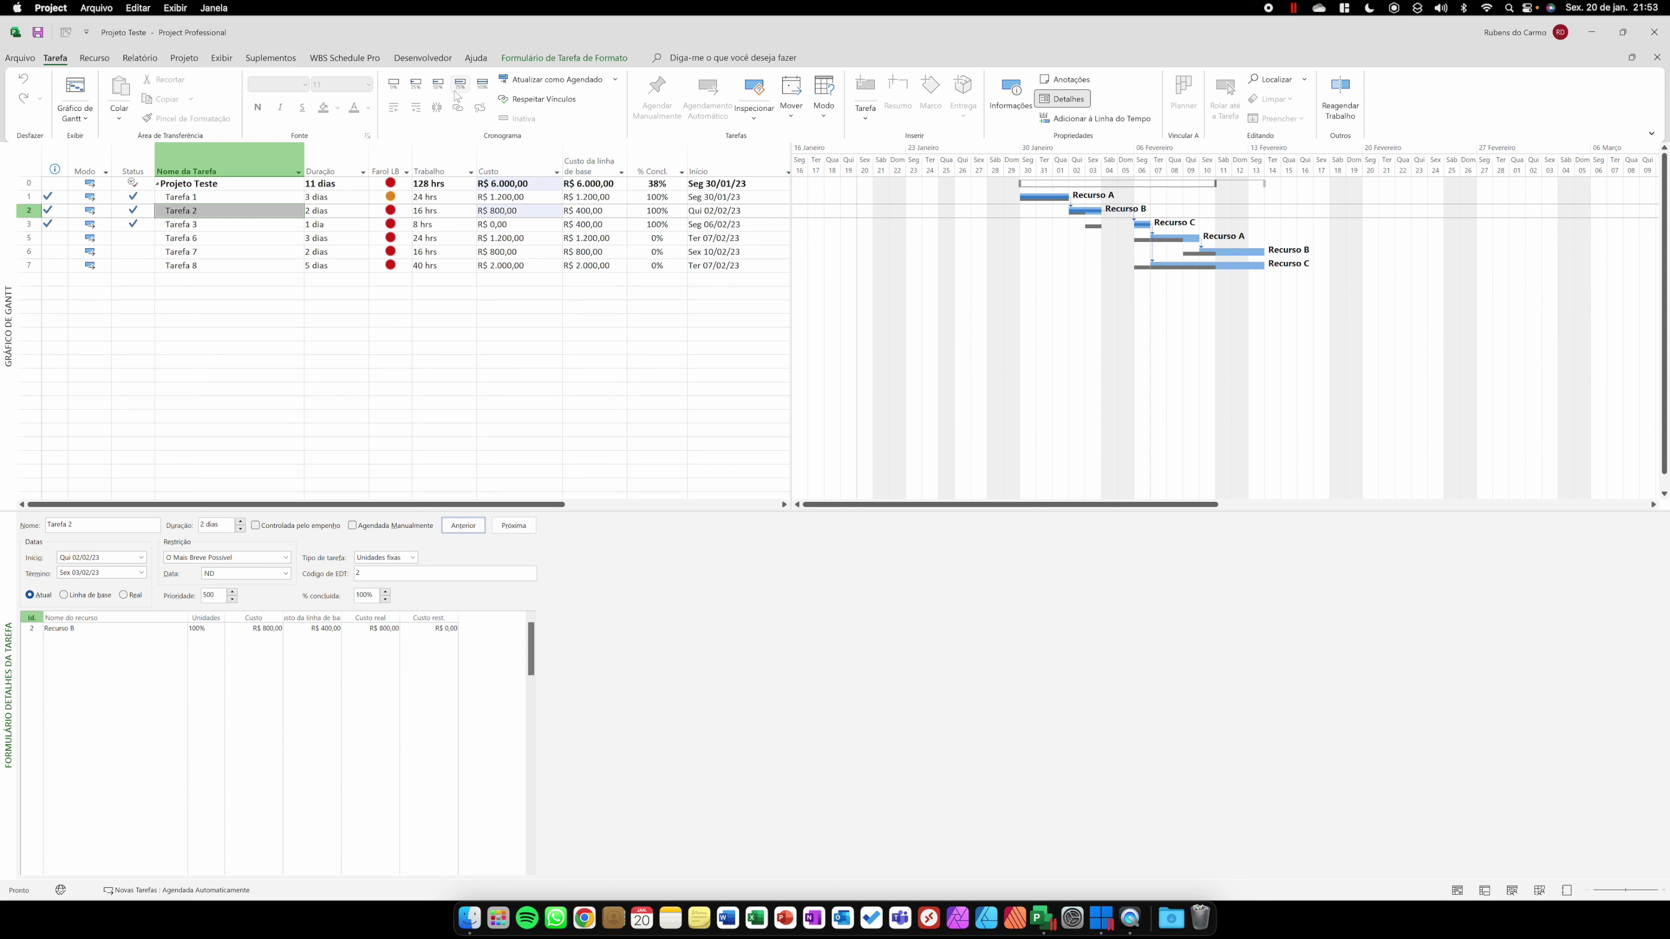
click(96, 58)
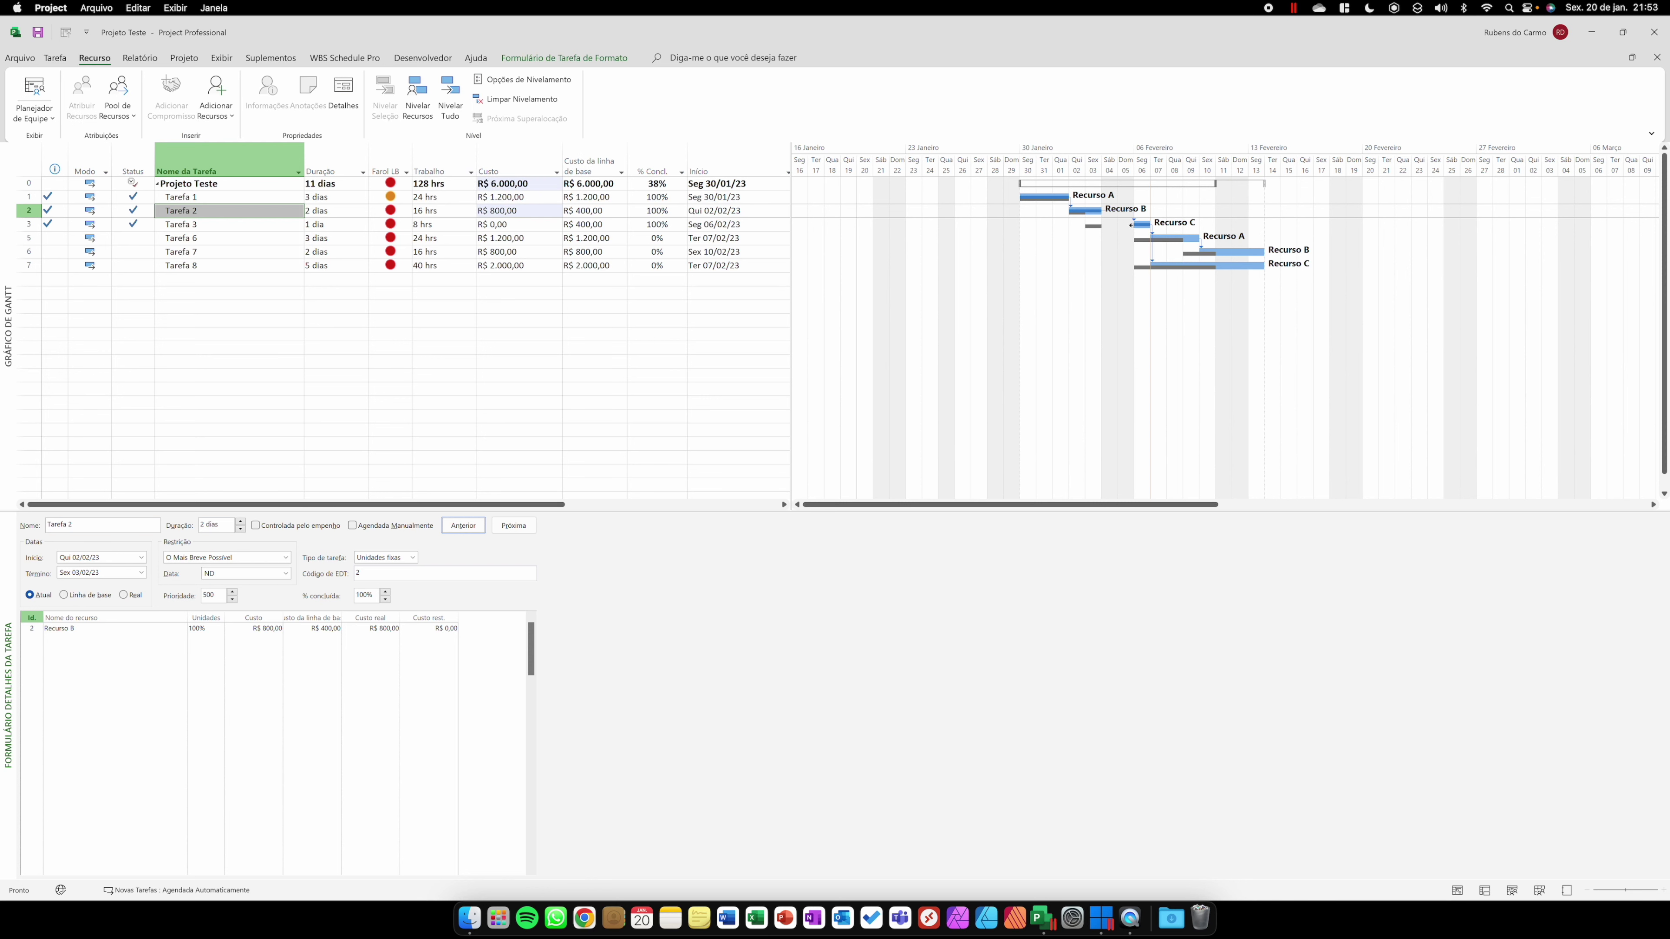
click(55, 58)
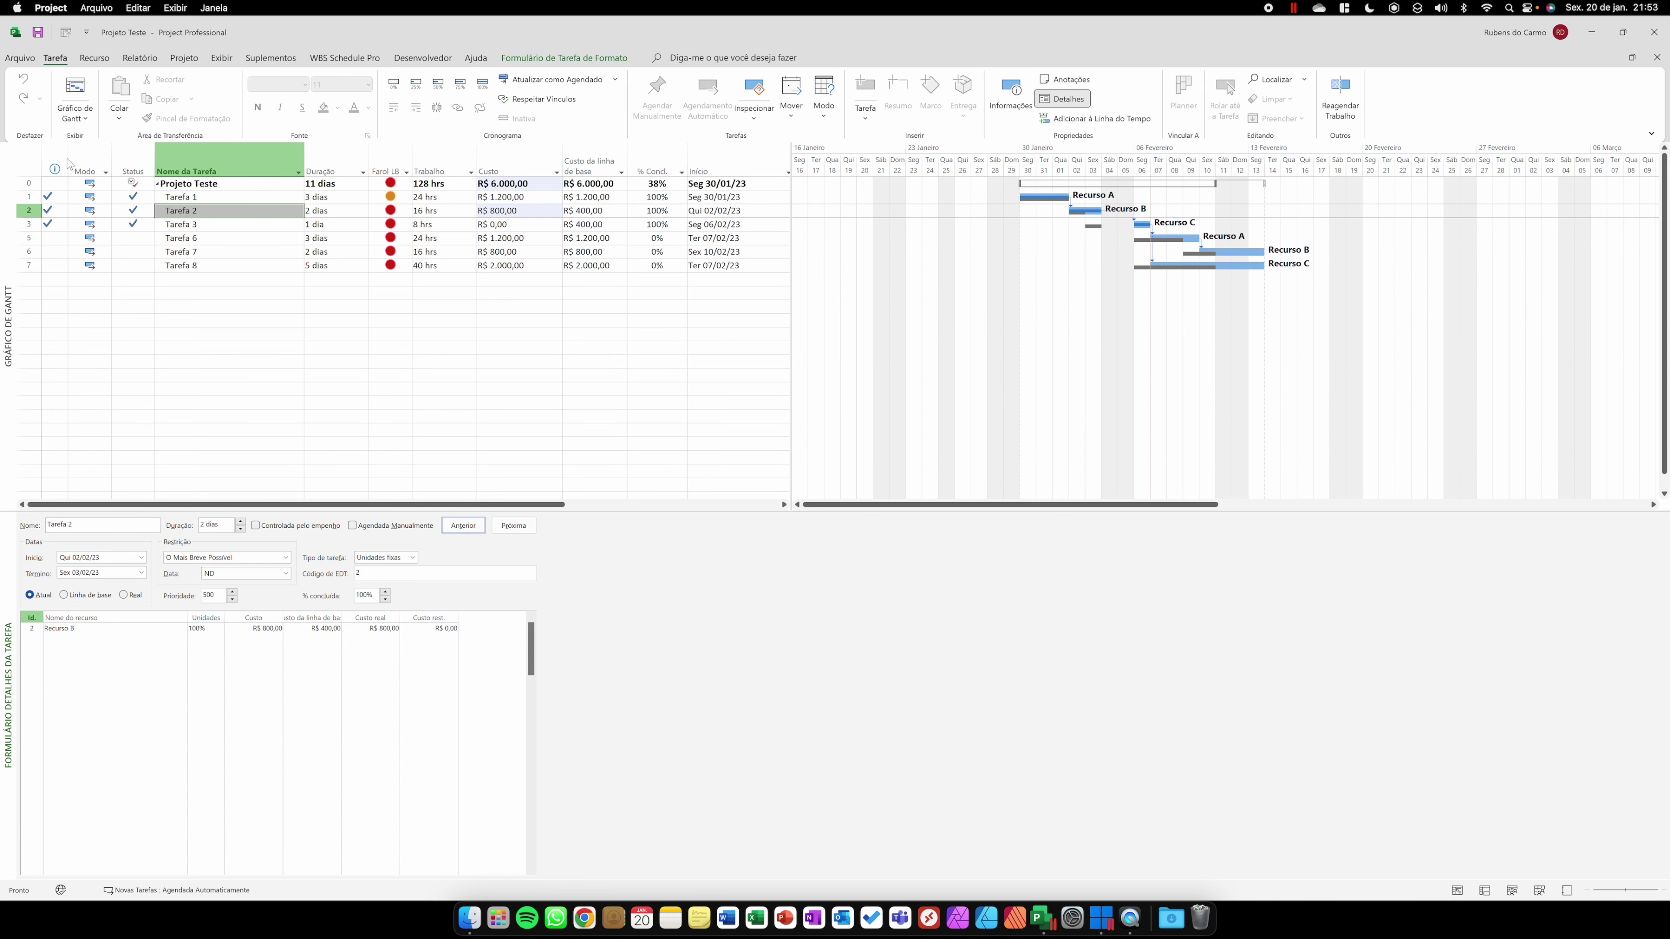
click(1064, 99)
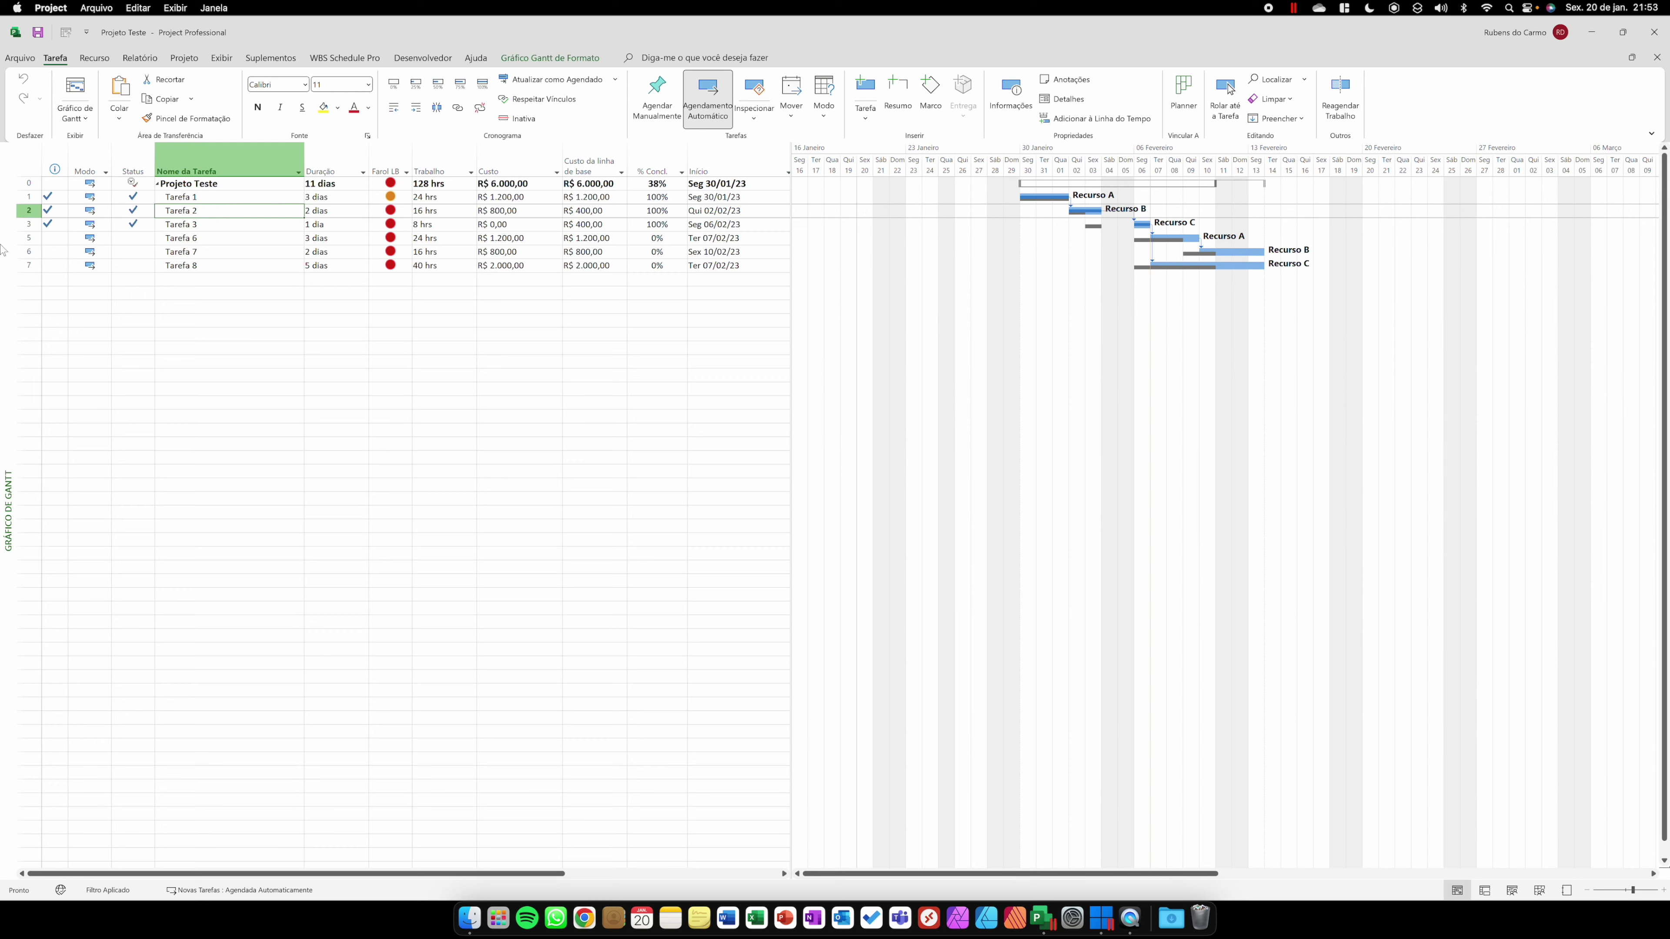
Insert two new tasks between Tarefa 3 and Tarefa 6.
click(26, 239)
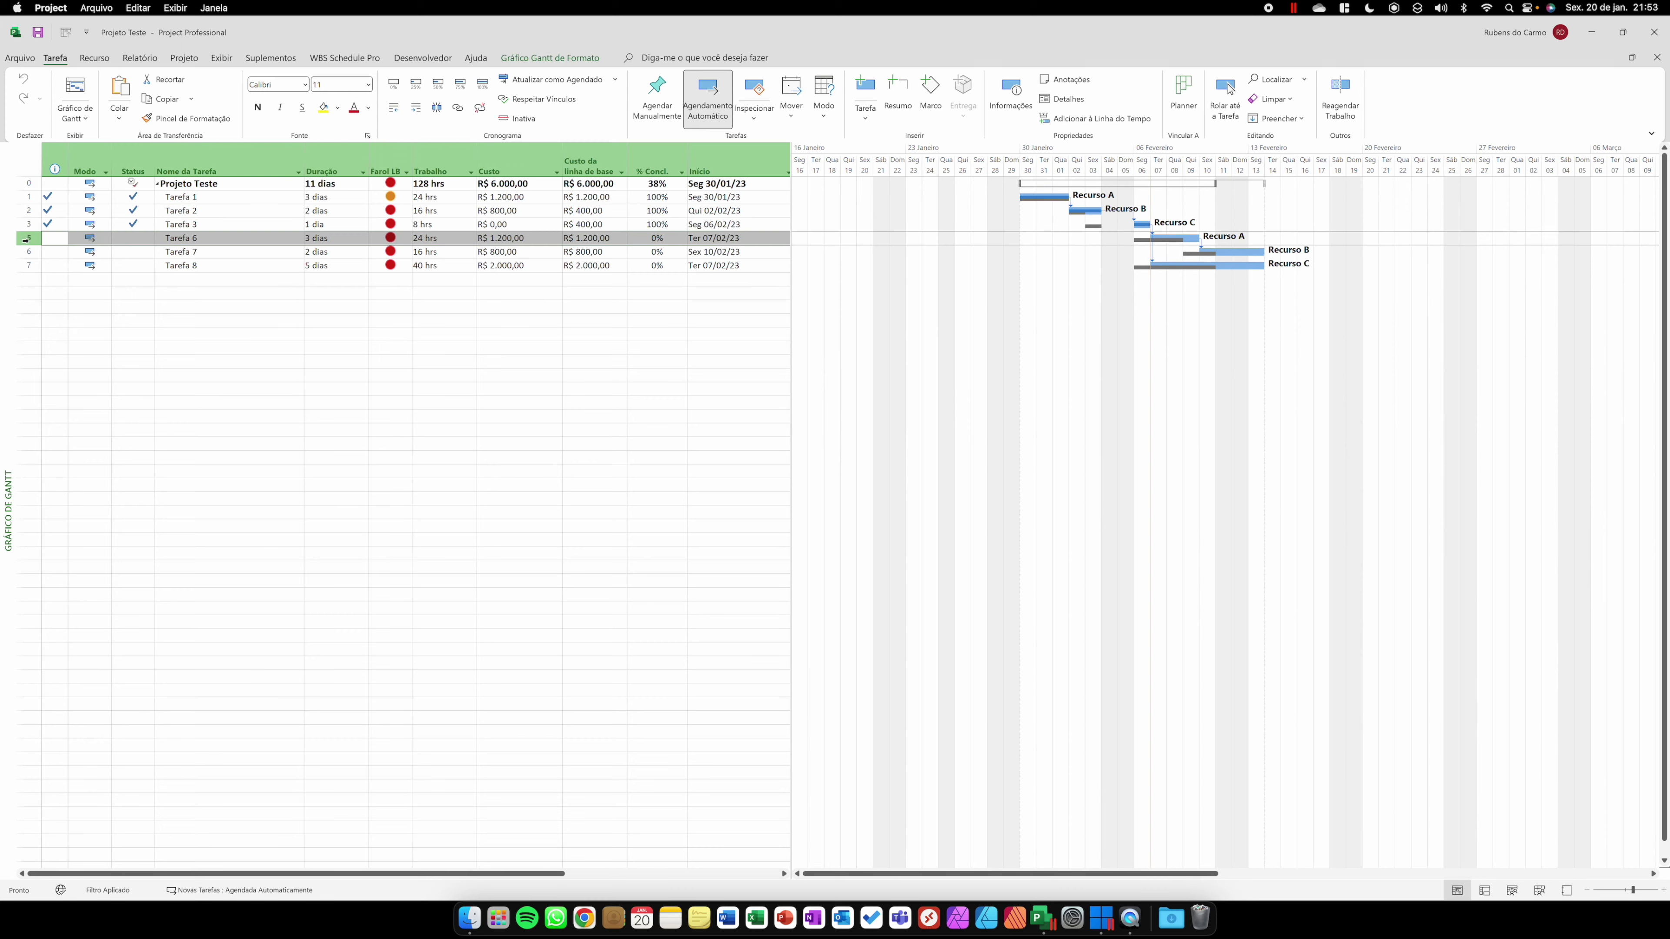
right_click(29, 244)
click(82, 350)
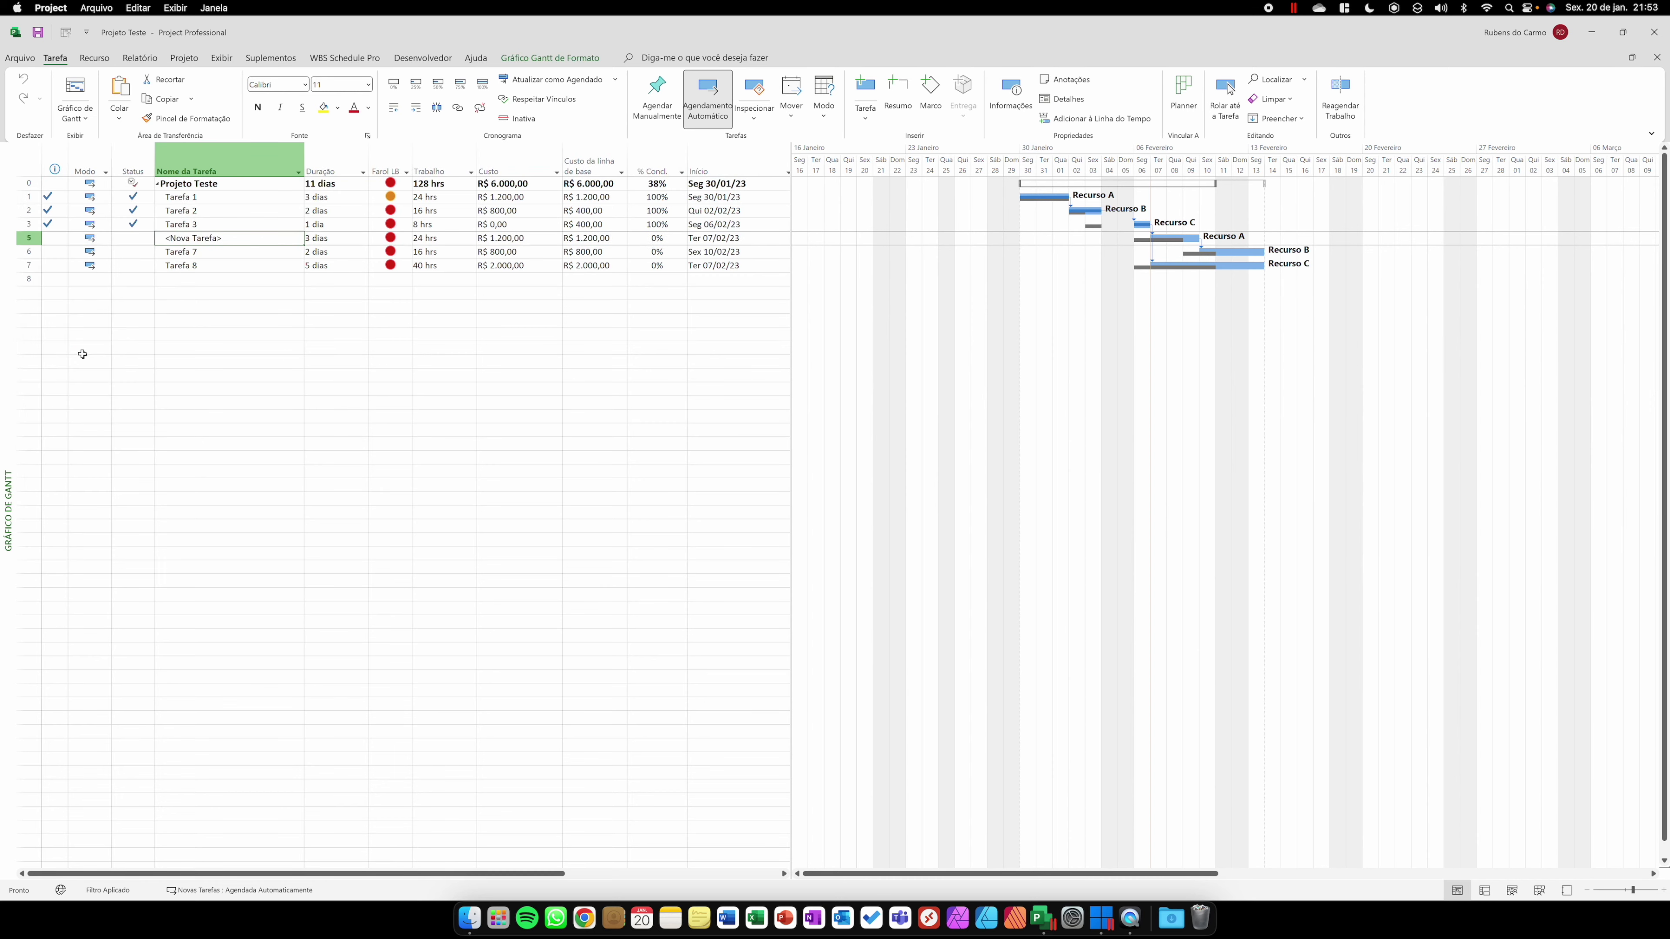
click(29, 252)
right_click(32, 254)
click(79, 362)
Name the two new tasks Tarefa 4 and Tarefa 5.
click(197, 243)
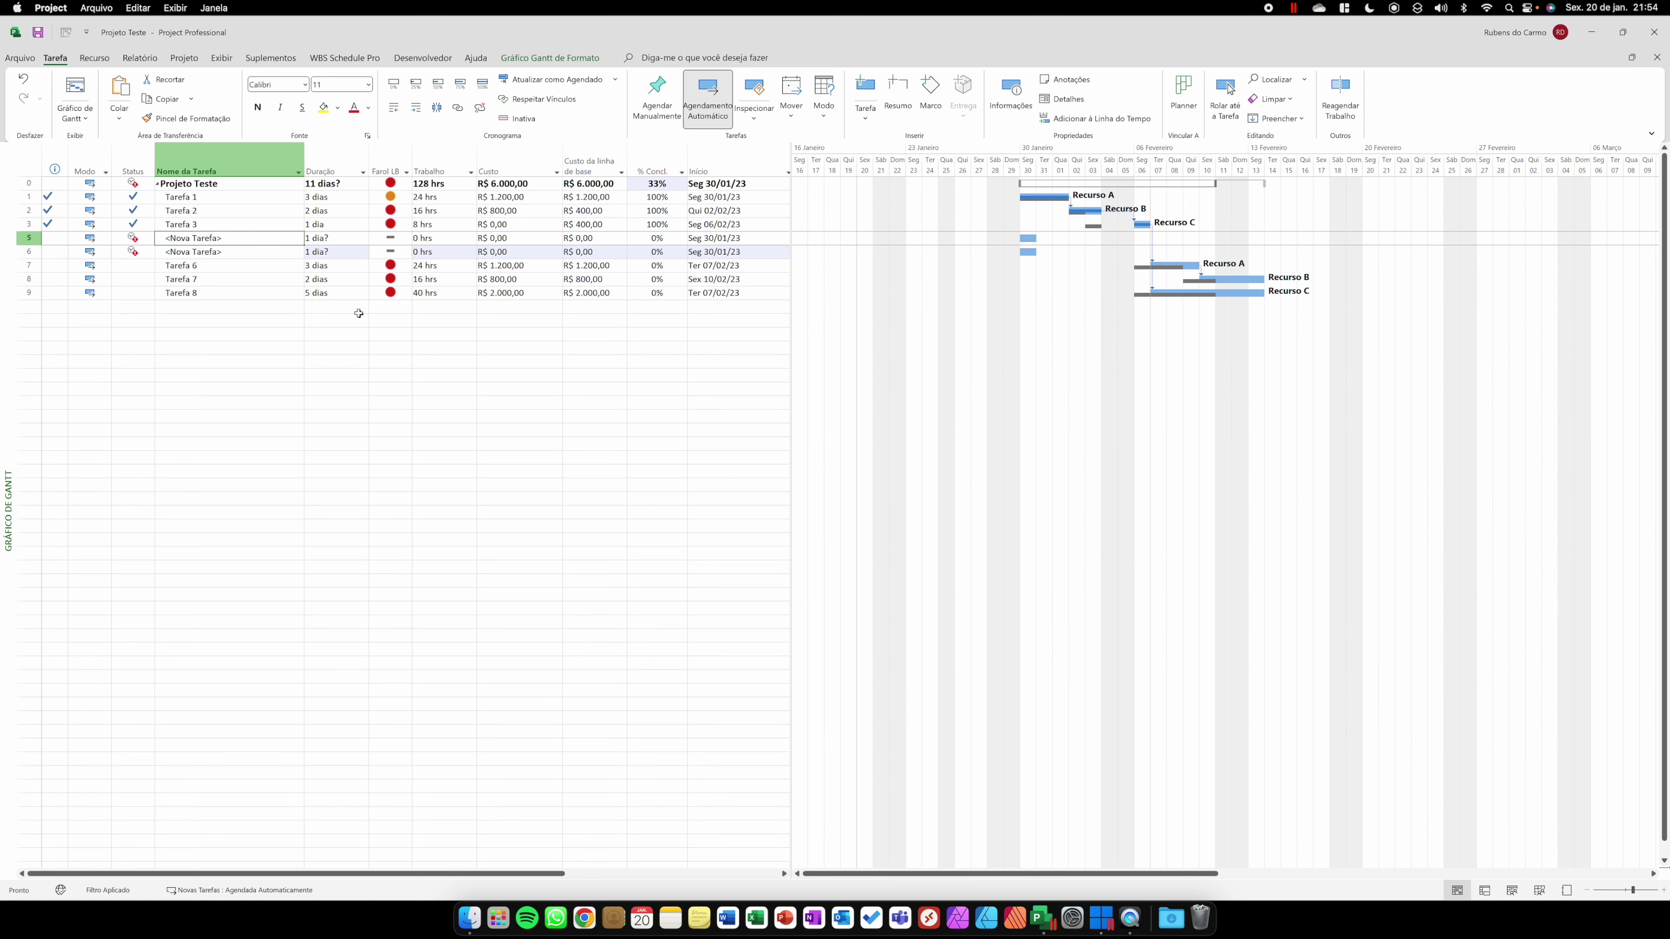
text(Tarefa 4)
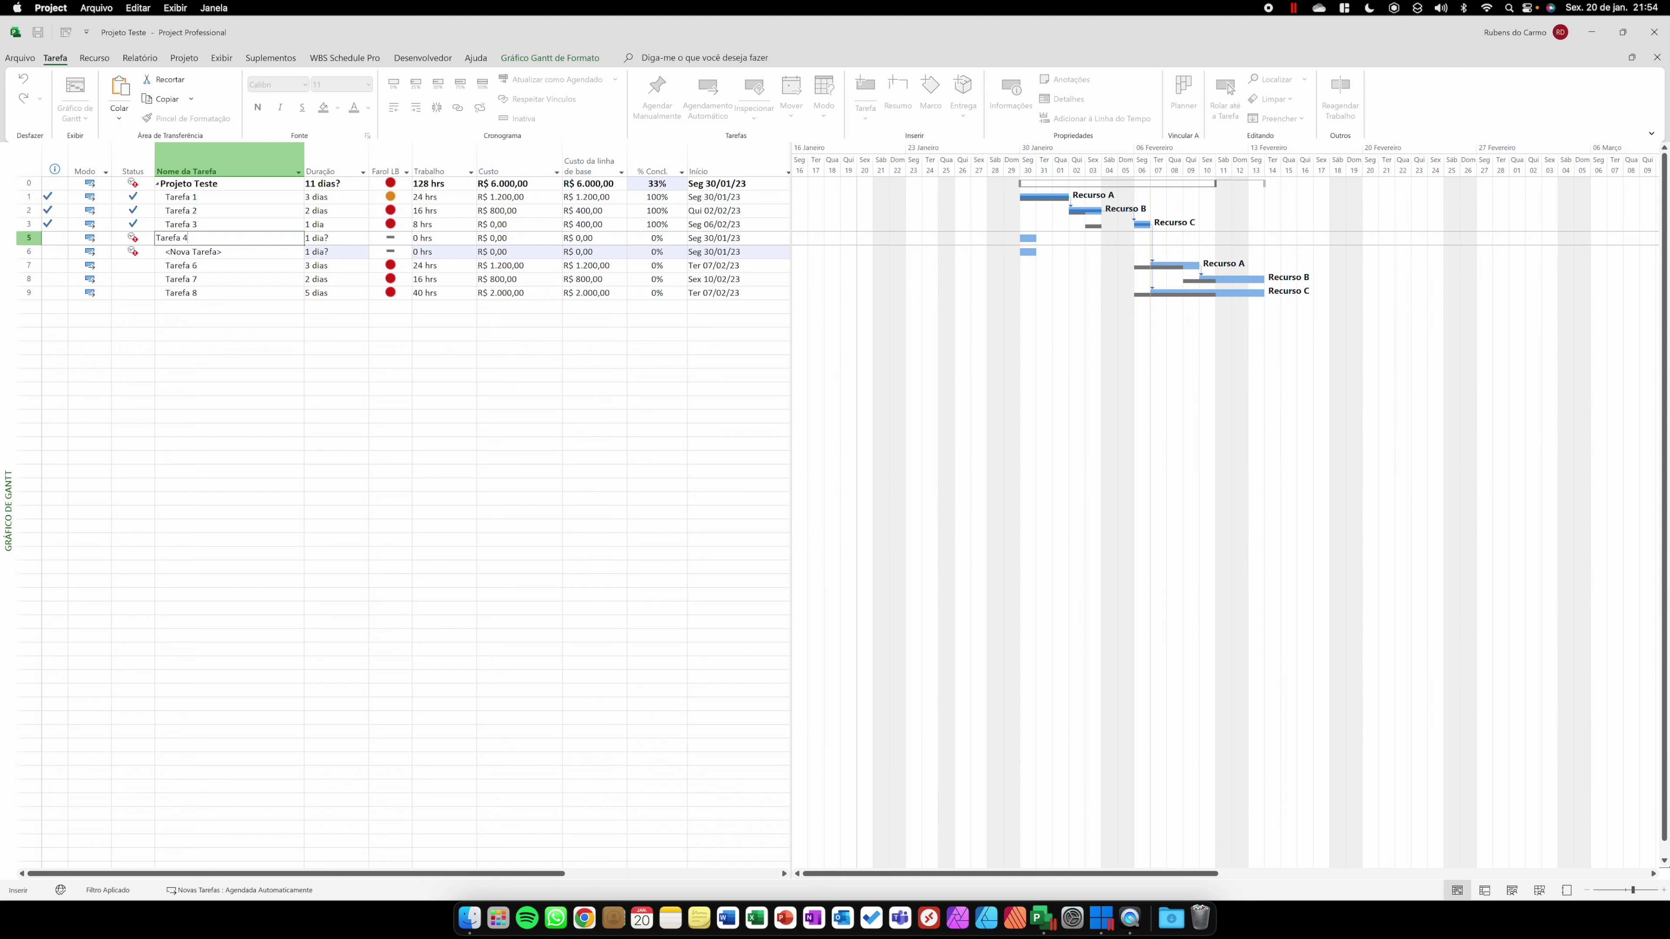
key(Return)
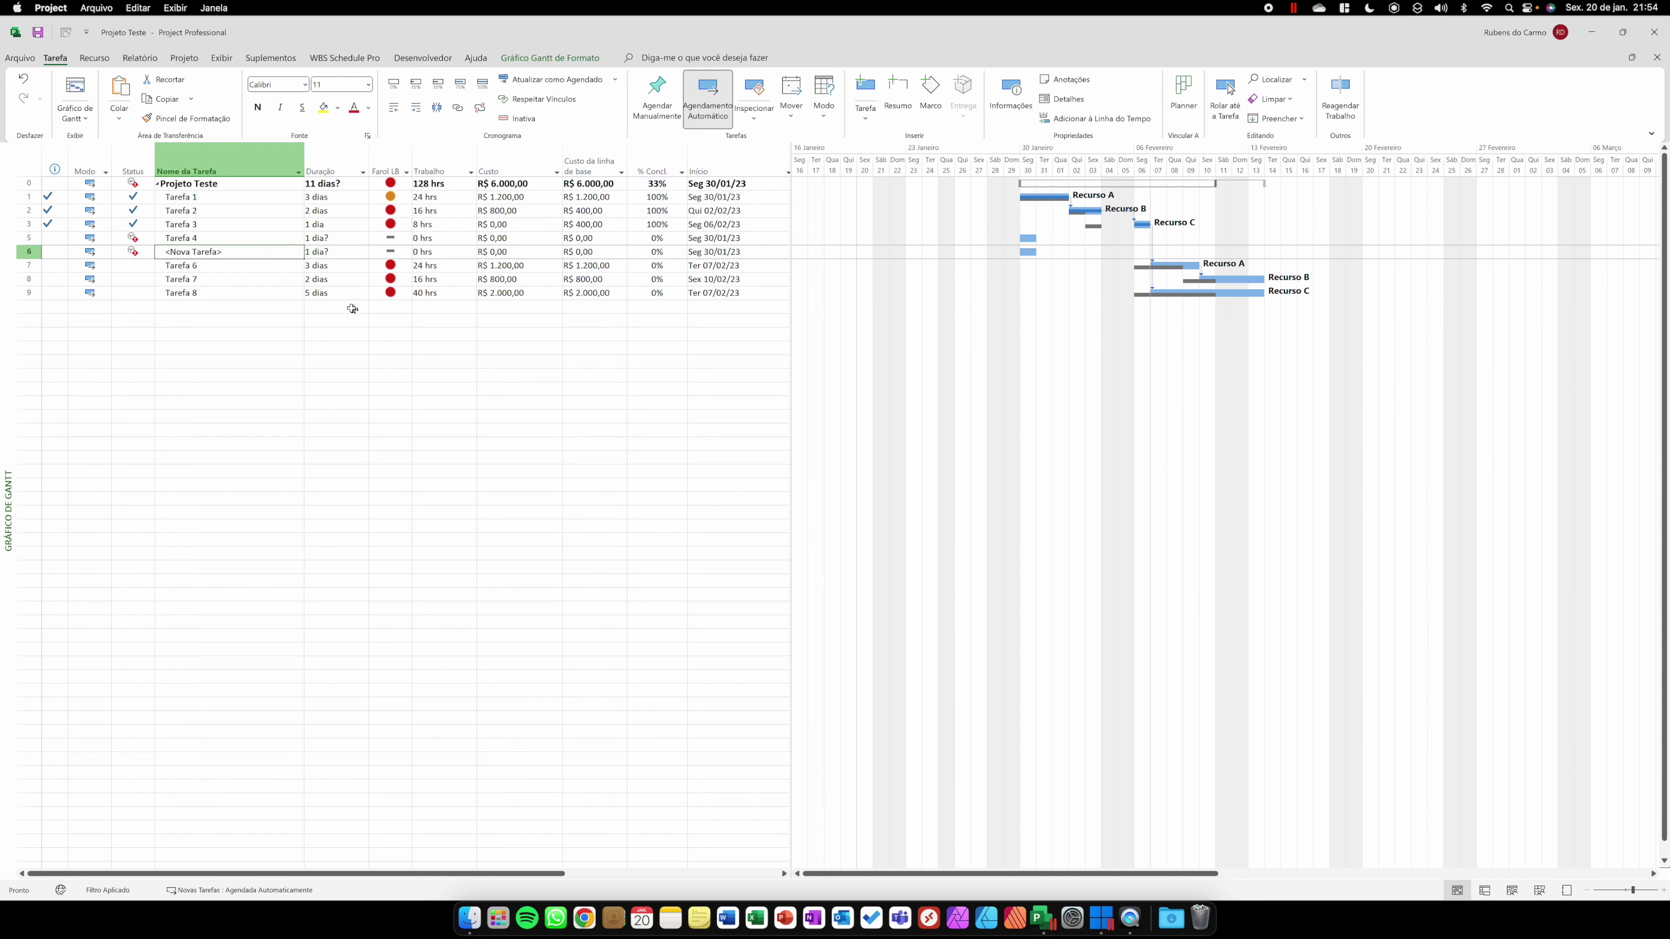
text(Tarefa 5)
key(Tab)
Link Tarefa 4 to Tarefa 5, and Tarefa 3 to Tarefa 4, so the three tasks run in sequence.
key(shift+Tab)
key(Up)
key(shift+Down)
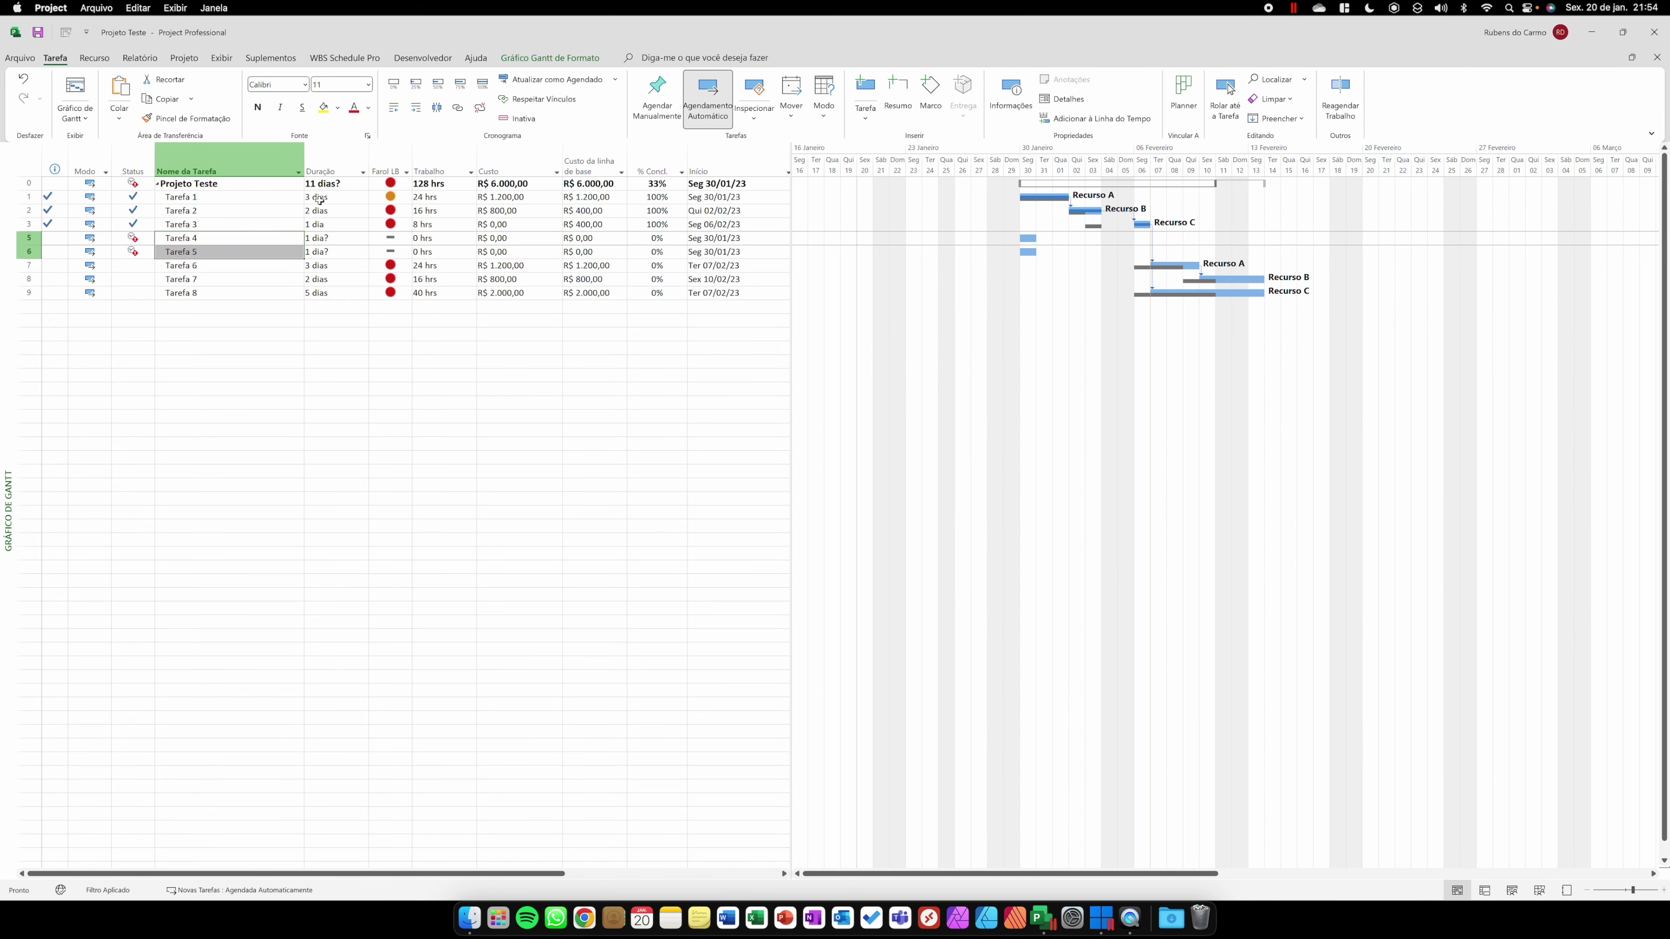
click(457, 107)
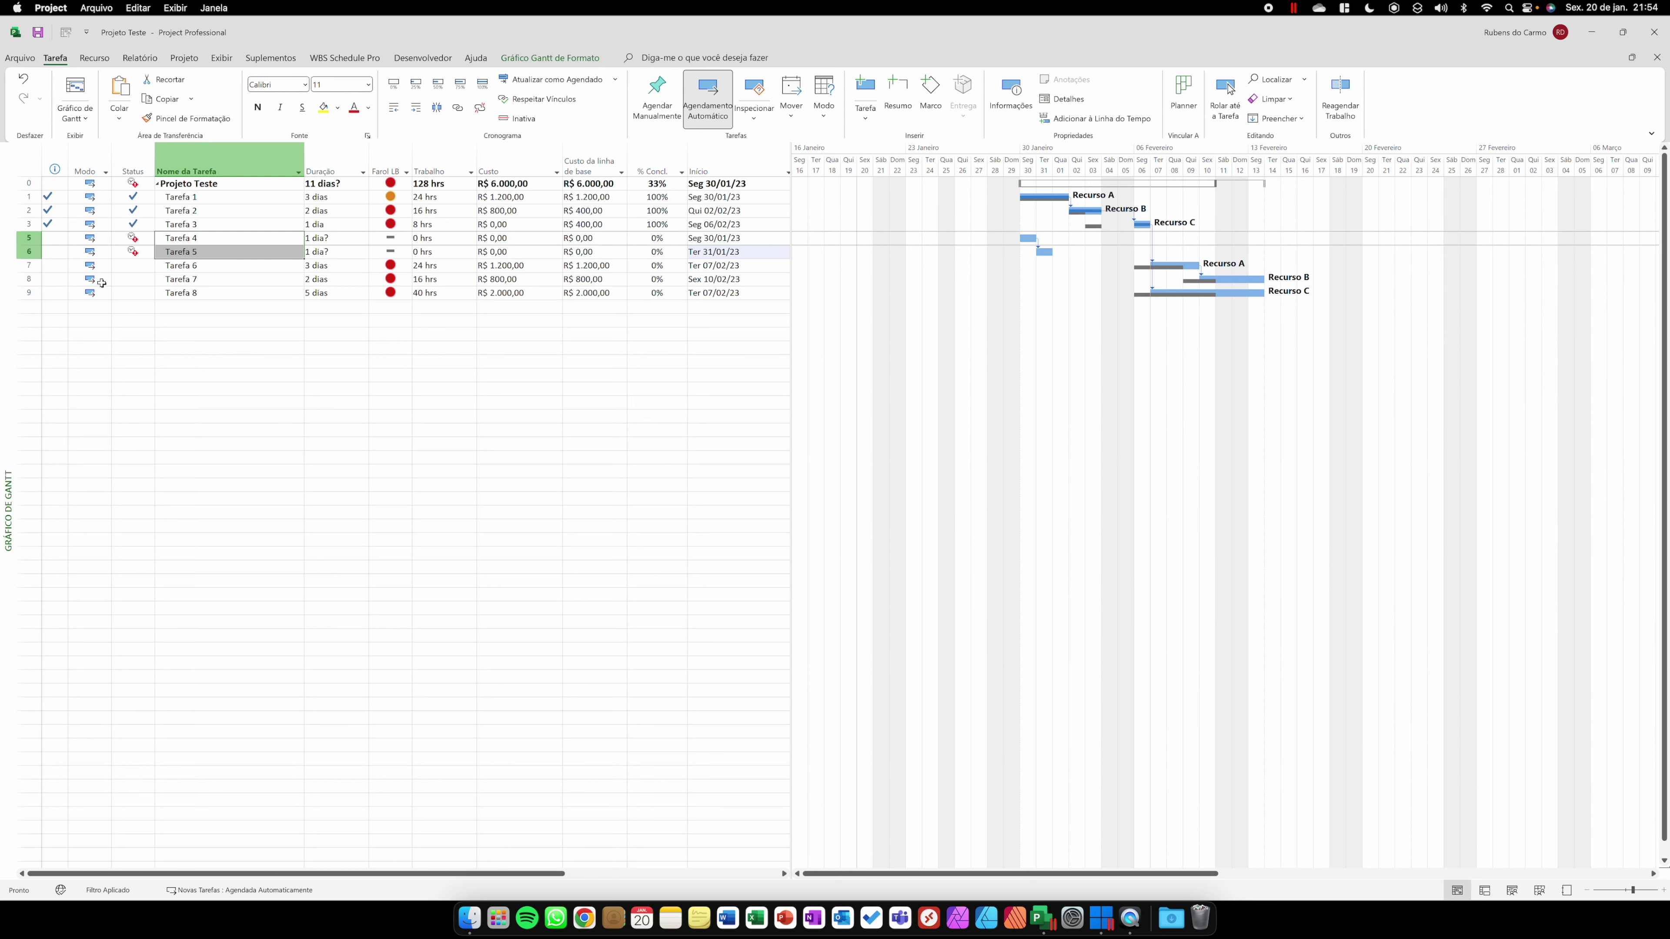
click(199, 239)
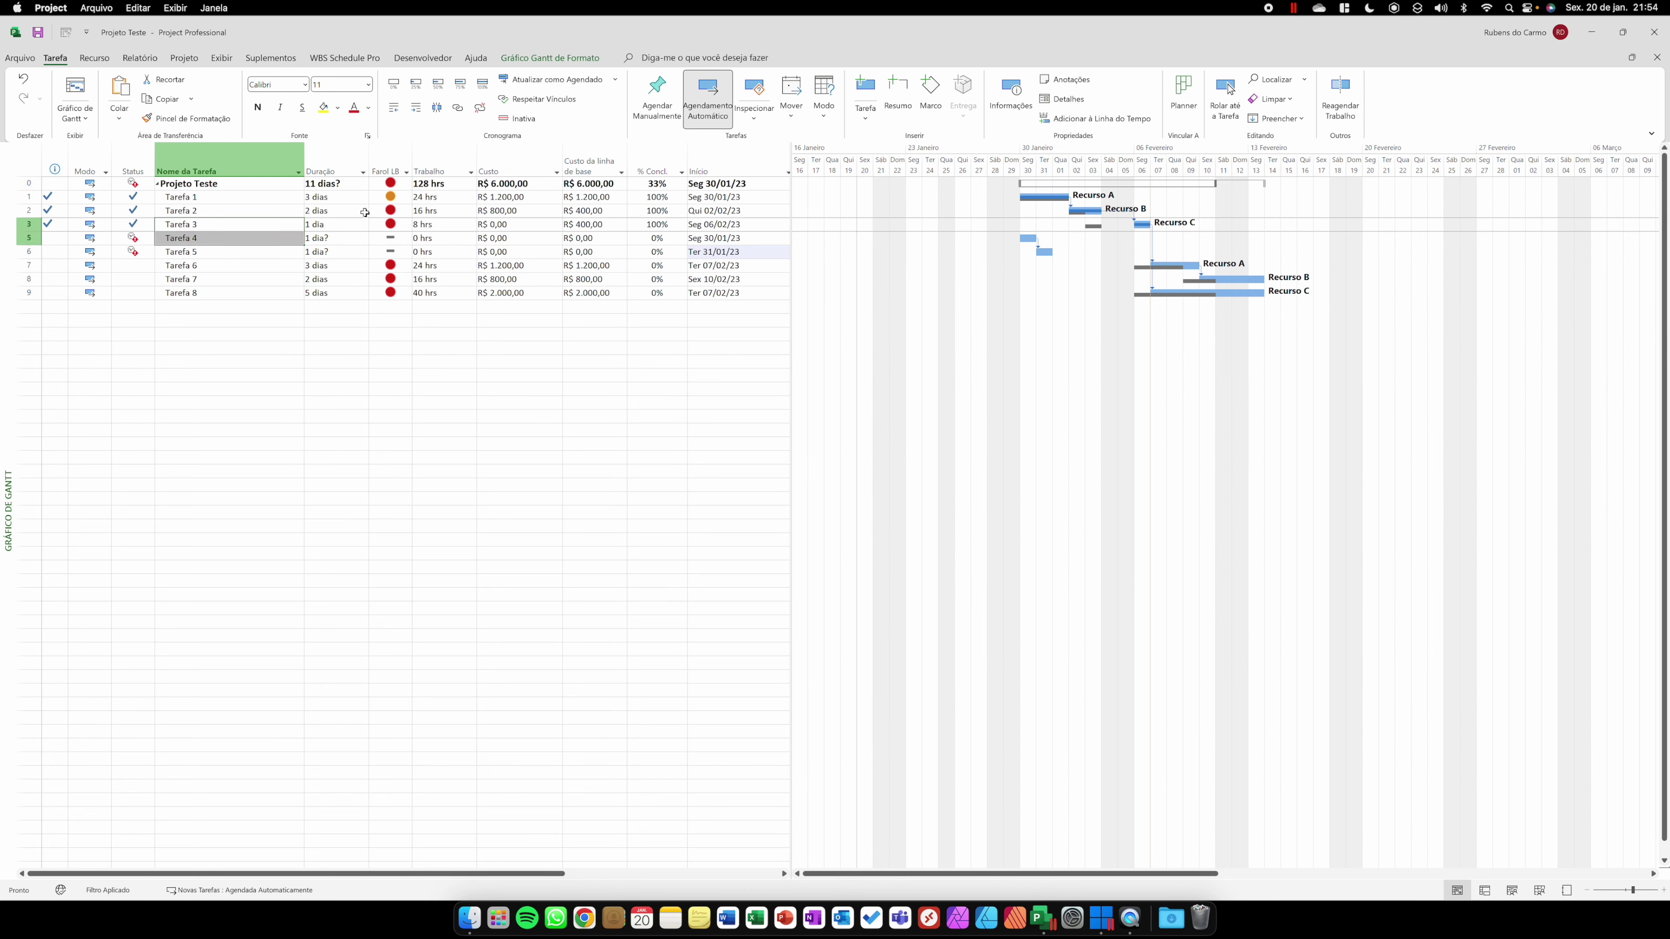
click(457, 109)
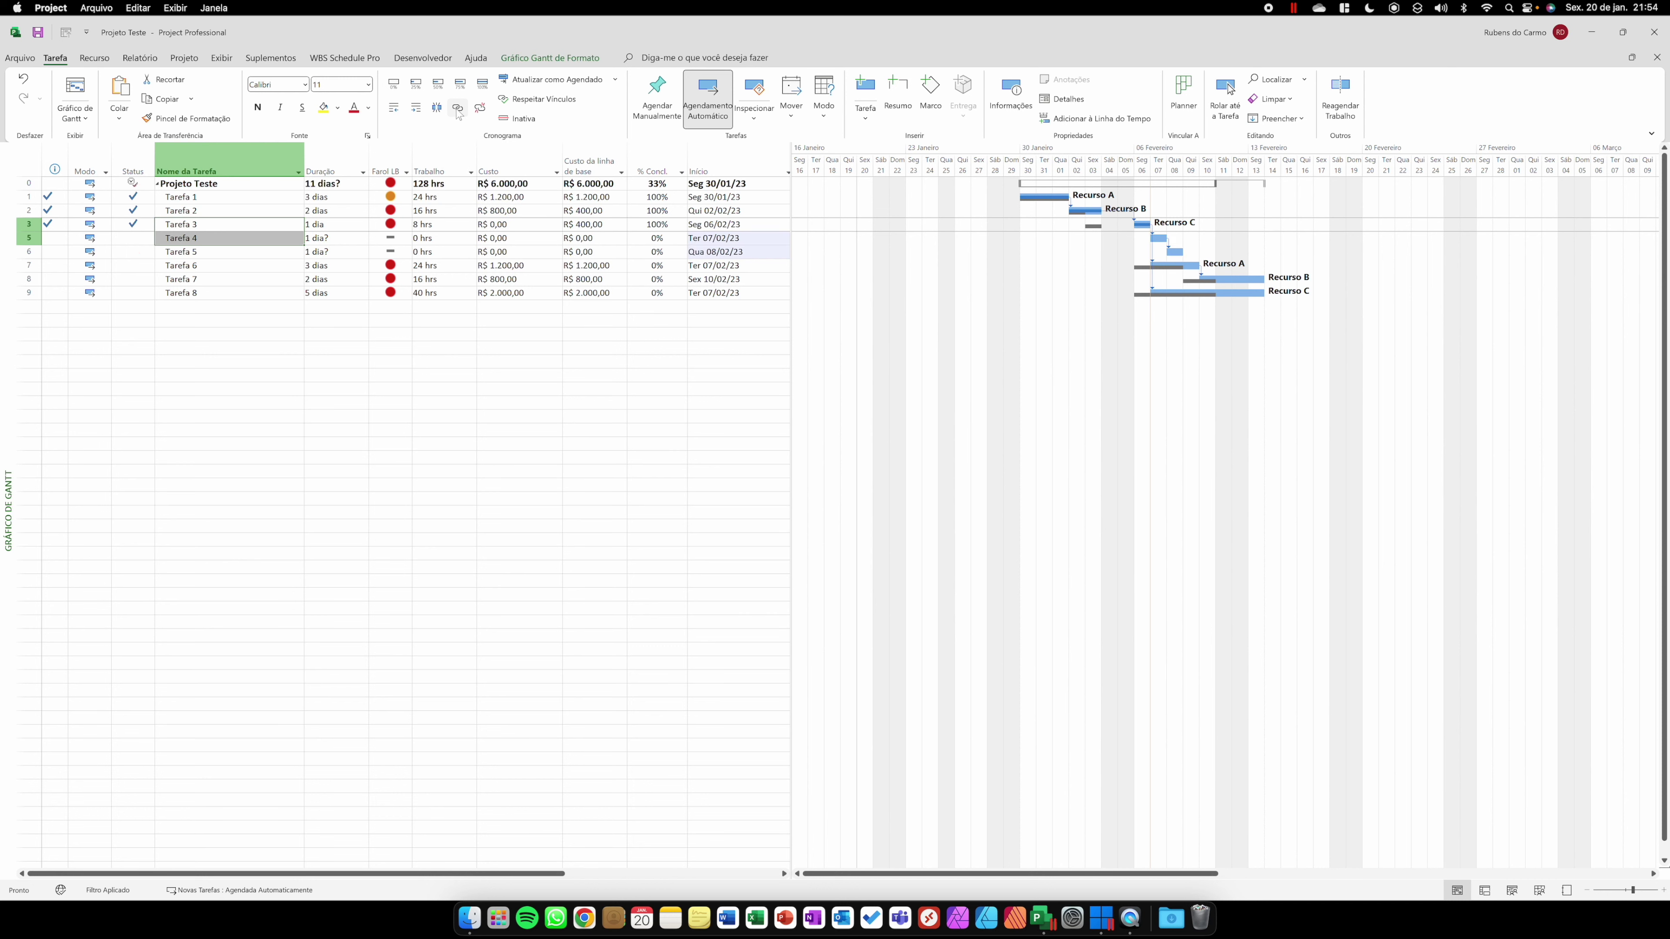
Link Tarefa 5 to Tarefa 6 so that Tarefa 6 follows it in the schedule.
click(250, 251)
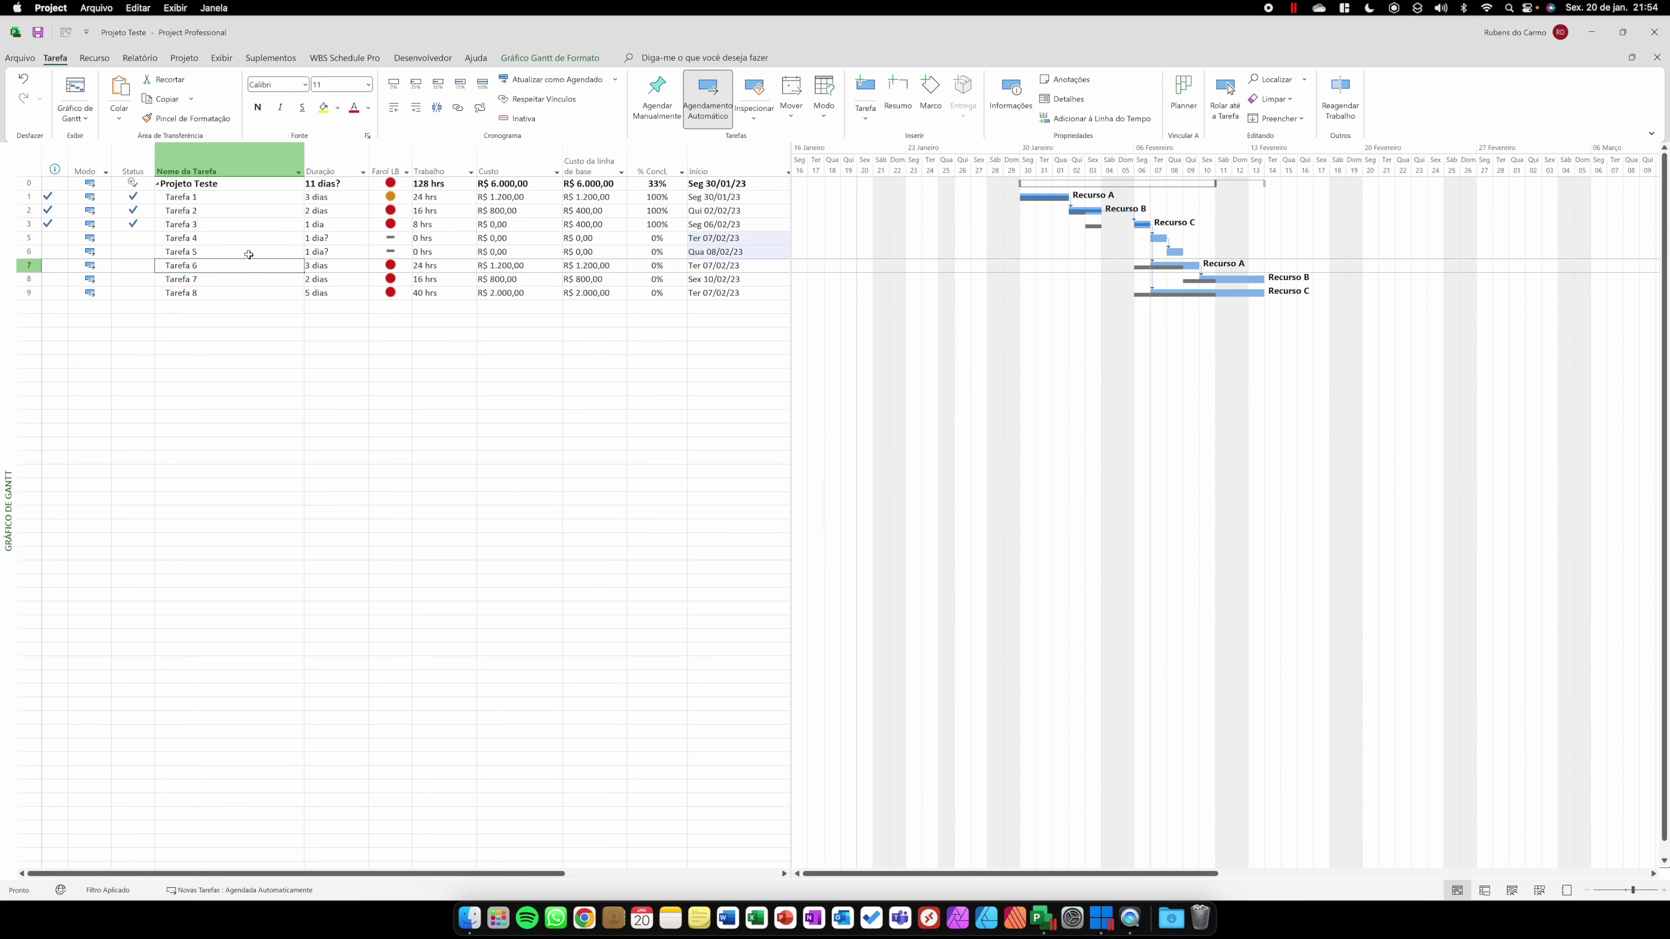
shift+click(232, 267)
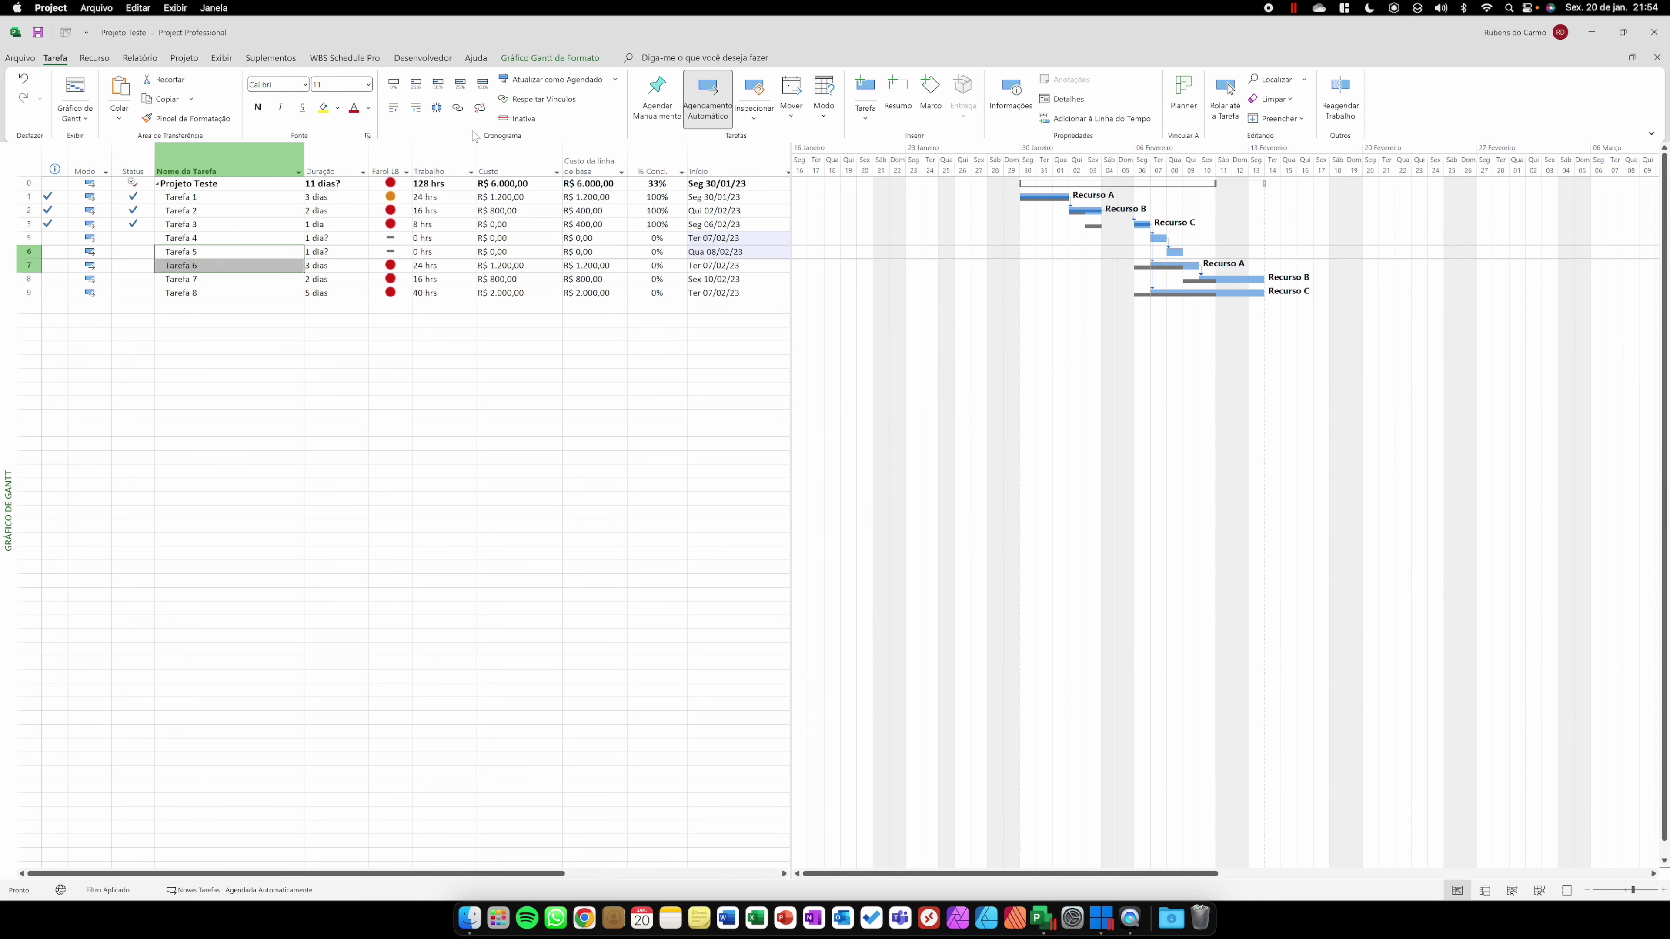
click(457, 109)
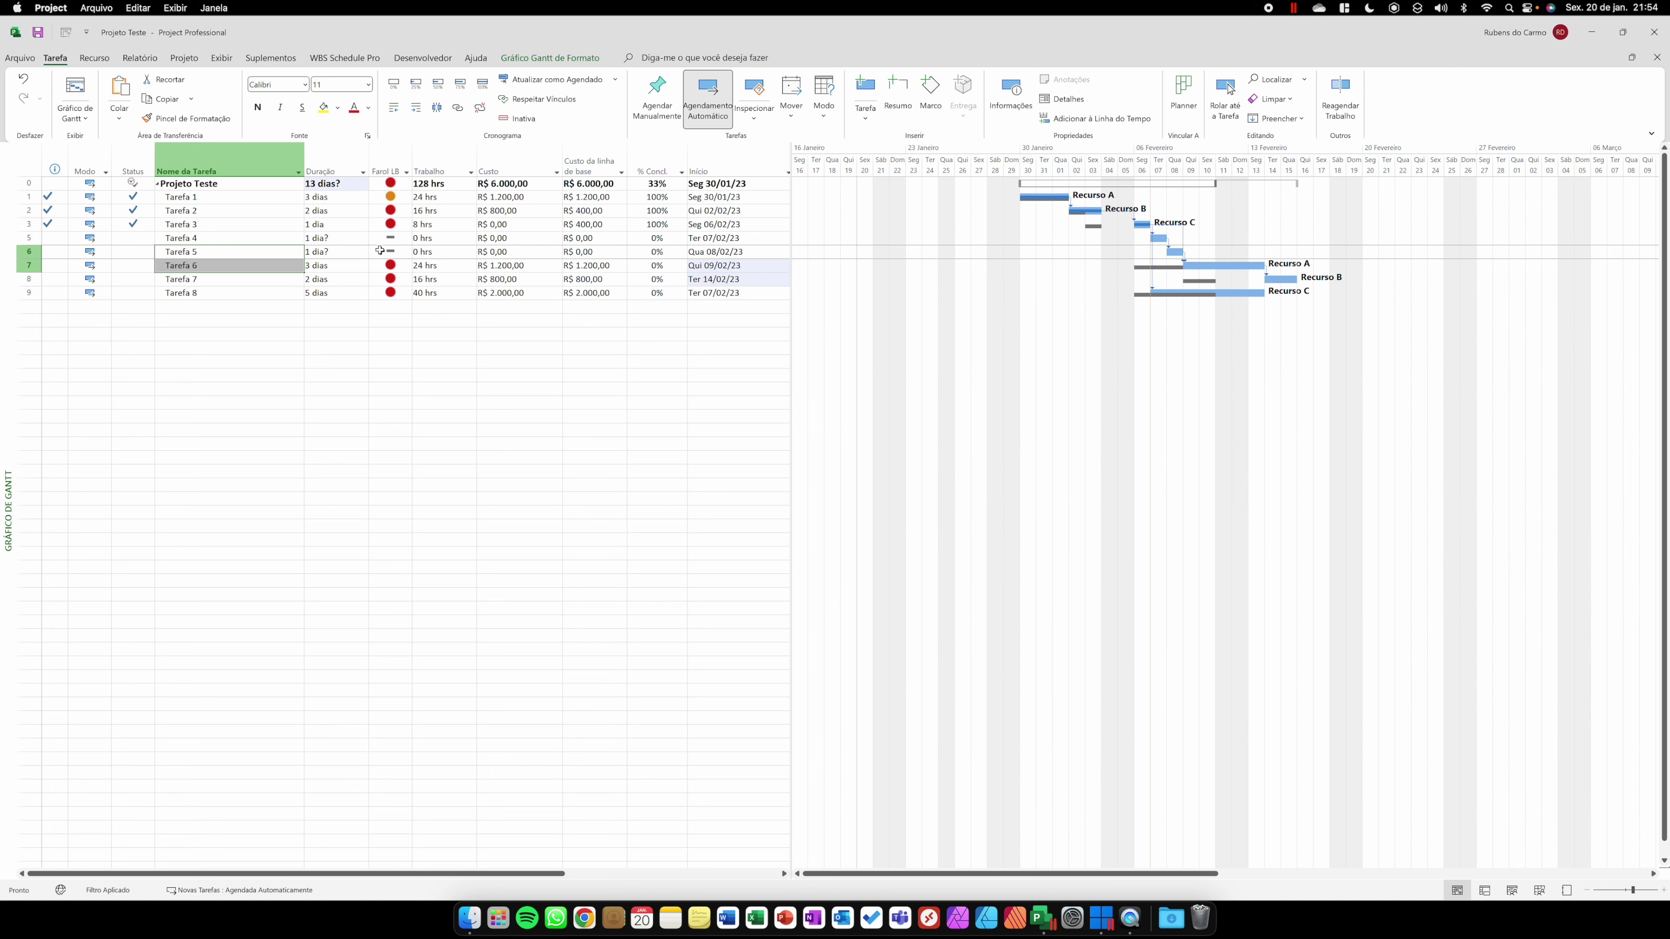
Set the duration of Tarefa 4 to 5 days and of Tarefa 5 to 4 days.
click(342, 239)
text(5)
key(Return)
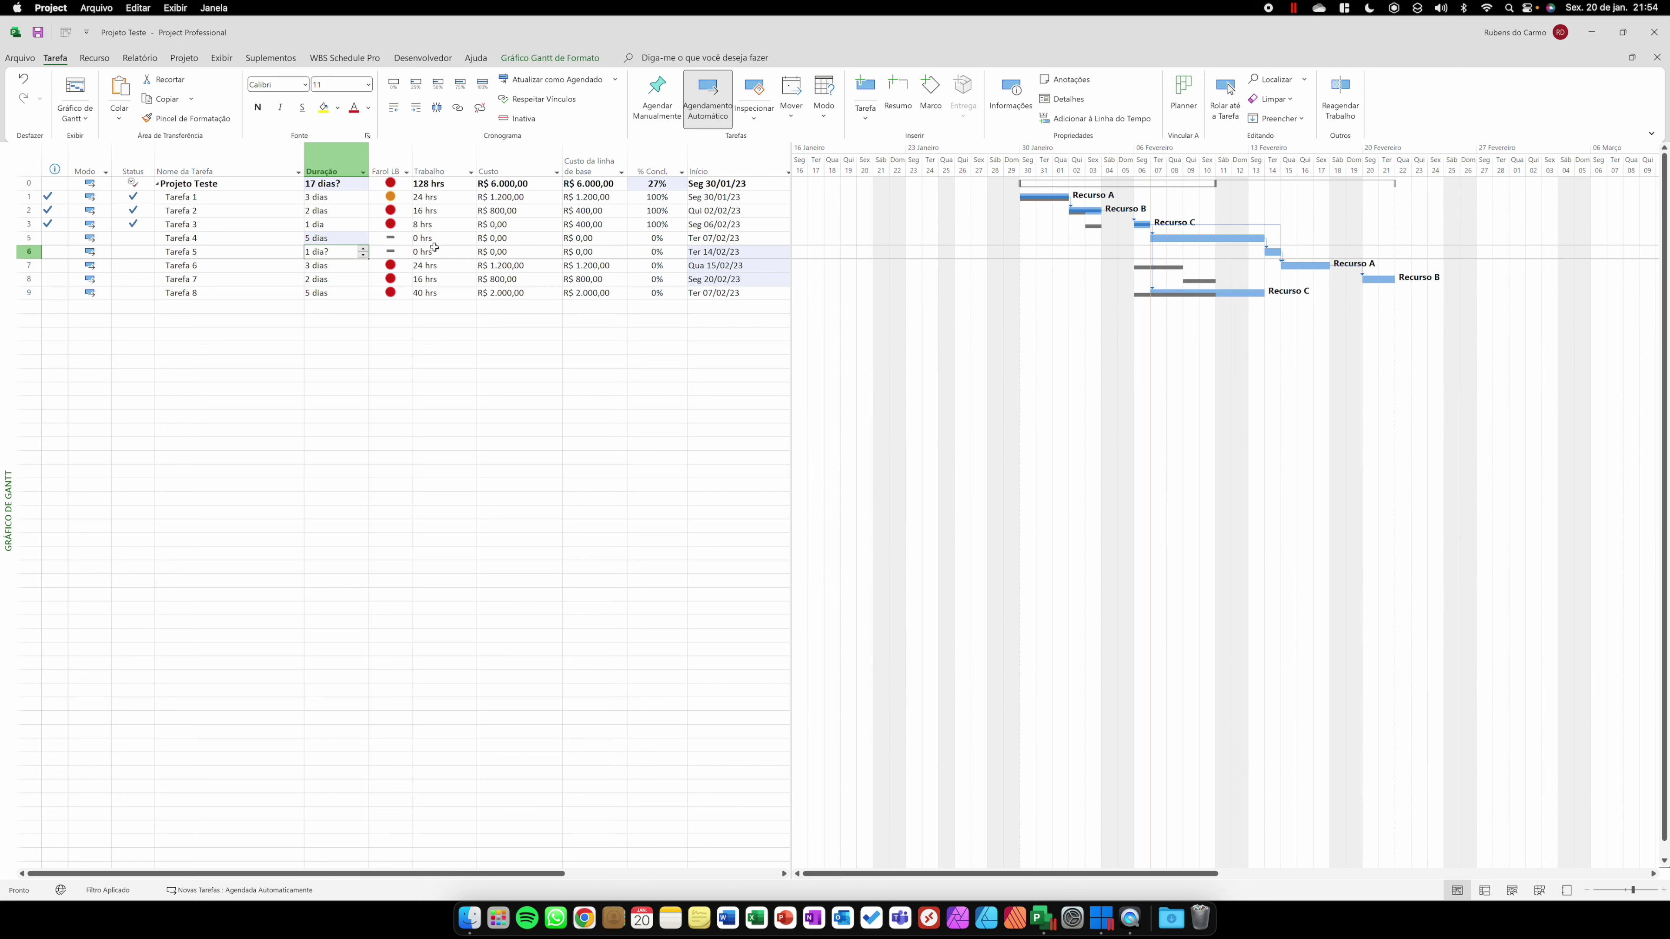
text(5)
key(Return)
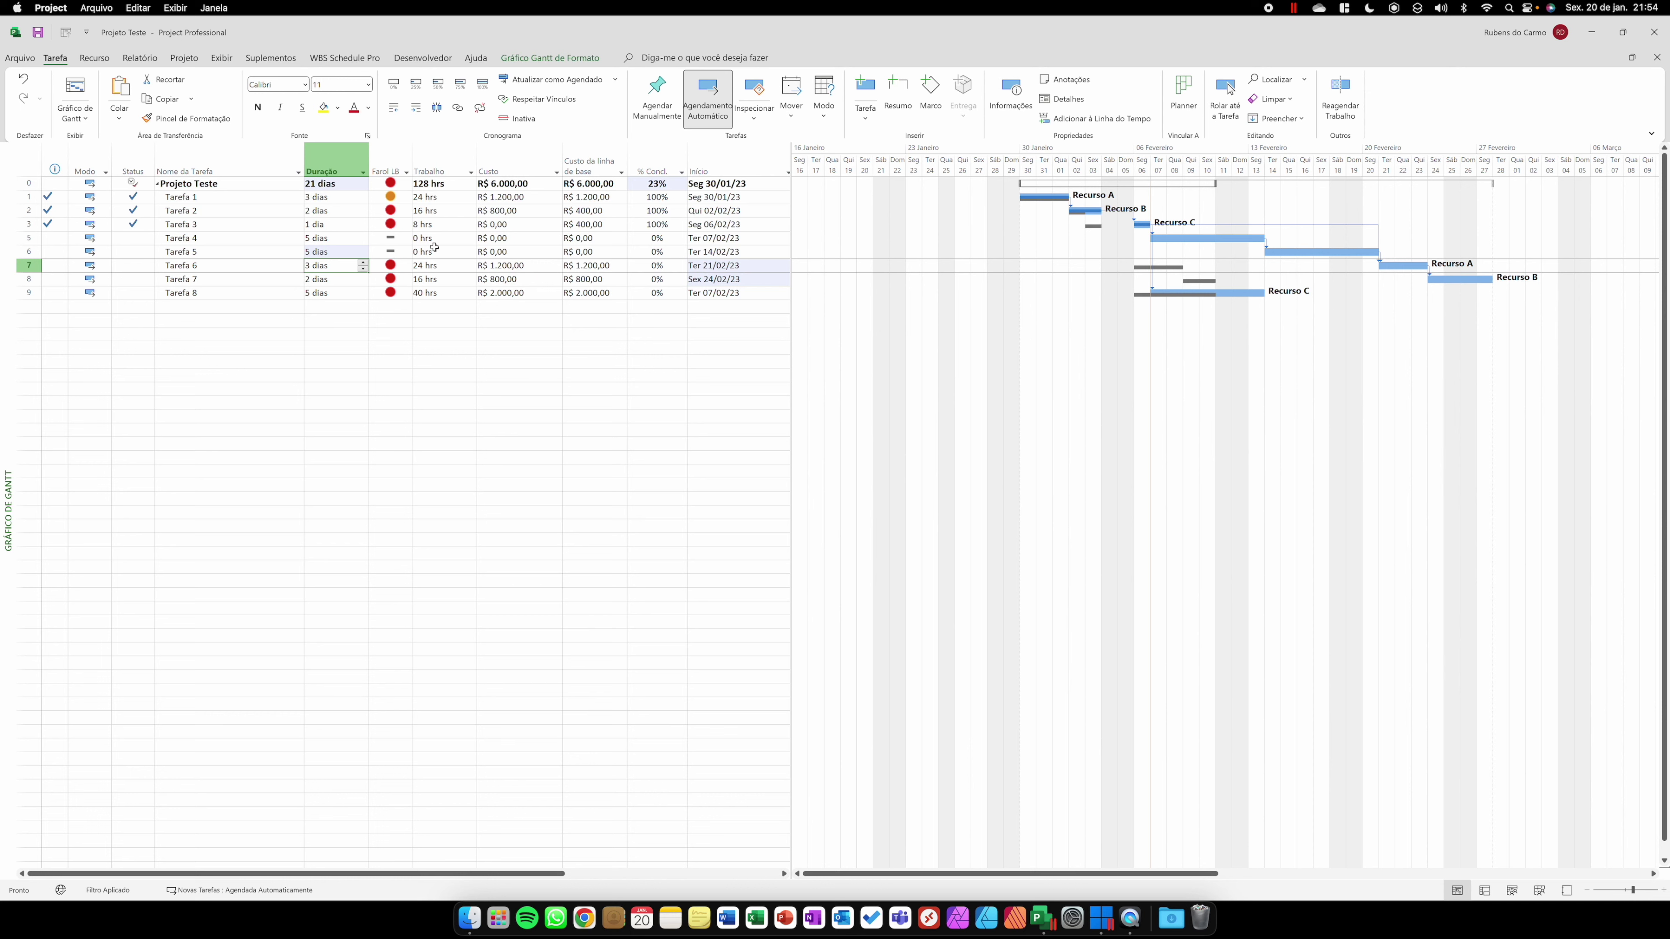
key(Up)
text(4)
key(Return)
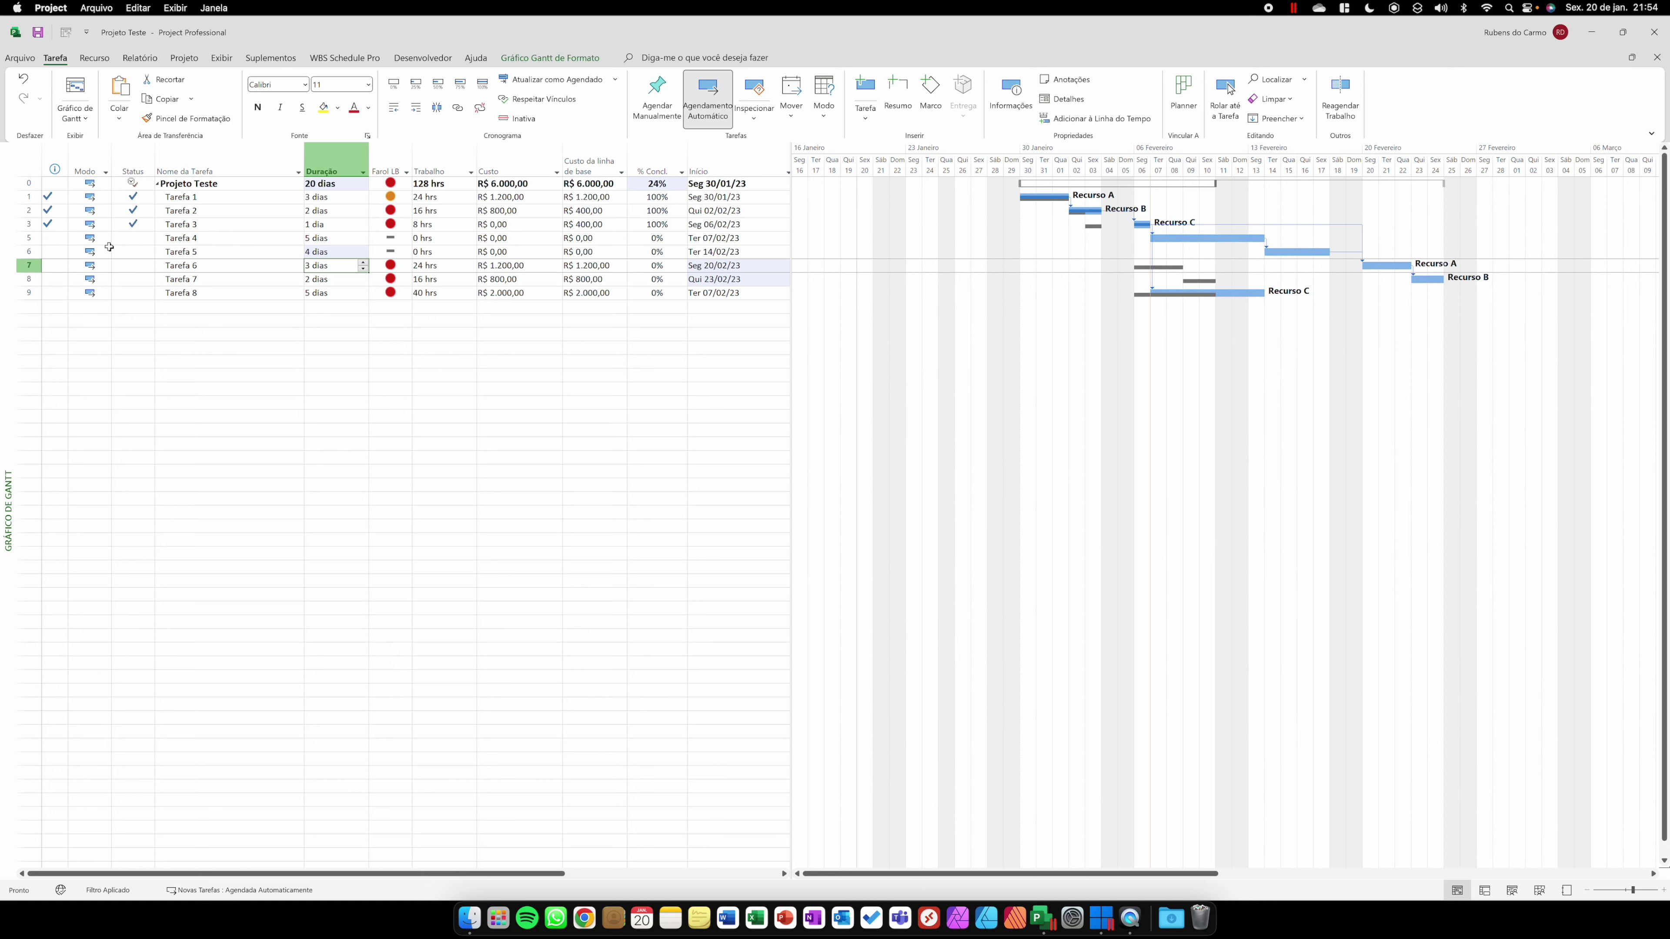
Review the sequence of tasks from Tarefa 3 to Tarefa 8, including the newly added ones.
mouse_move(108, 249)
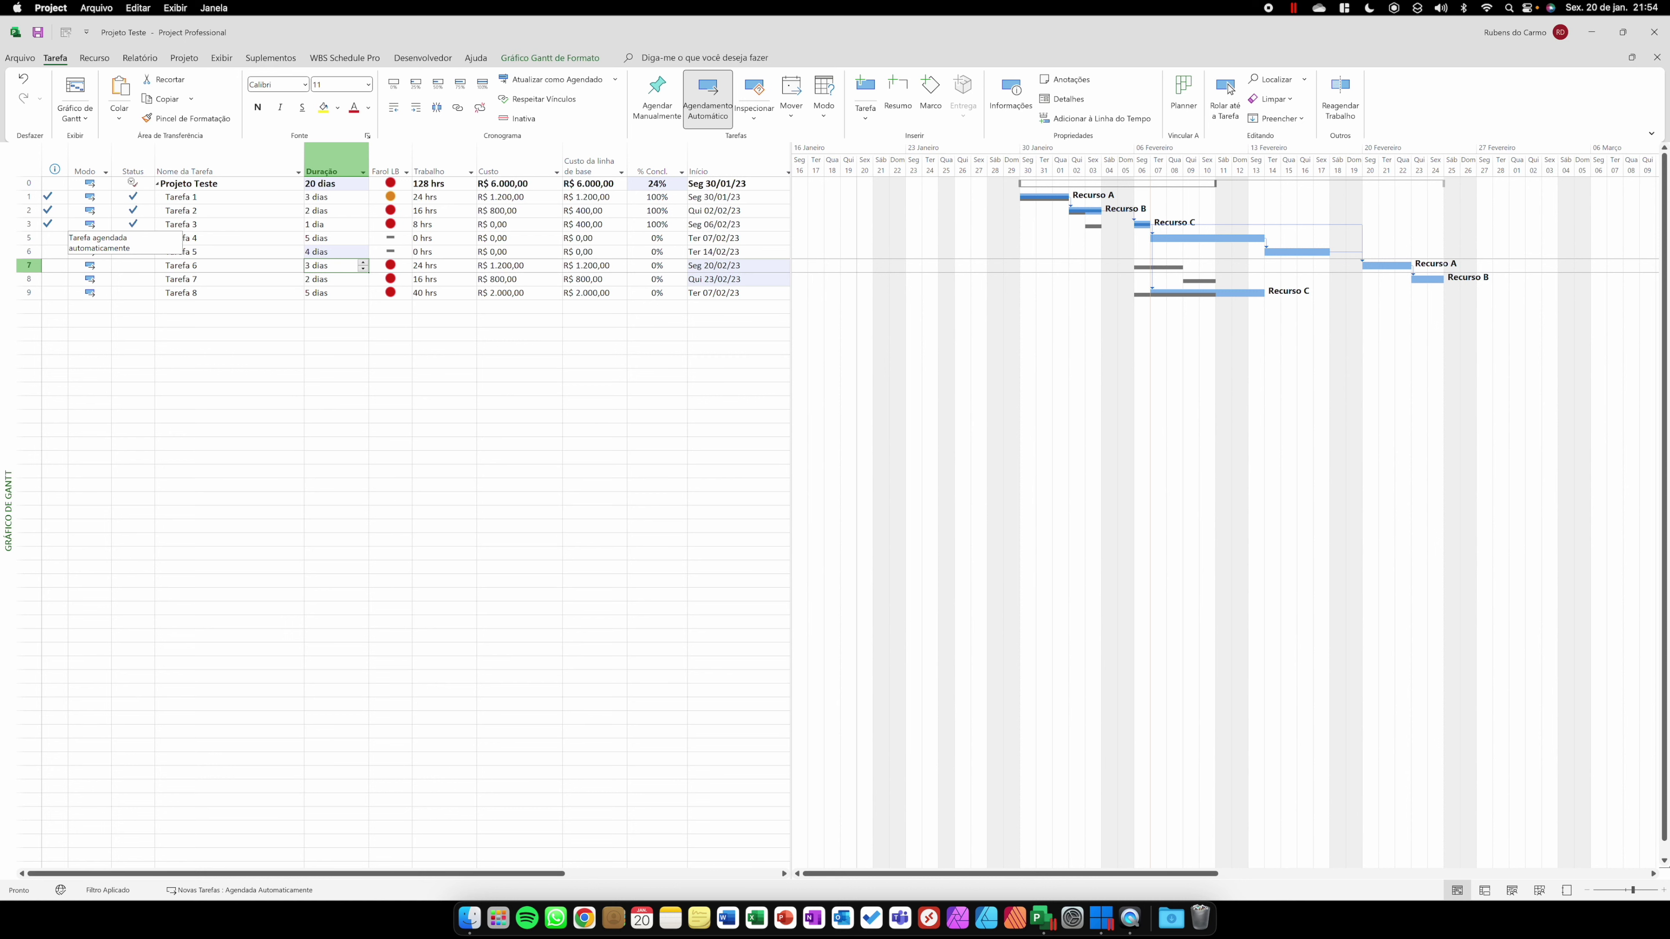
click(220, 238)
click(219, 251)
click(230, 266)
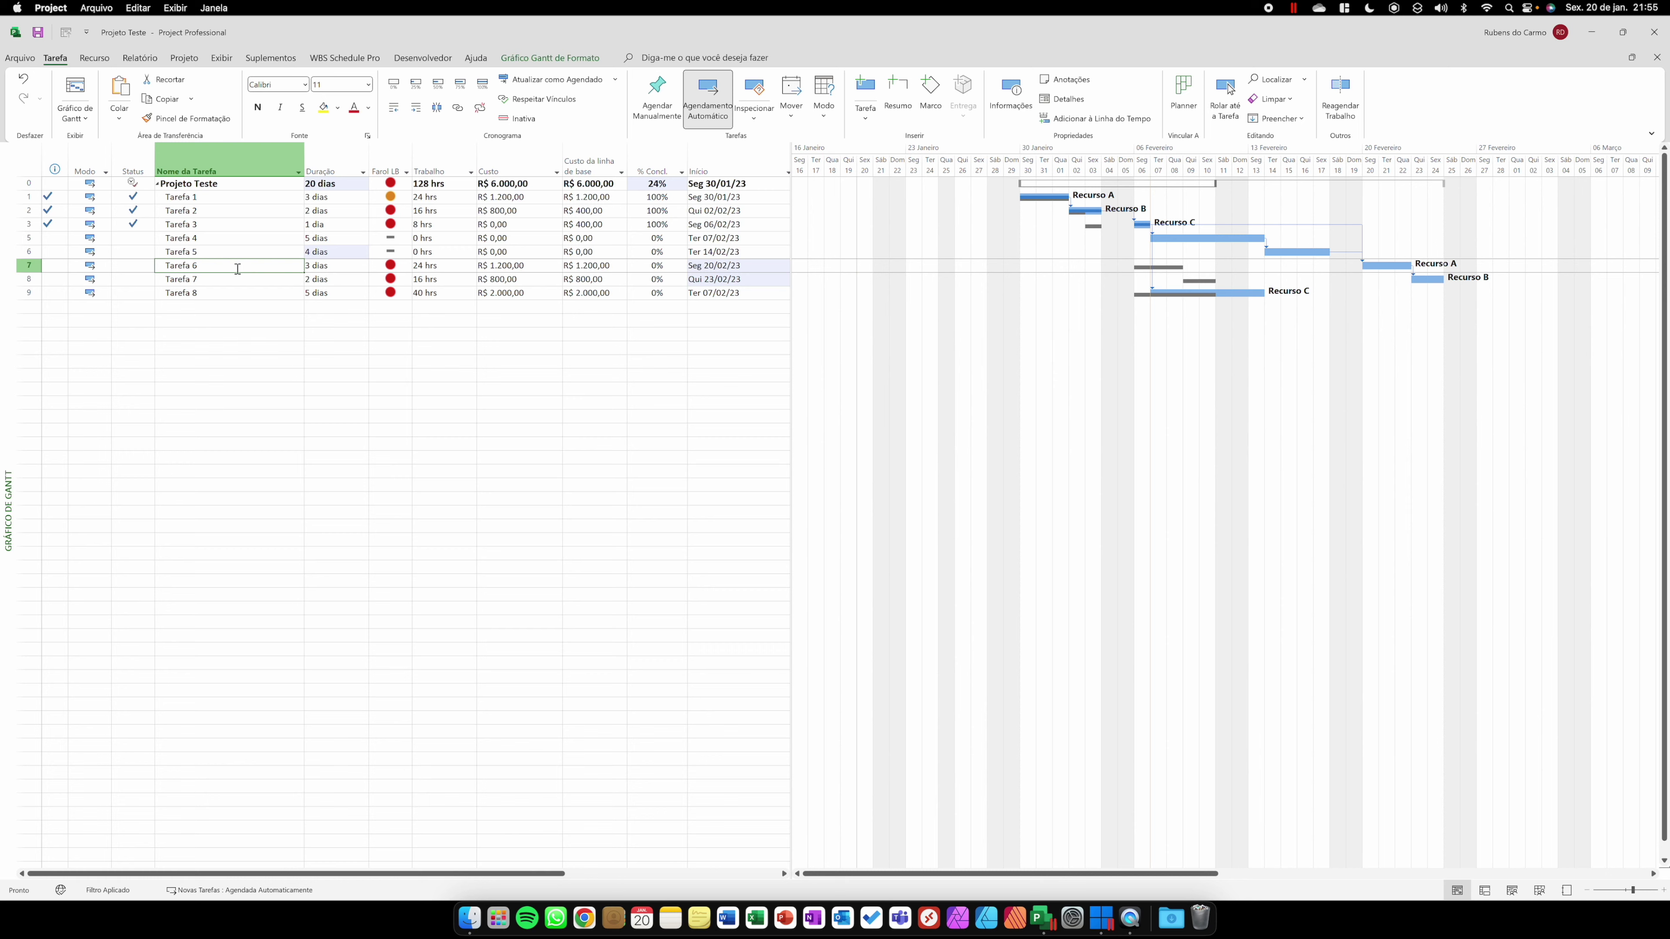
click(240, 281)
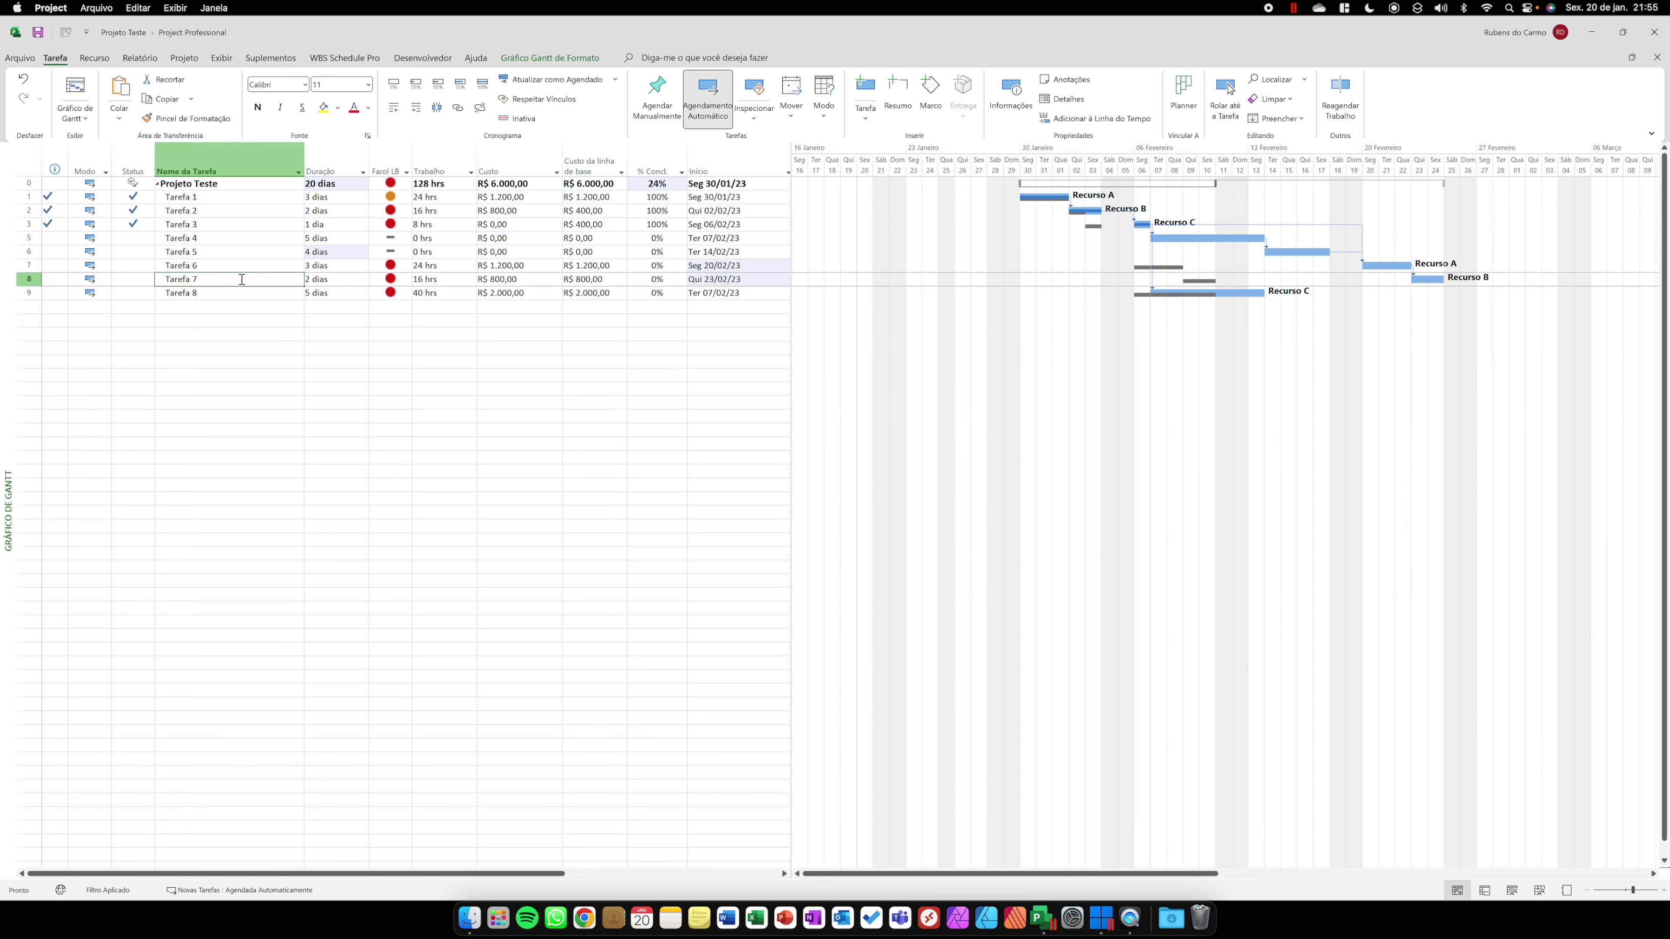
click(202, 293)
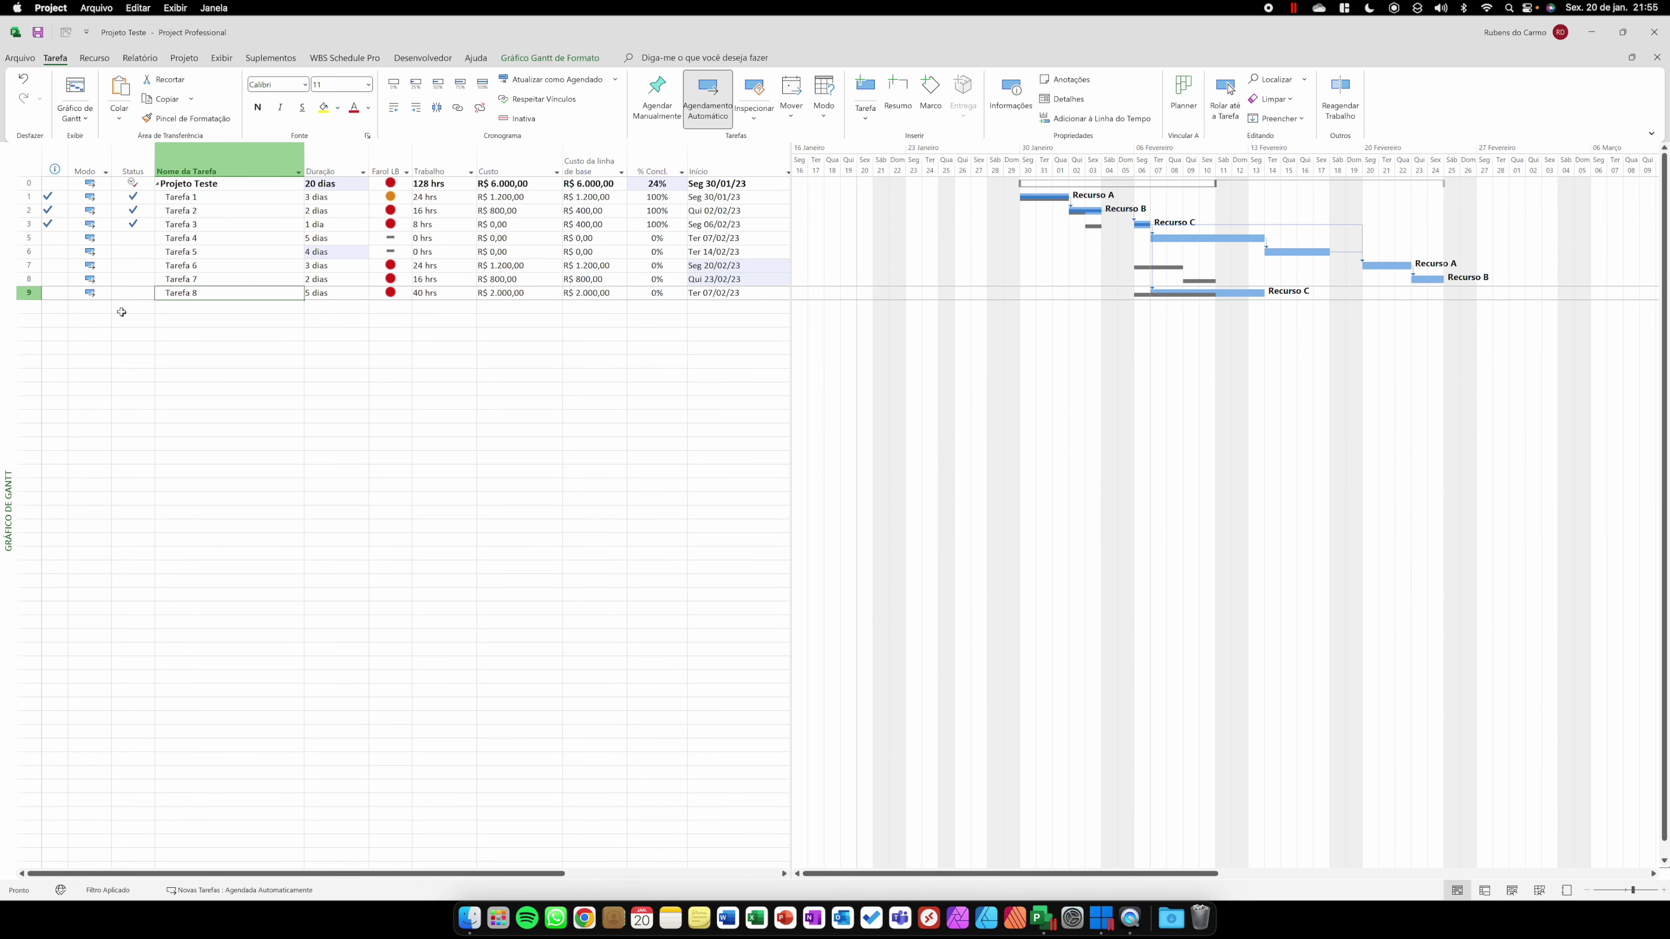
click(205, 225)
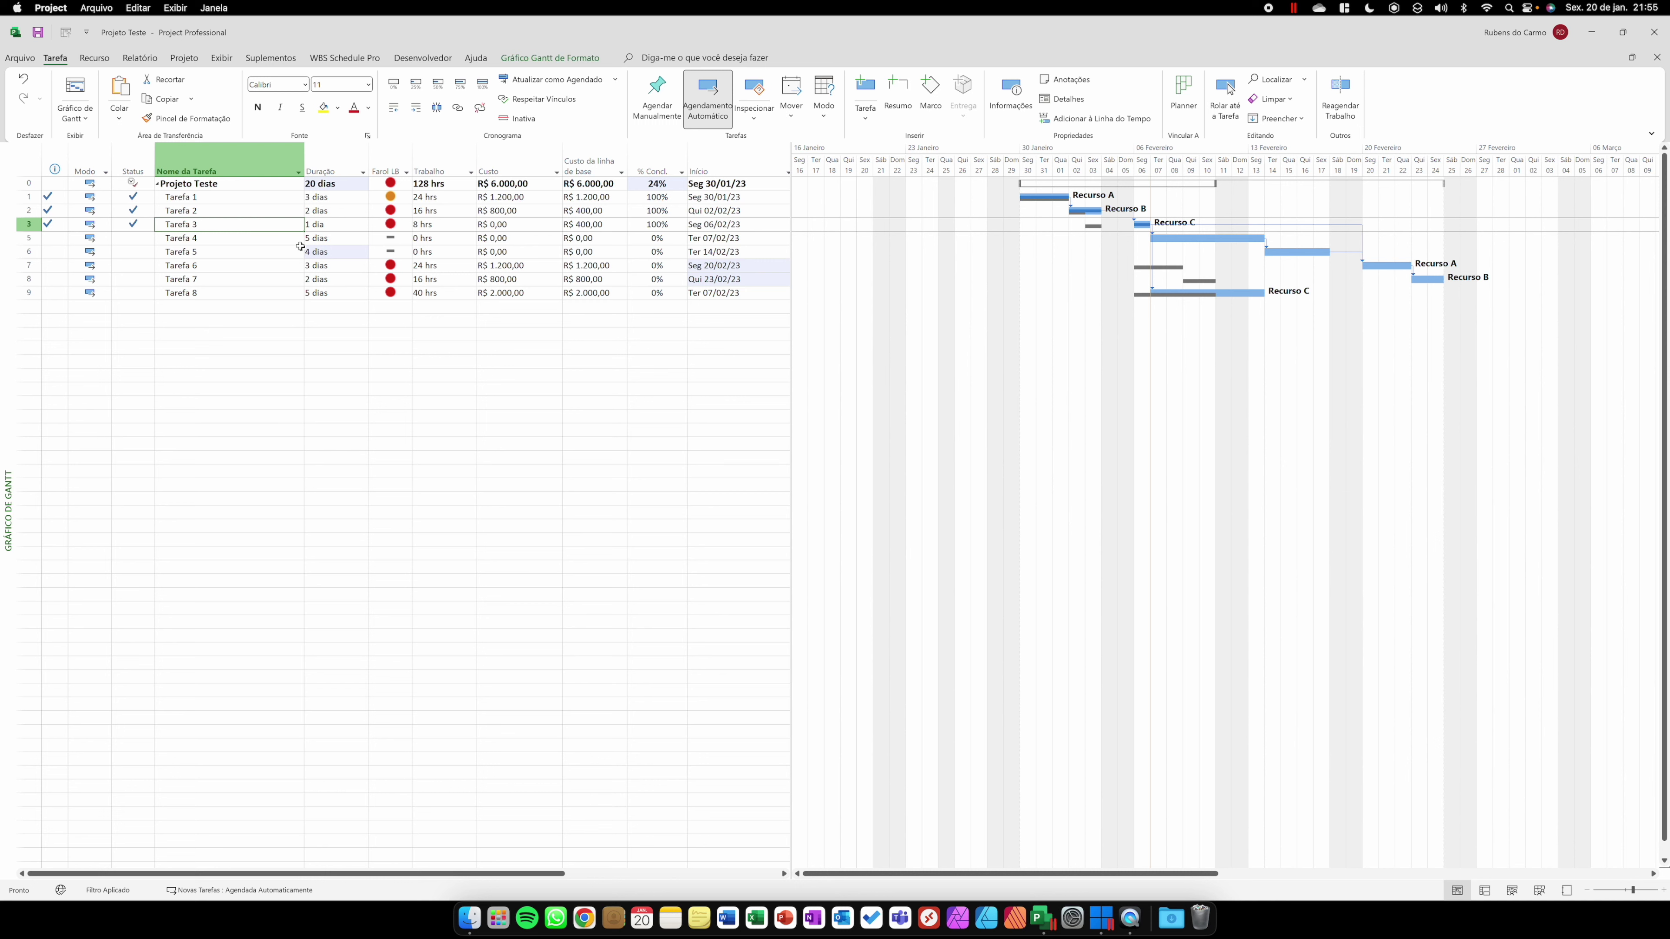
click(210, 238)
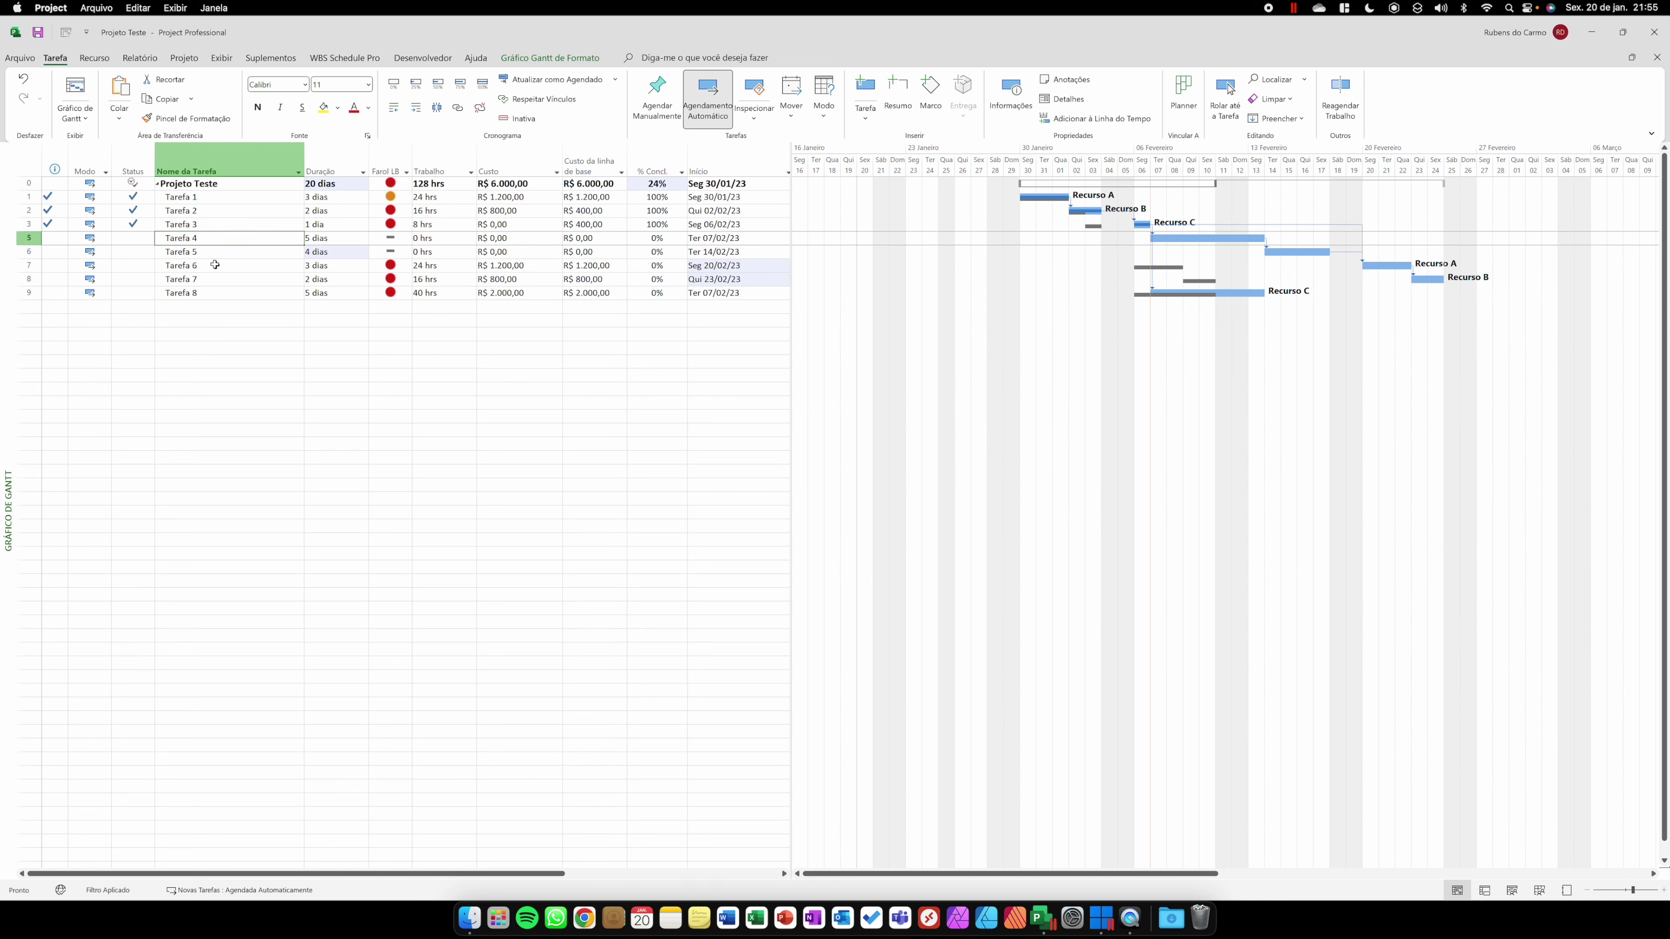
click(215, 265)
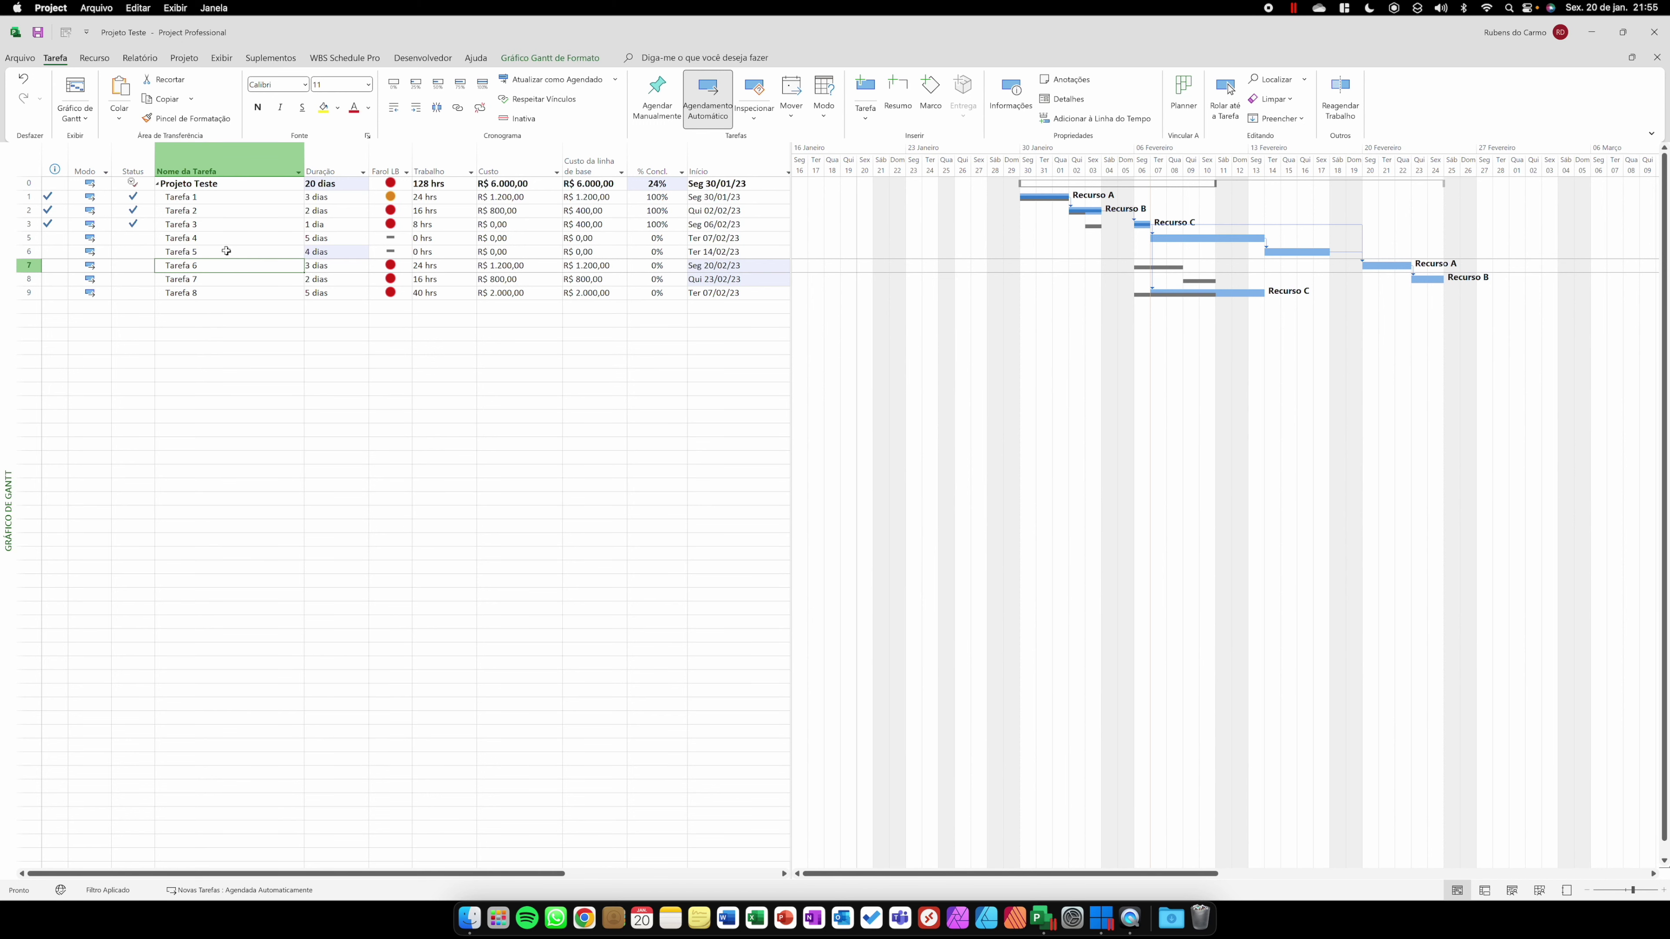
Show the task details form and assign Recurso A to Tarefa 4.
click(213, 239)
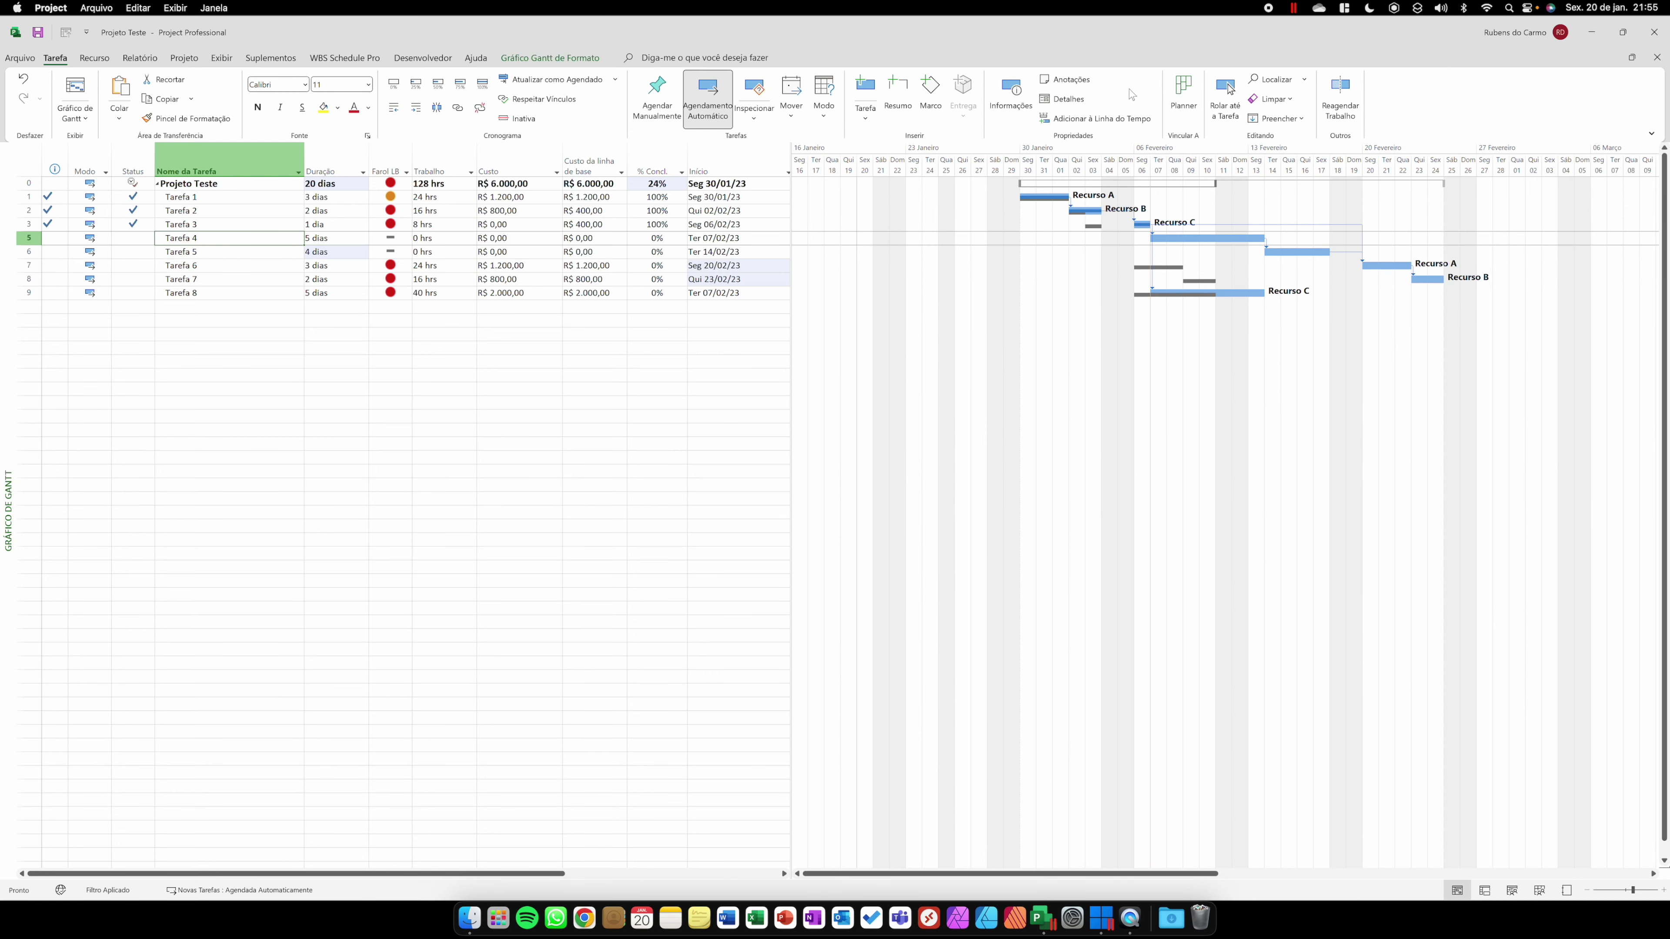
click(1071, 100)
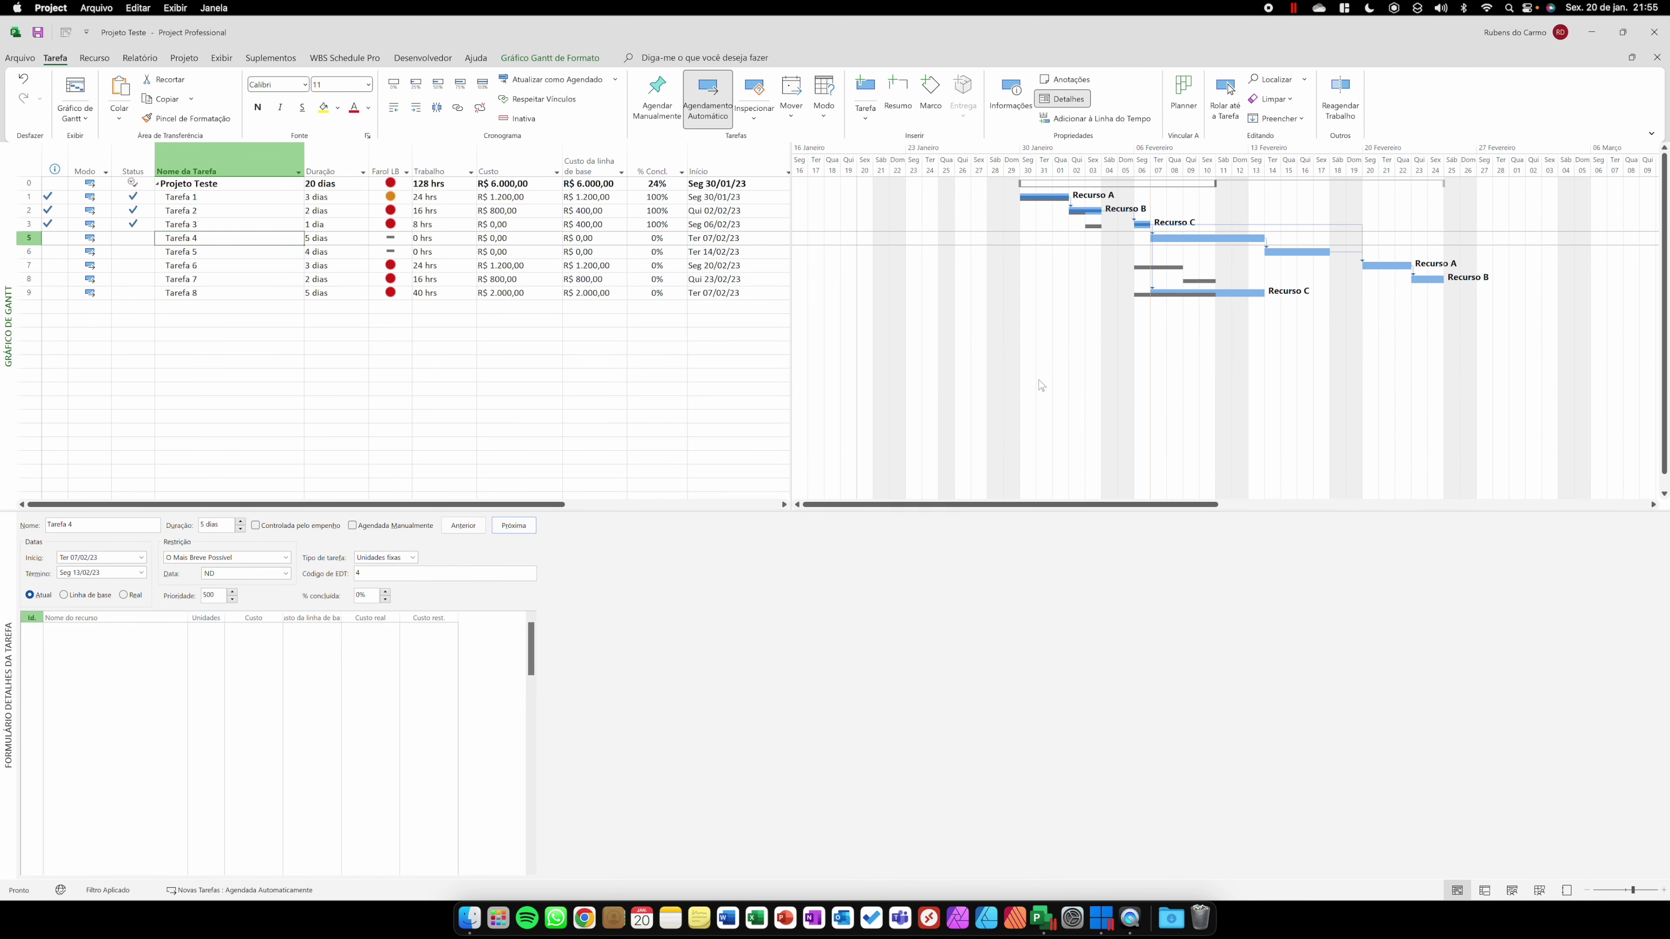
click(169, 635)
click(182, 628)
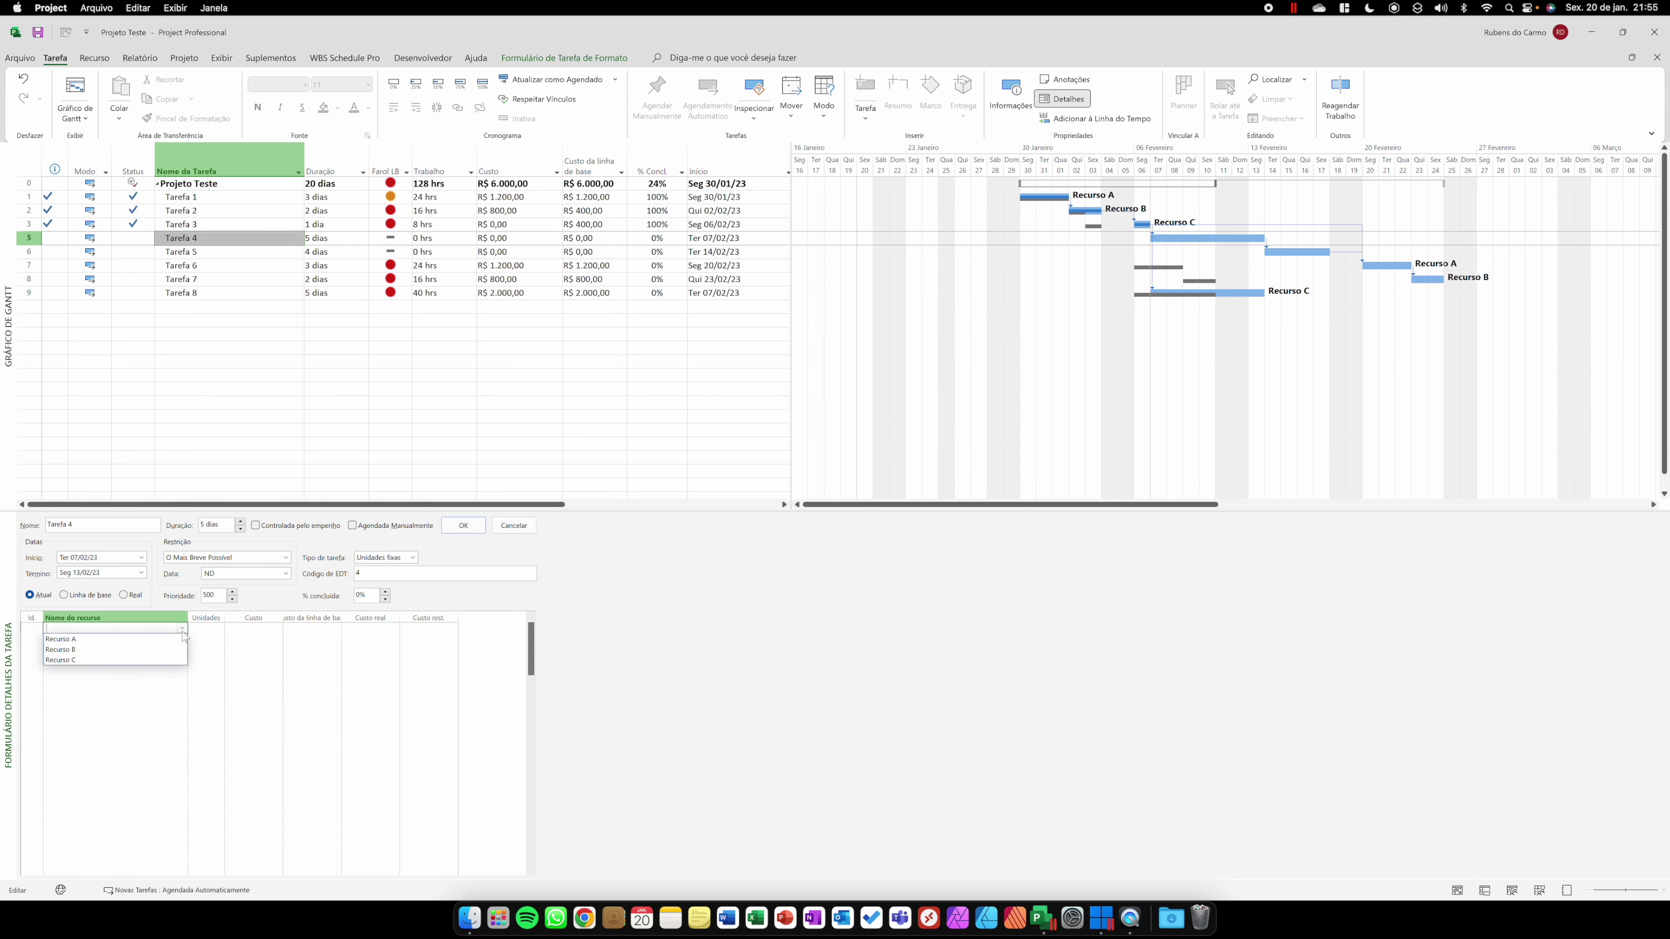
click(149, 639)
click(464, 525)
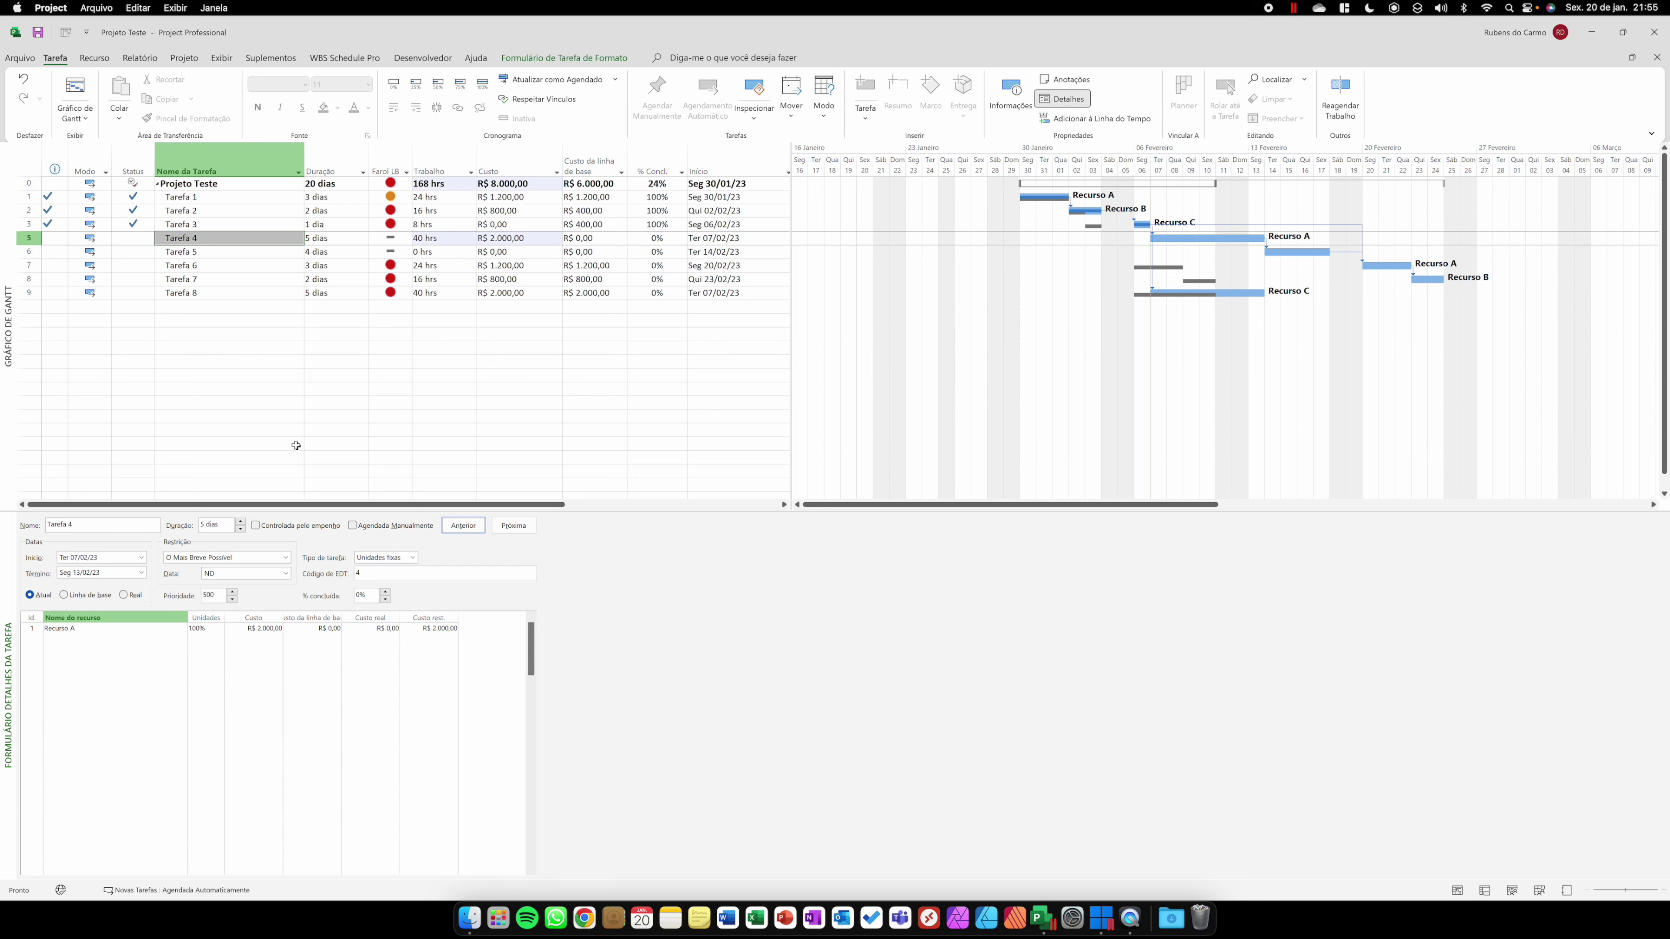
Assign Recurso B to Tarefa 5 and hide the task details form.
click(206, 252)
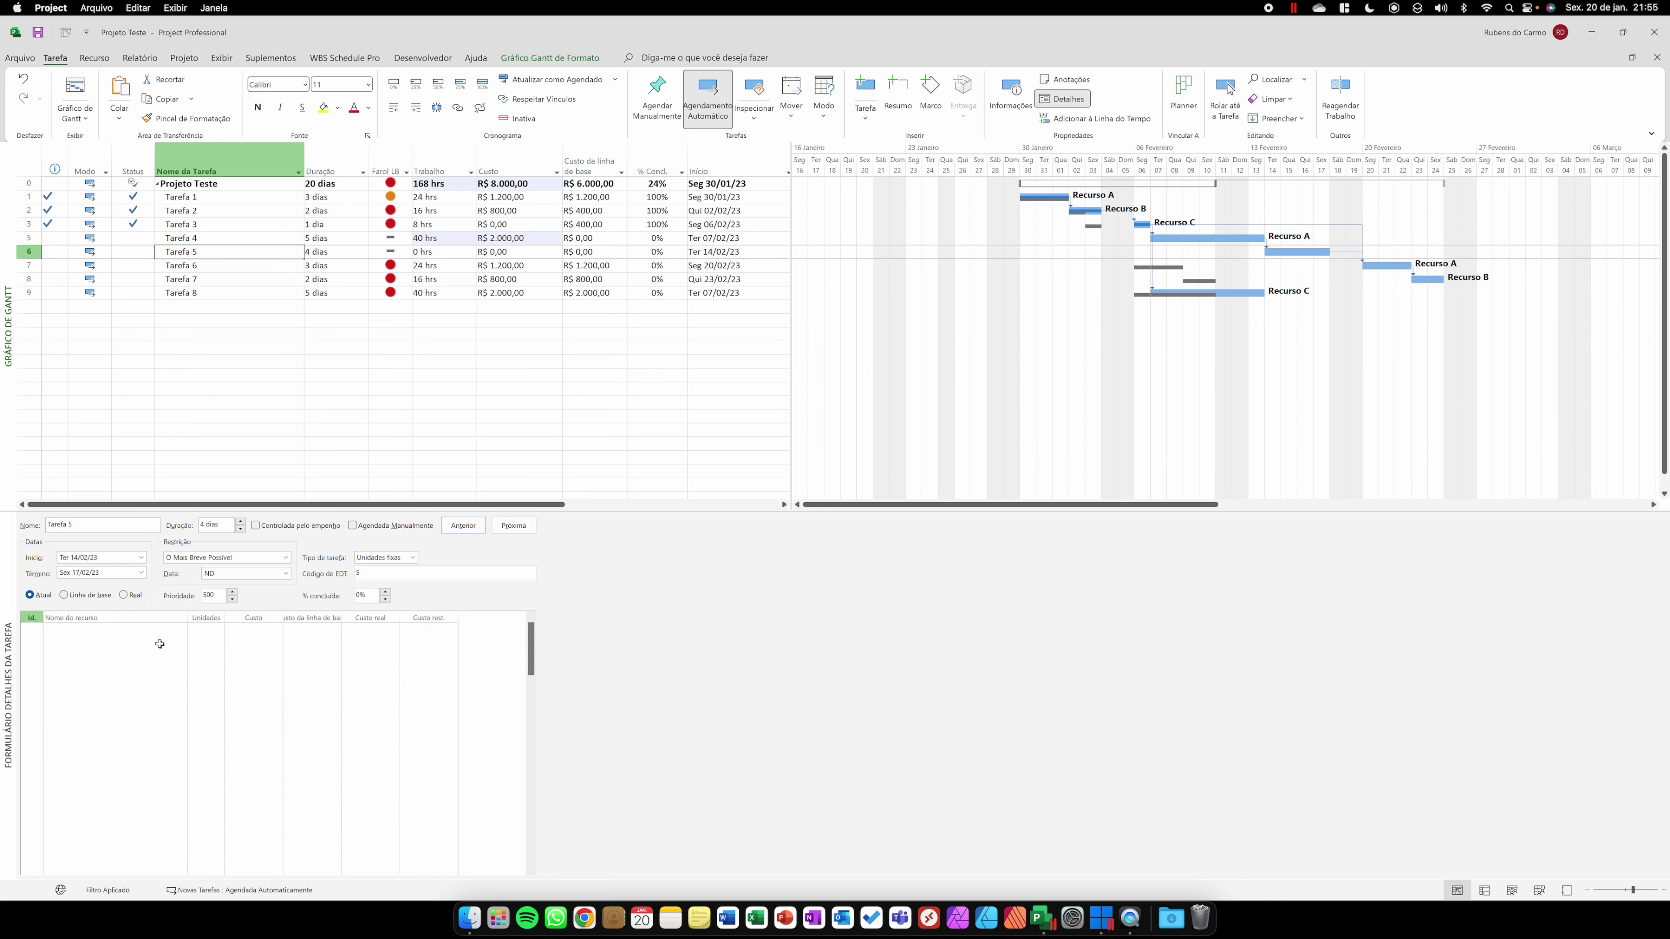
click(160, 630)
click(182, 629)
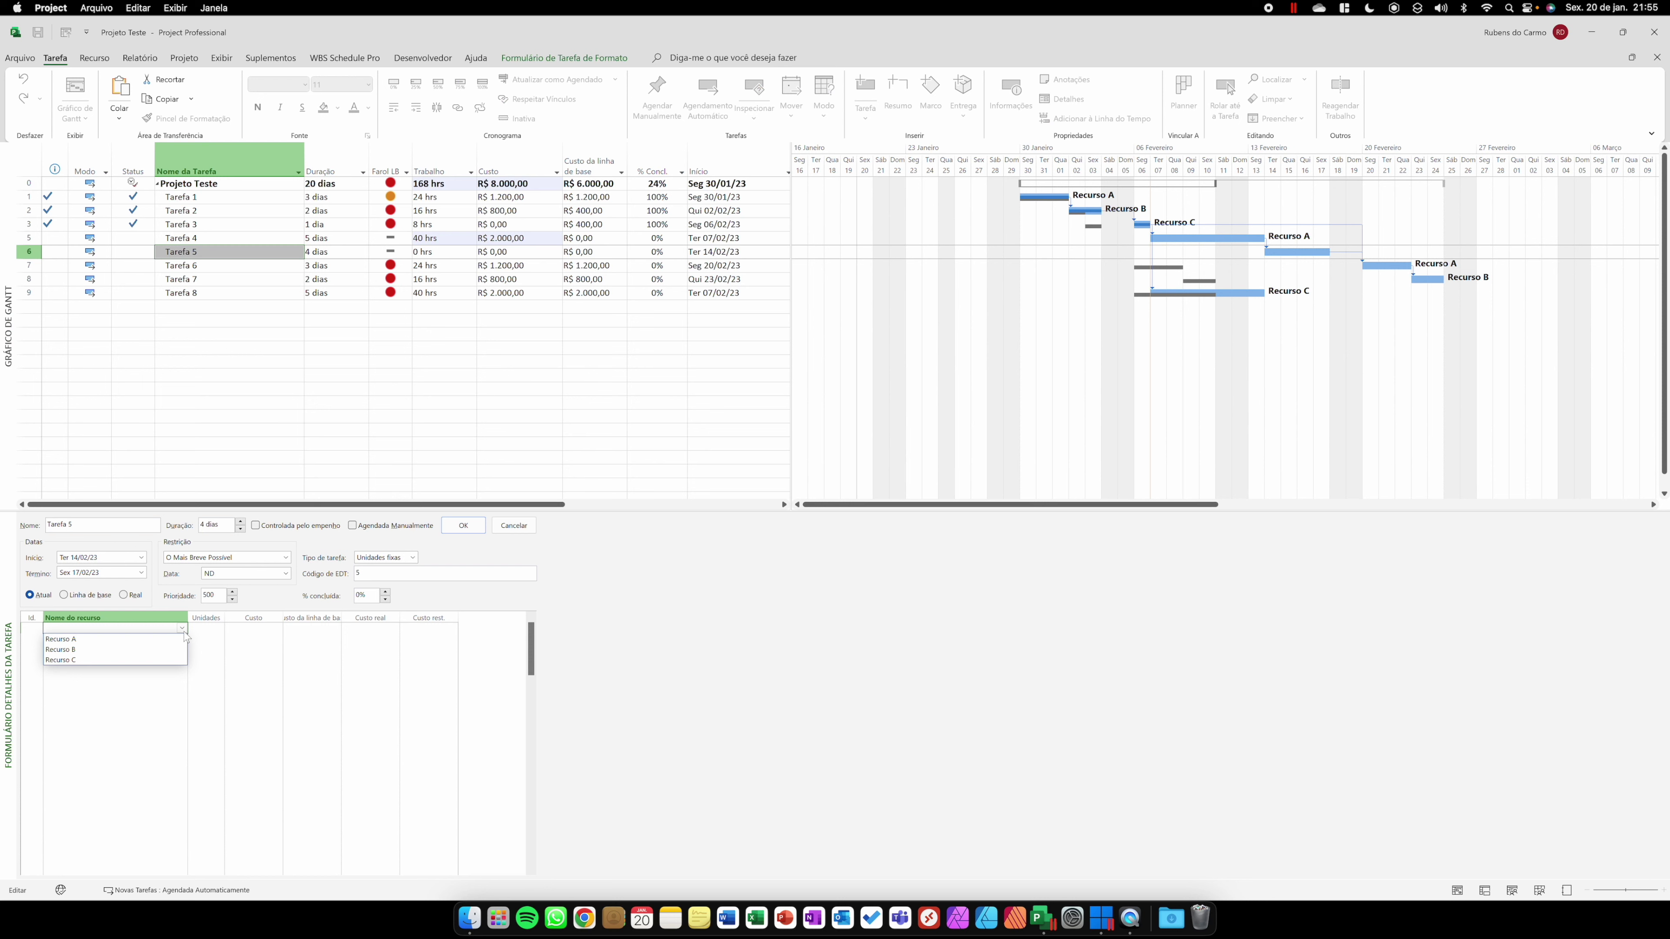
click(99, 649)
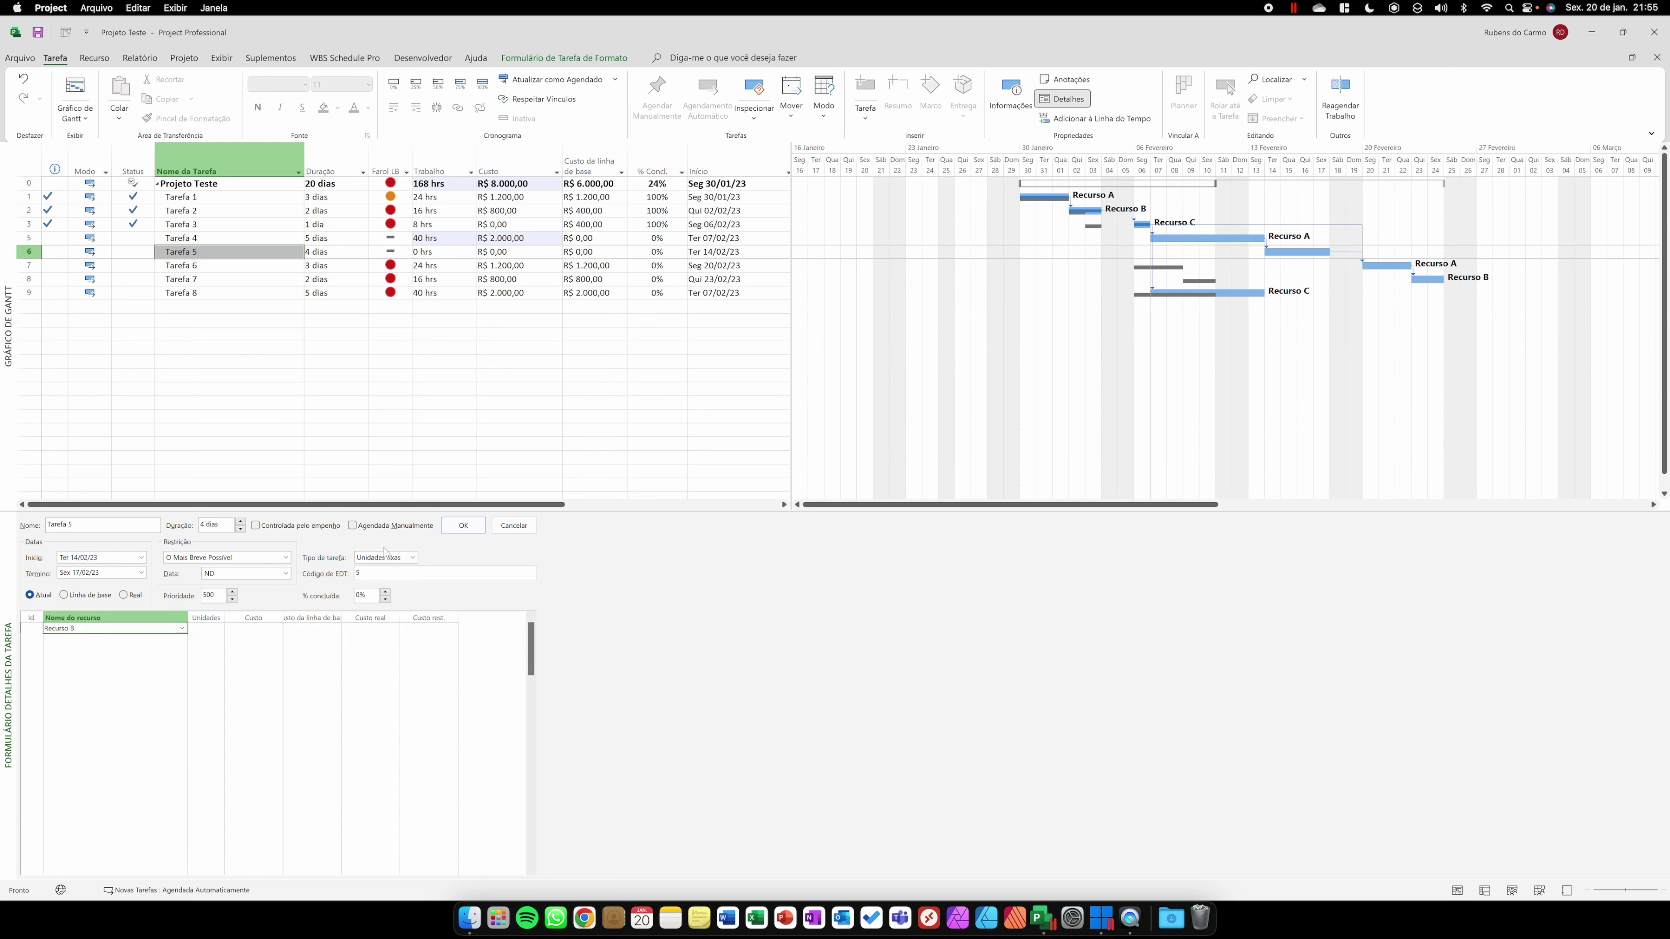
click(461, 533)
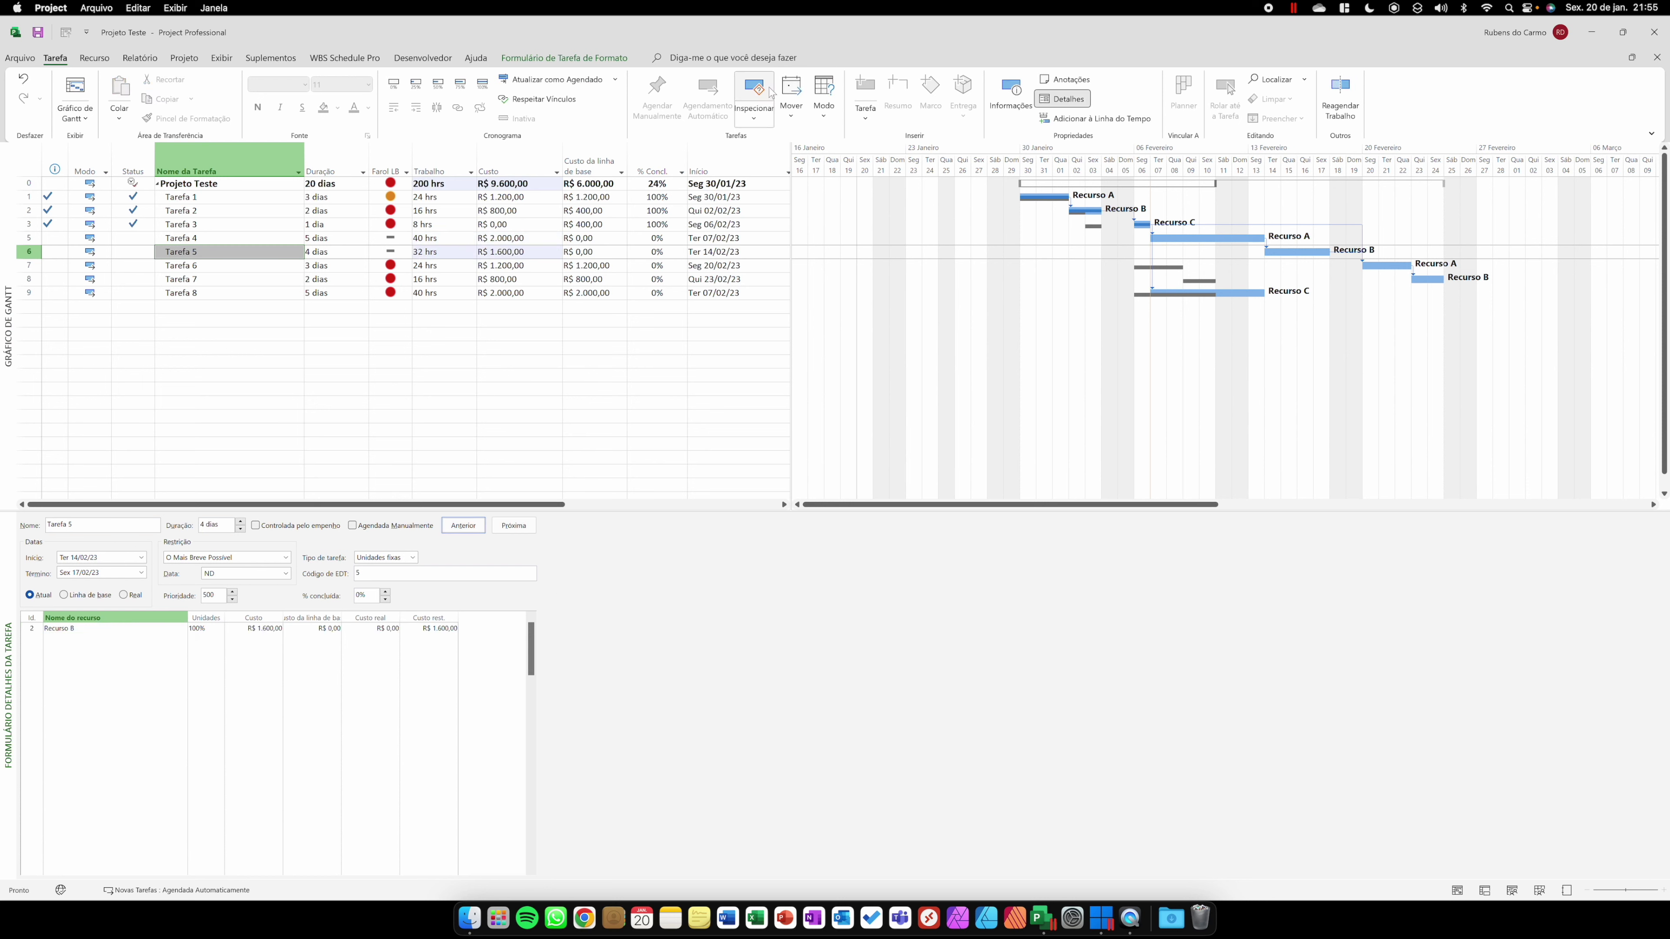
click(1059, 98)
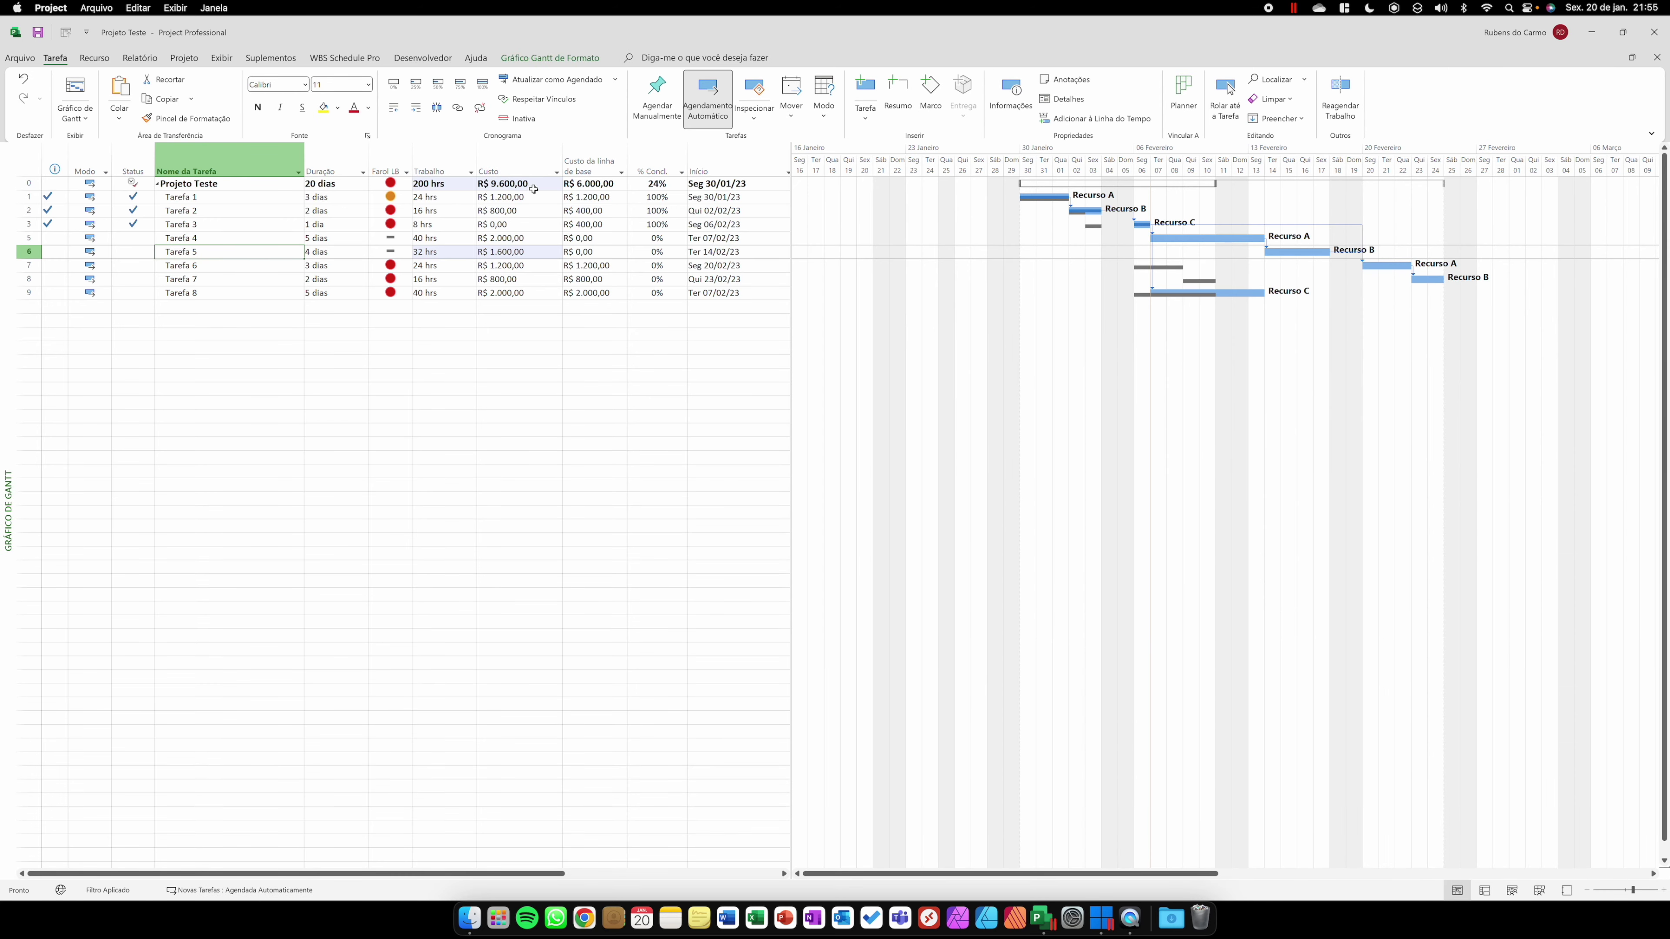
Insert a Trabalho da linha de base column before the Custo column in the task table.
right_click(502, 163)
click(552, 276)
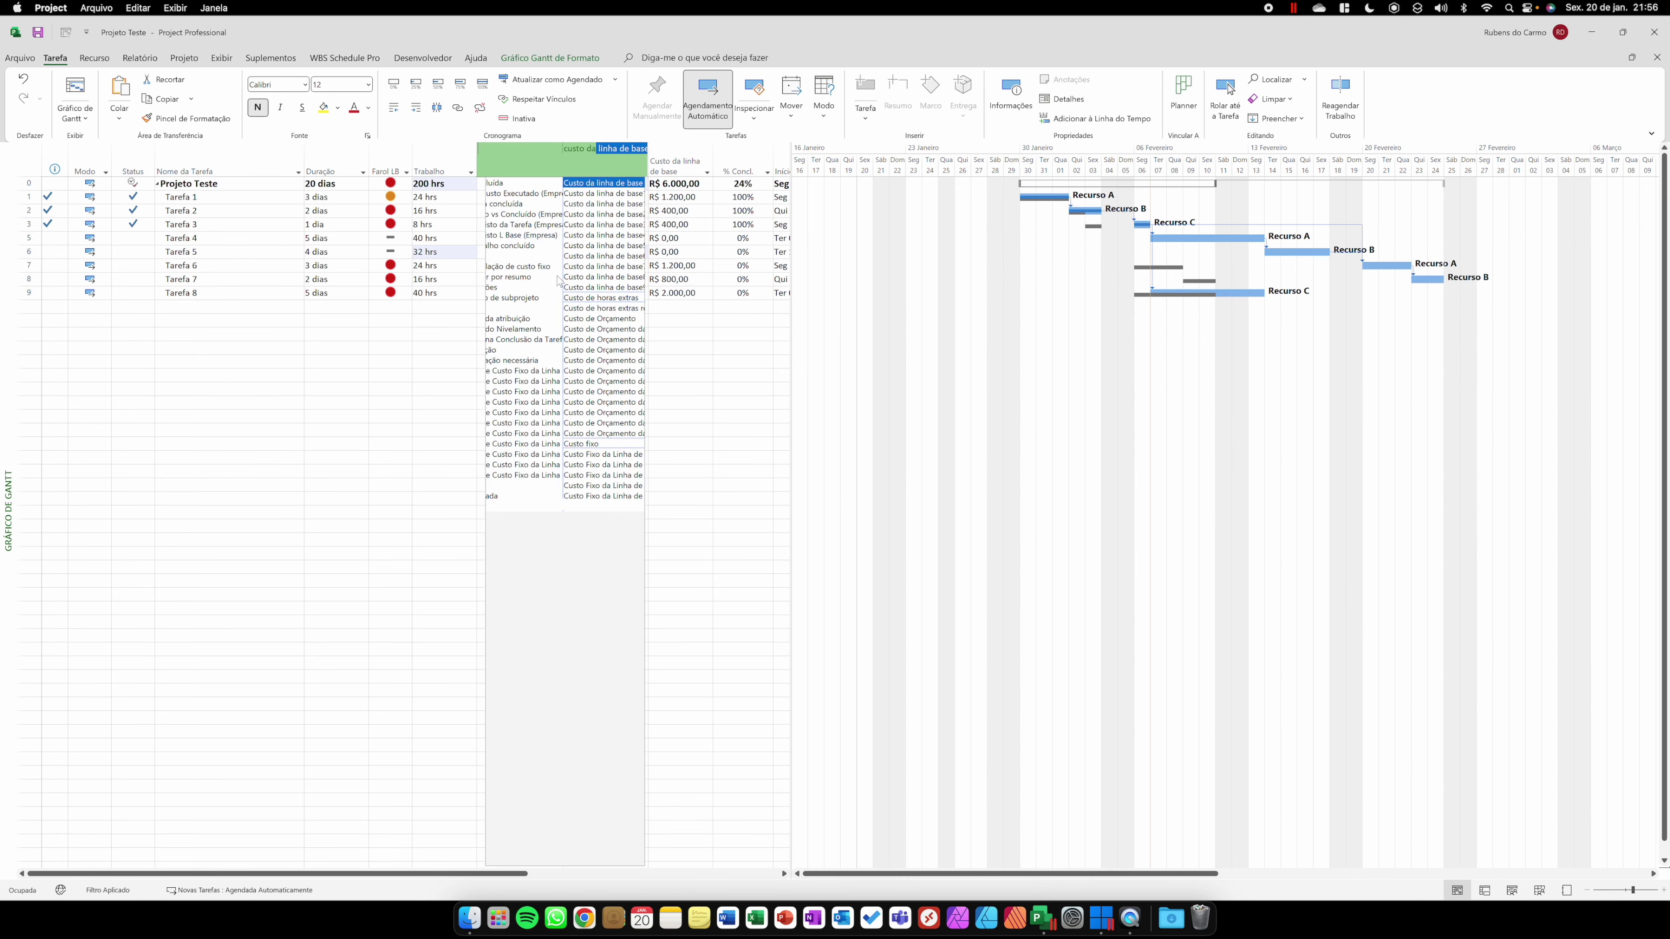
text(traba)
key(Down)
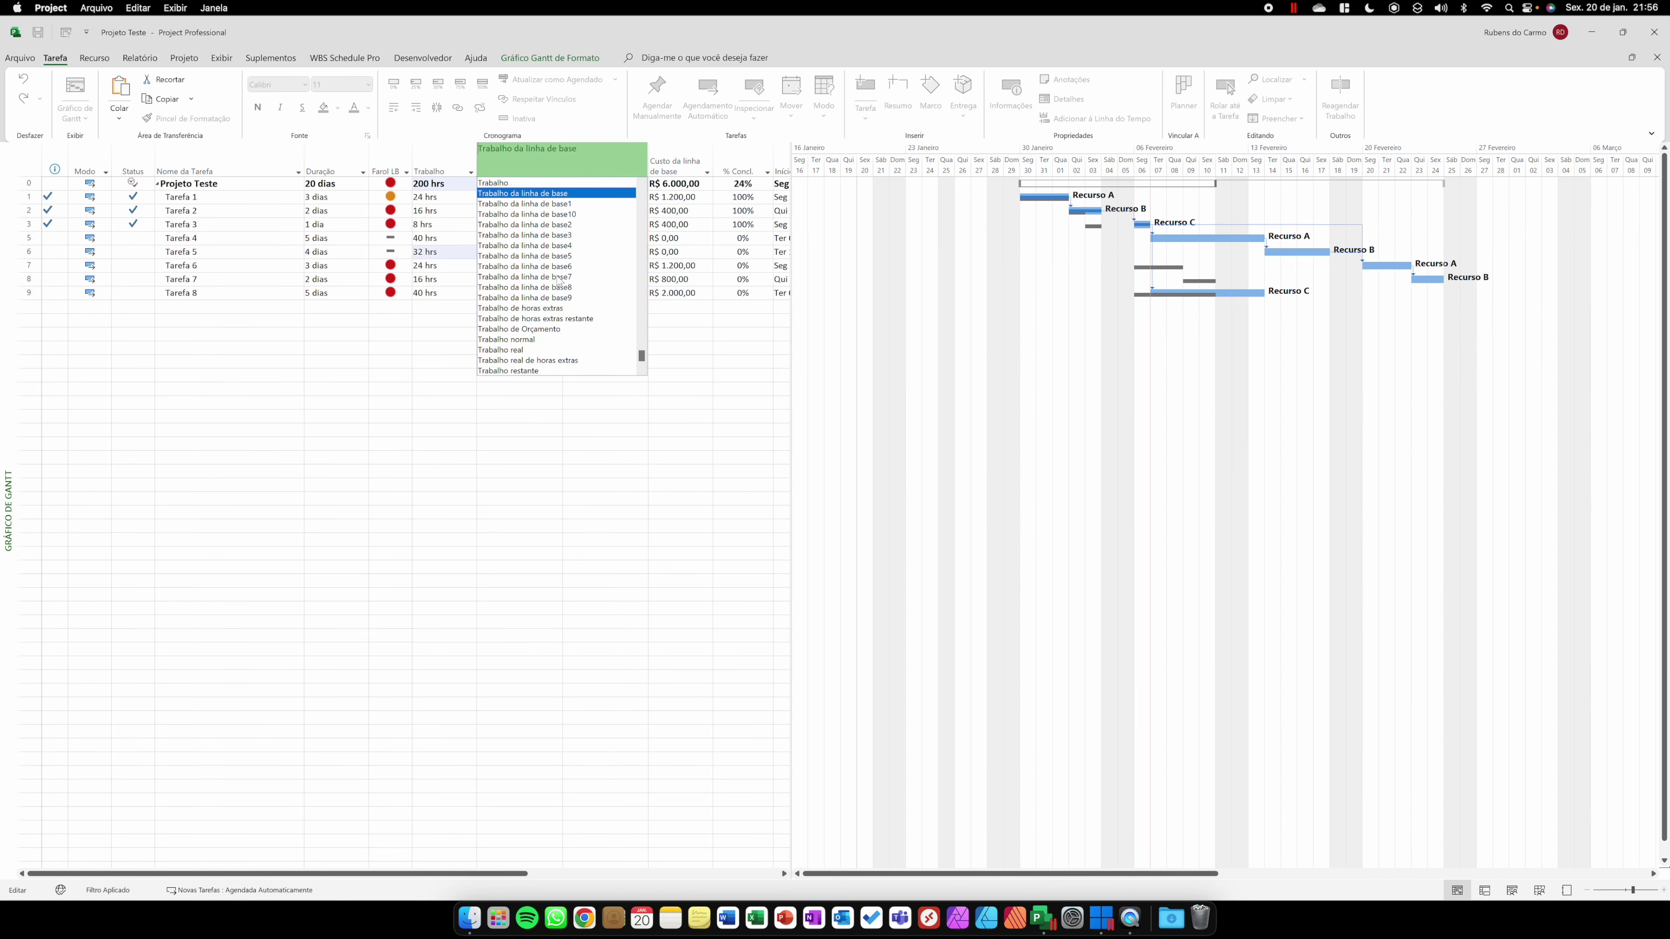
key(Return)
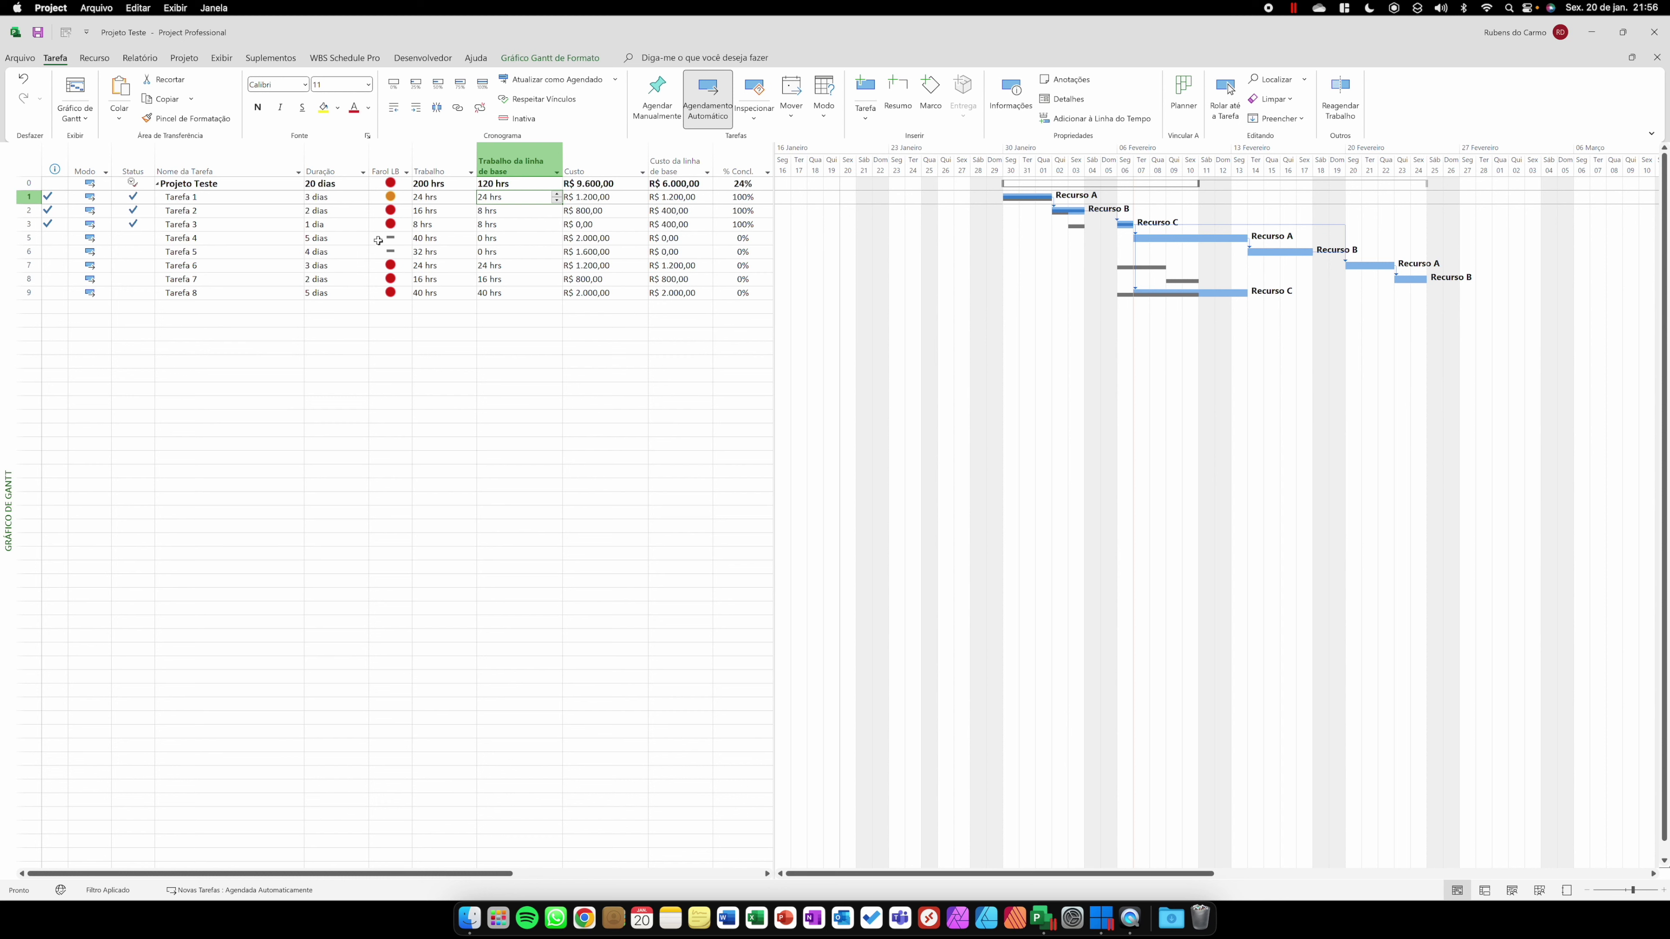
click(241, 242)
click(226, 253)
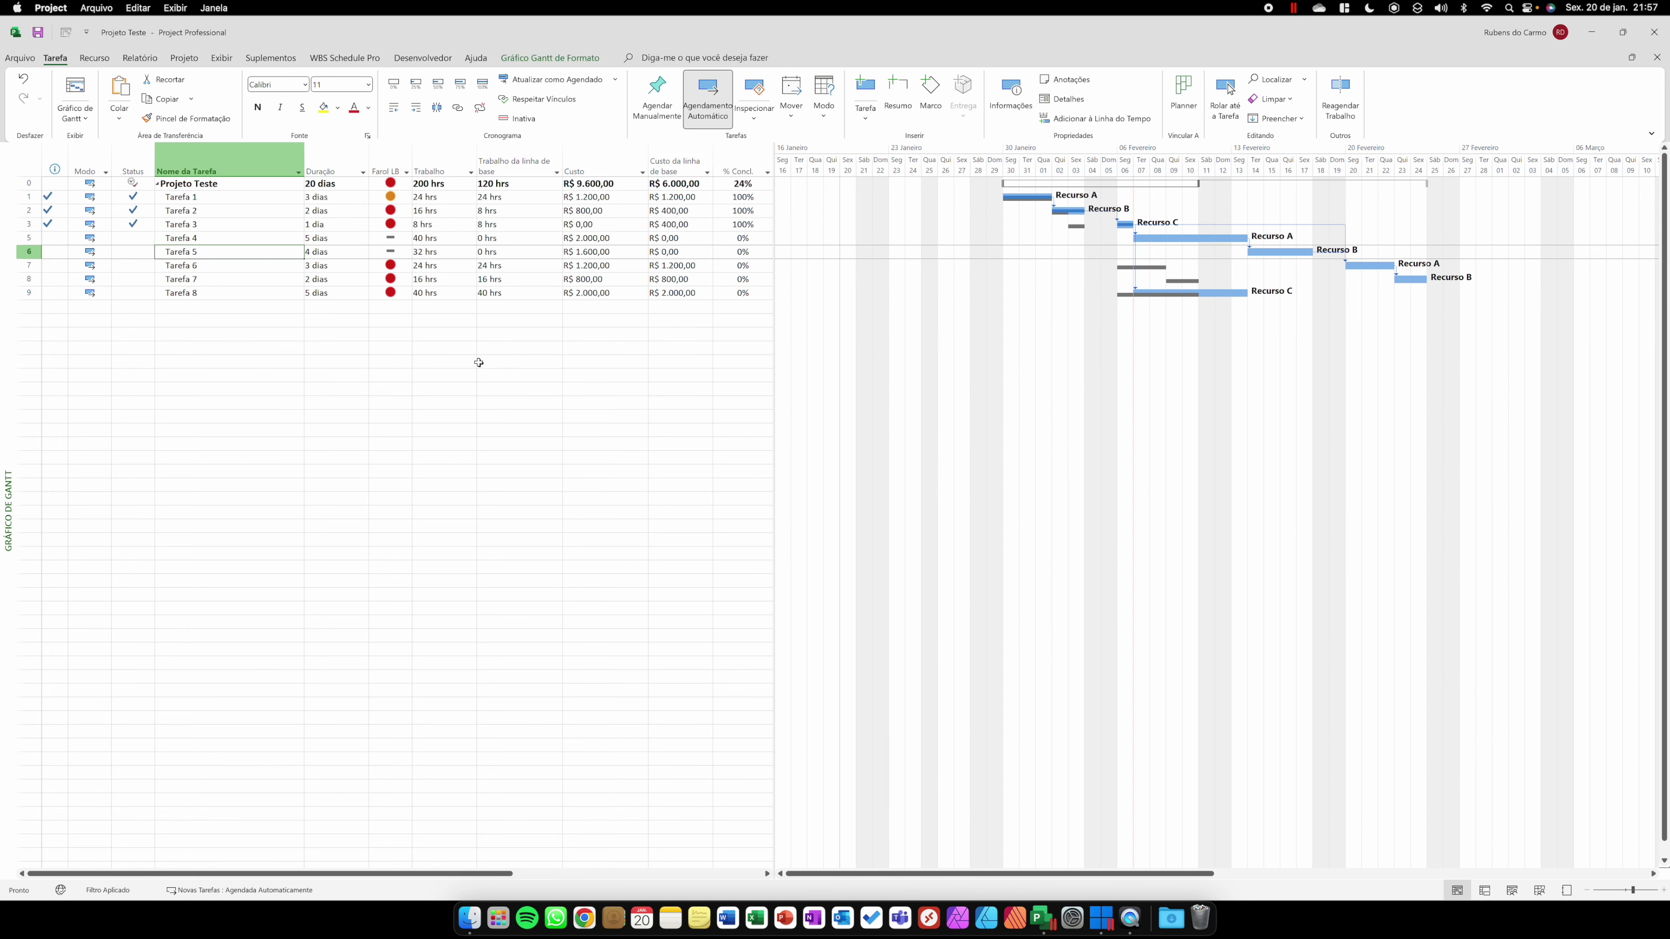
click(157, 337)
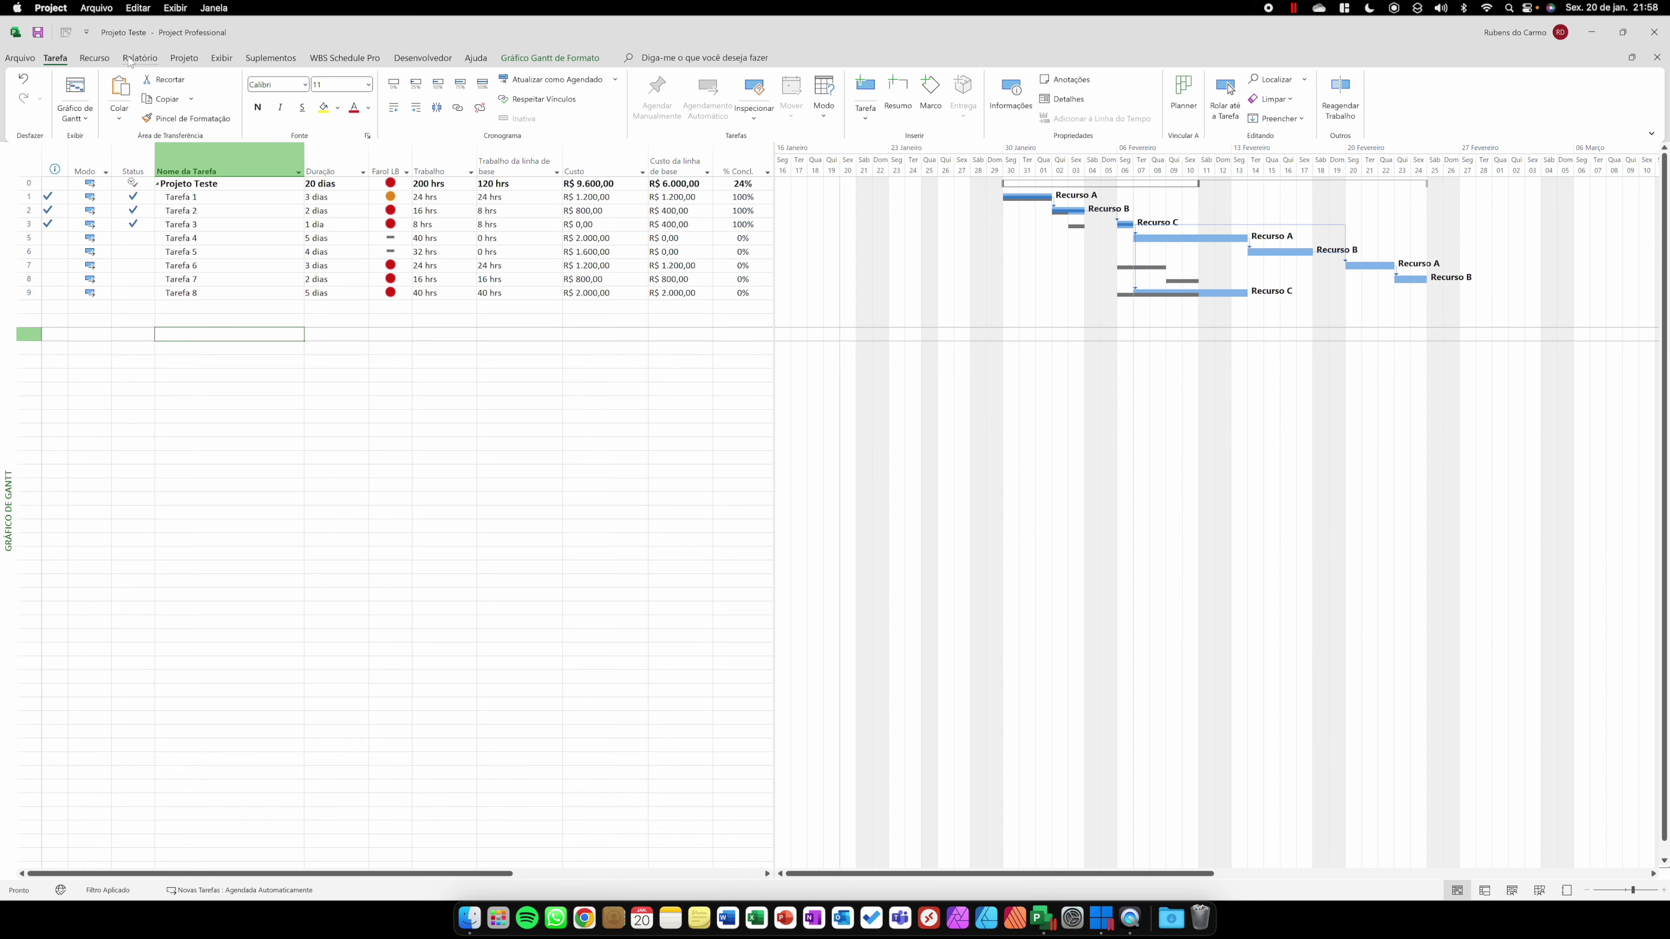
click(141, 59)
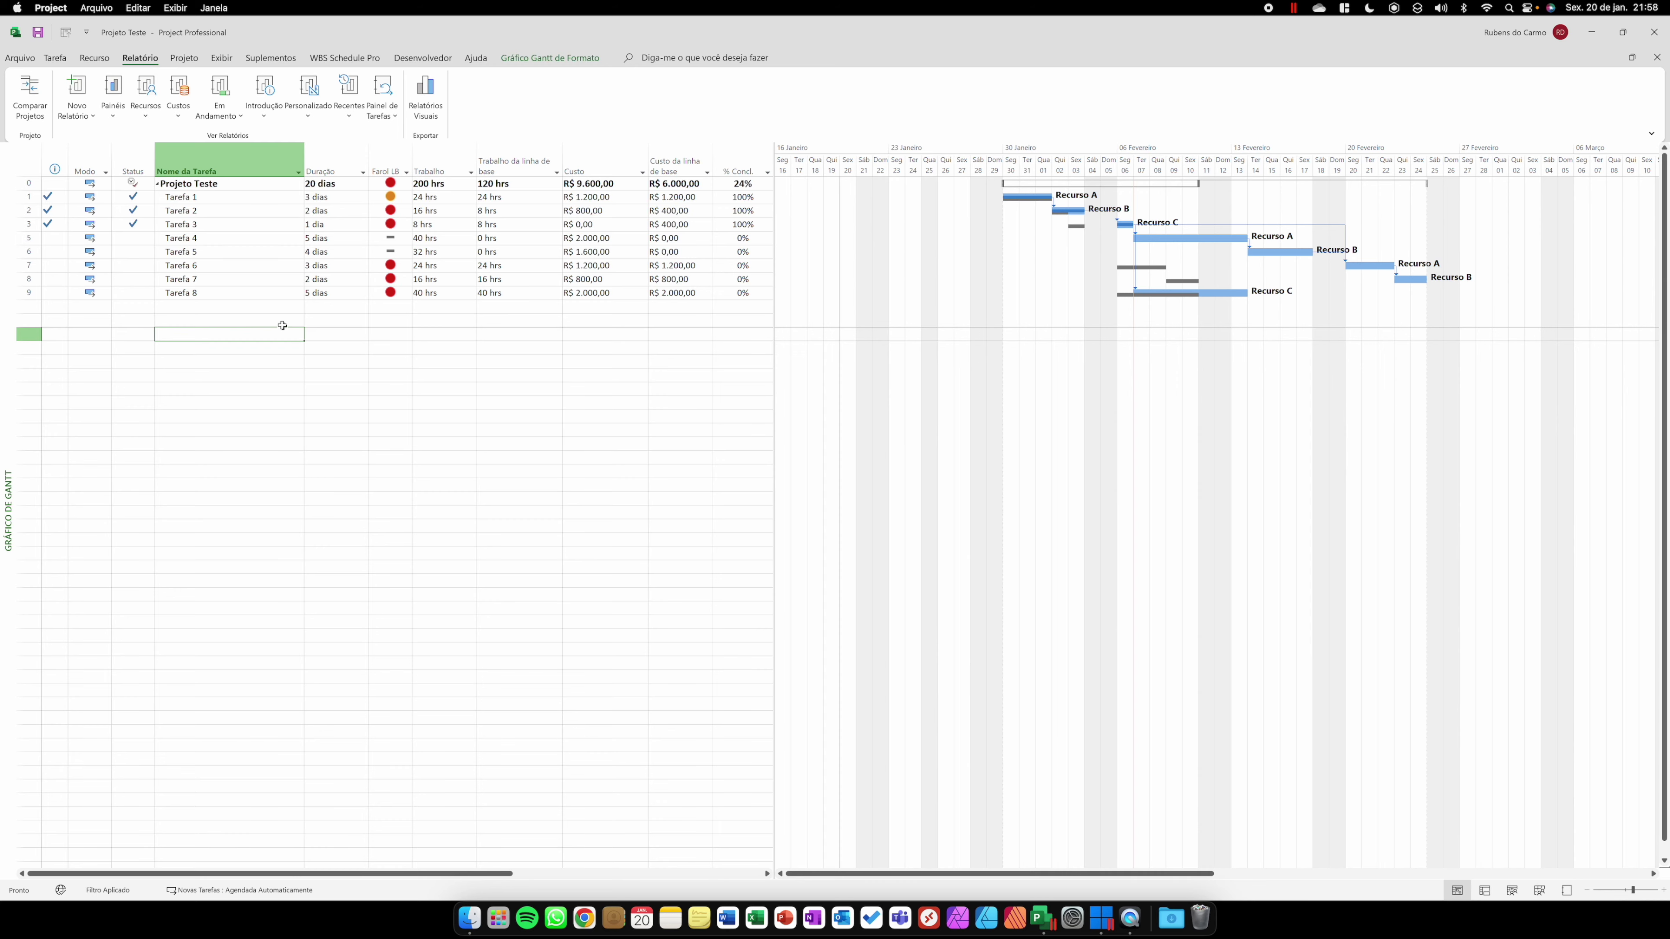
click(246, 321)
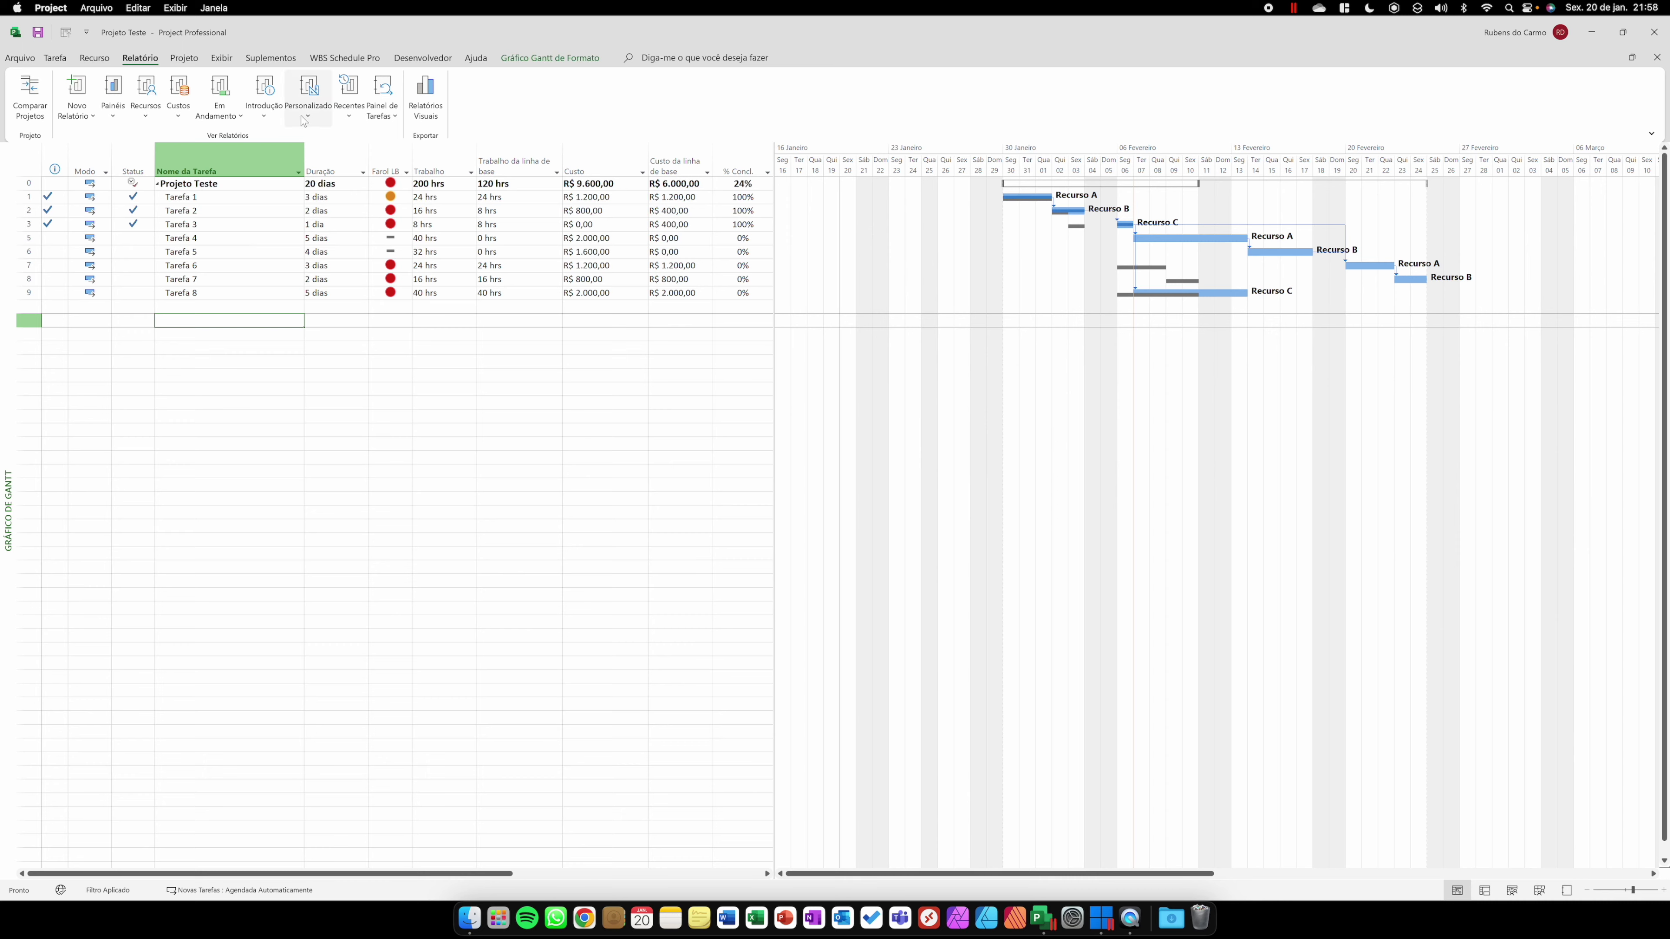
Save the current schedule of the entire project over the existing main baseline, Linha de base, and accept overwriting it.
click(185, 58)
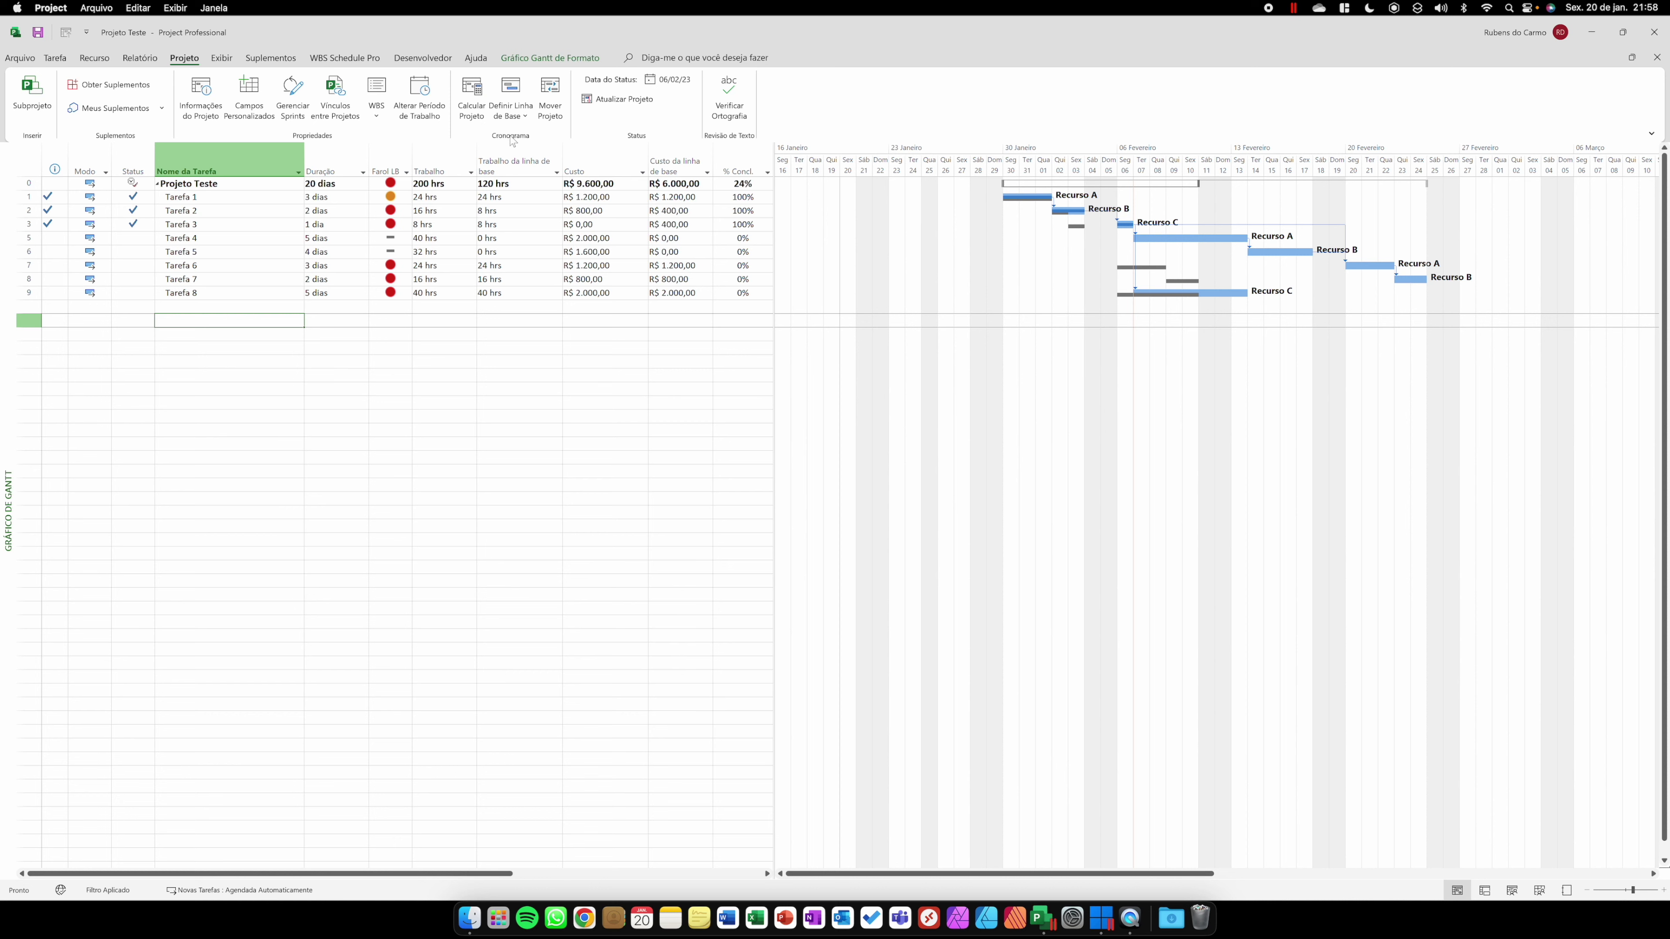
click(517, 117)
click(538, 139)
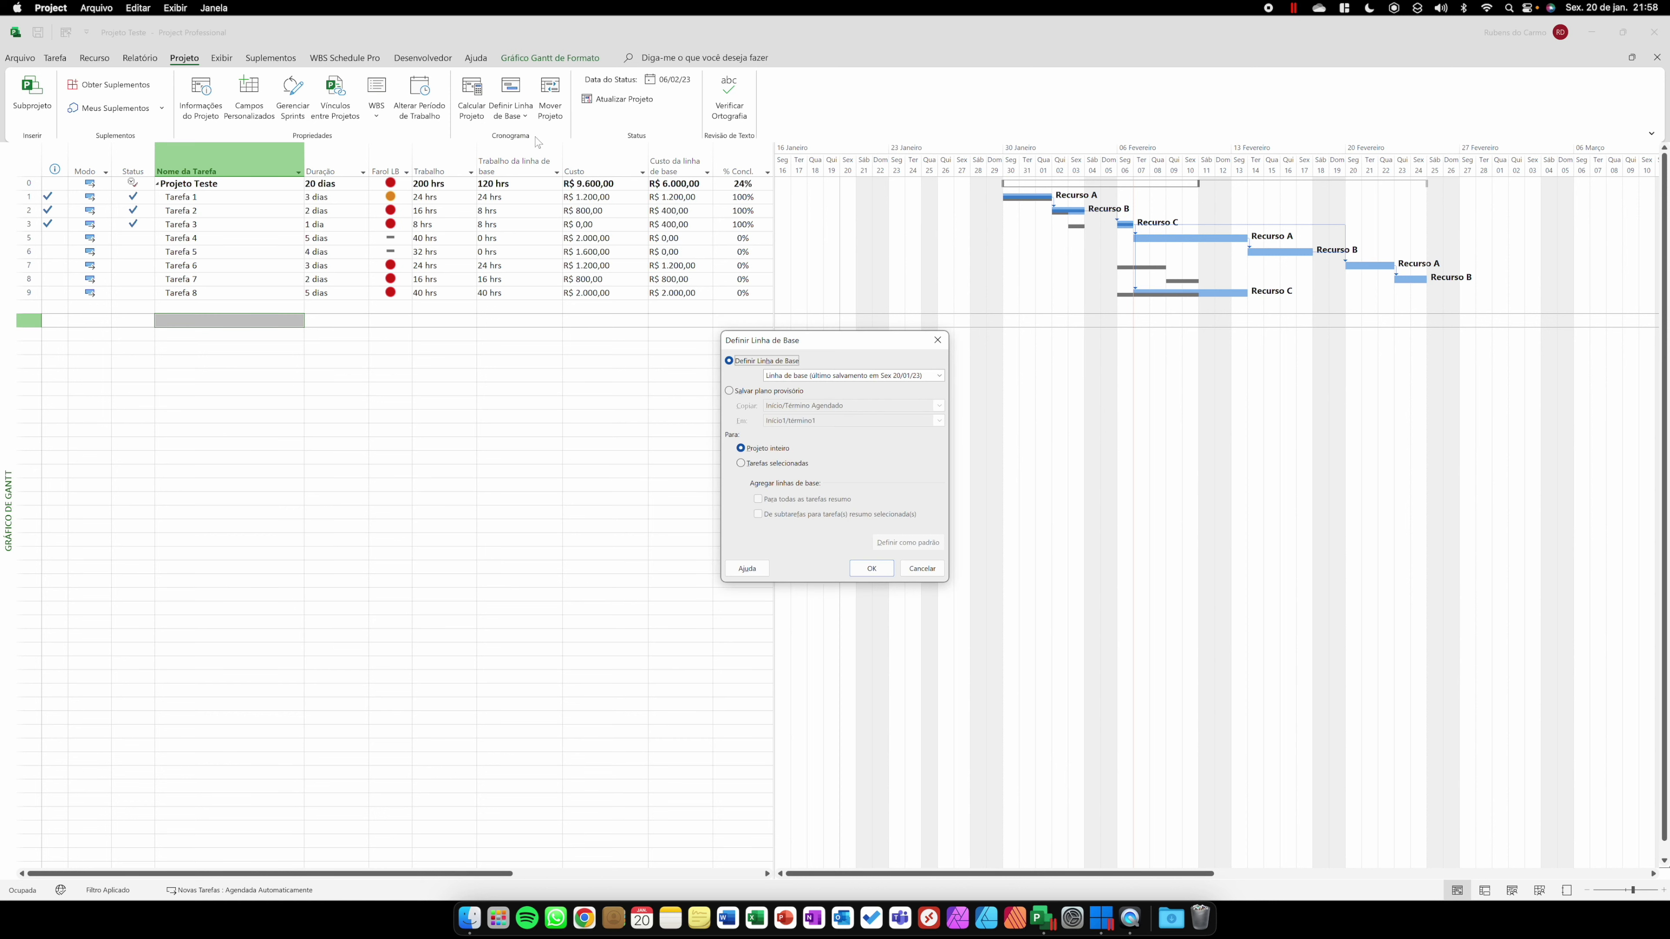
click(852, 379)
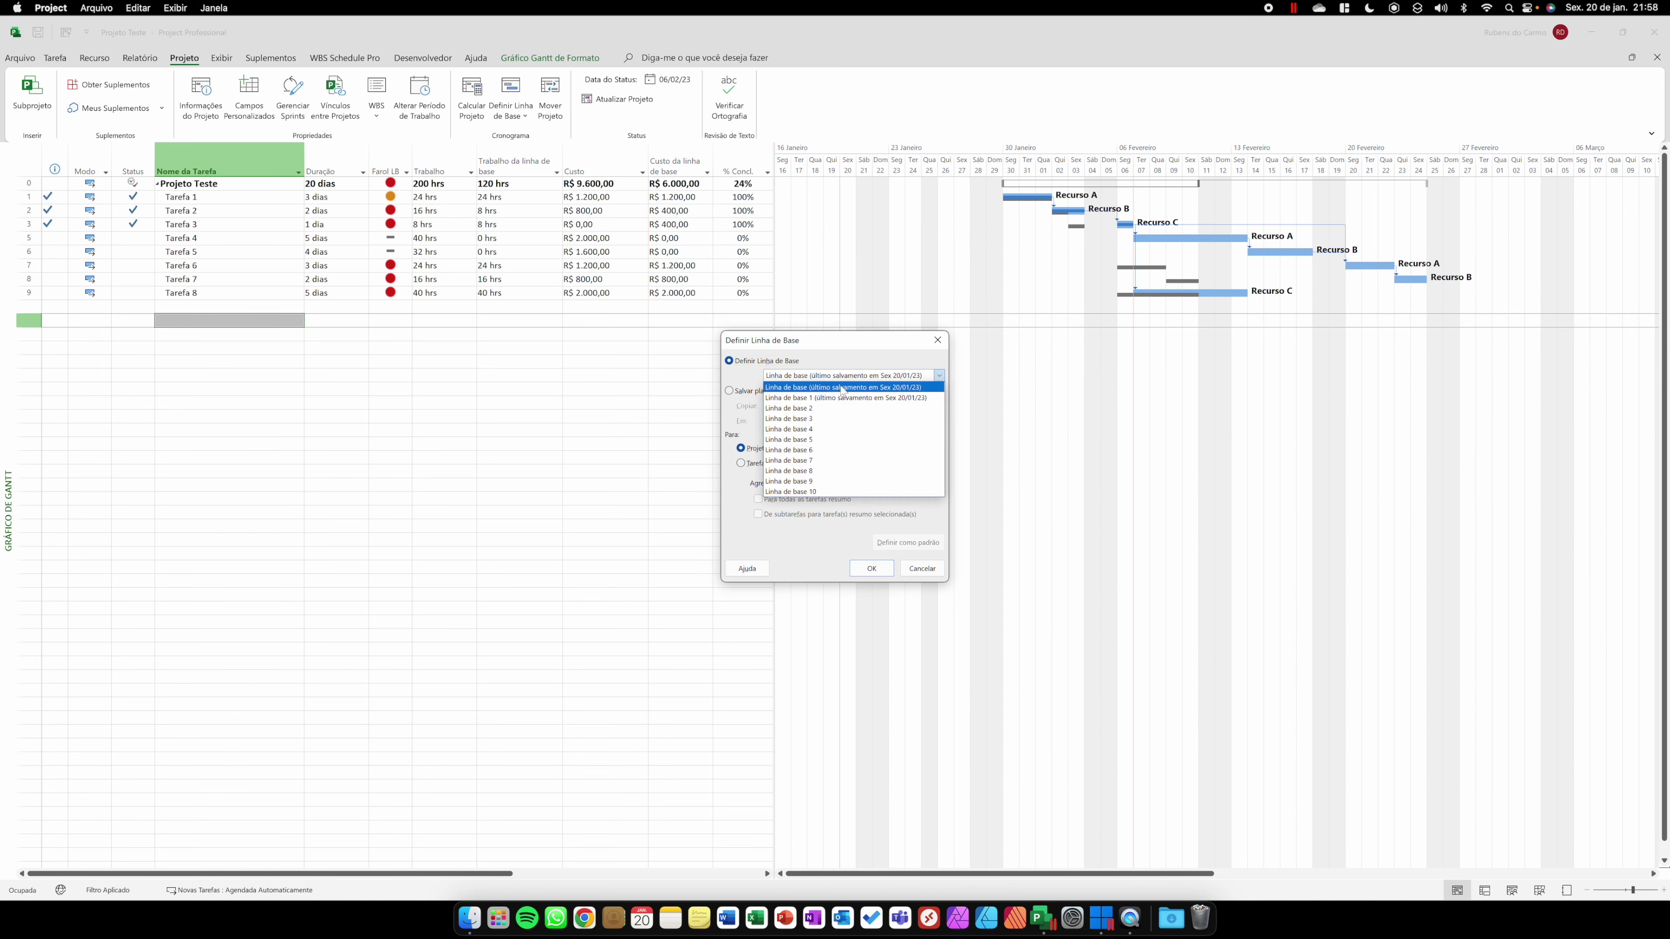
click(833, 385)
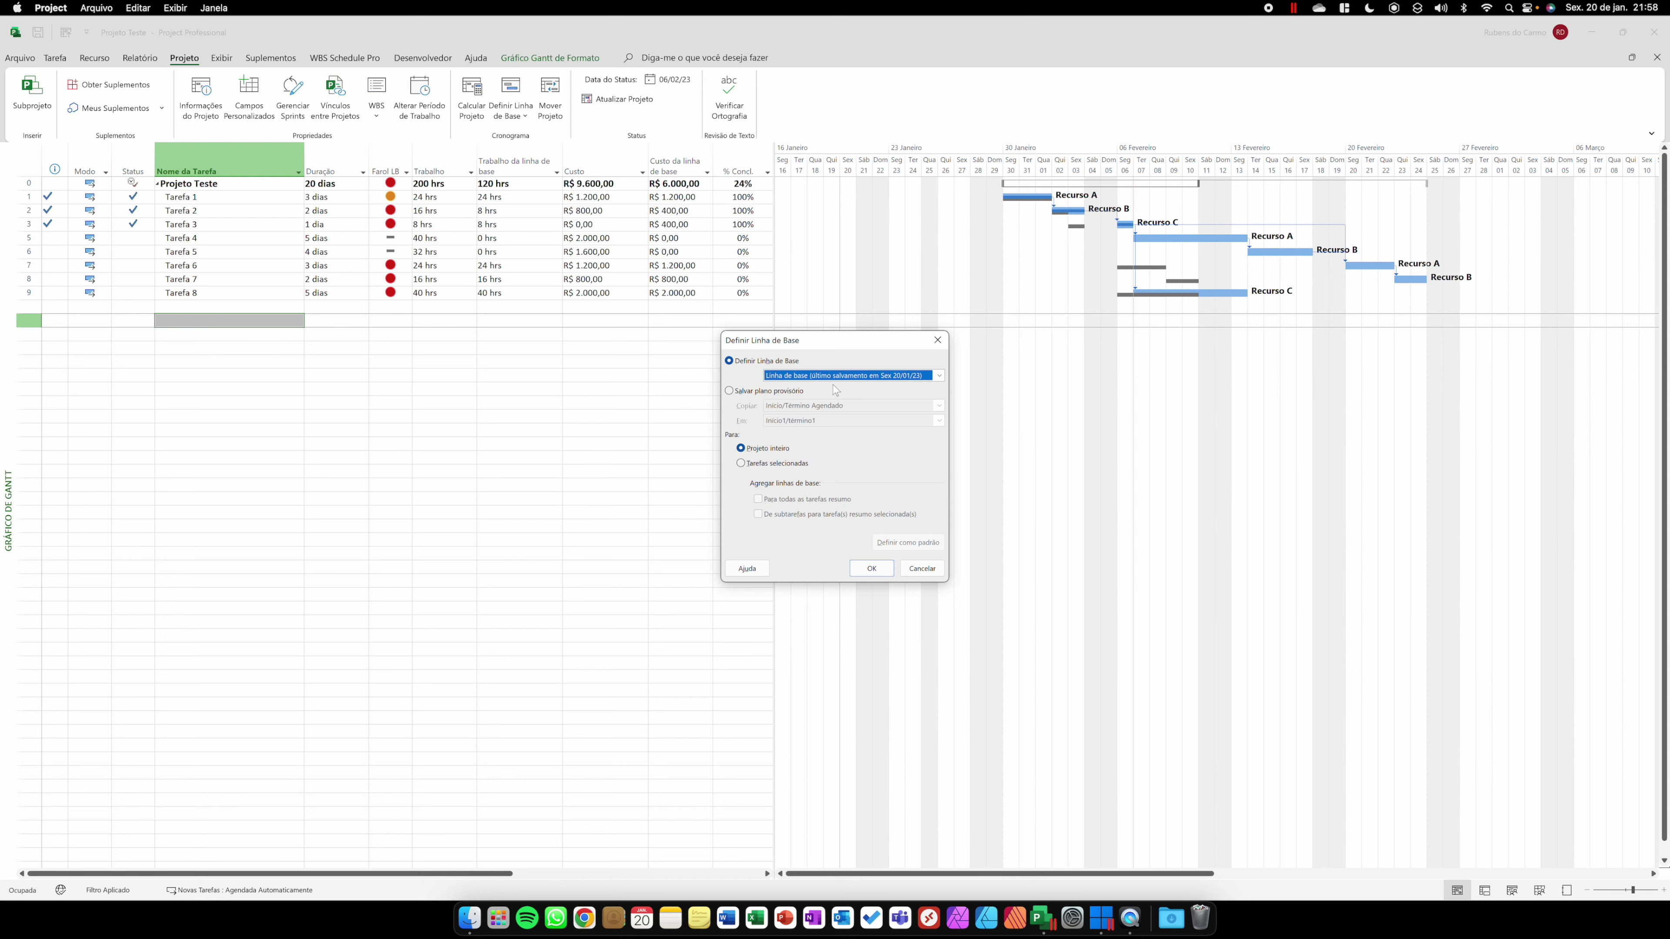
click(872, 569)
click(818, 508)
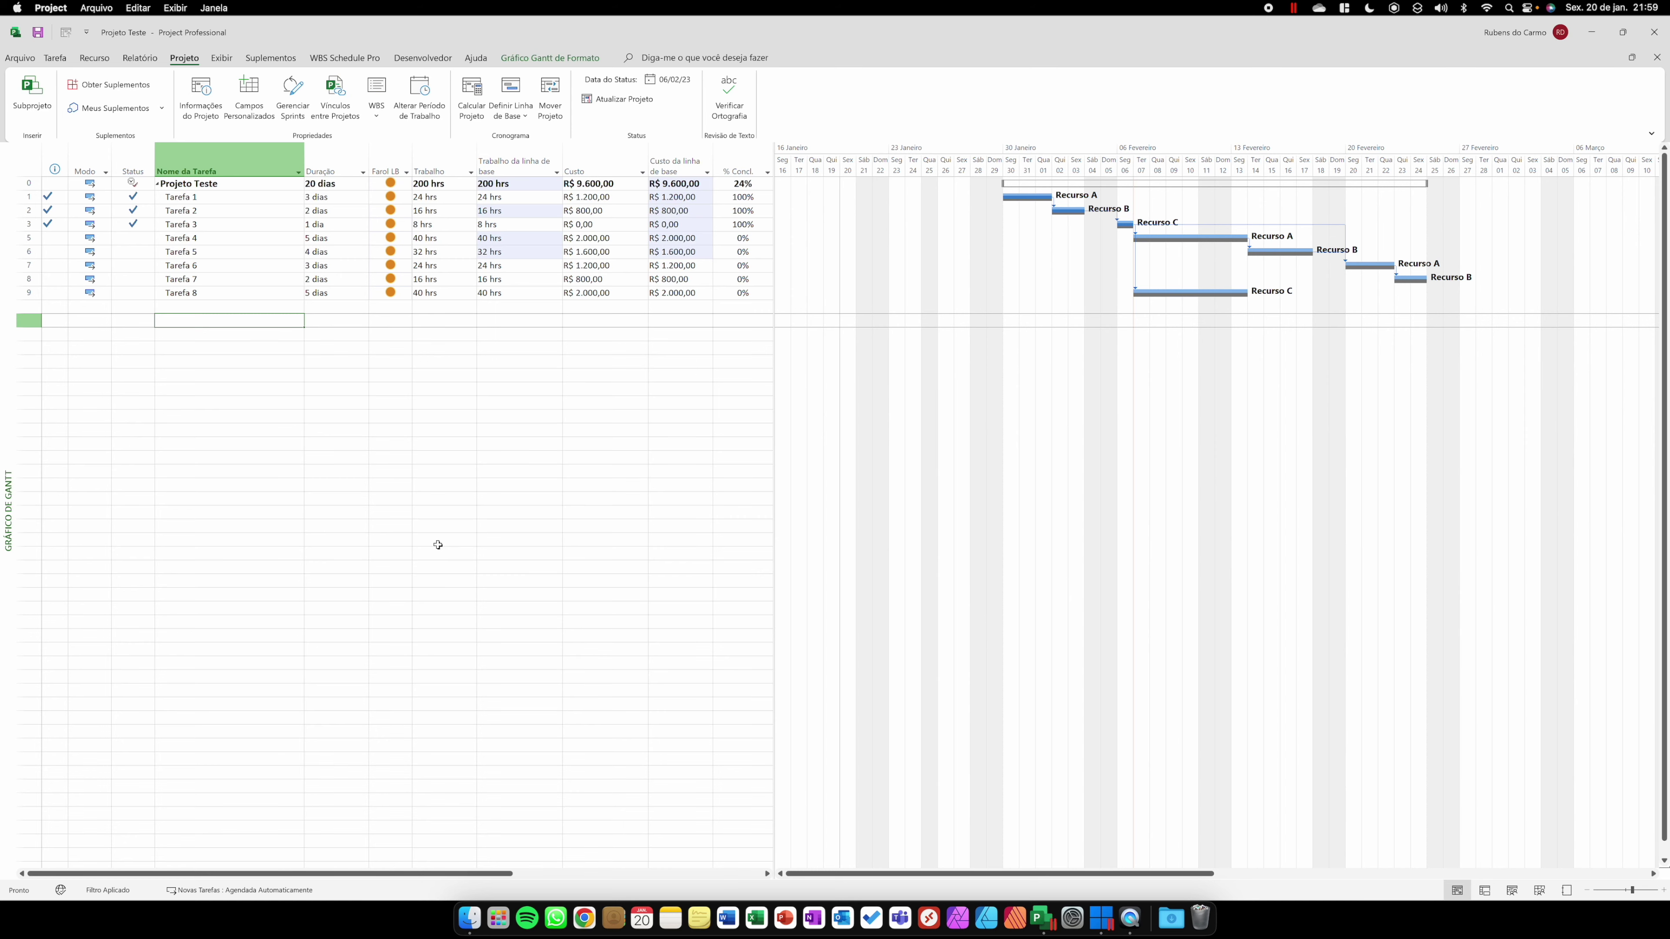
click(226, 212)
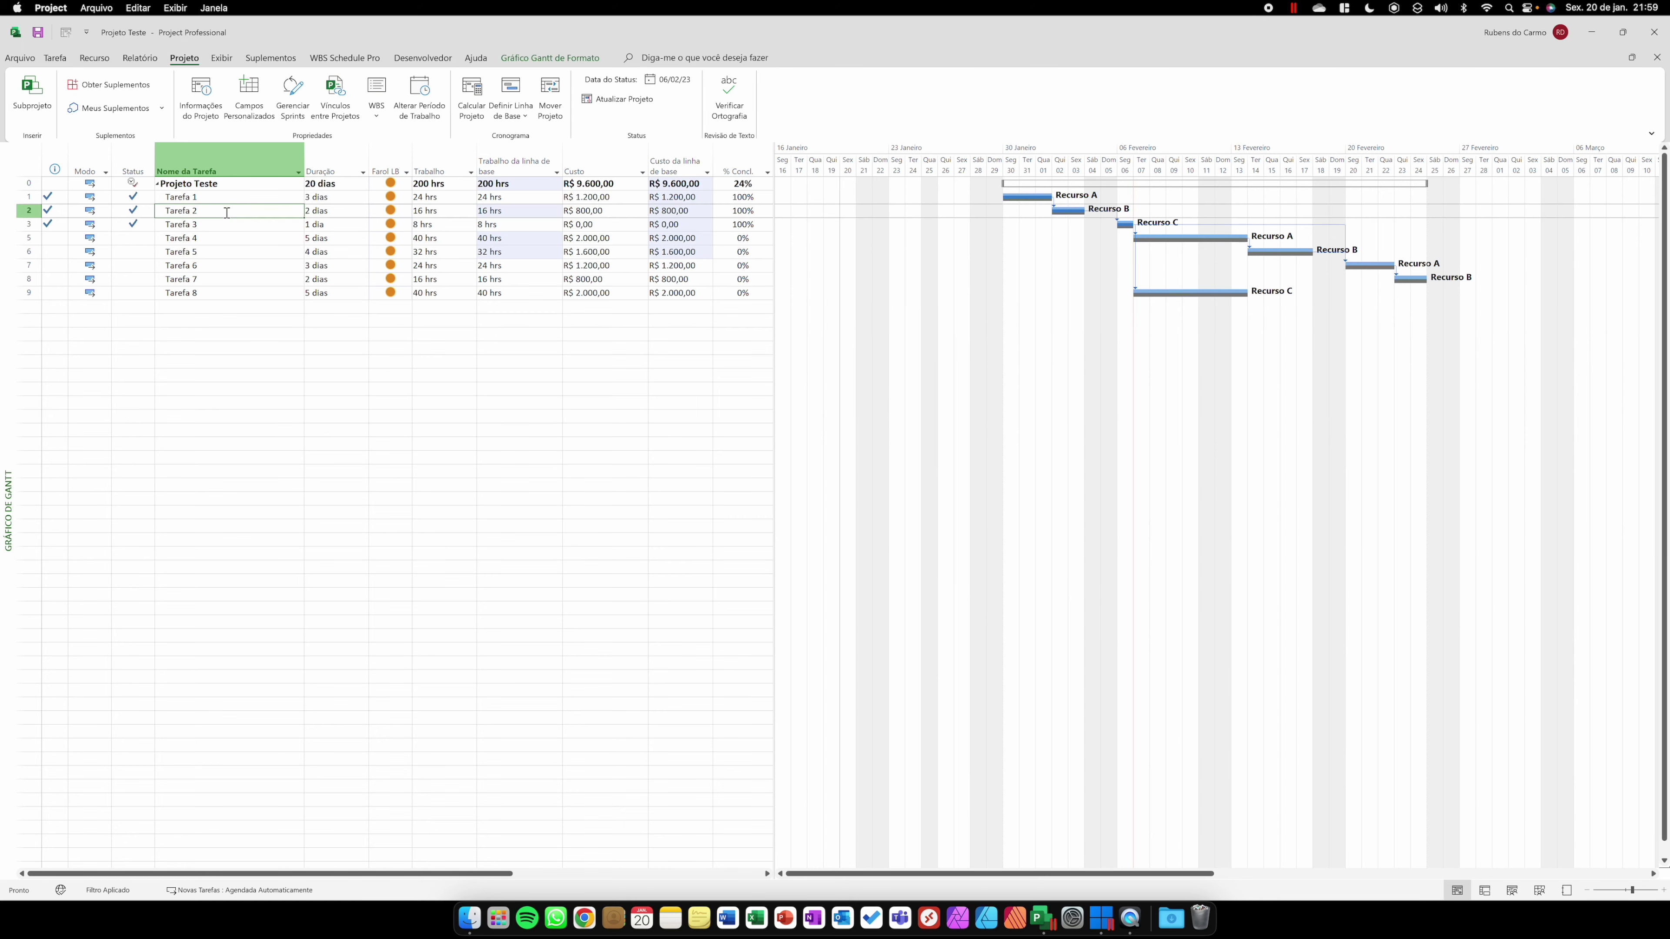
Compare the work and cost of Tarefa 2, Tarefa 3, Tarefa 8 and the project summary with their baseline values.
click(344, 211)
click(435, 213)
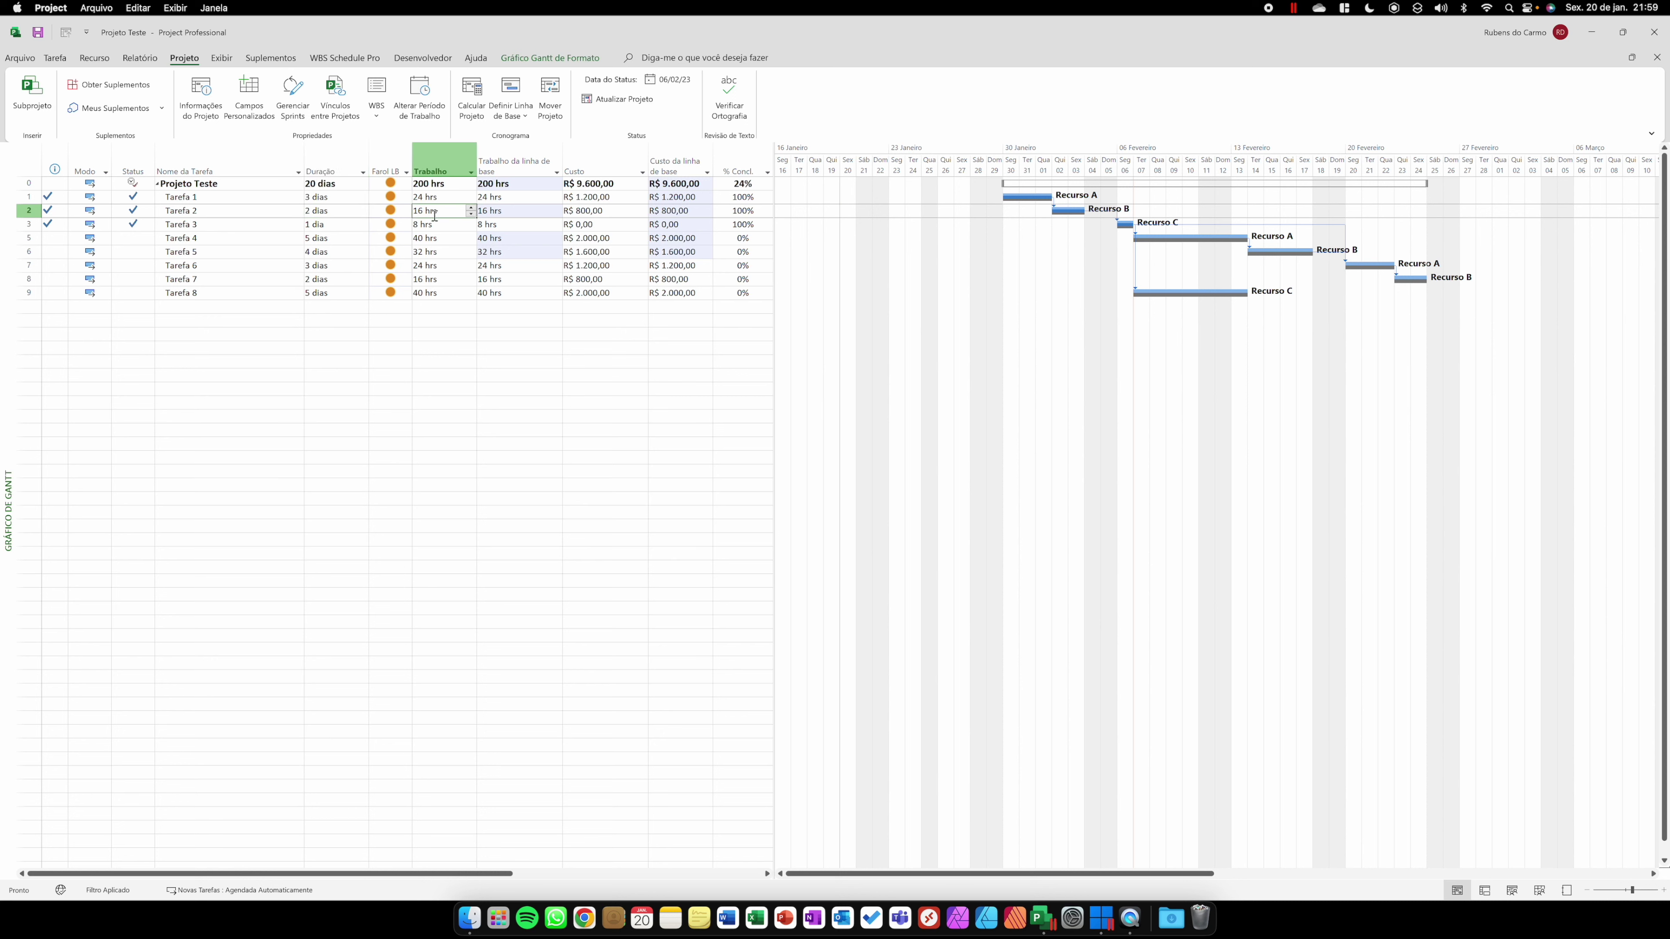
click(621, 210)
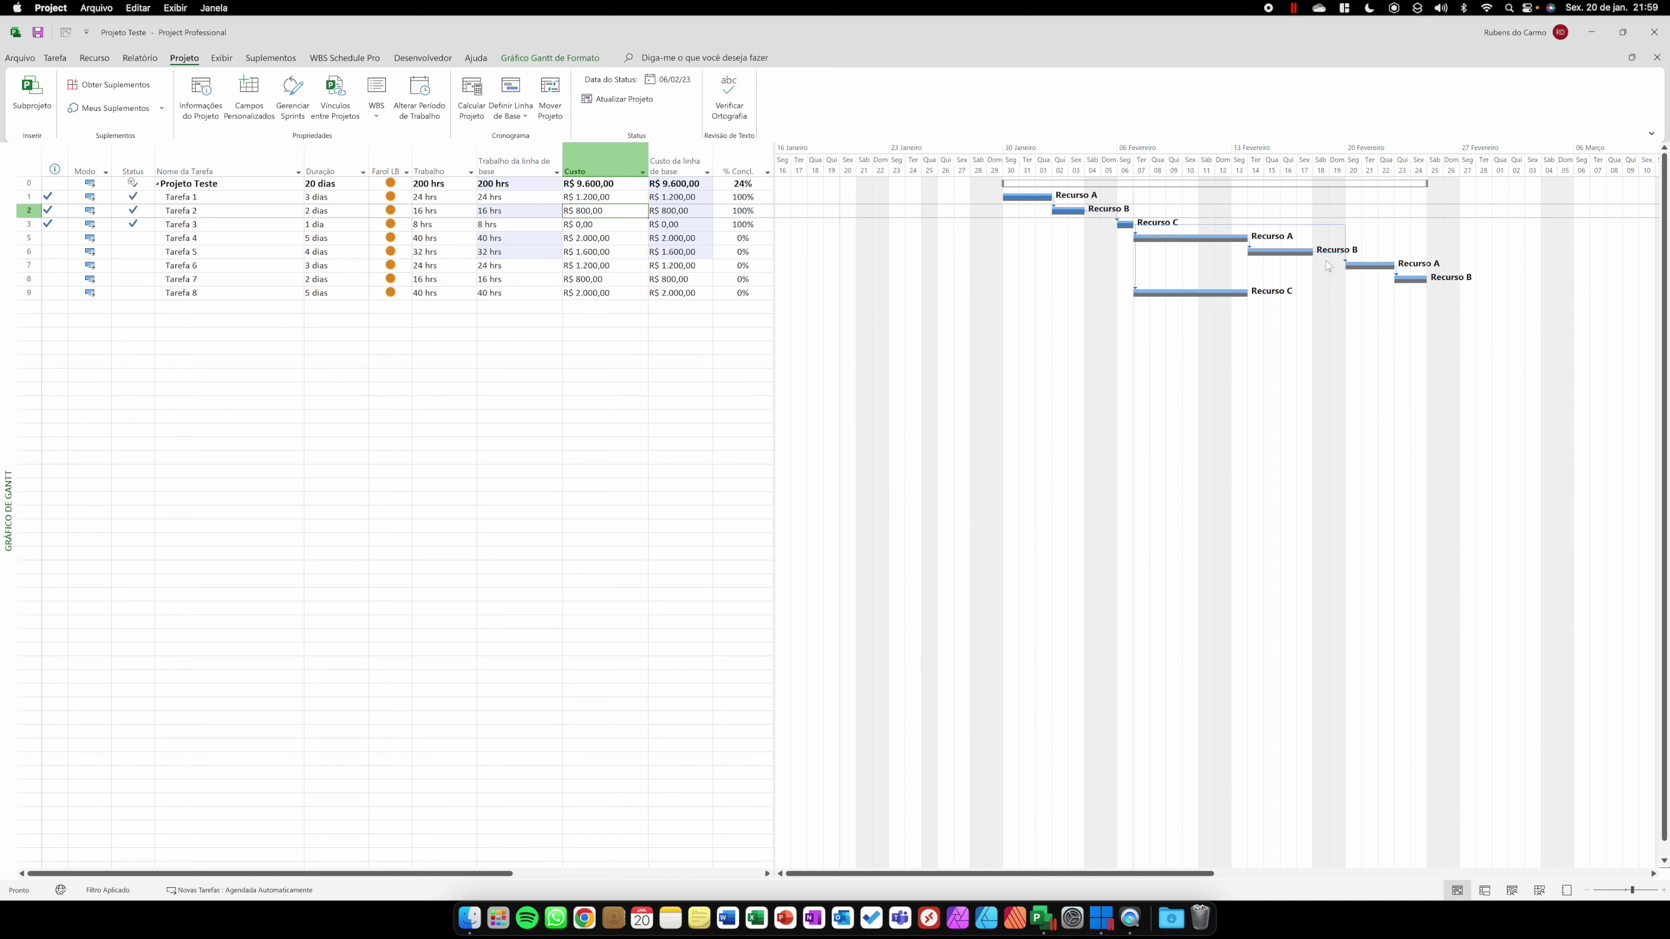
click(206, 224)
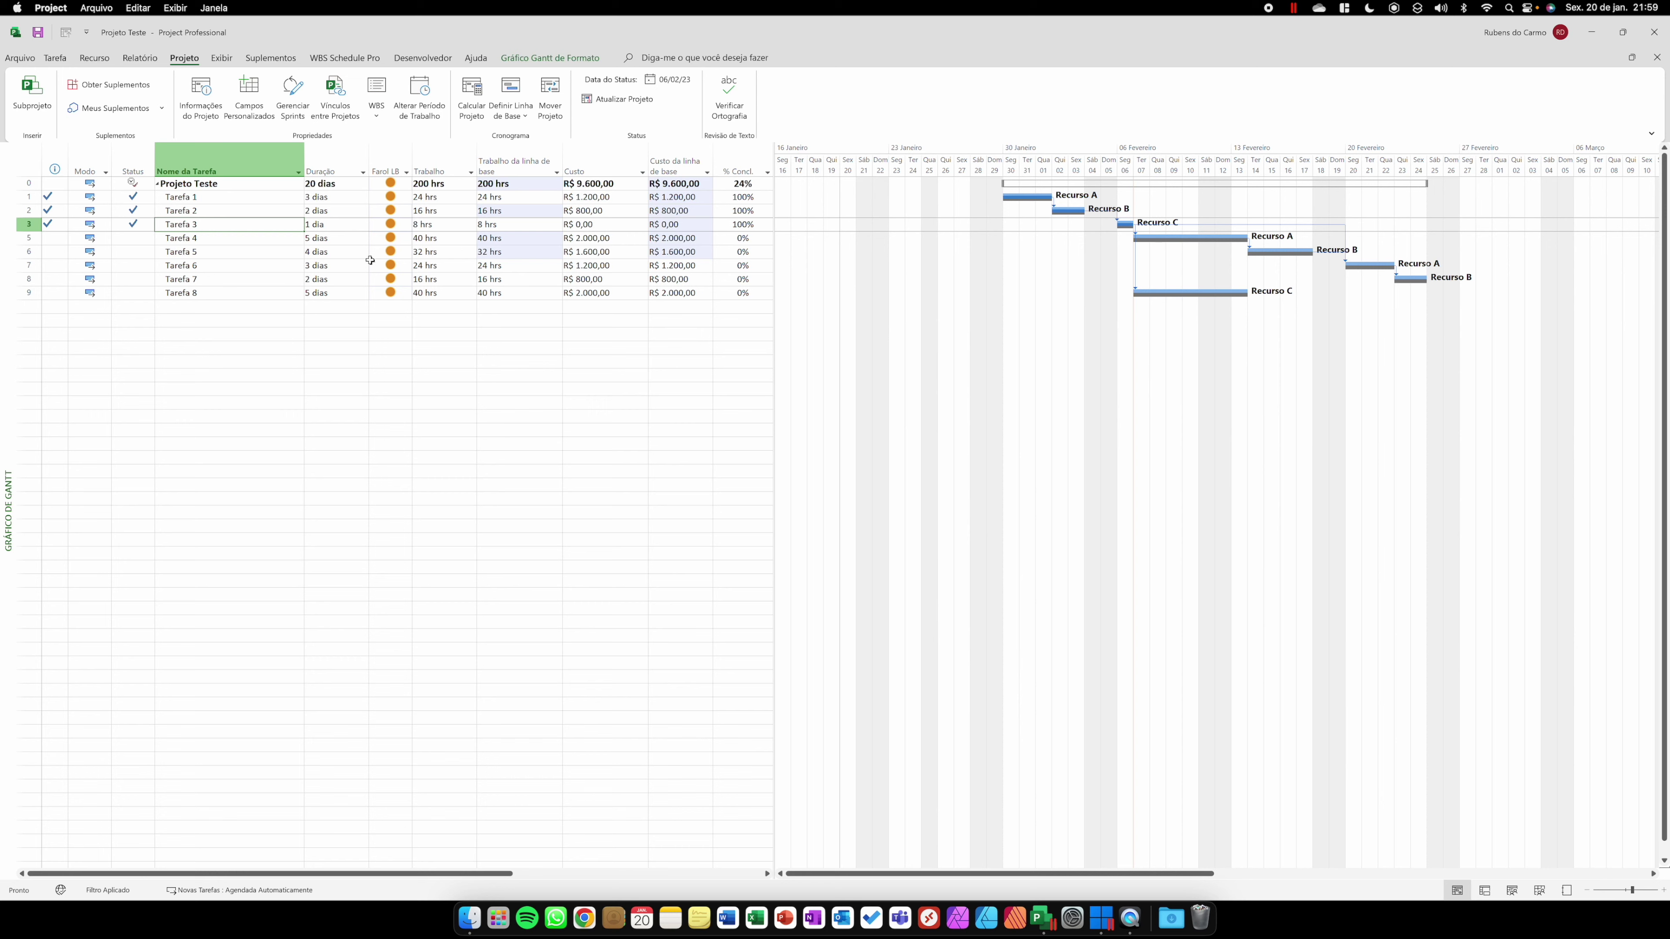
click(276, 211)
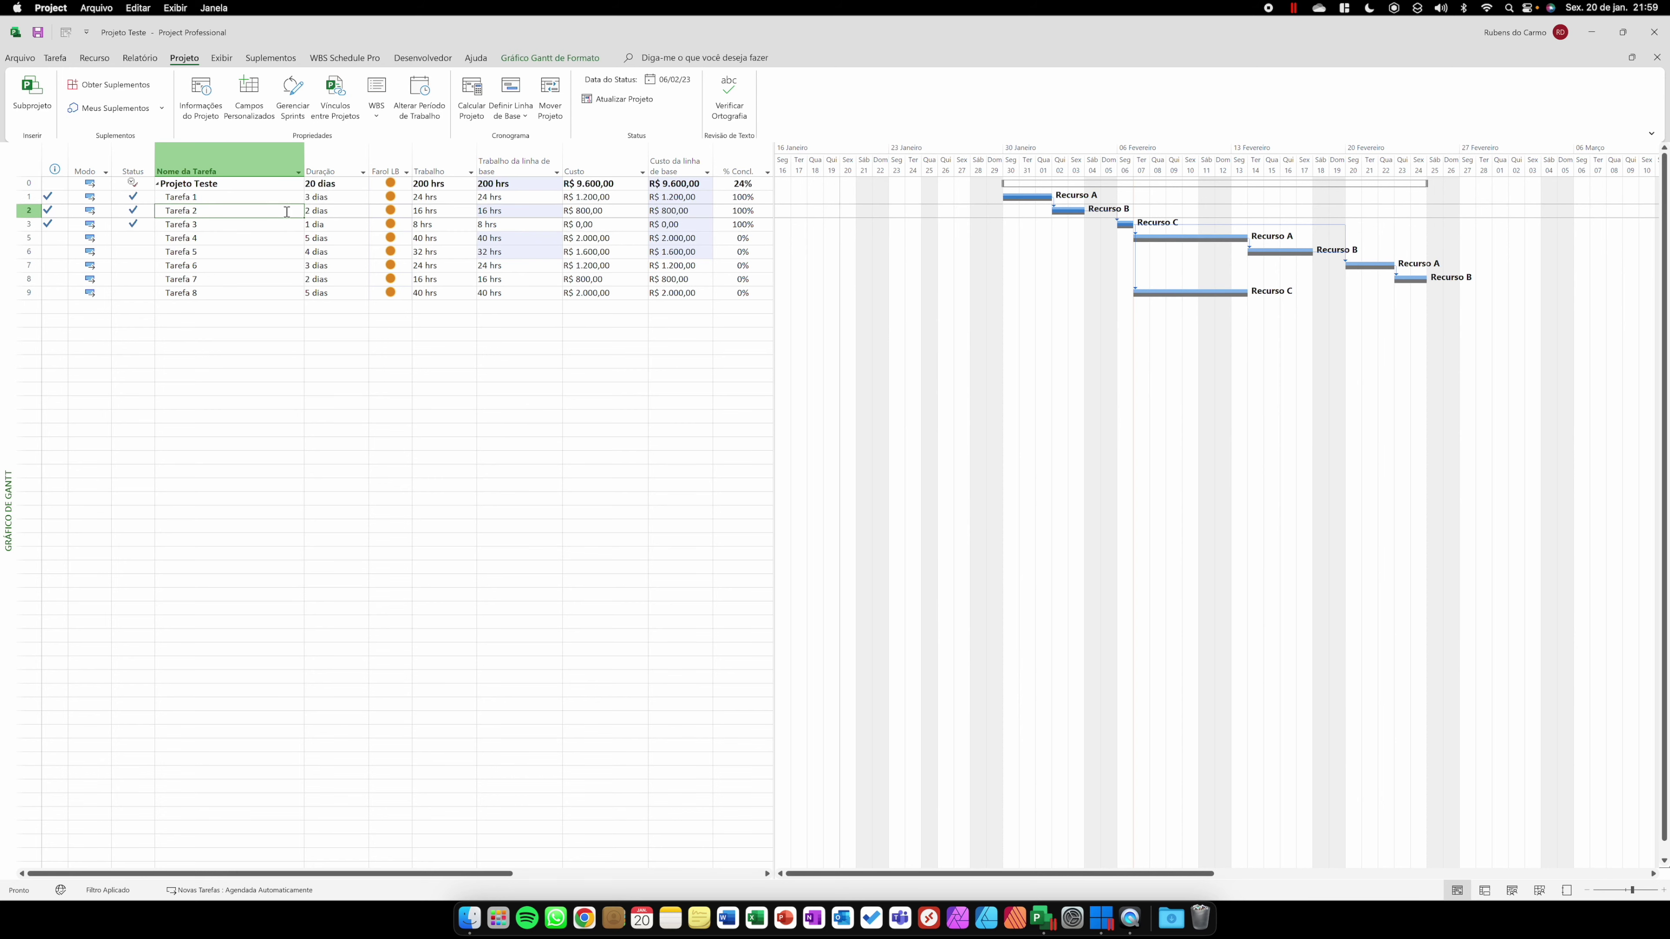
click(246, 226)
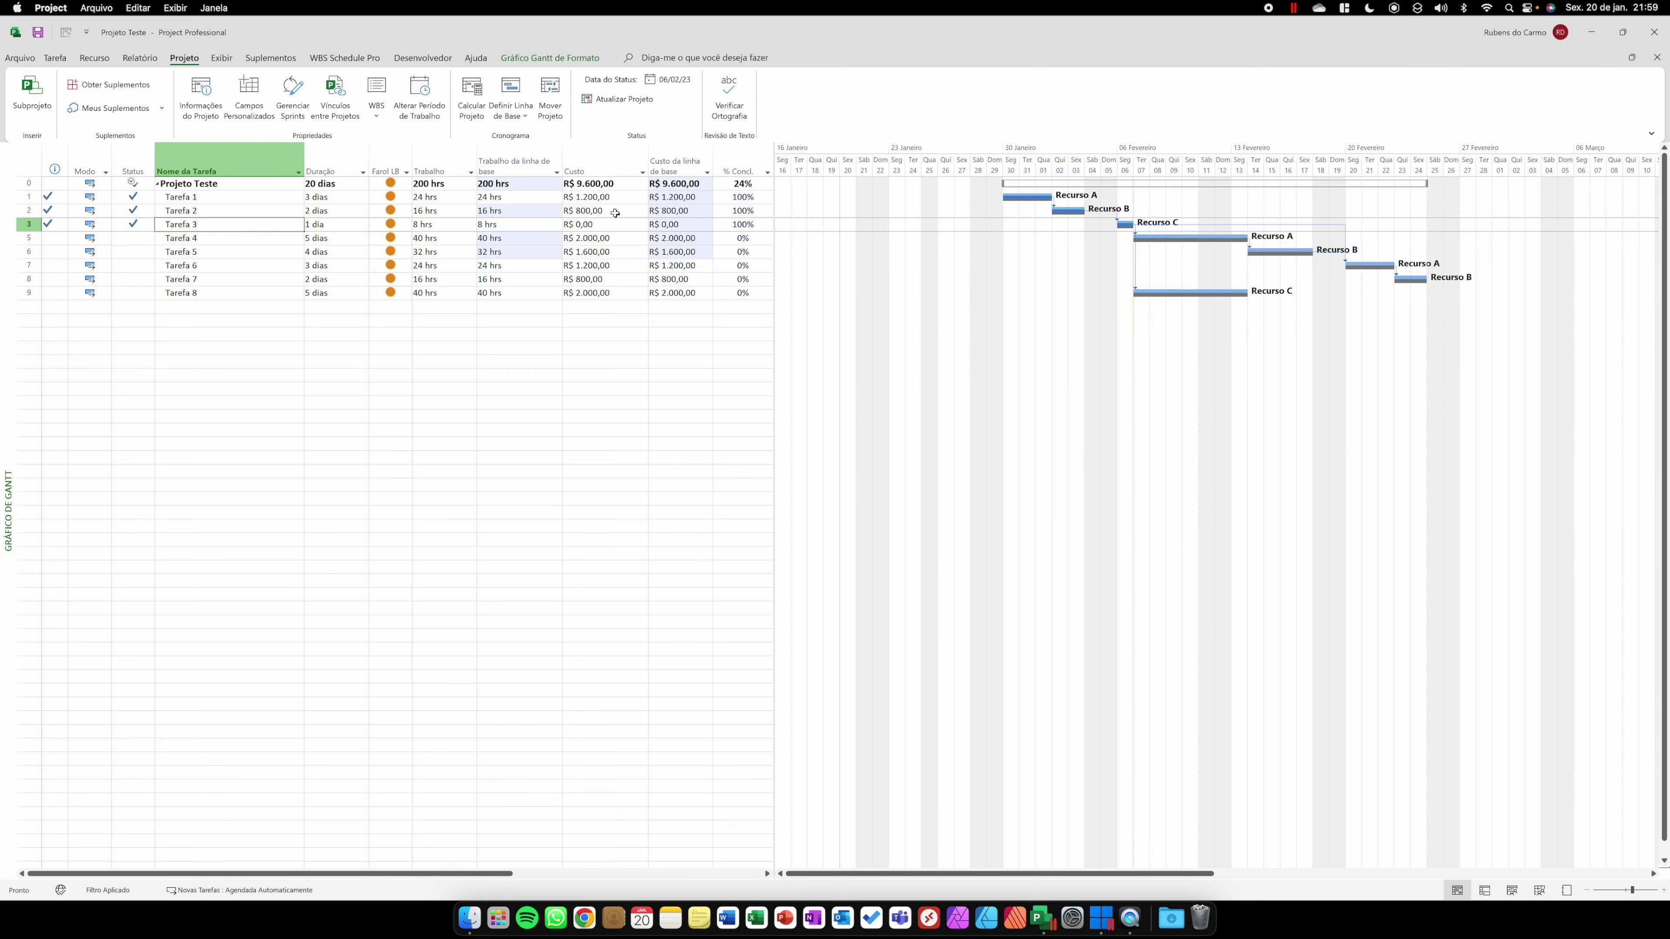
click(211, 295)
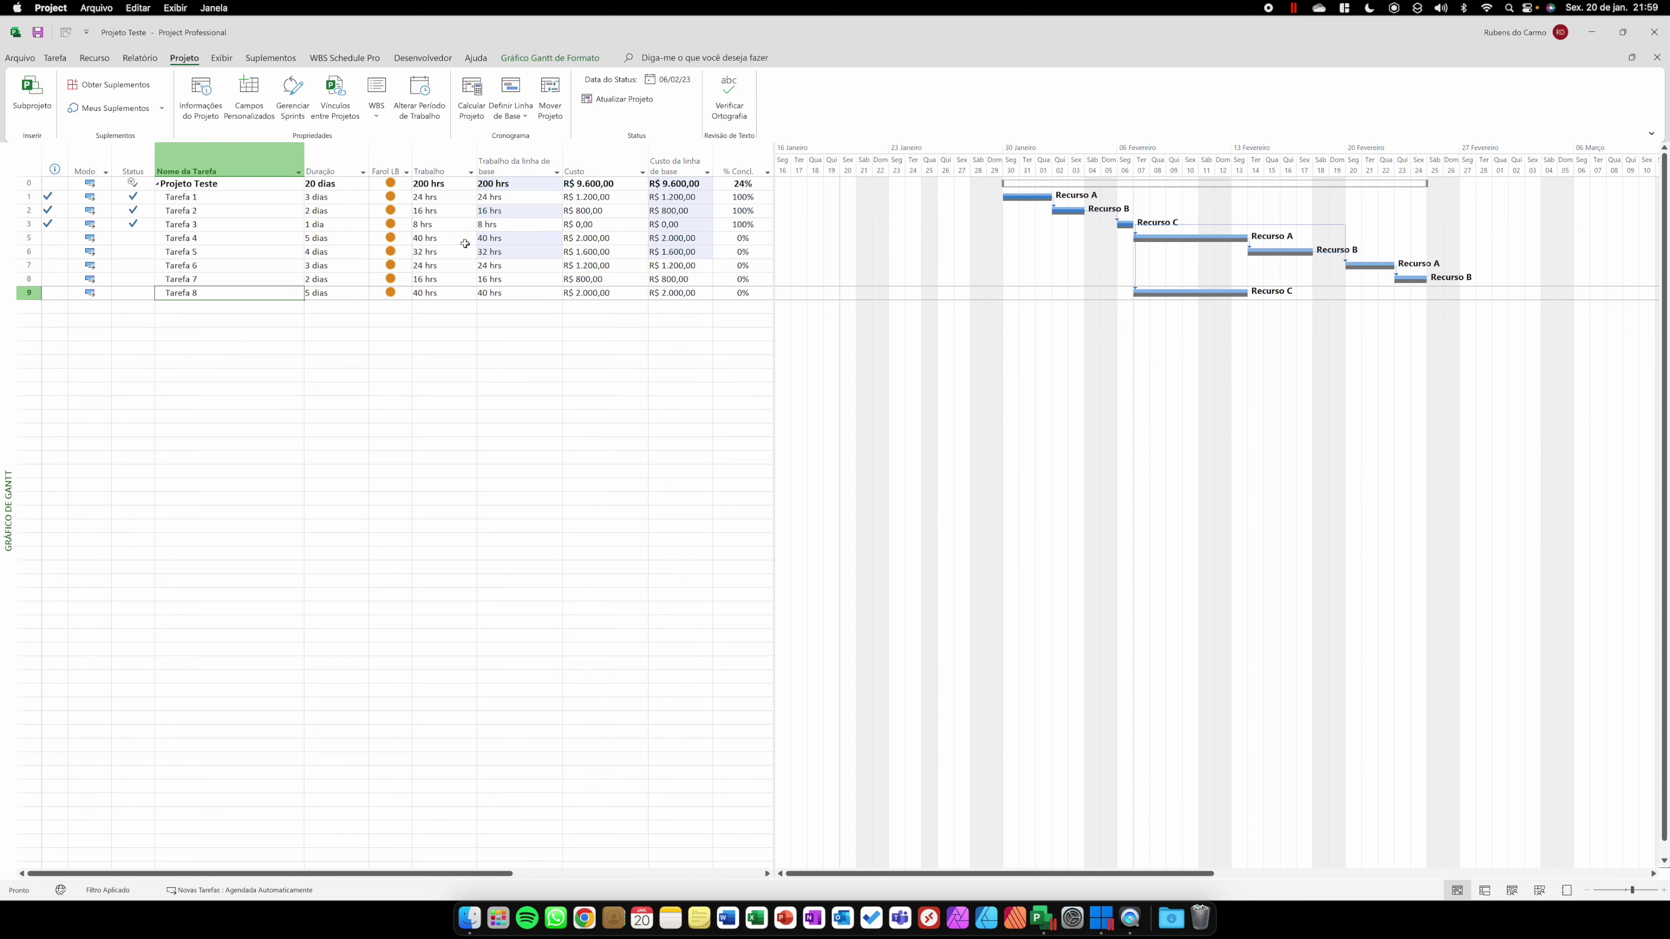
click(675, 191)
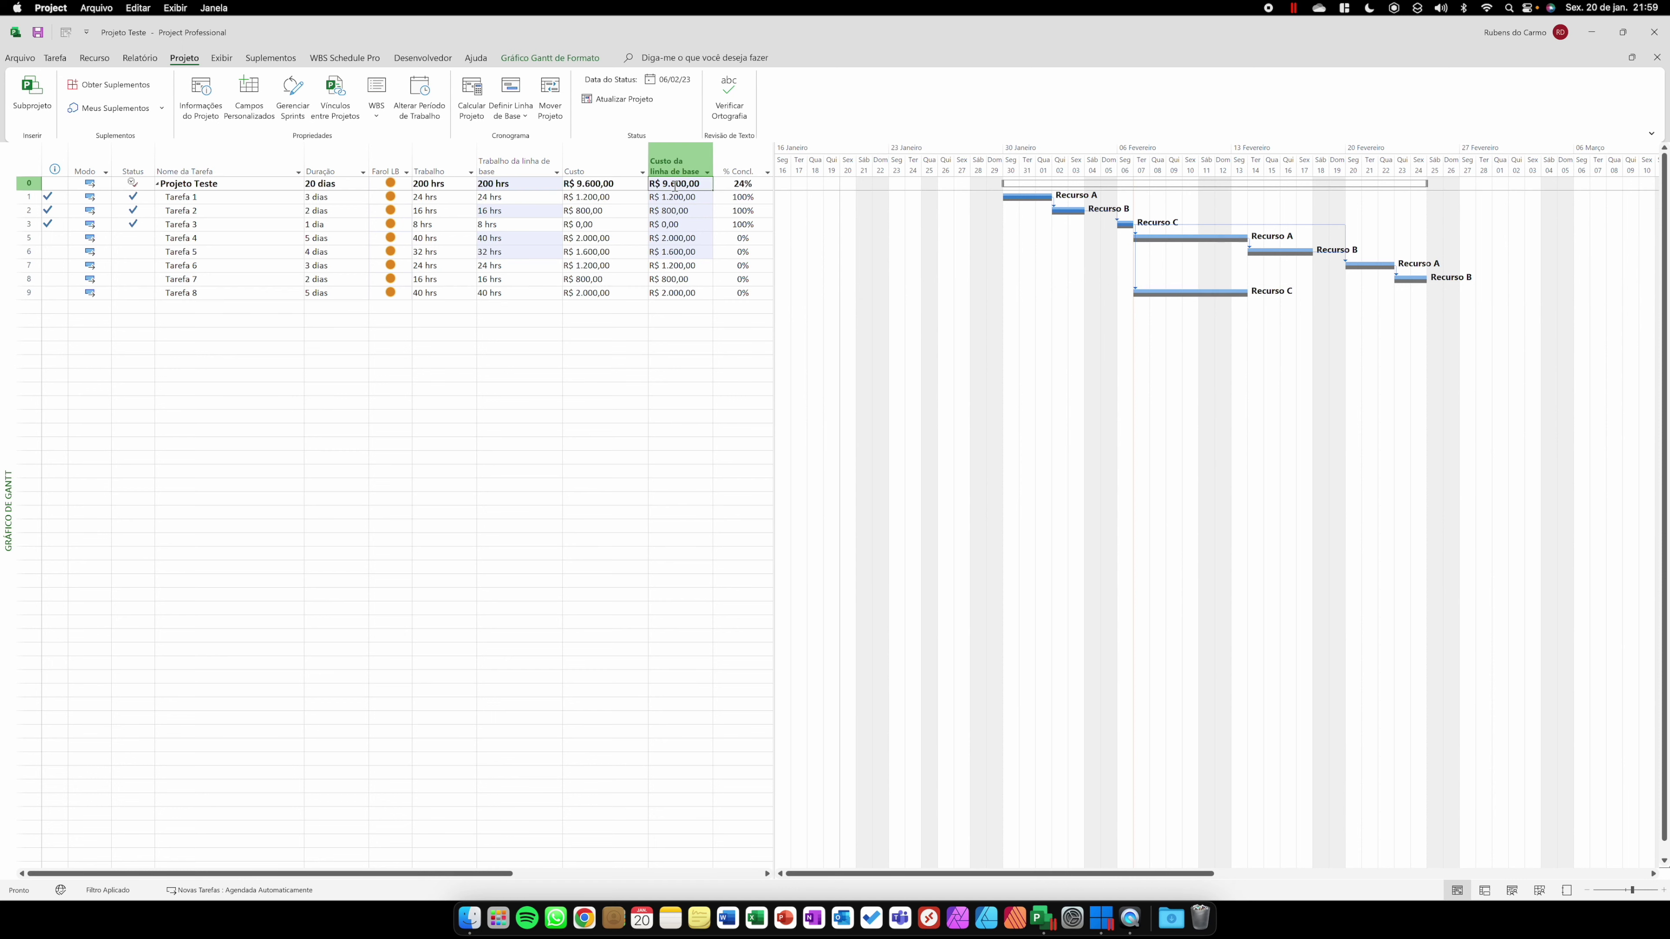
click(590, 188)
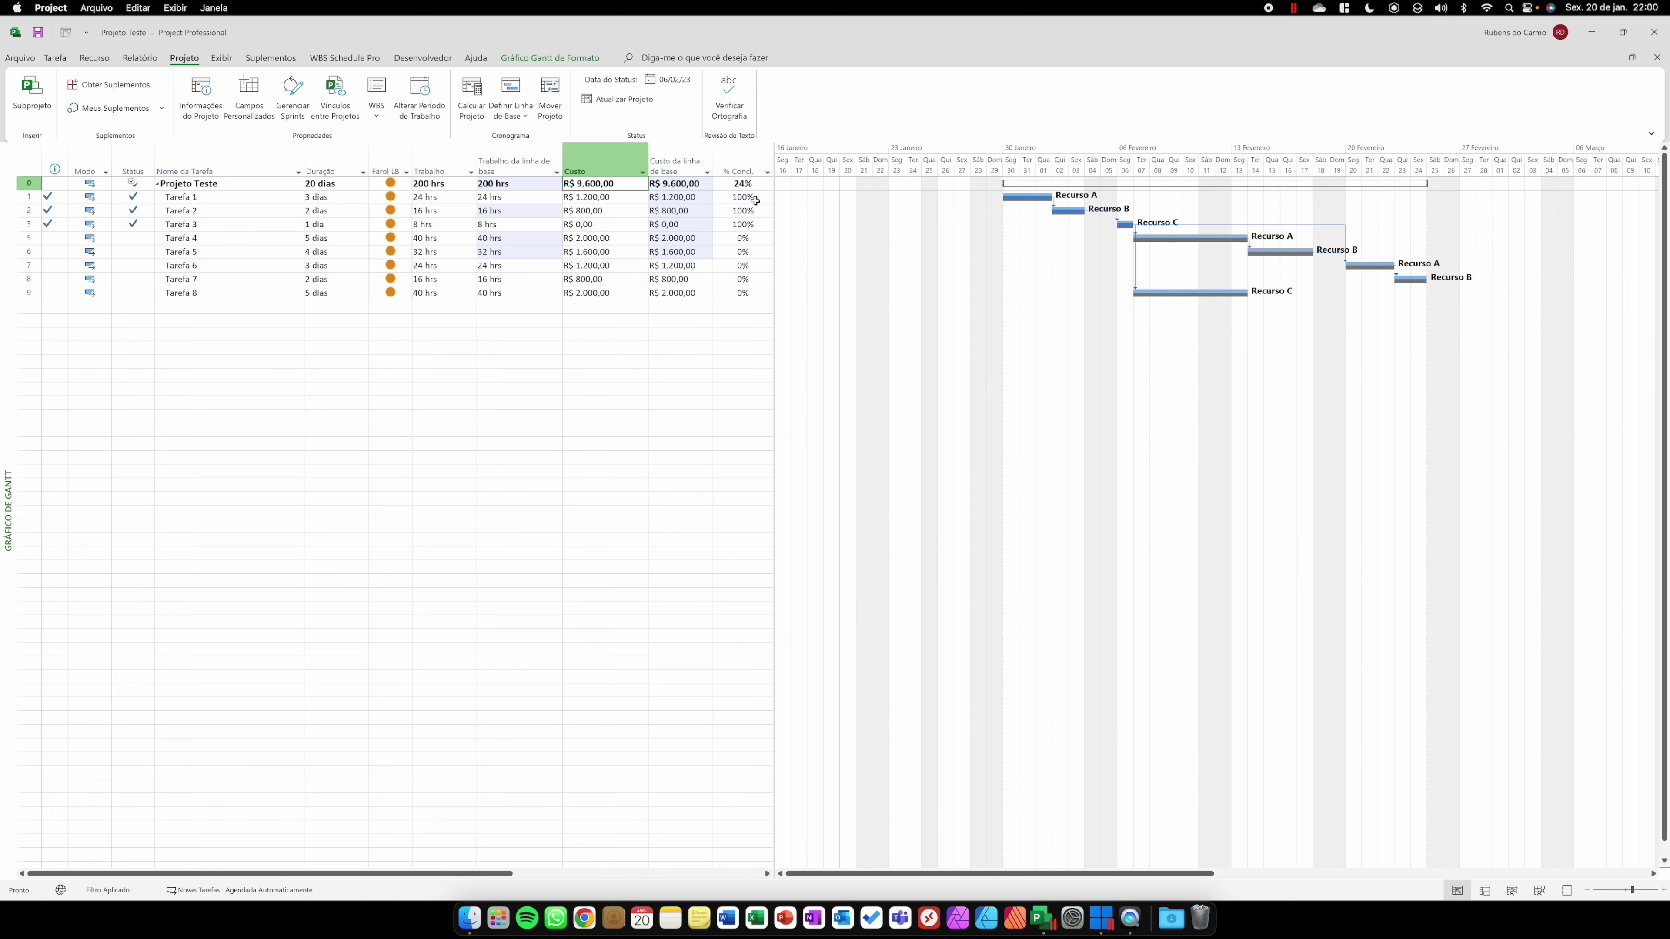
click(513, 116)
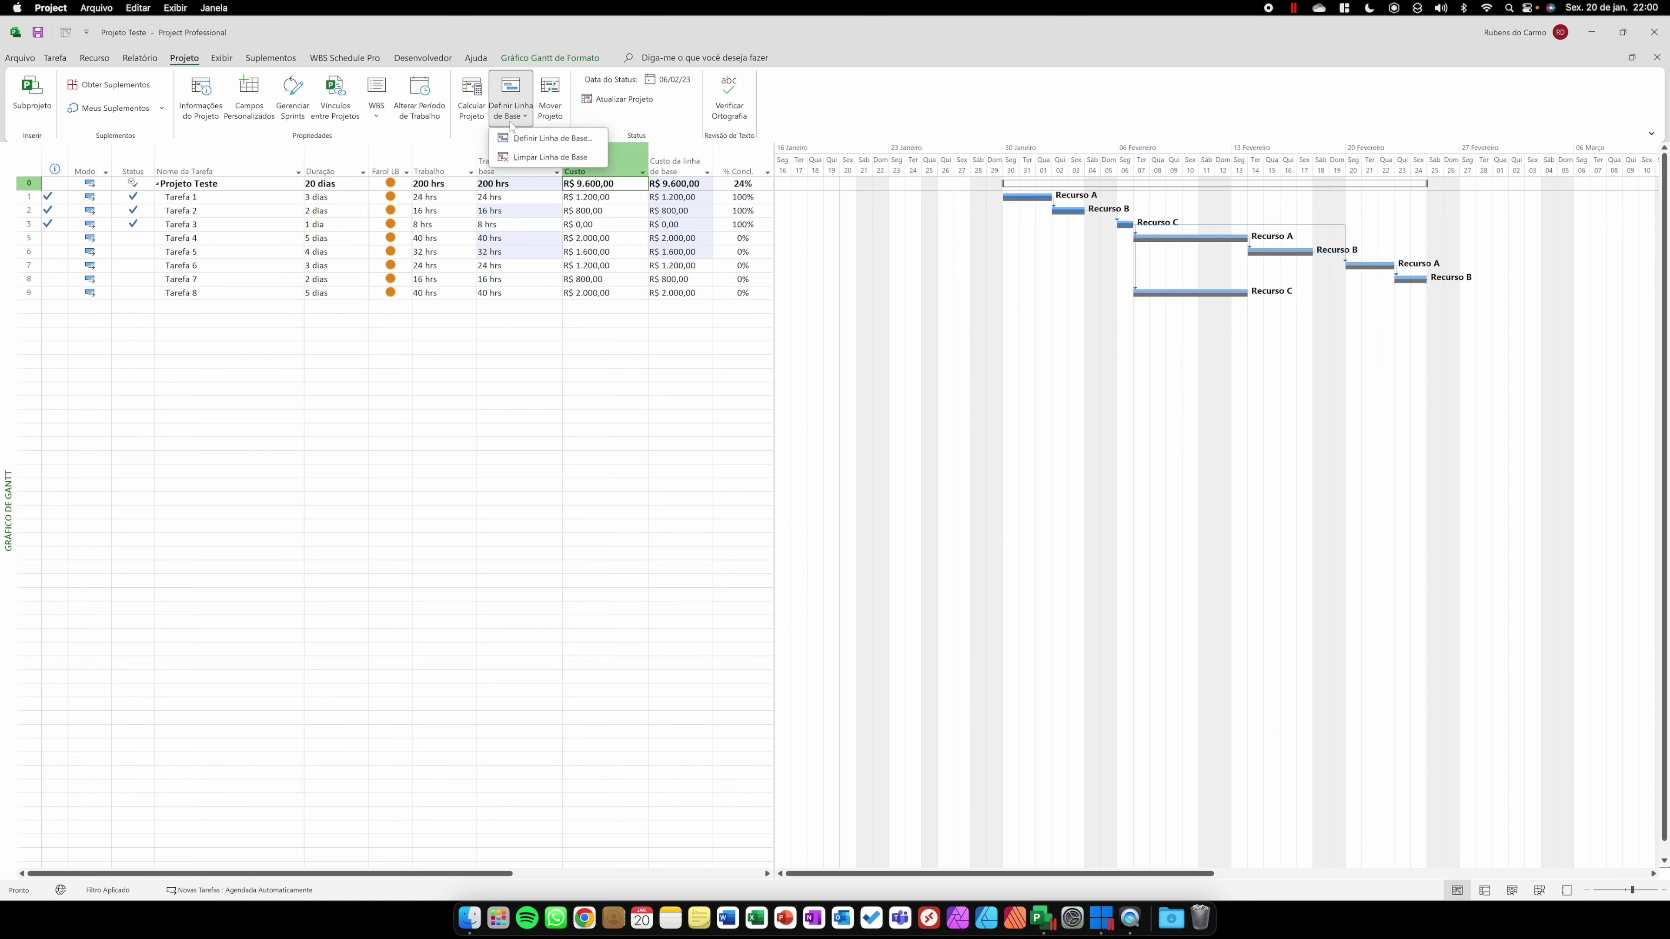
click(526, 137)
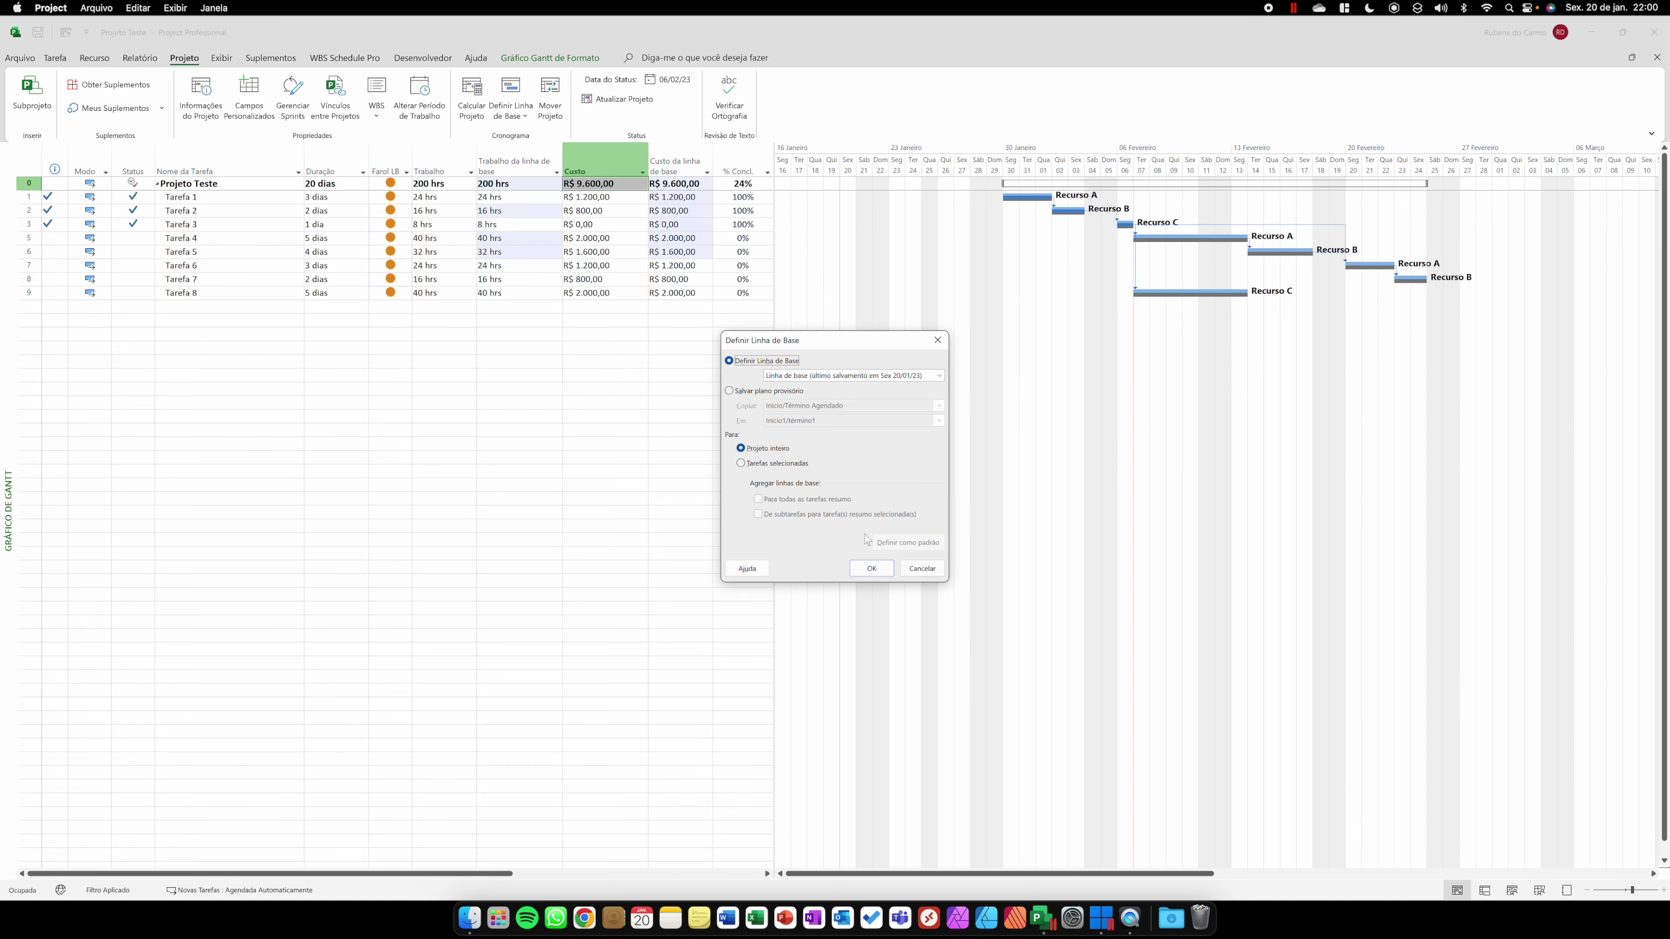
click(921, 568)
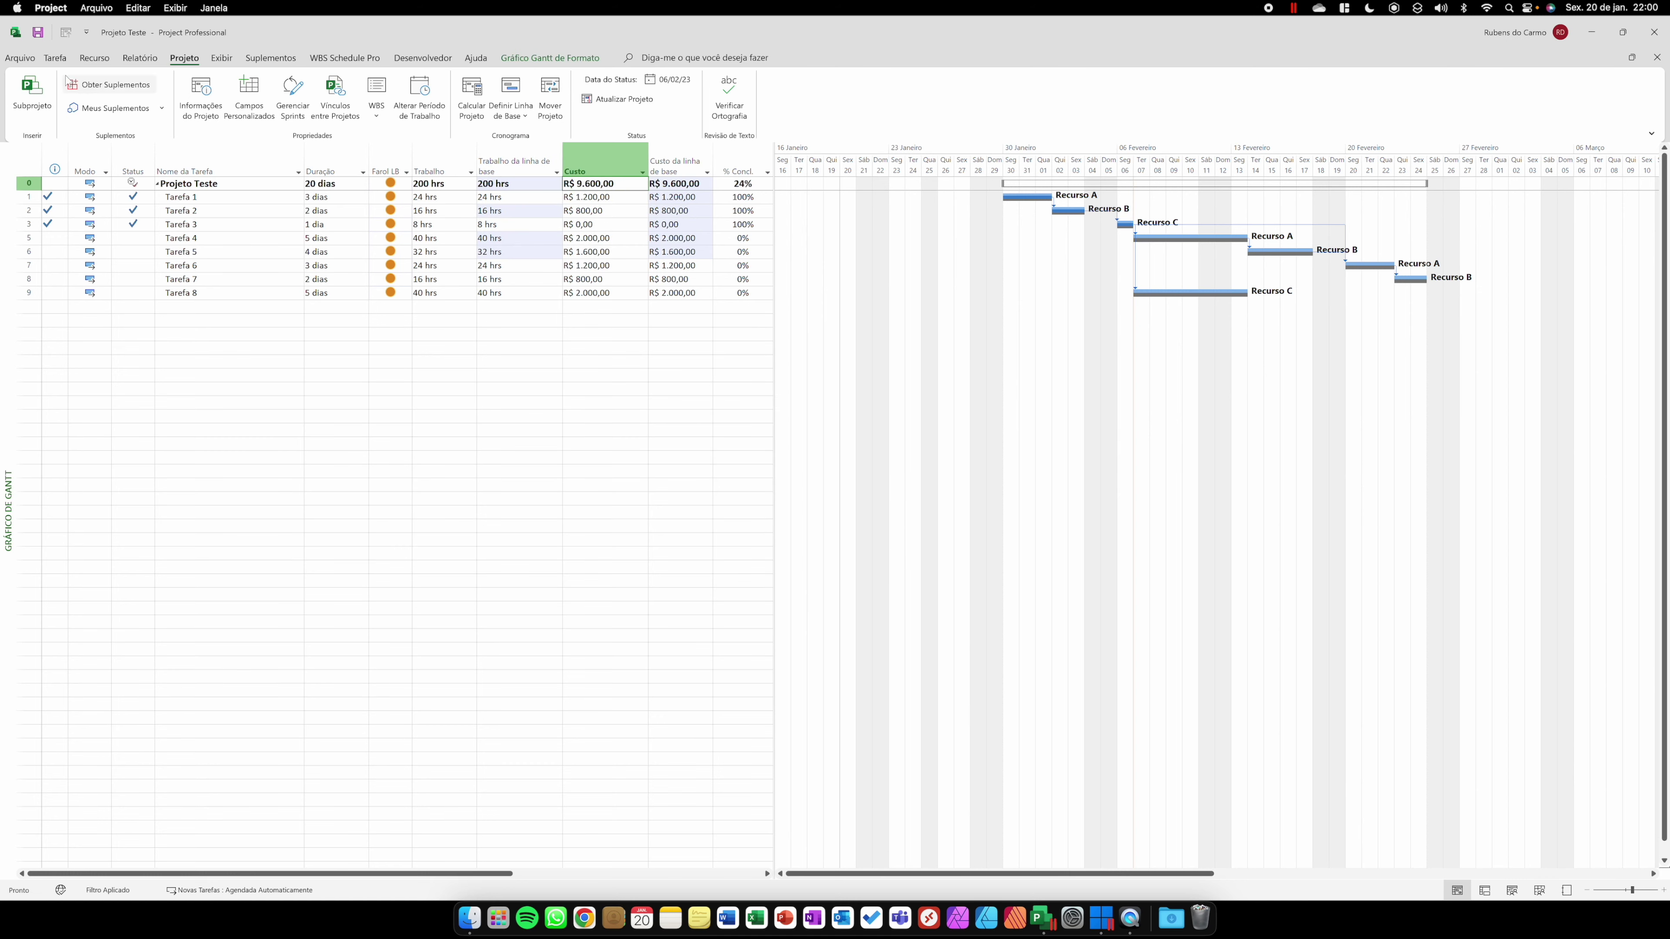
Undo the whole-project overwrite of the main baseline.
click(56, 58)
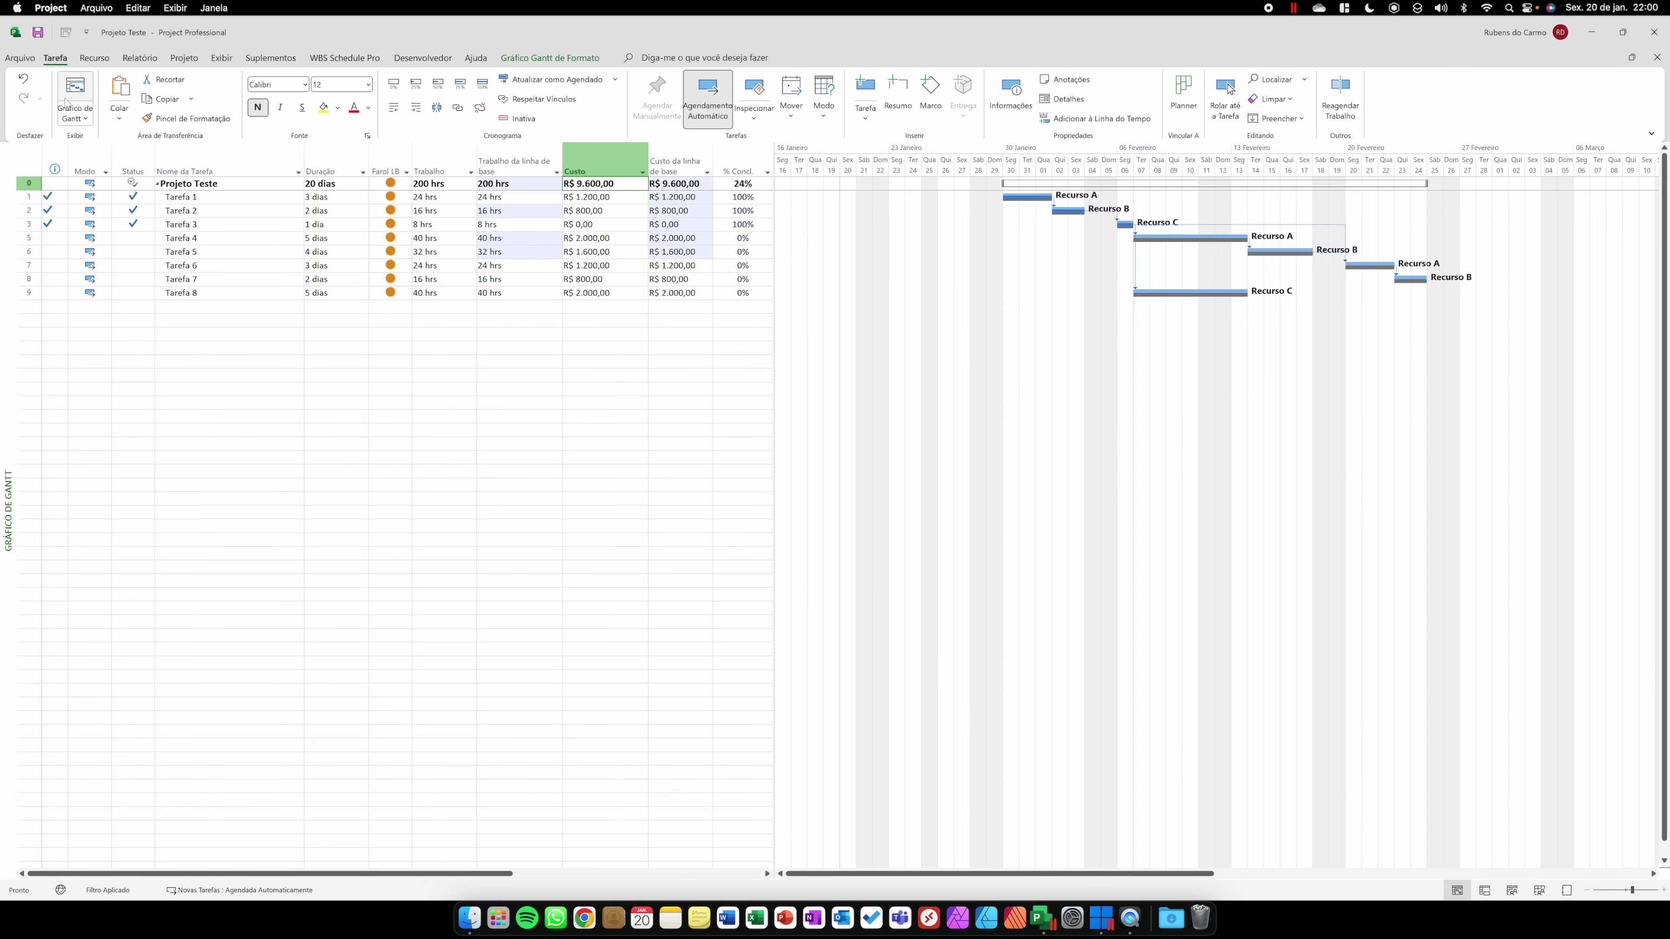
click(25, 79)
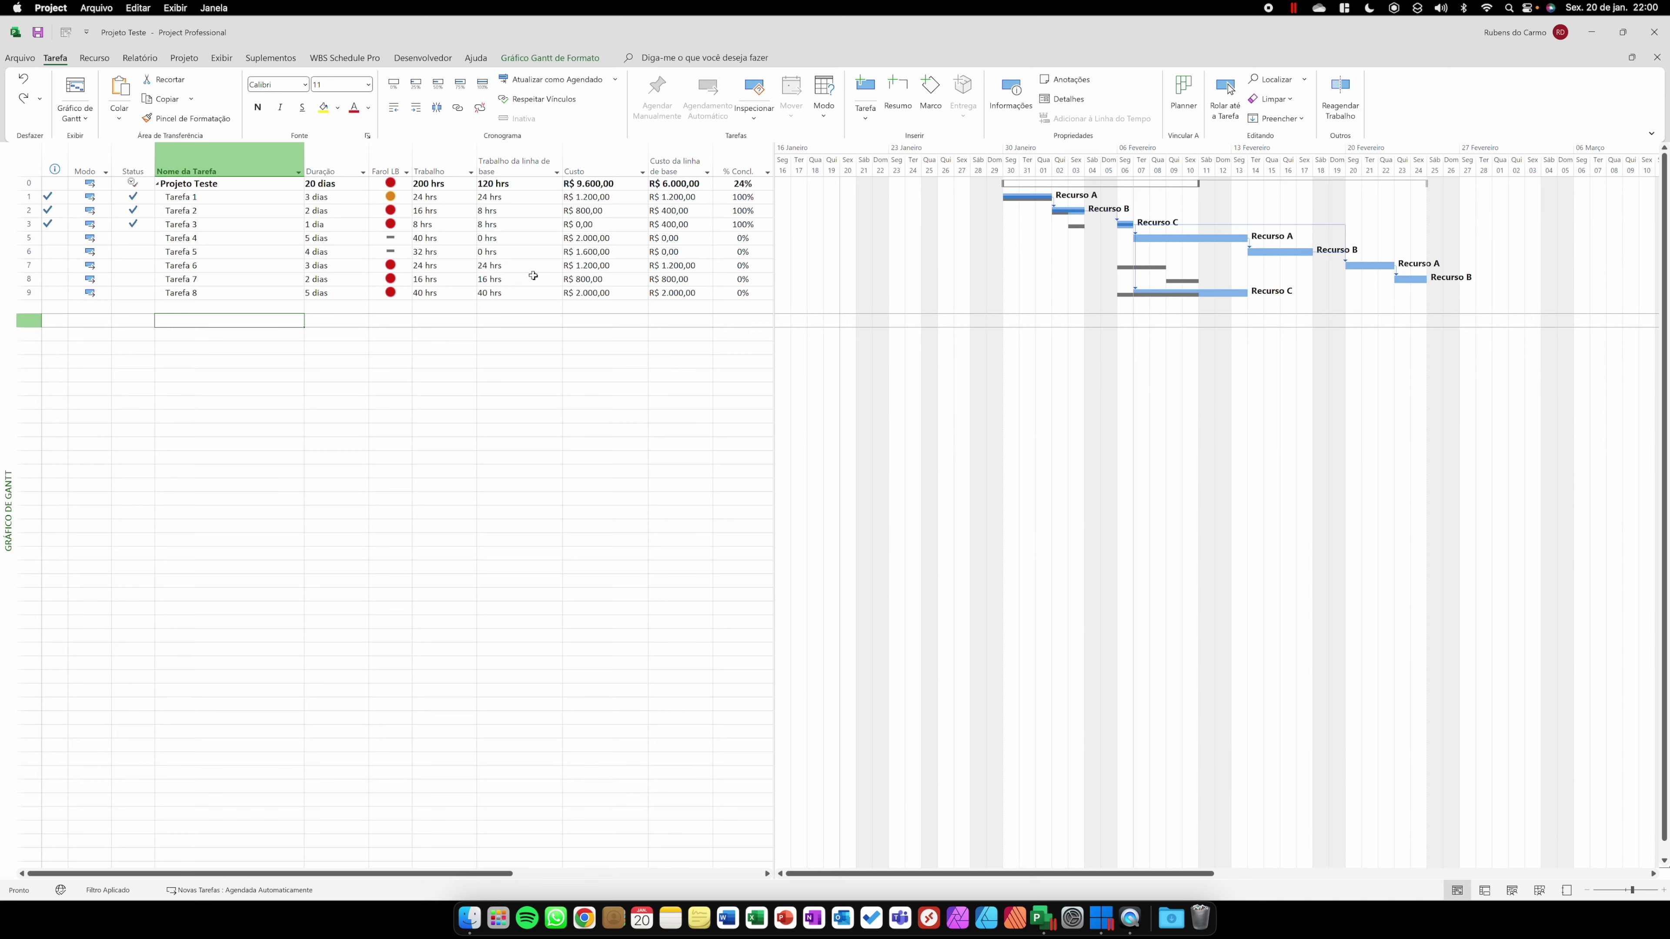
Examine which baselines are available for saving the project, and close the baseline settings without saving.
click(184, 58)
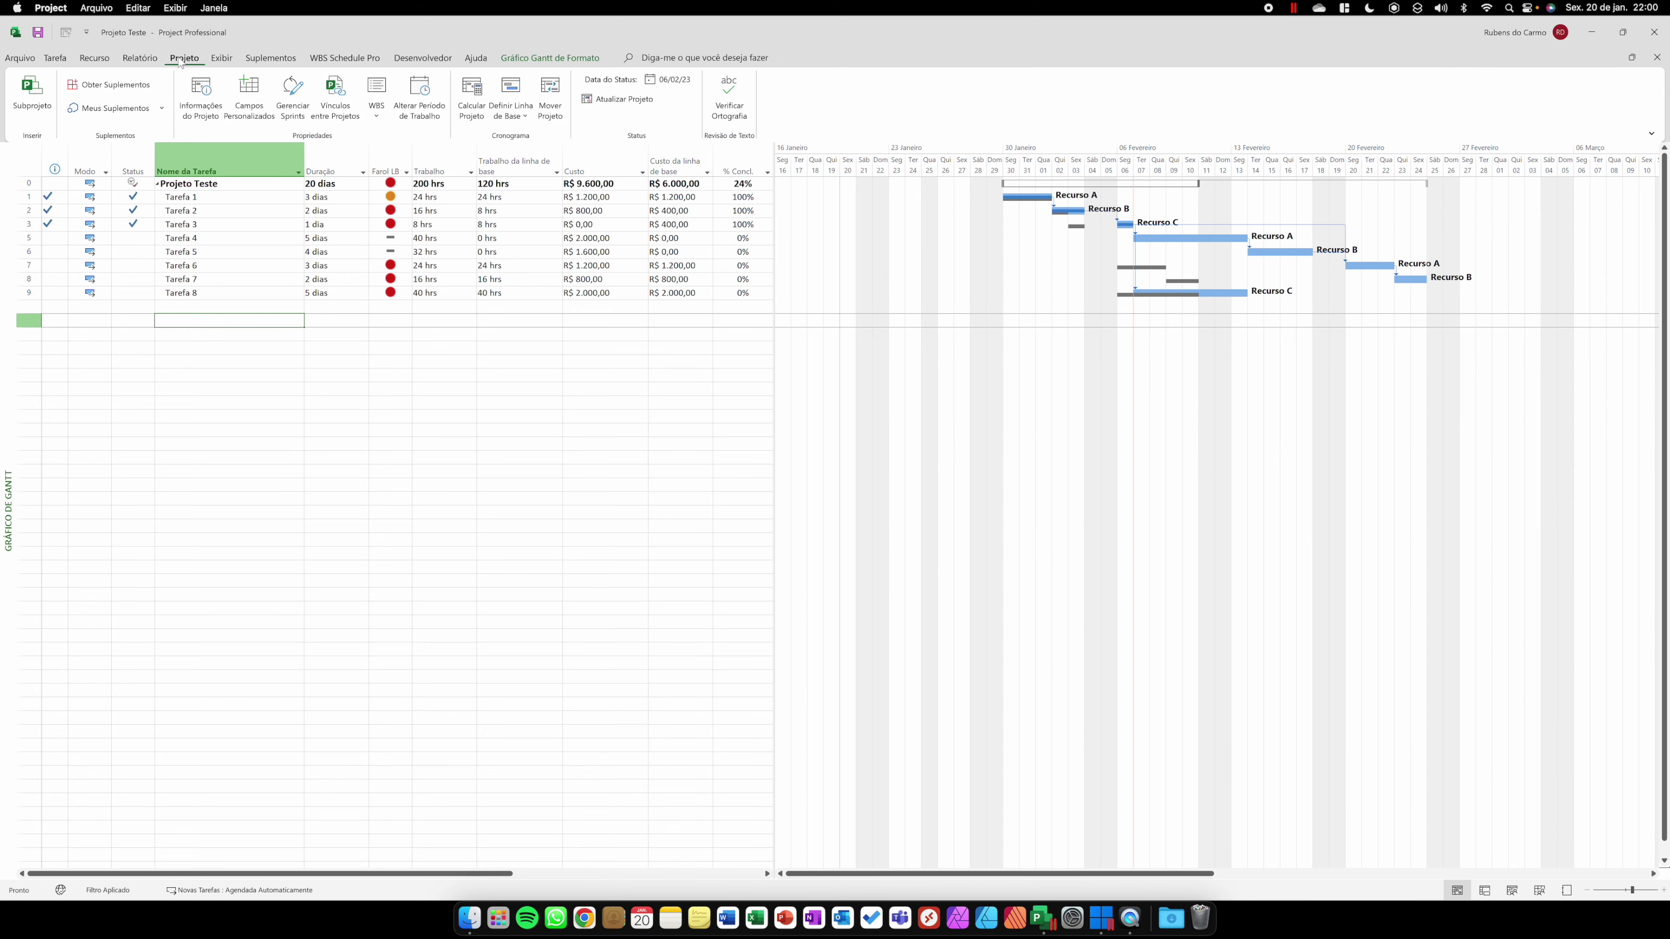
click(511, 108)
click(529, 147)
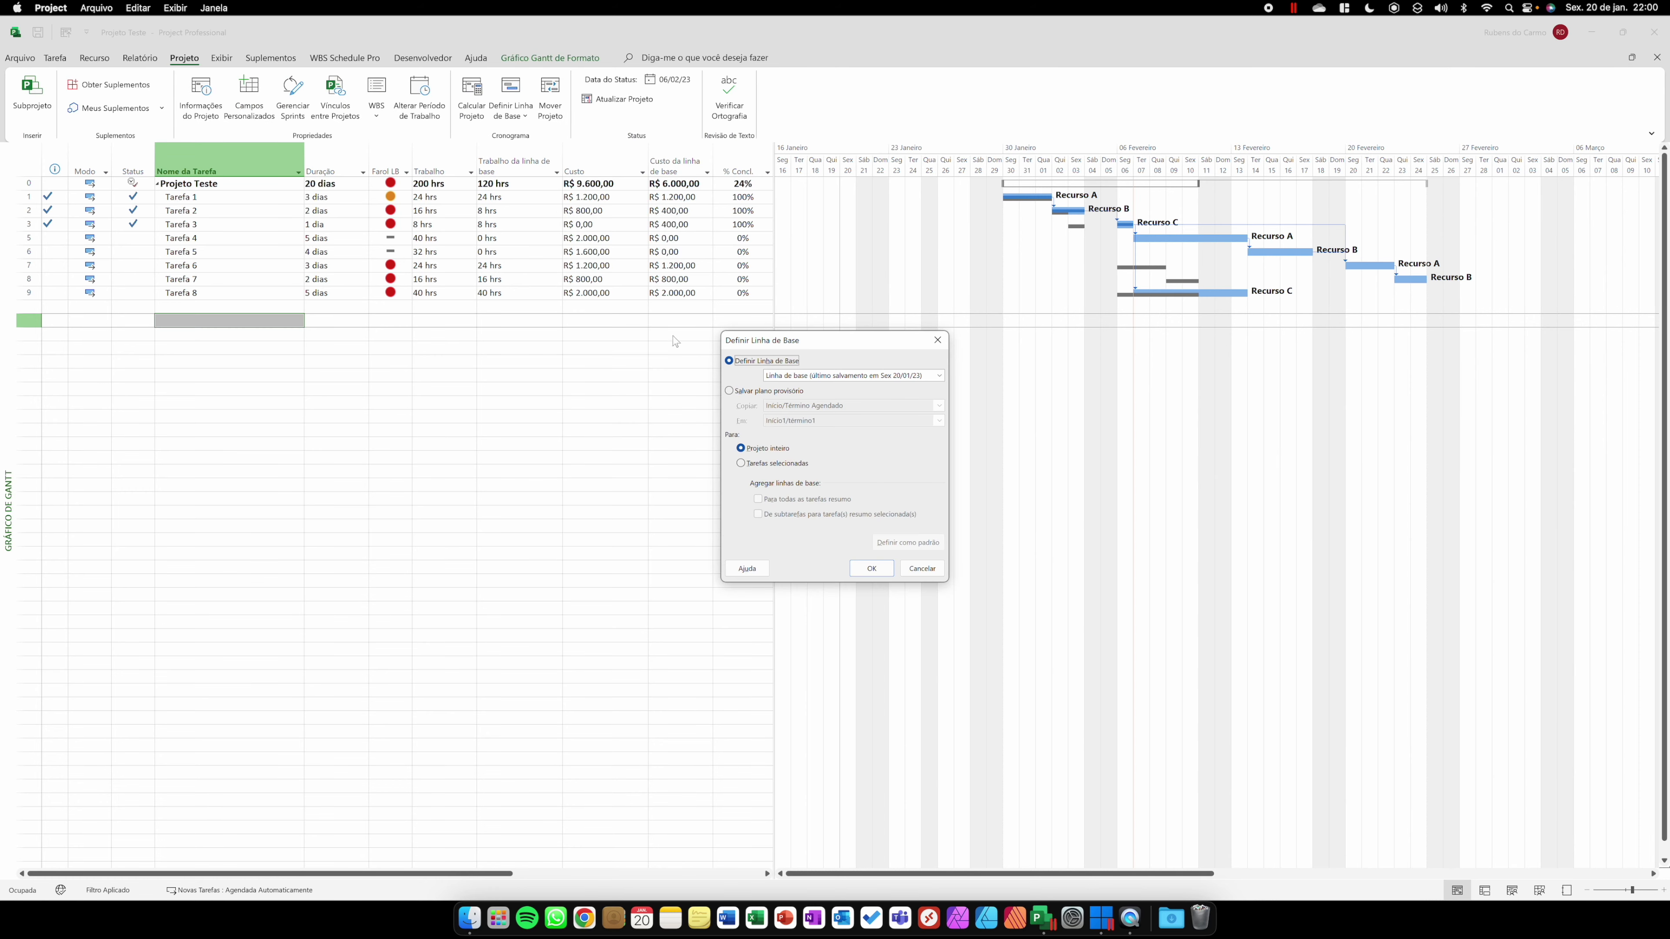
click(844, 376)
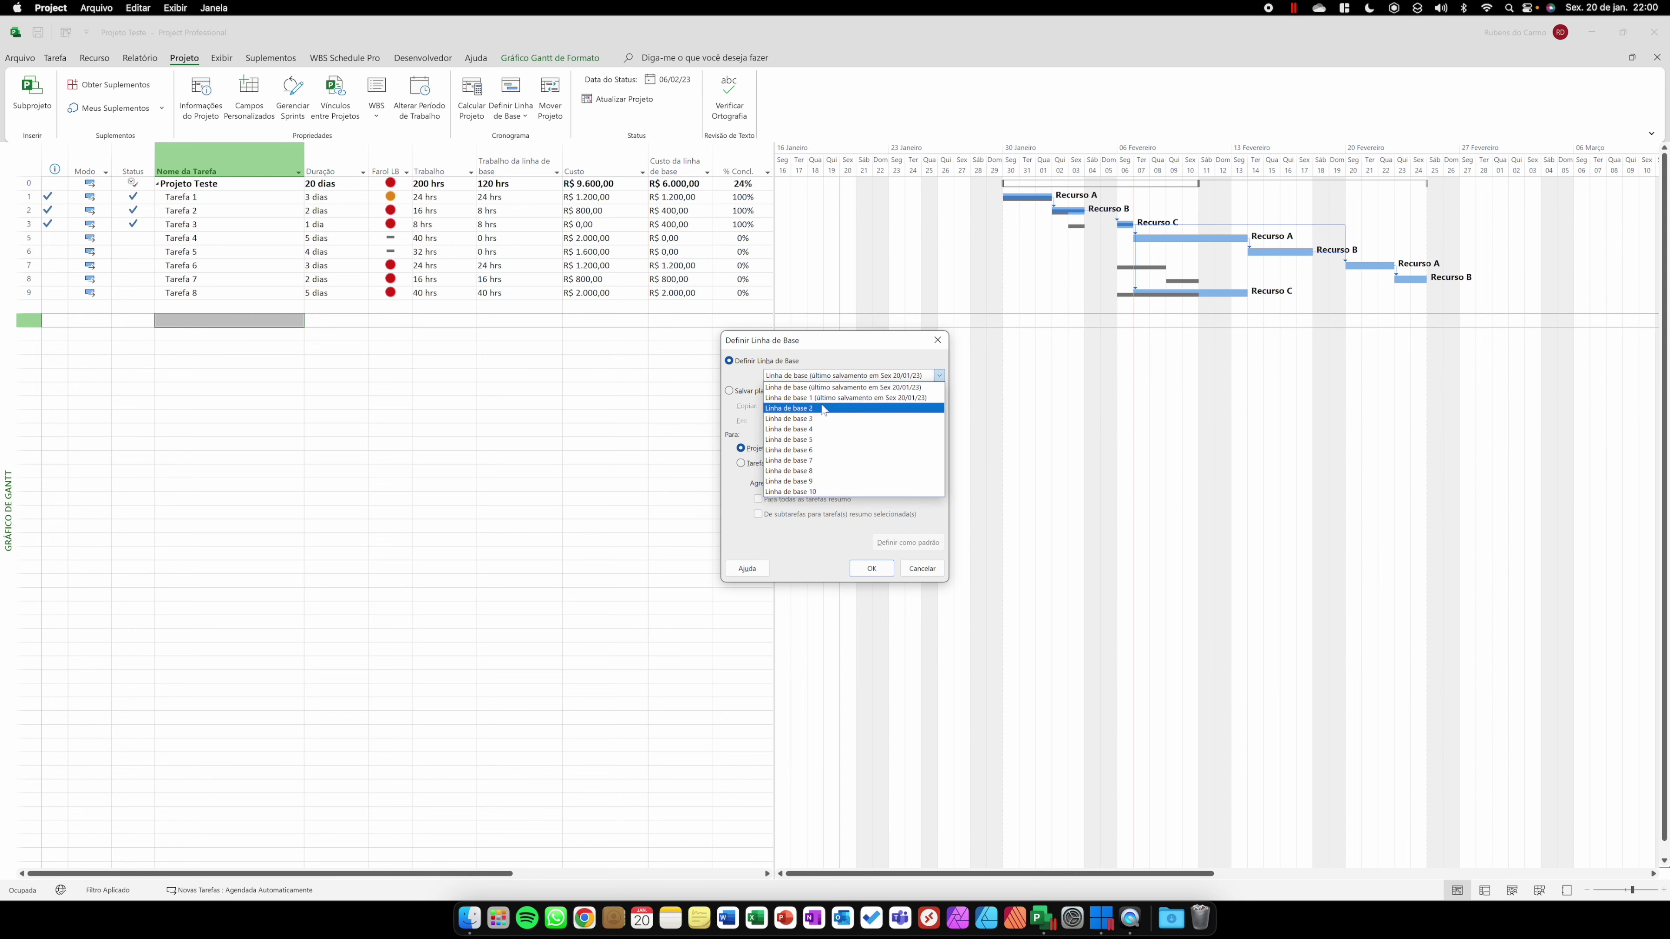
click(353, 251)
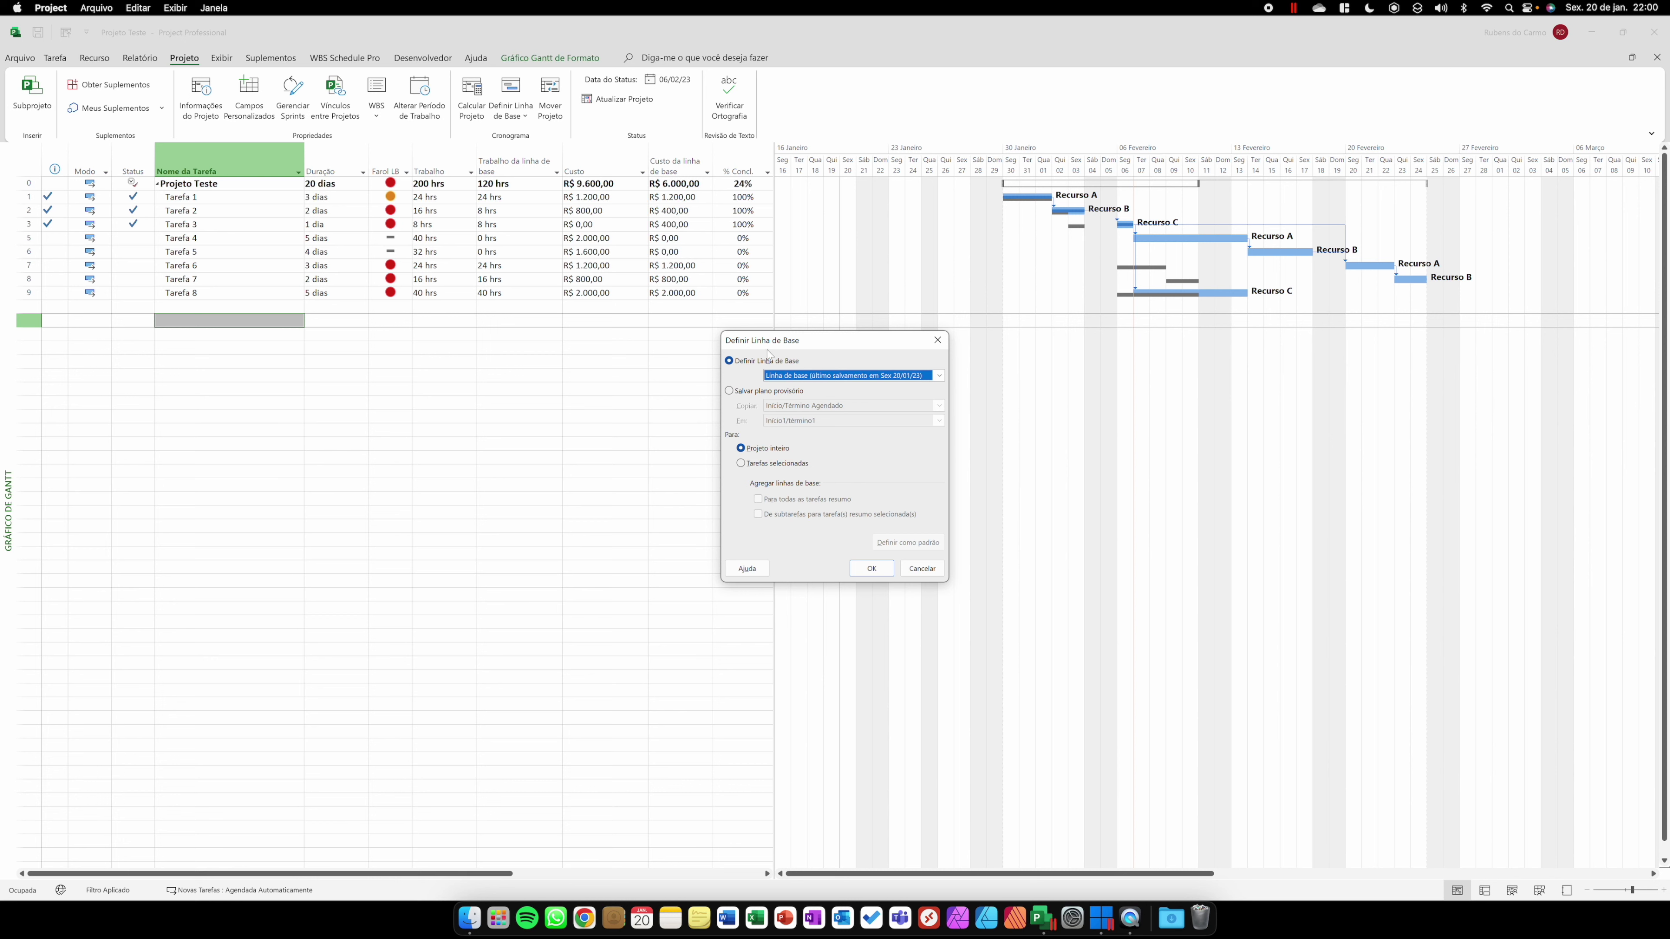
click(878, 375)
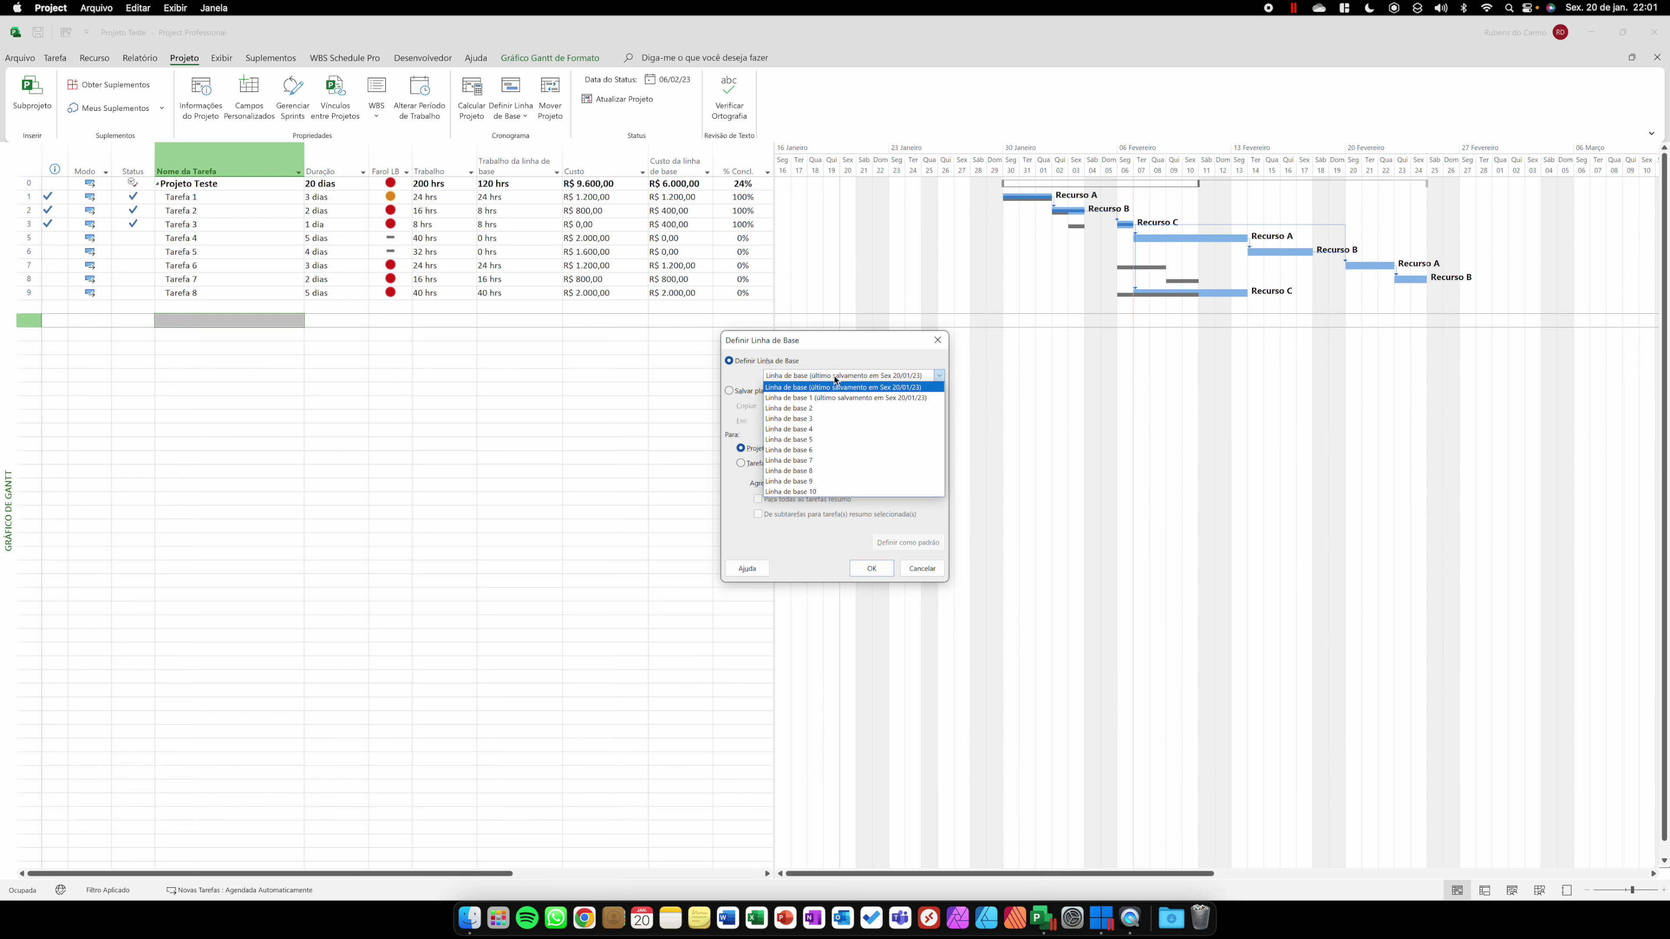
click(840, 388)
key(Escape)
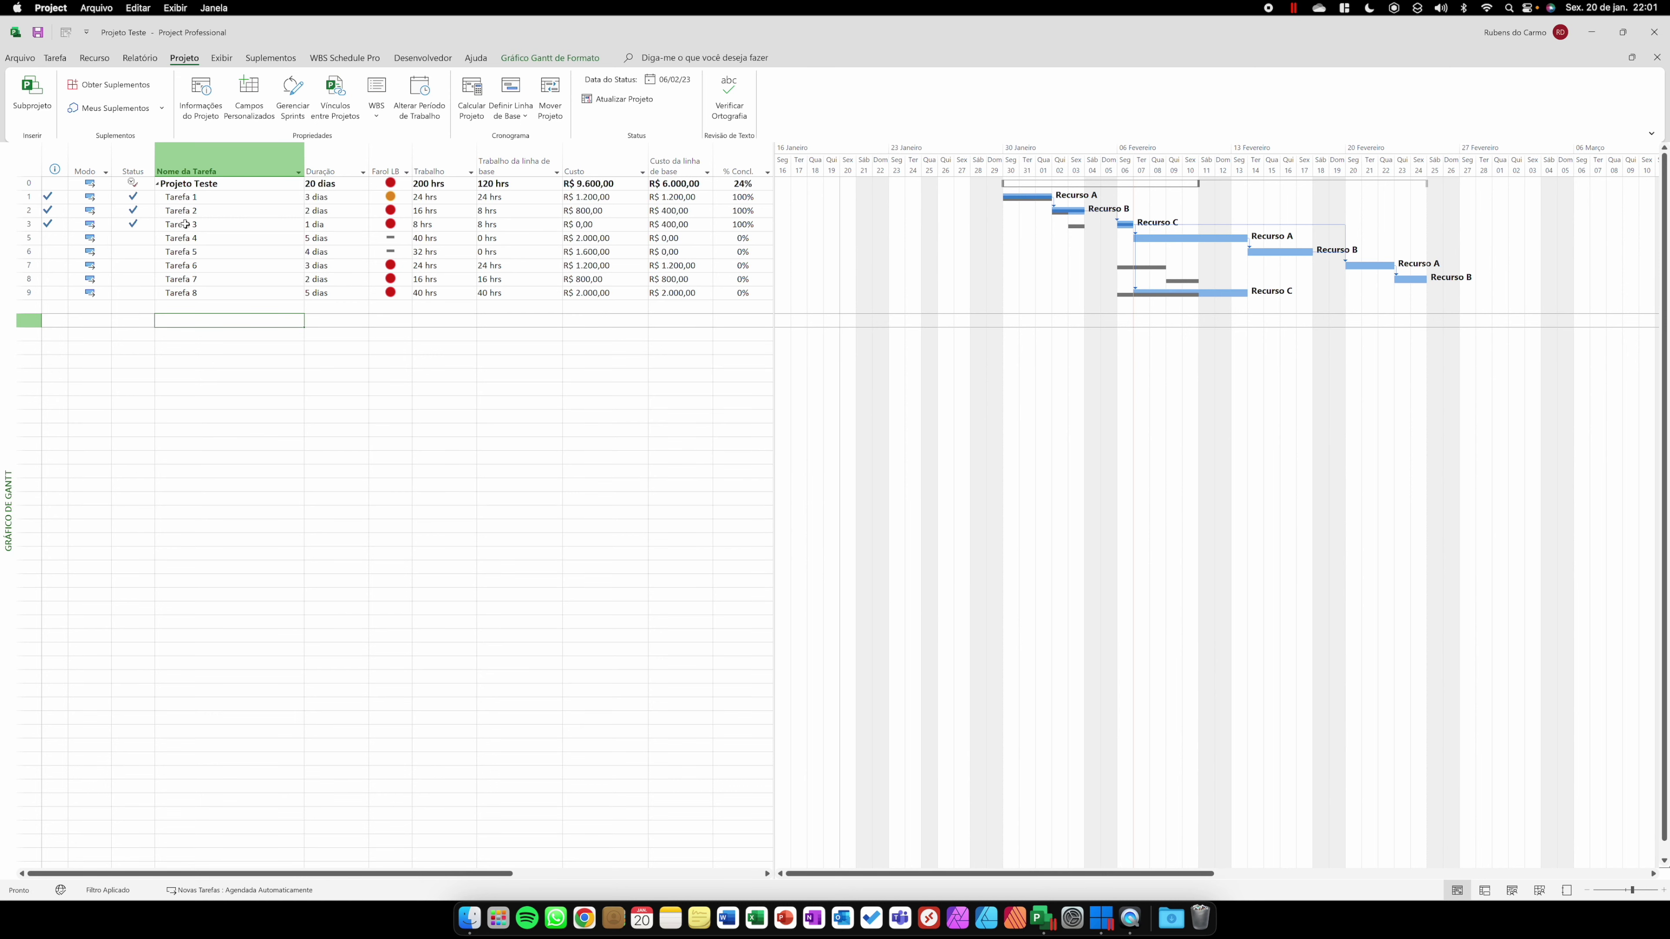
click(259, 237)
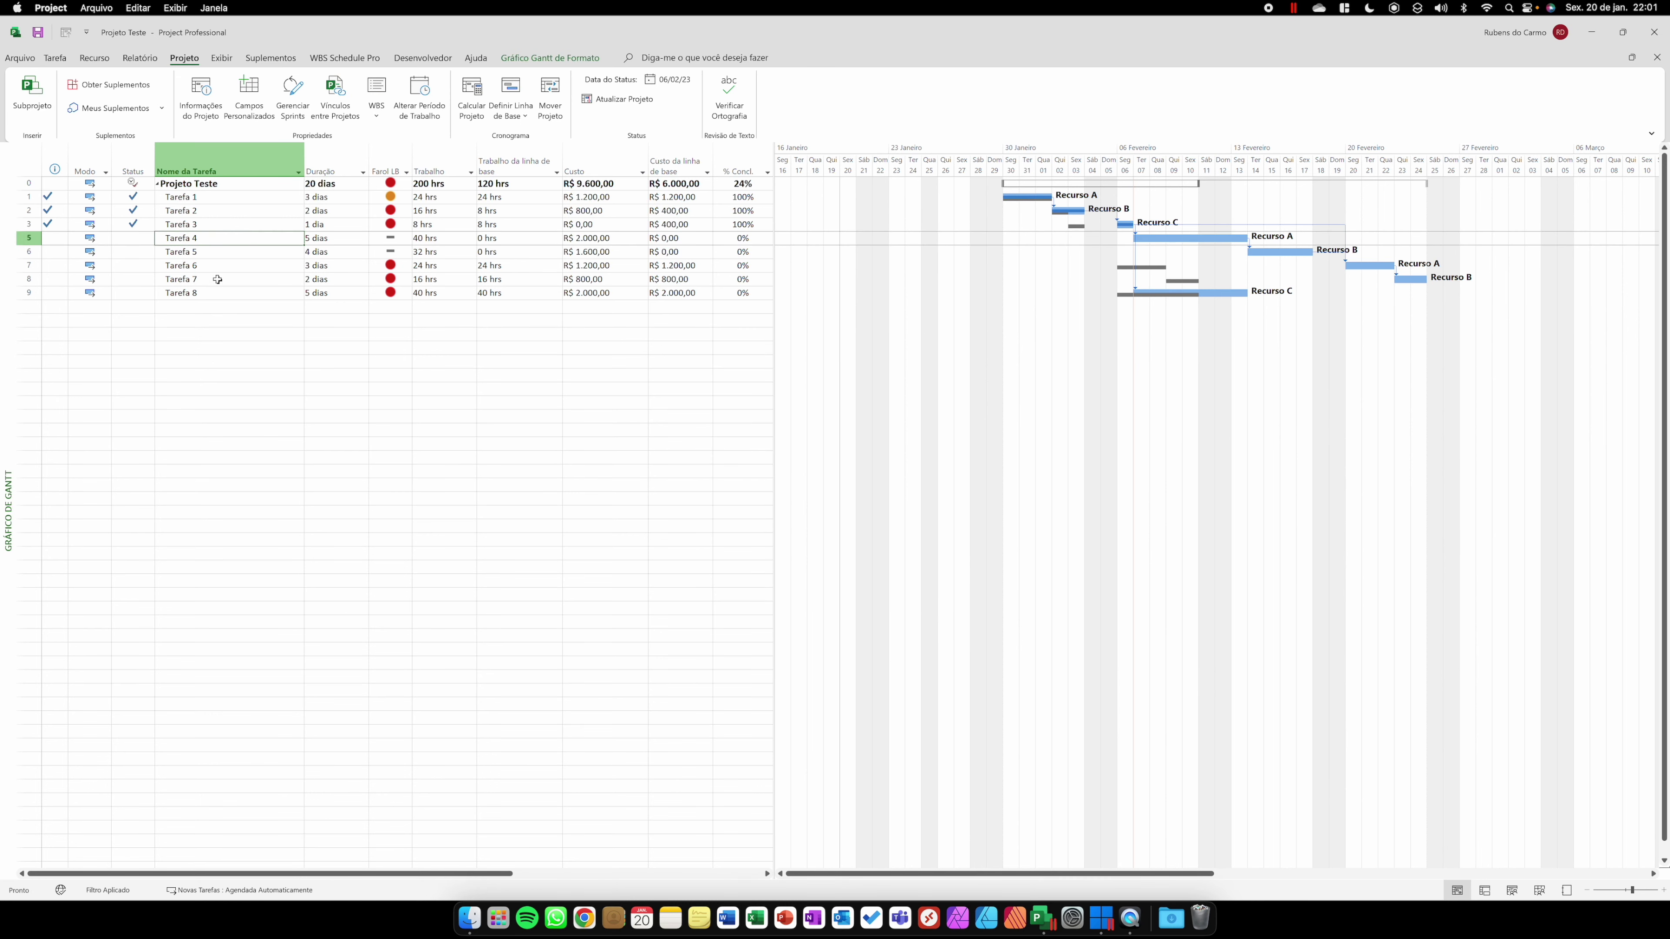
click(21, 238)
shift+click(22, 252)
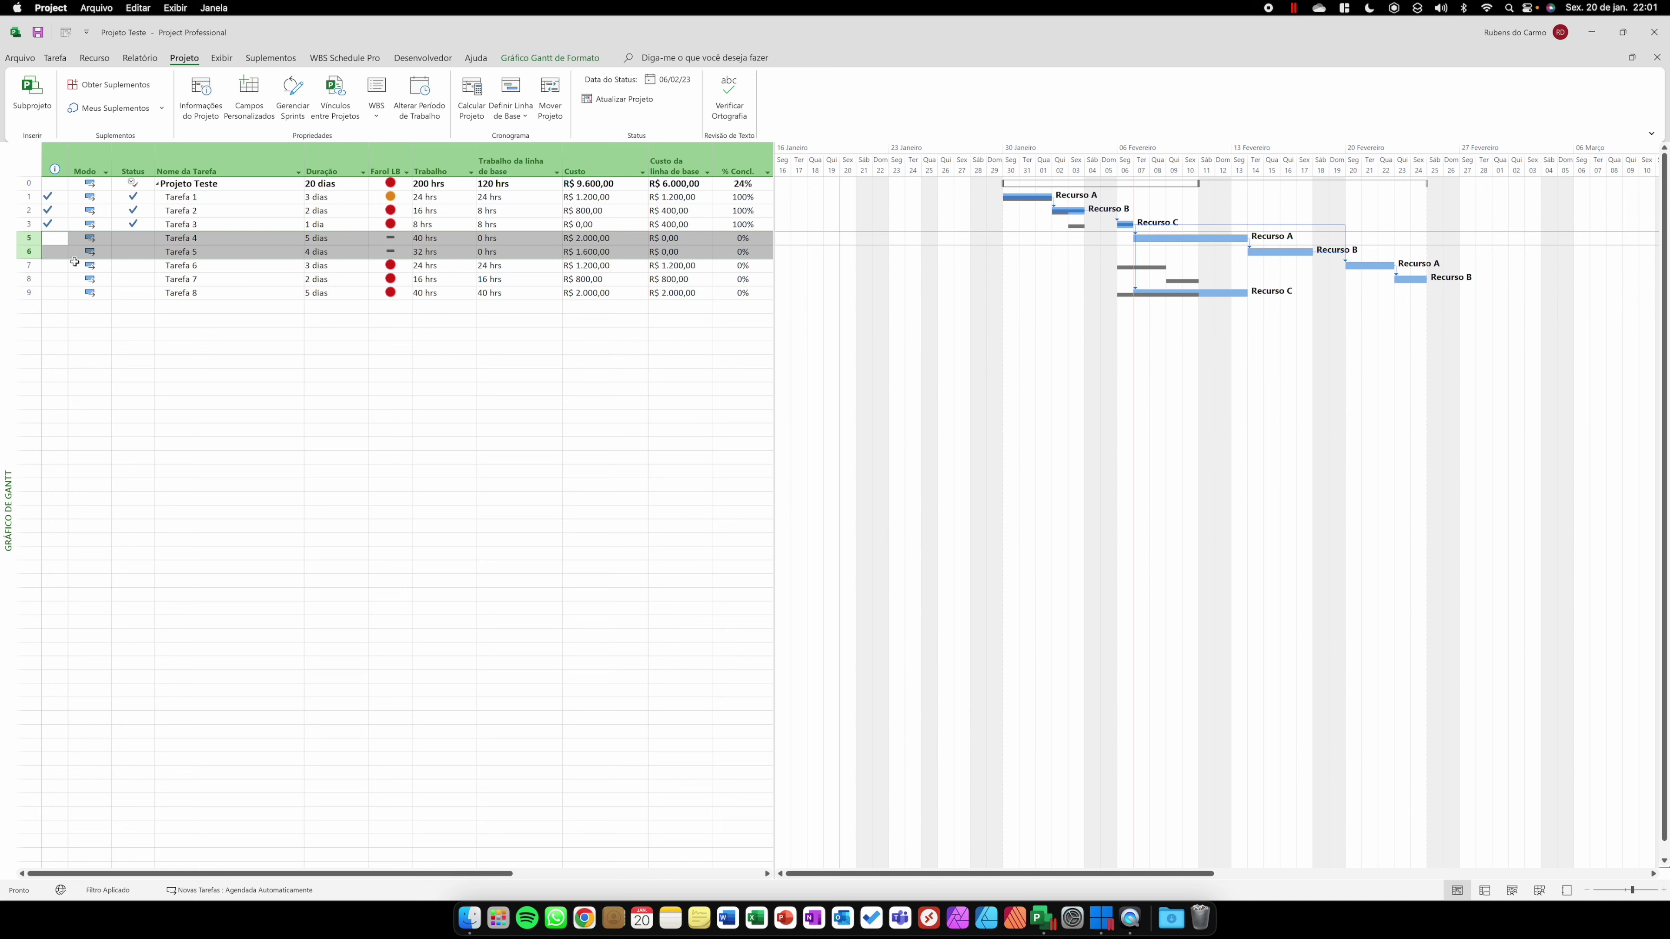
shift+click(25, 266)
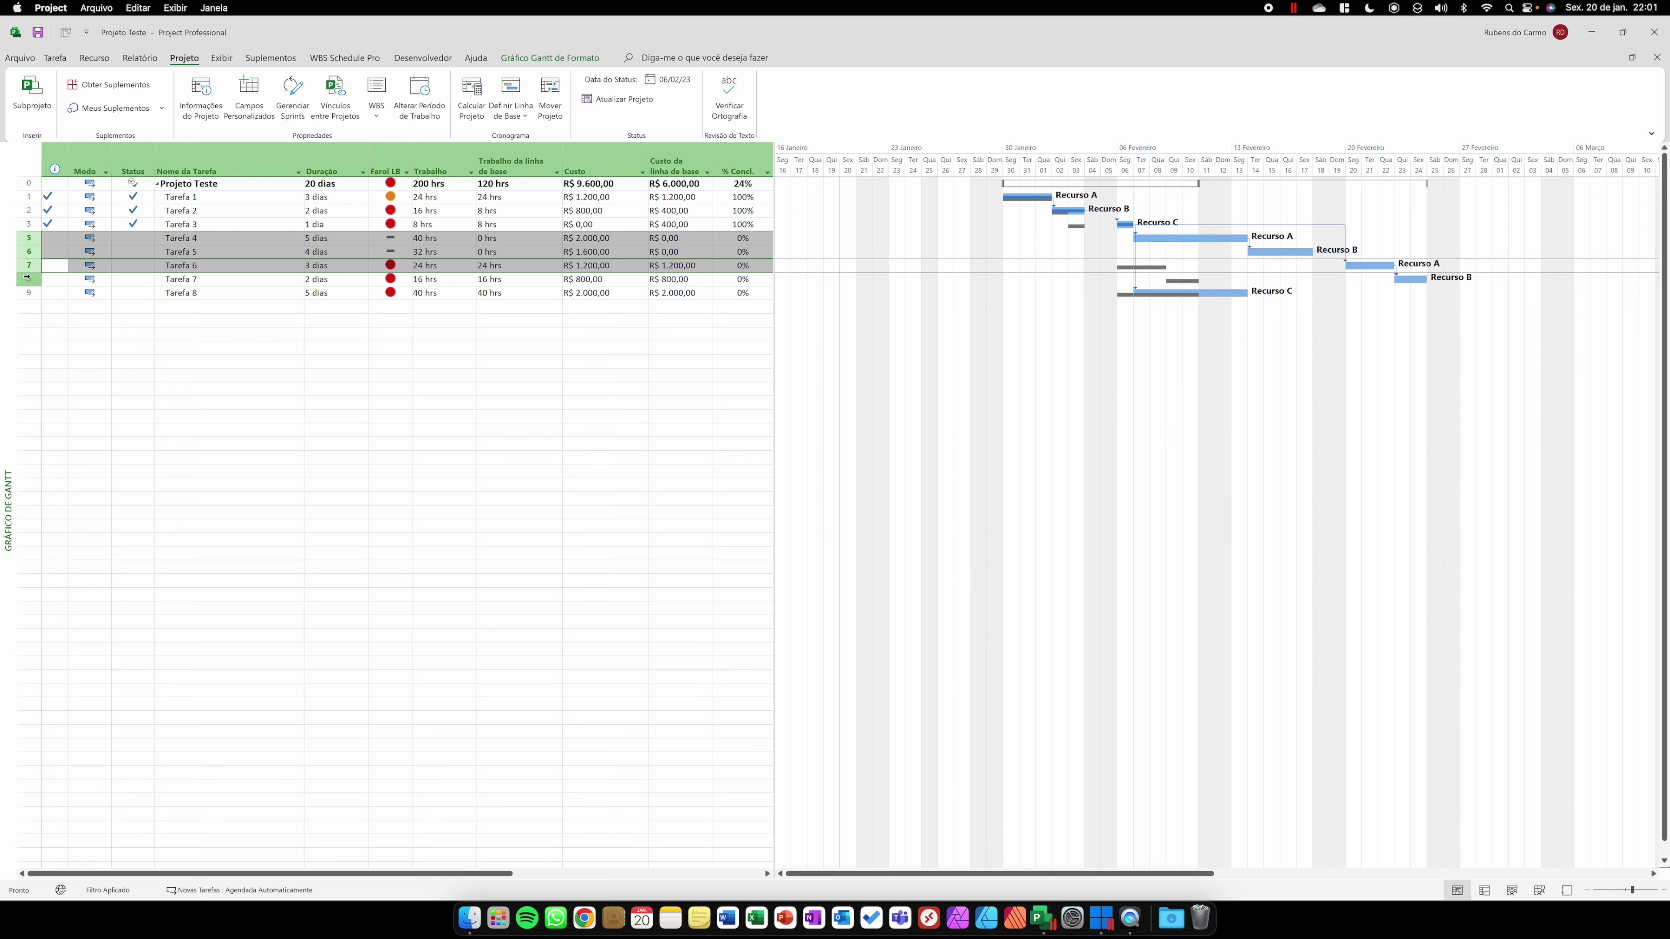
shift+click(27, 278)
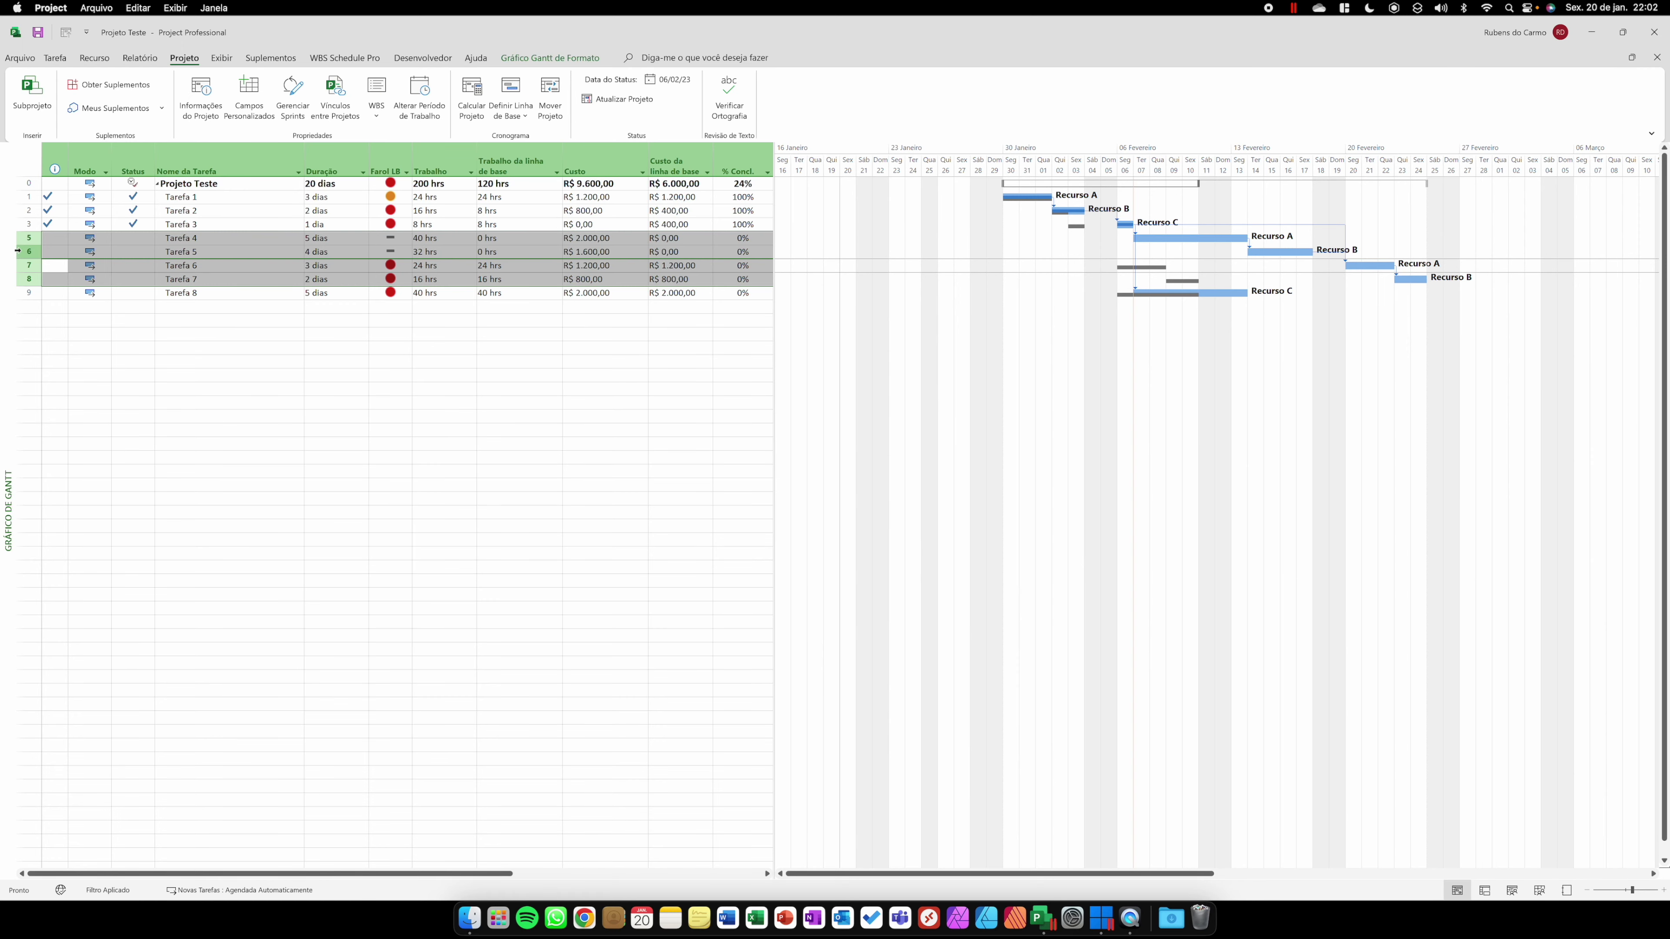
Save Linha de base for only Tarefa 4 to Tarefa 7, with both summary roll-up options enabled, and accept replacing the existing data.
click(28, 237)
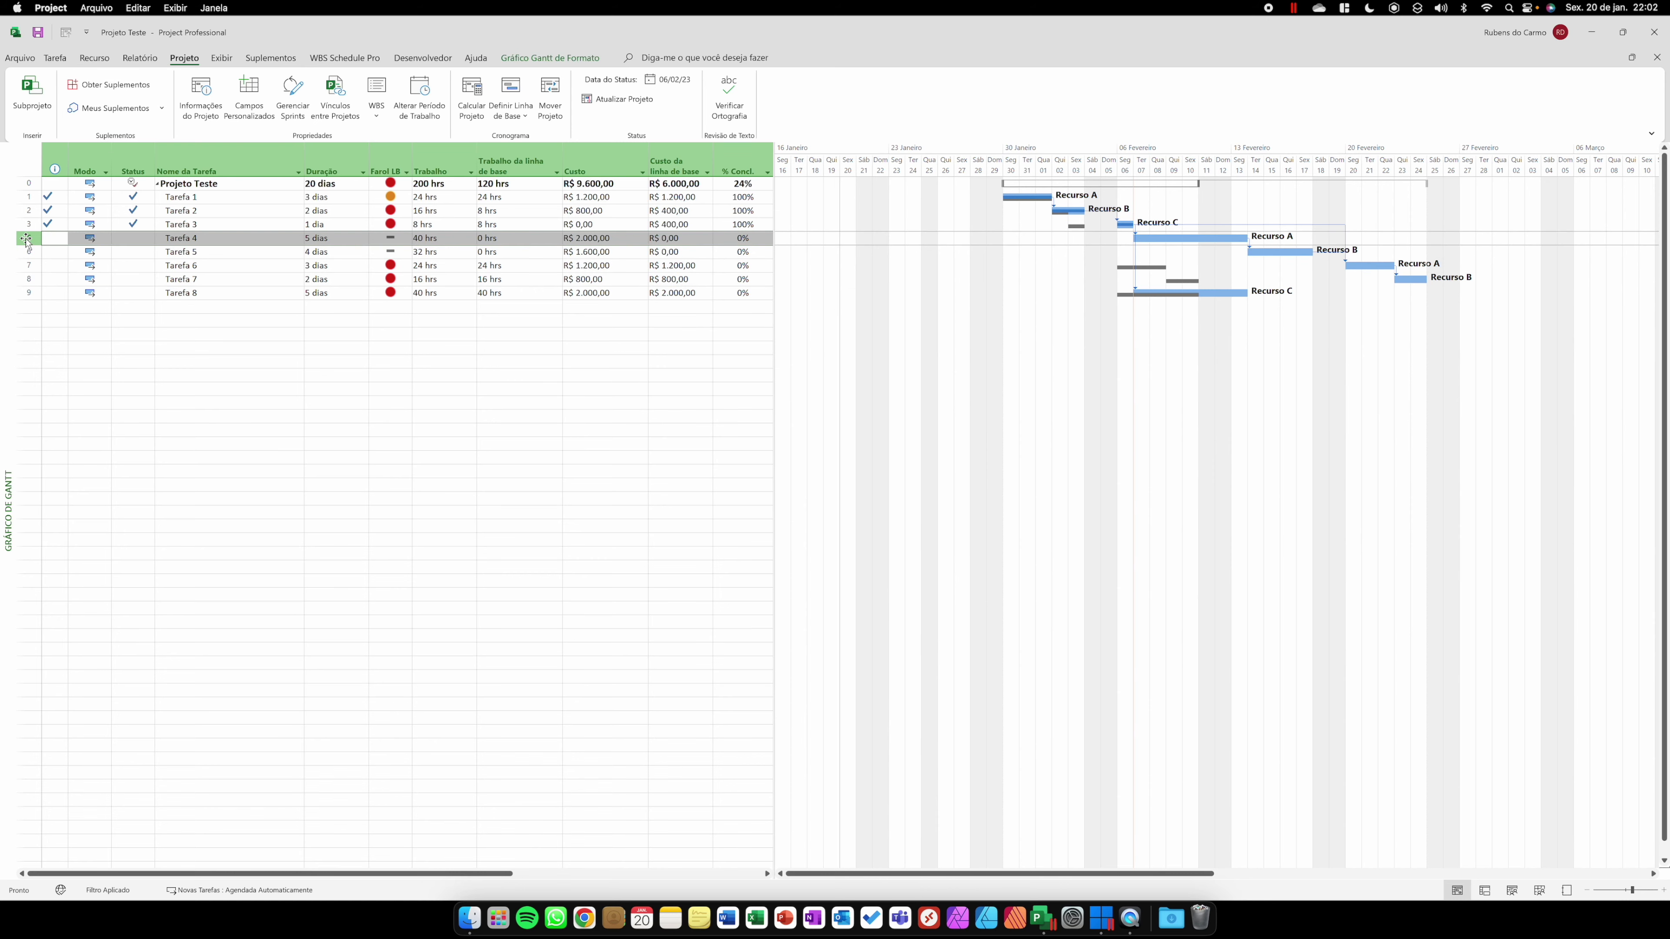
shift+click(28, 280)
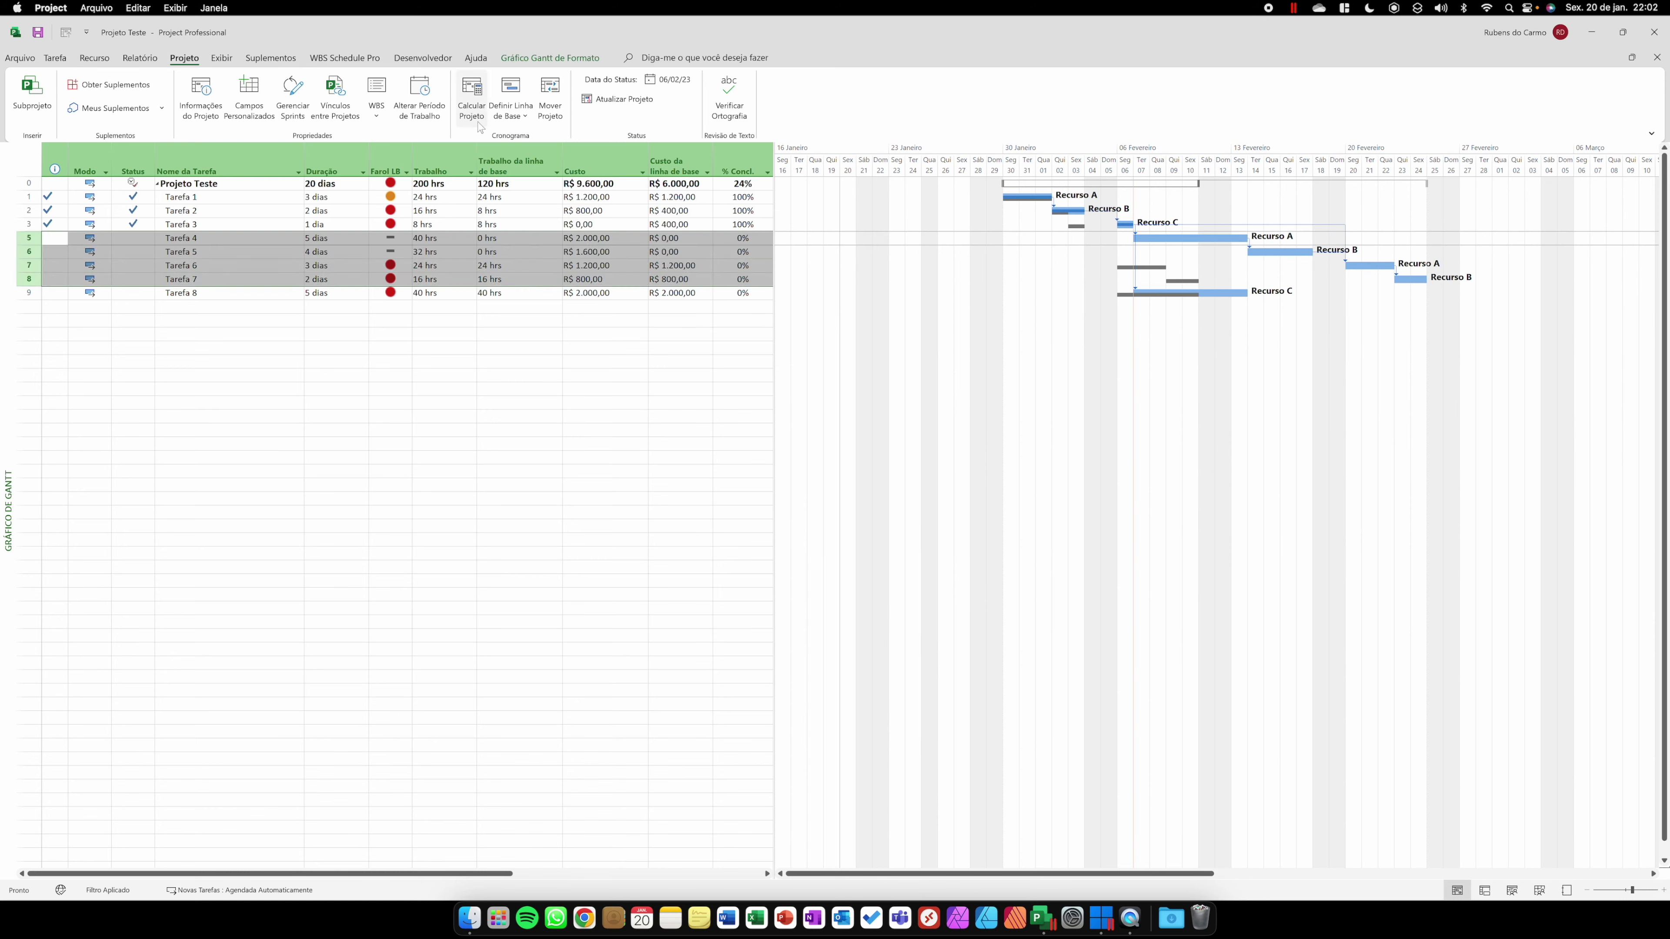
click(511, 111)
click(552, 137)
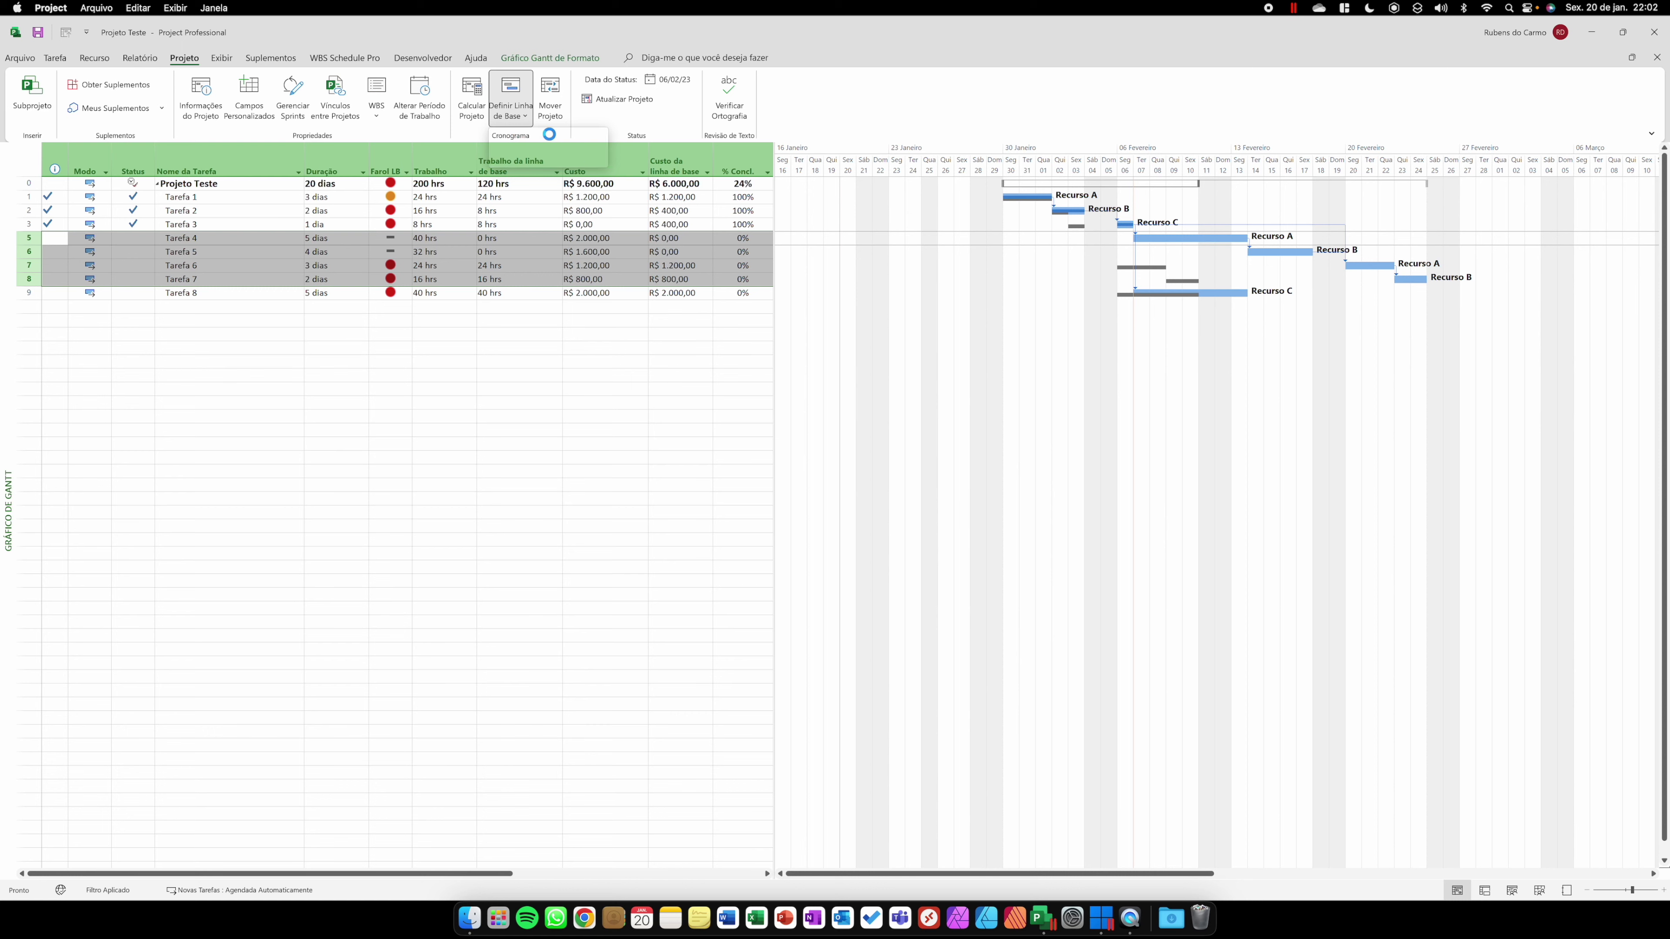
click(788, 376)
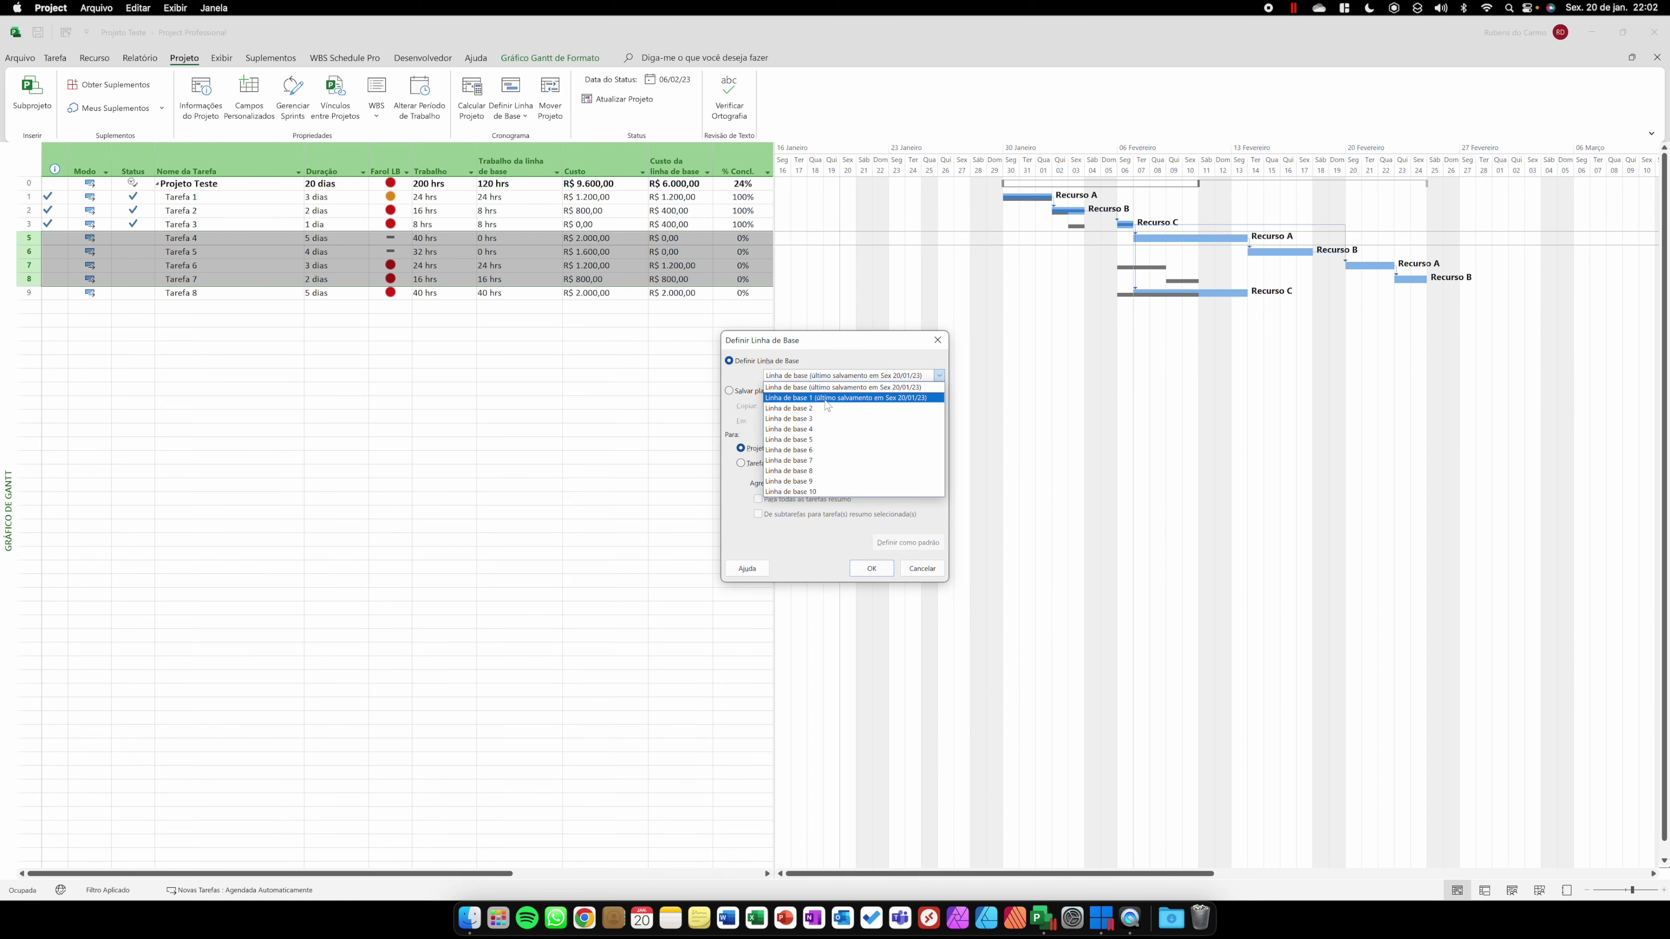
click(798, 389)
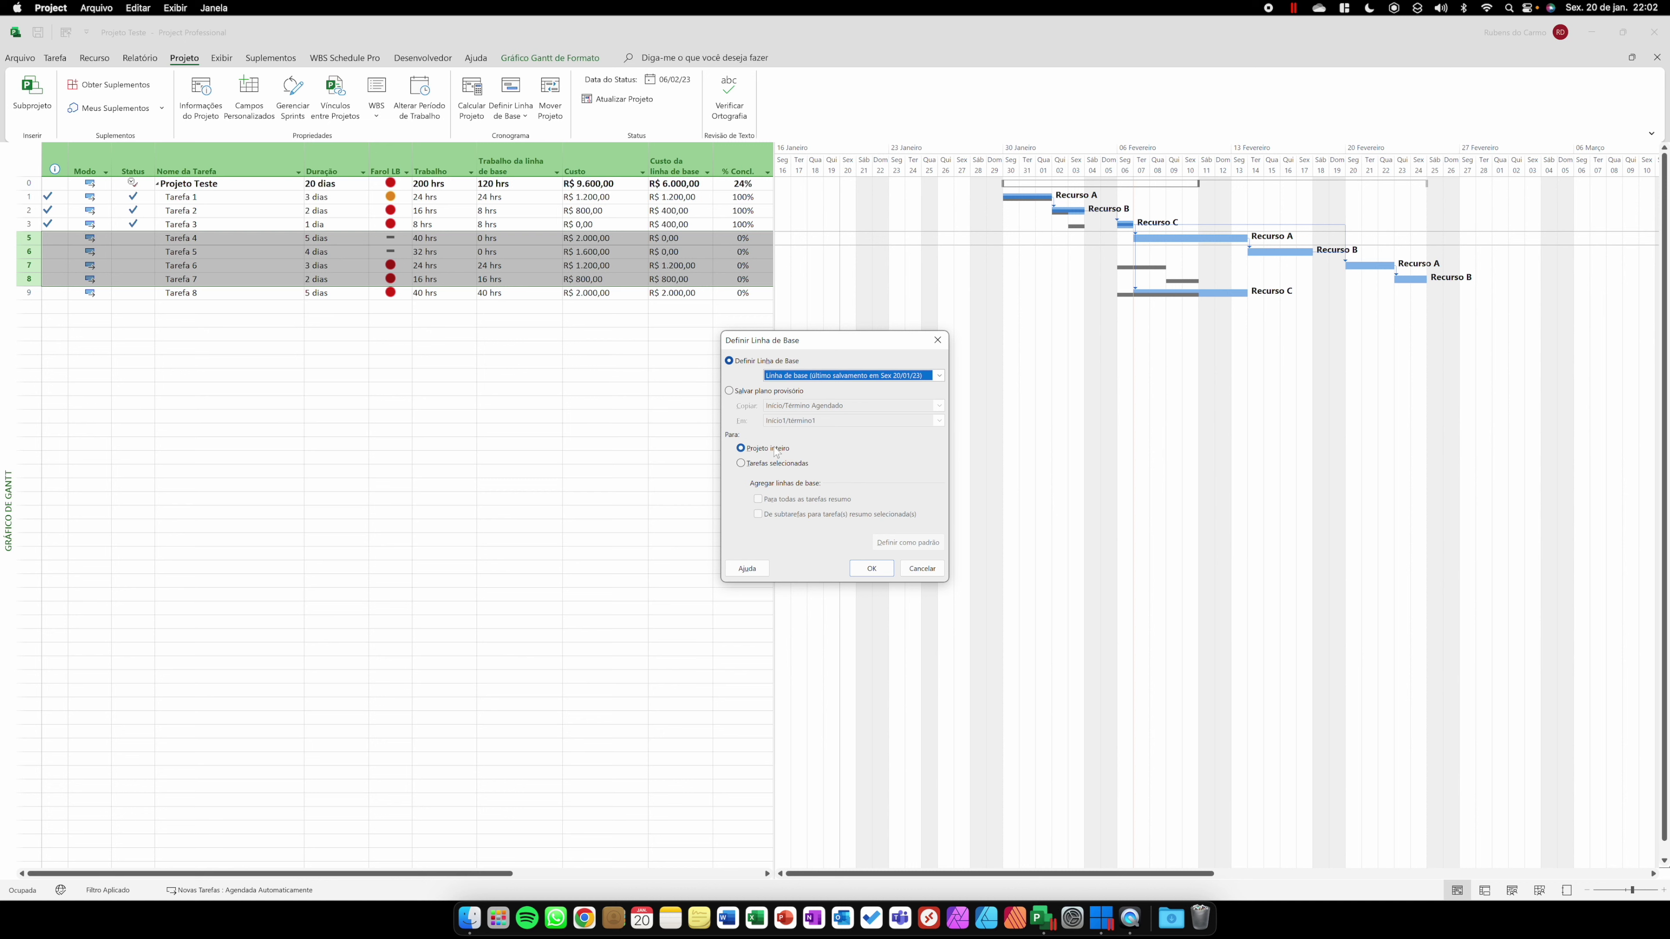
click(781, 465)
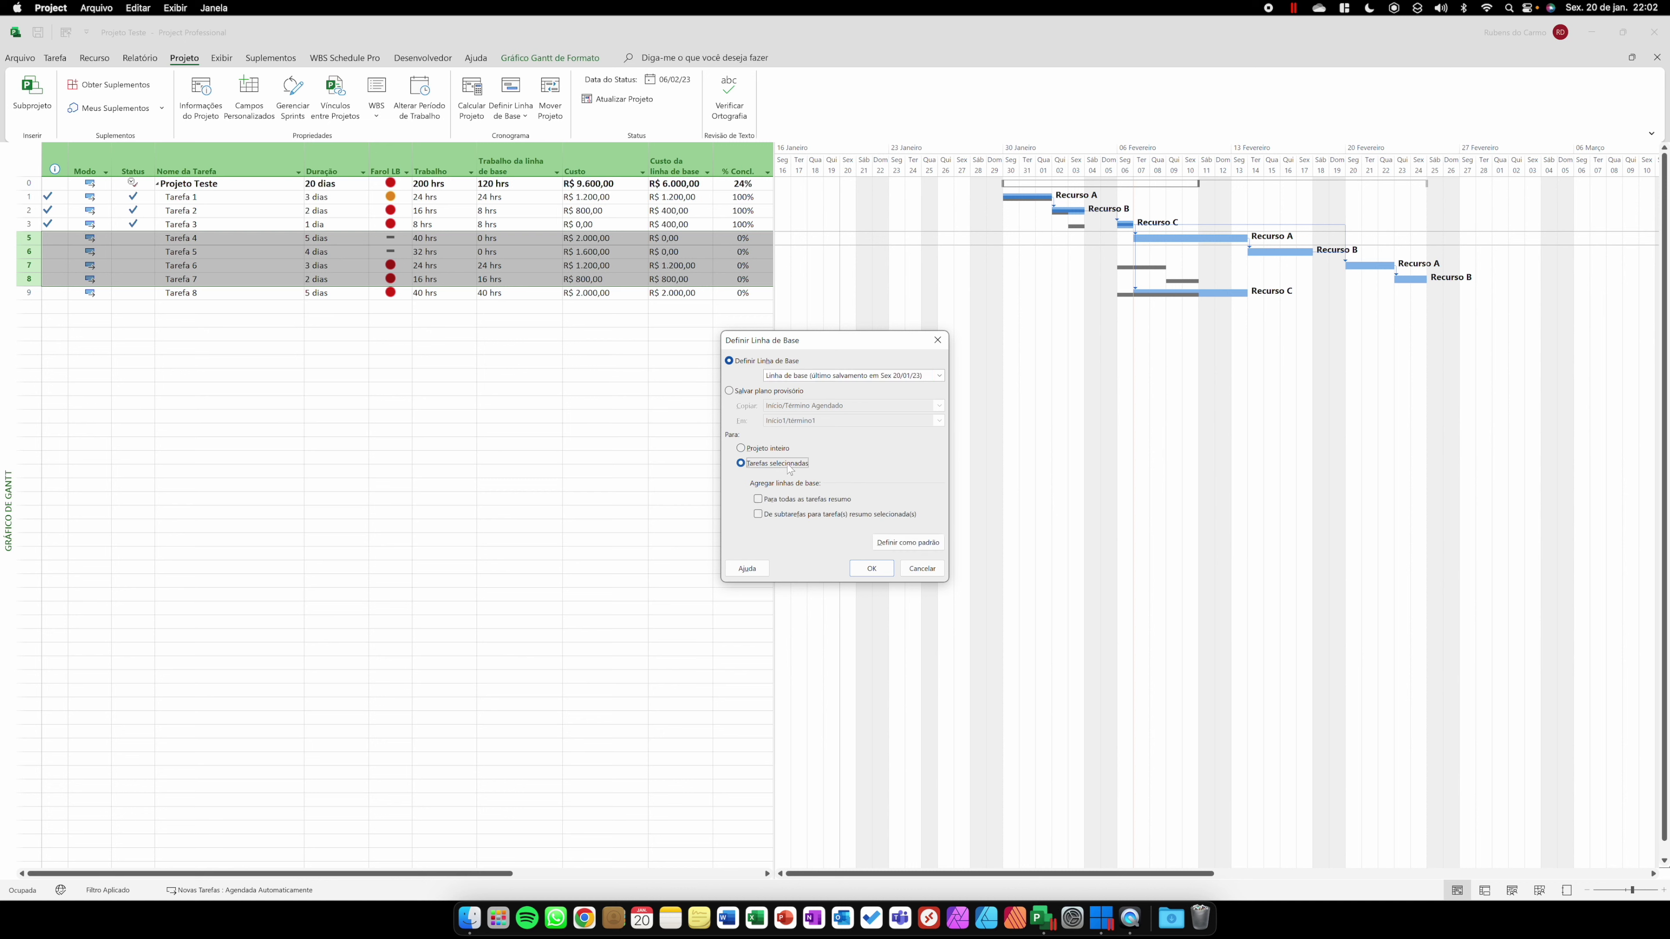
click(759, 500)
click(759, 515)
click(866, 572)
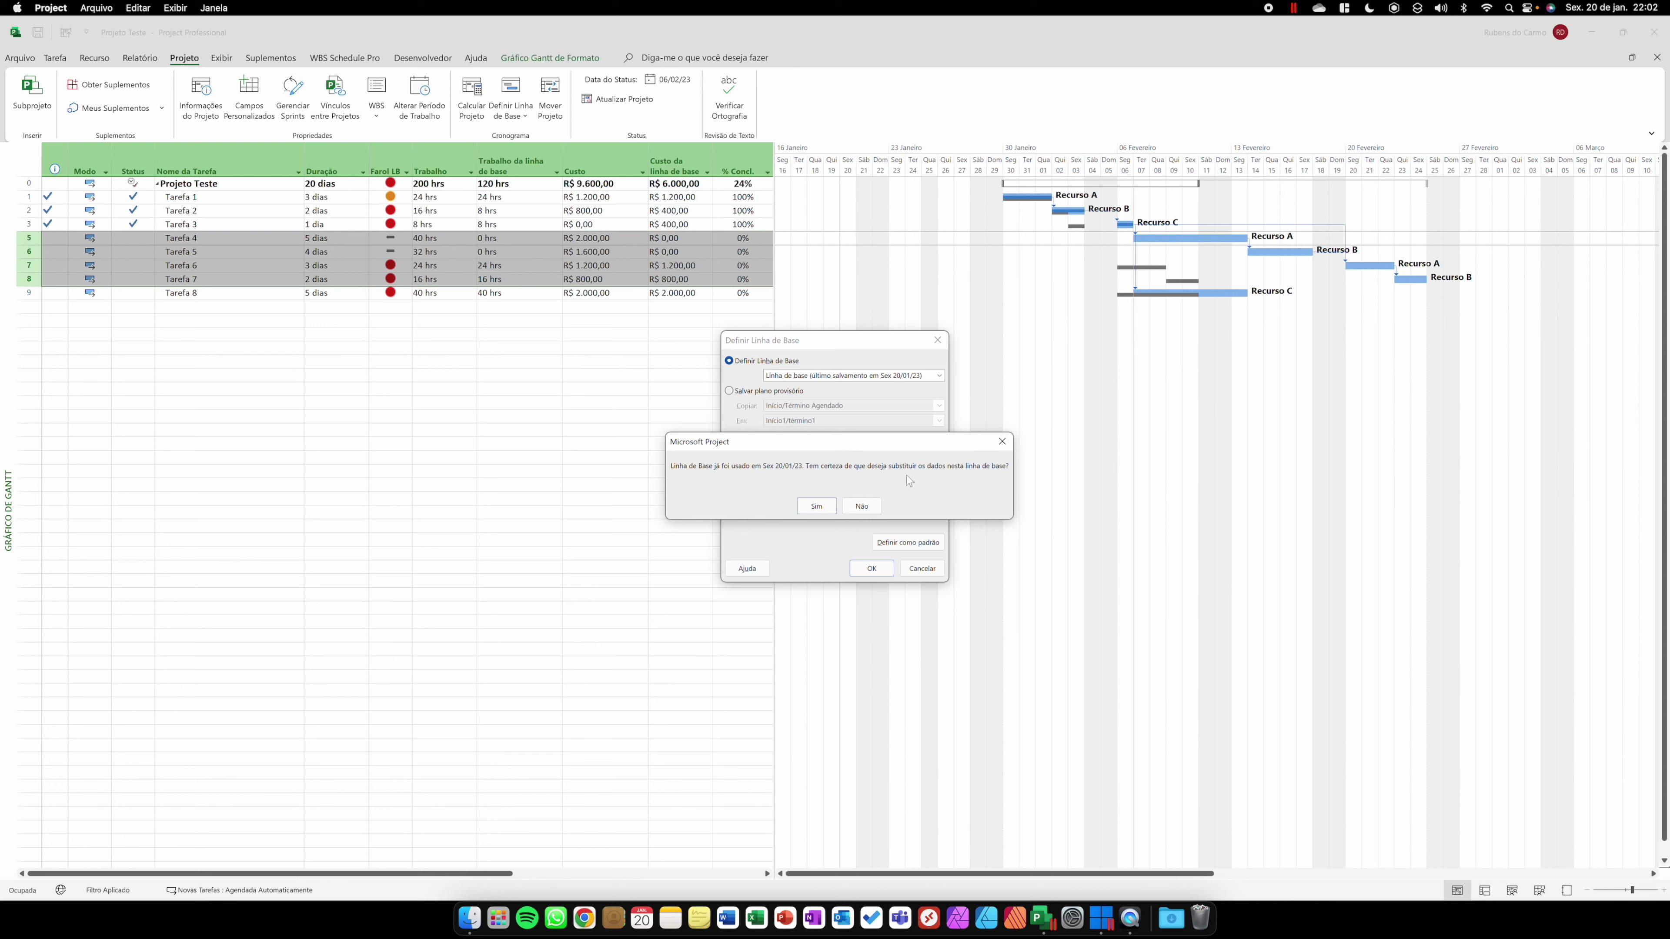
click(802, 505)
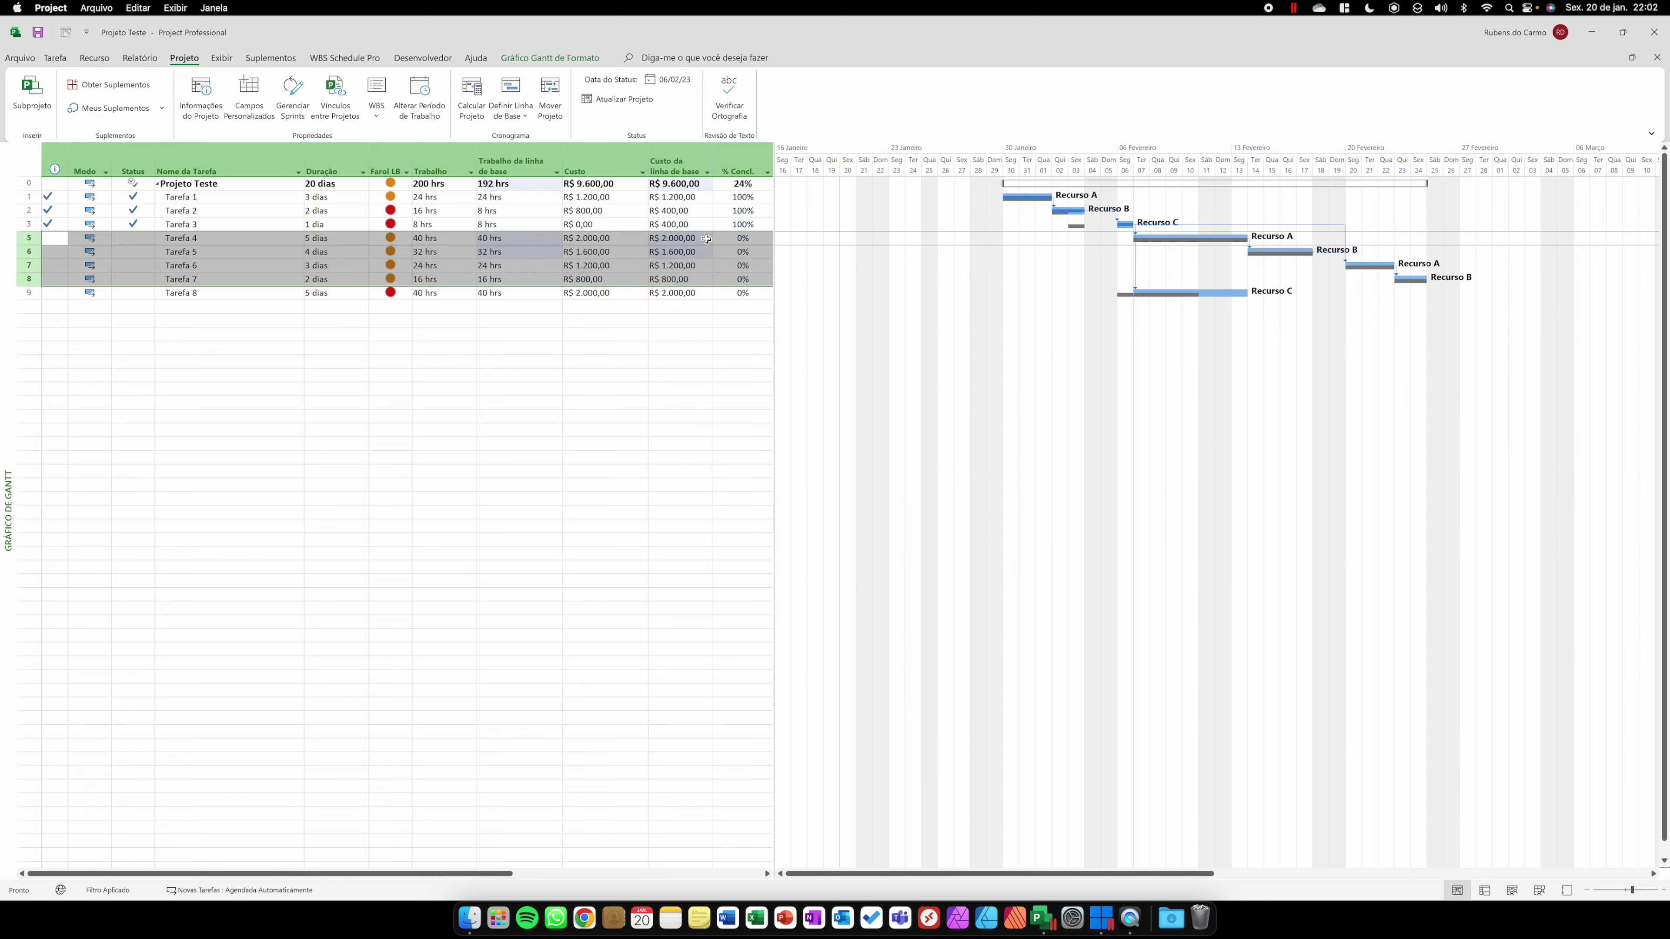
Compare the updated baseline values of Tarefa 4 to Tarefa 7 with those of Tarefa 8.
click(259, 347)
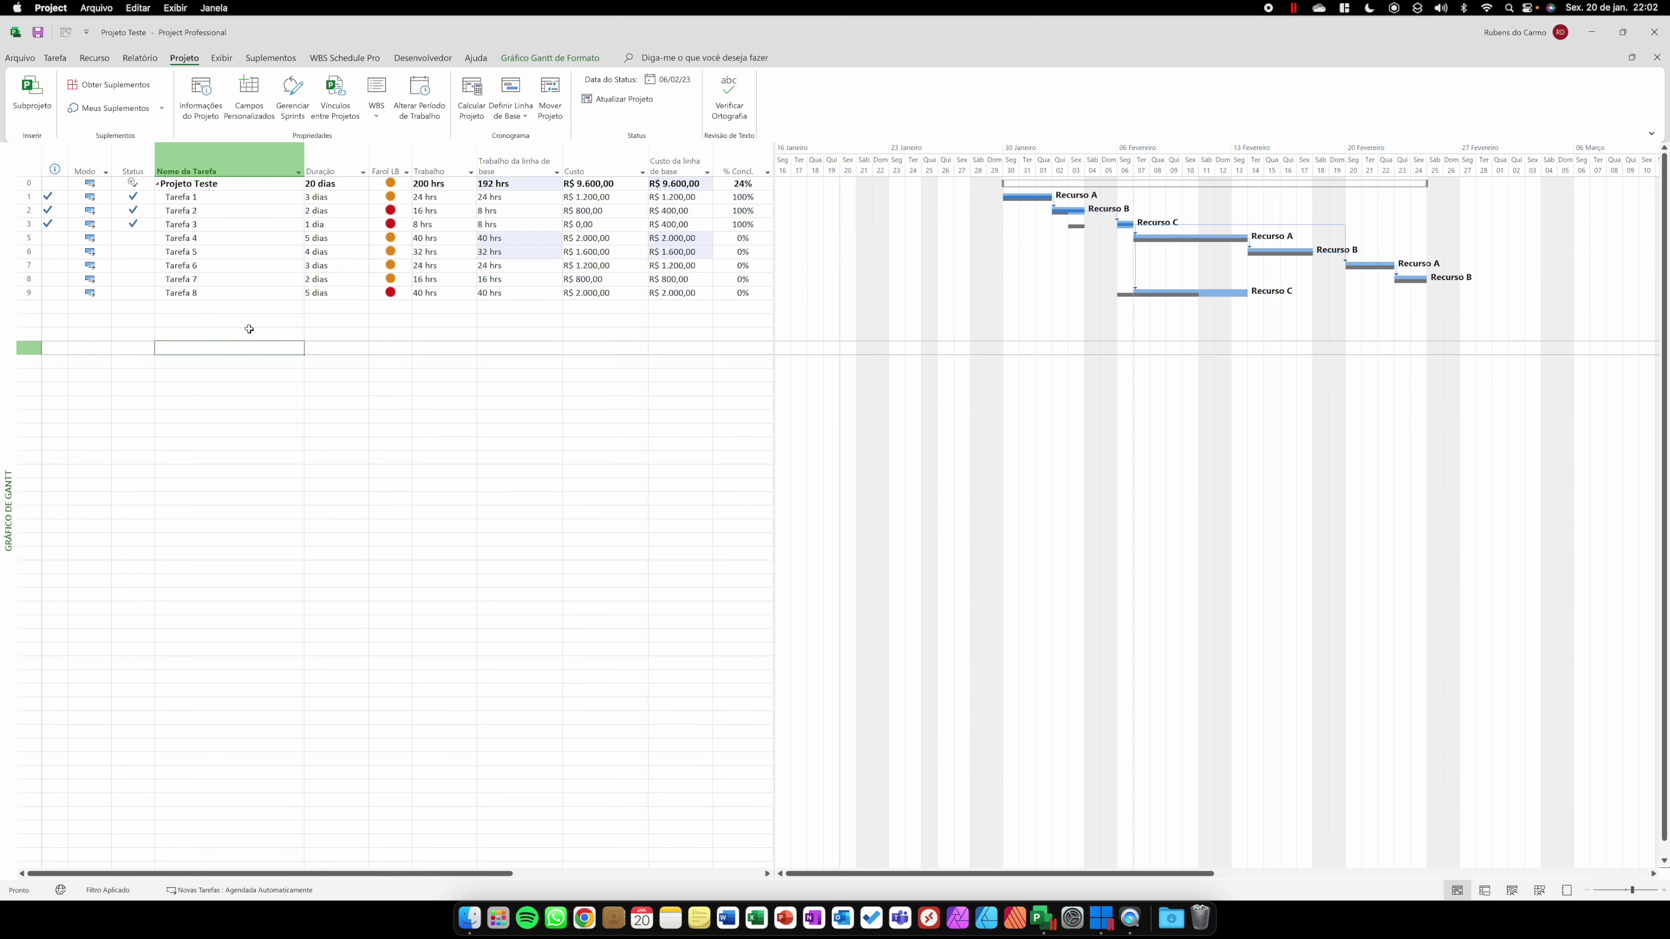
click(193, 239)
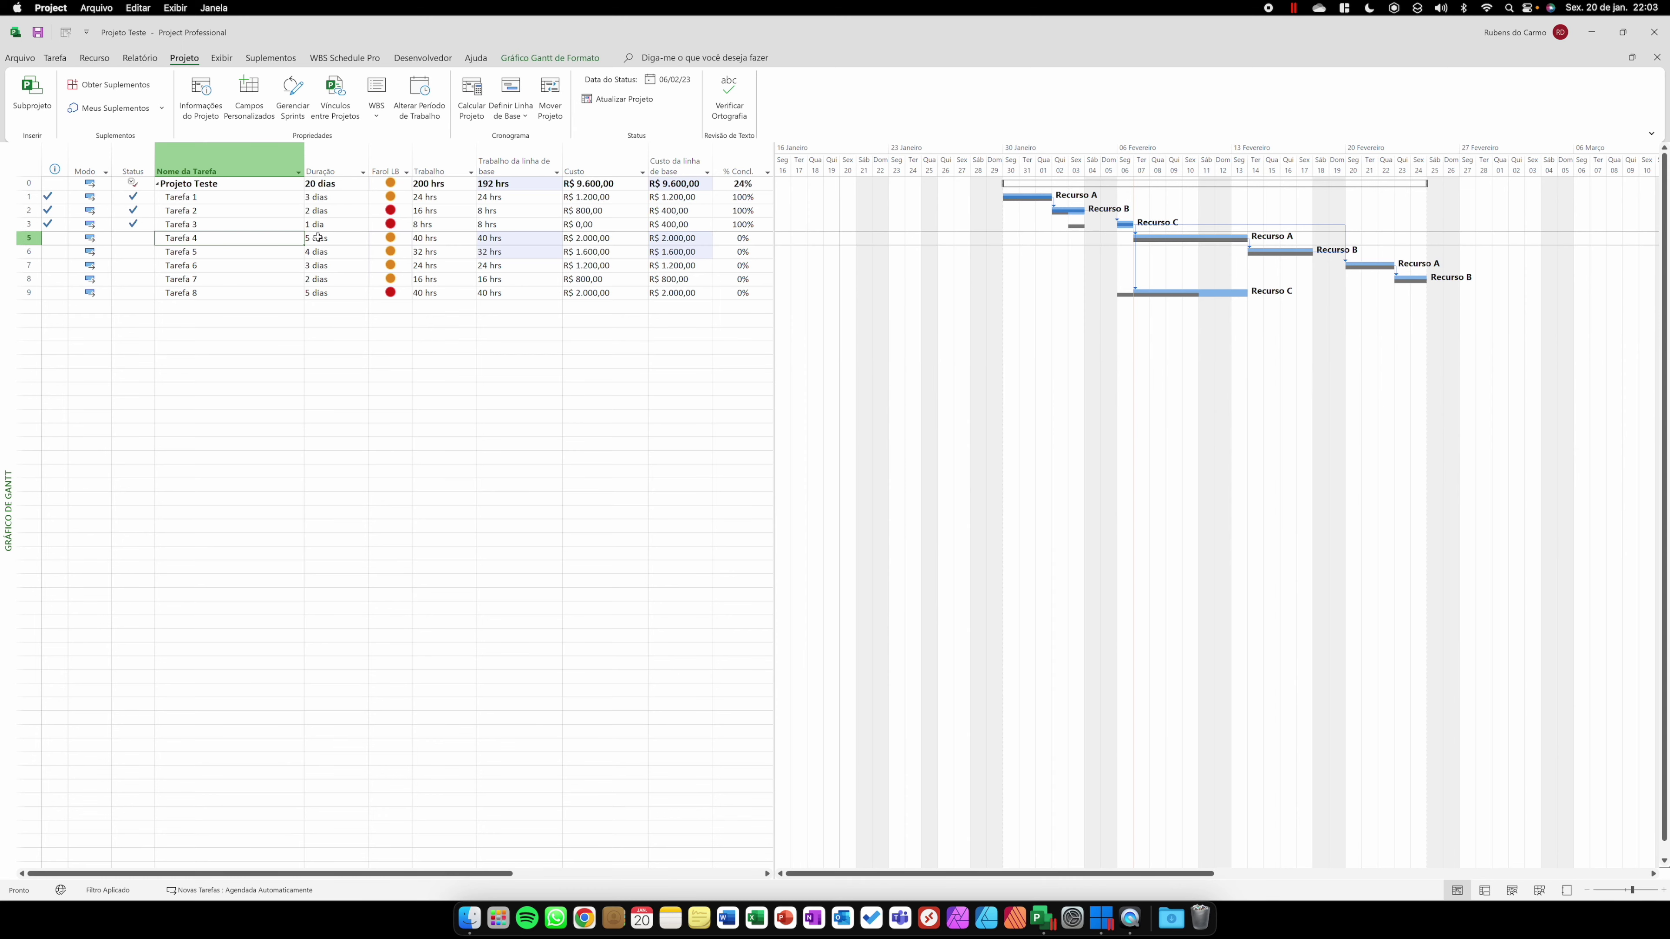
shift+click(262, 252)
shift+click(248, 266)
shift+click(244, 280)
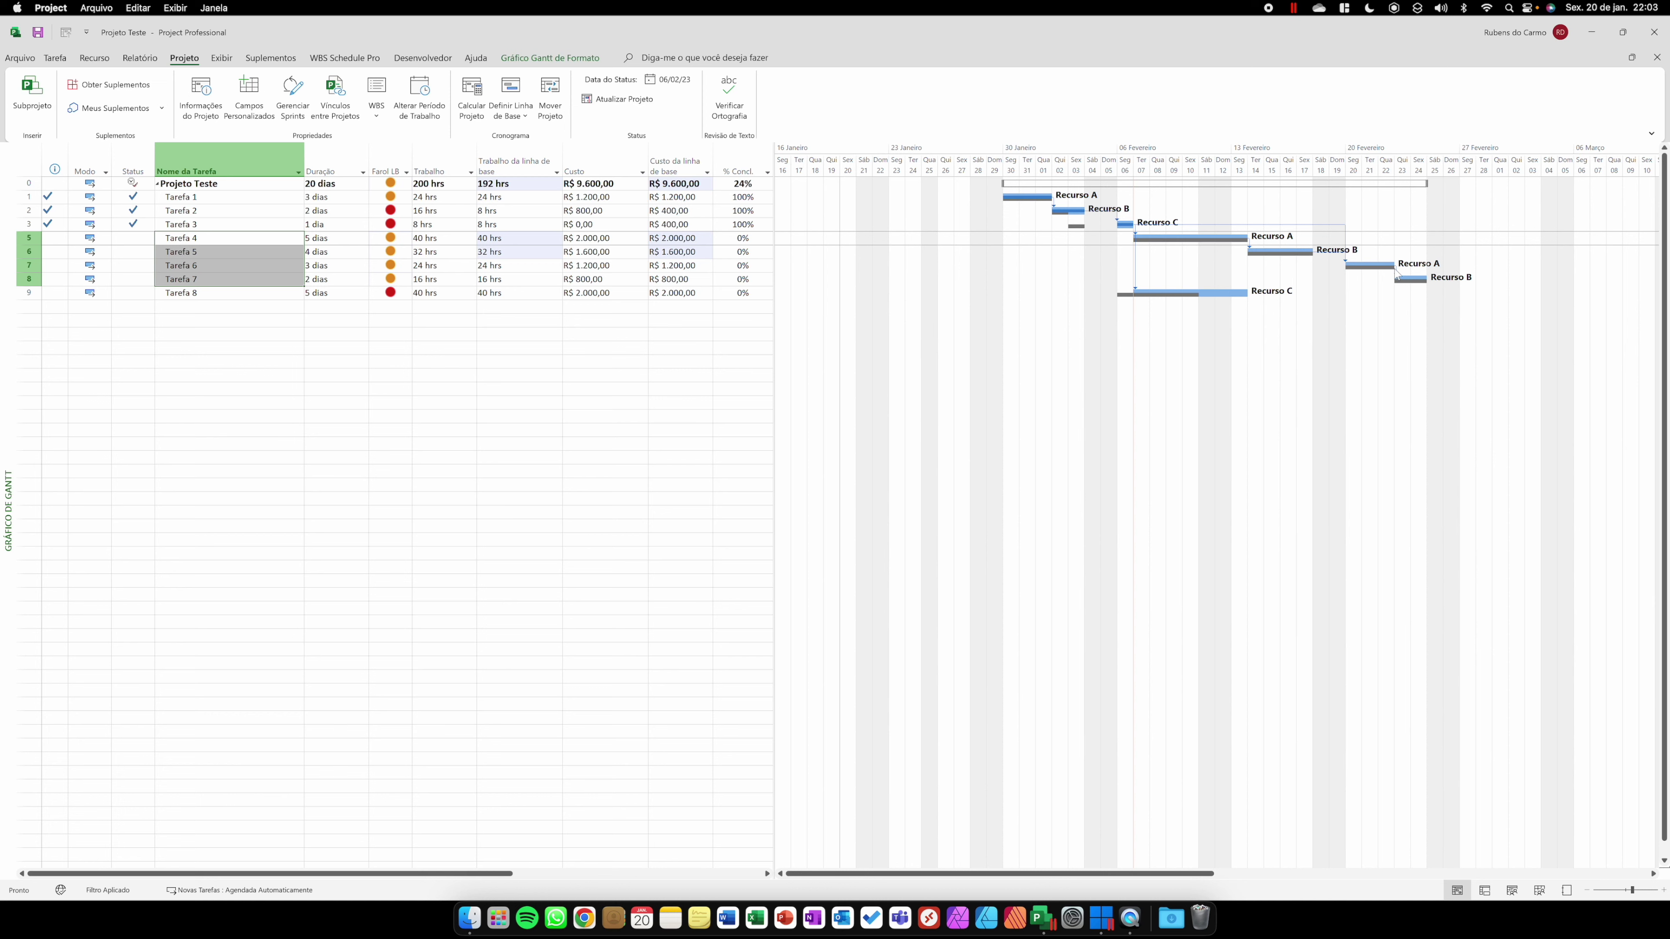
click(274, 296)
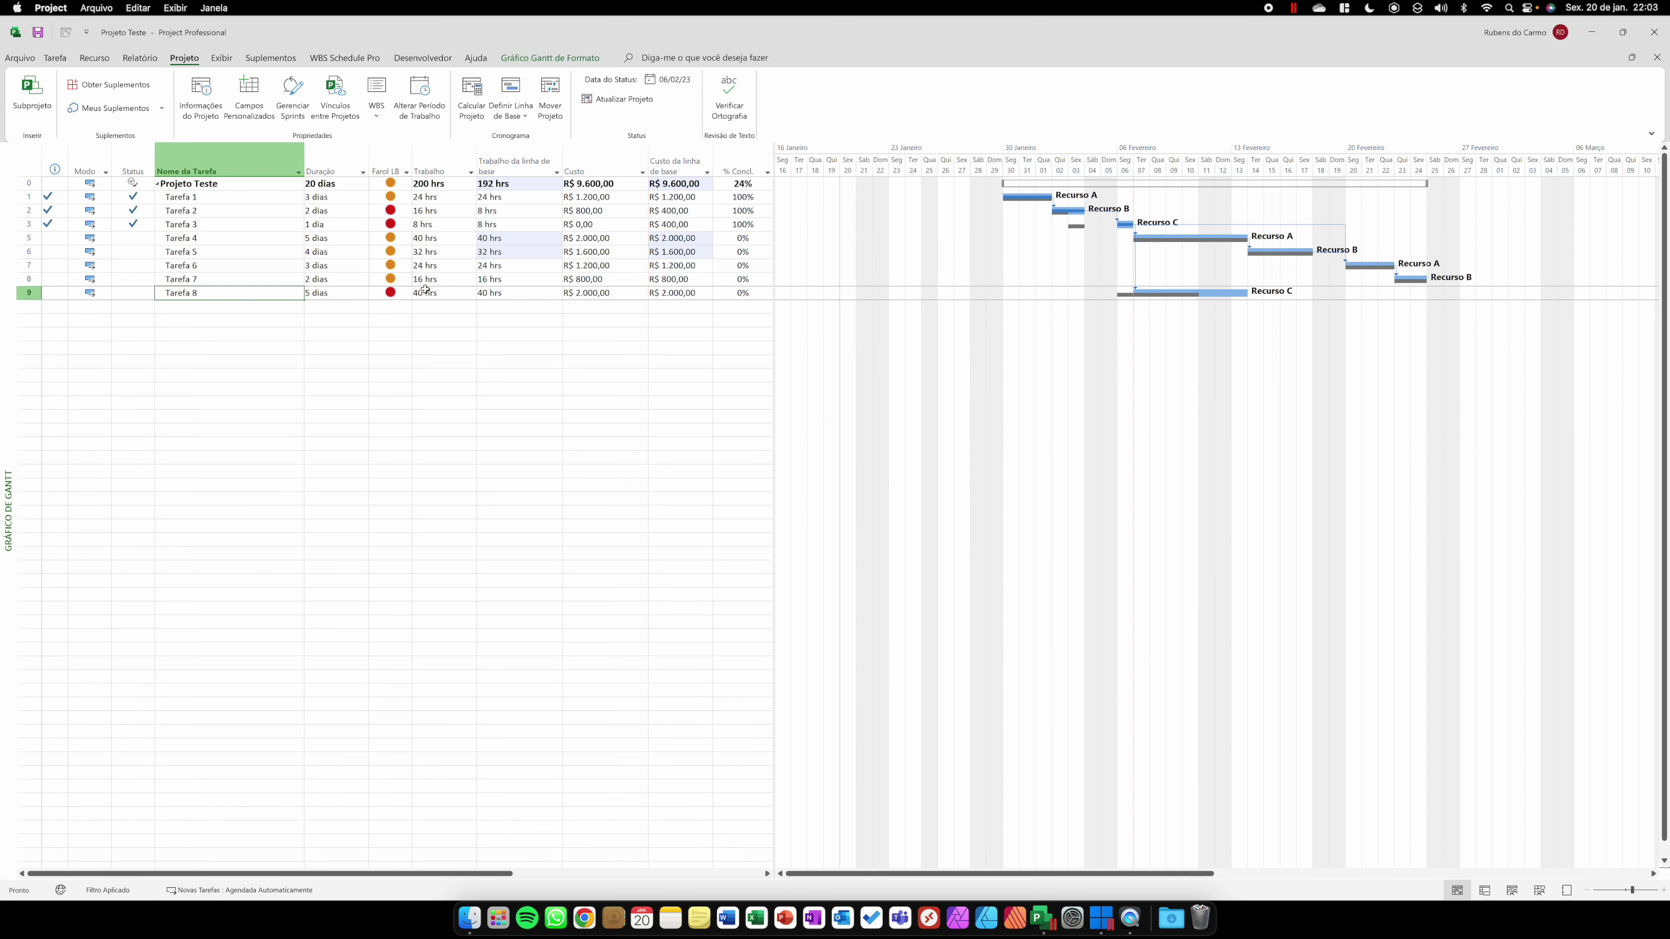
Save an interim plan for the entire project, copying Linha de Base into Linha de base2.
click(206, 212)
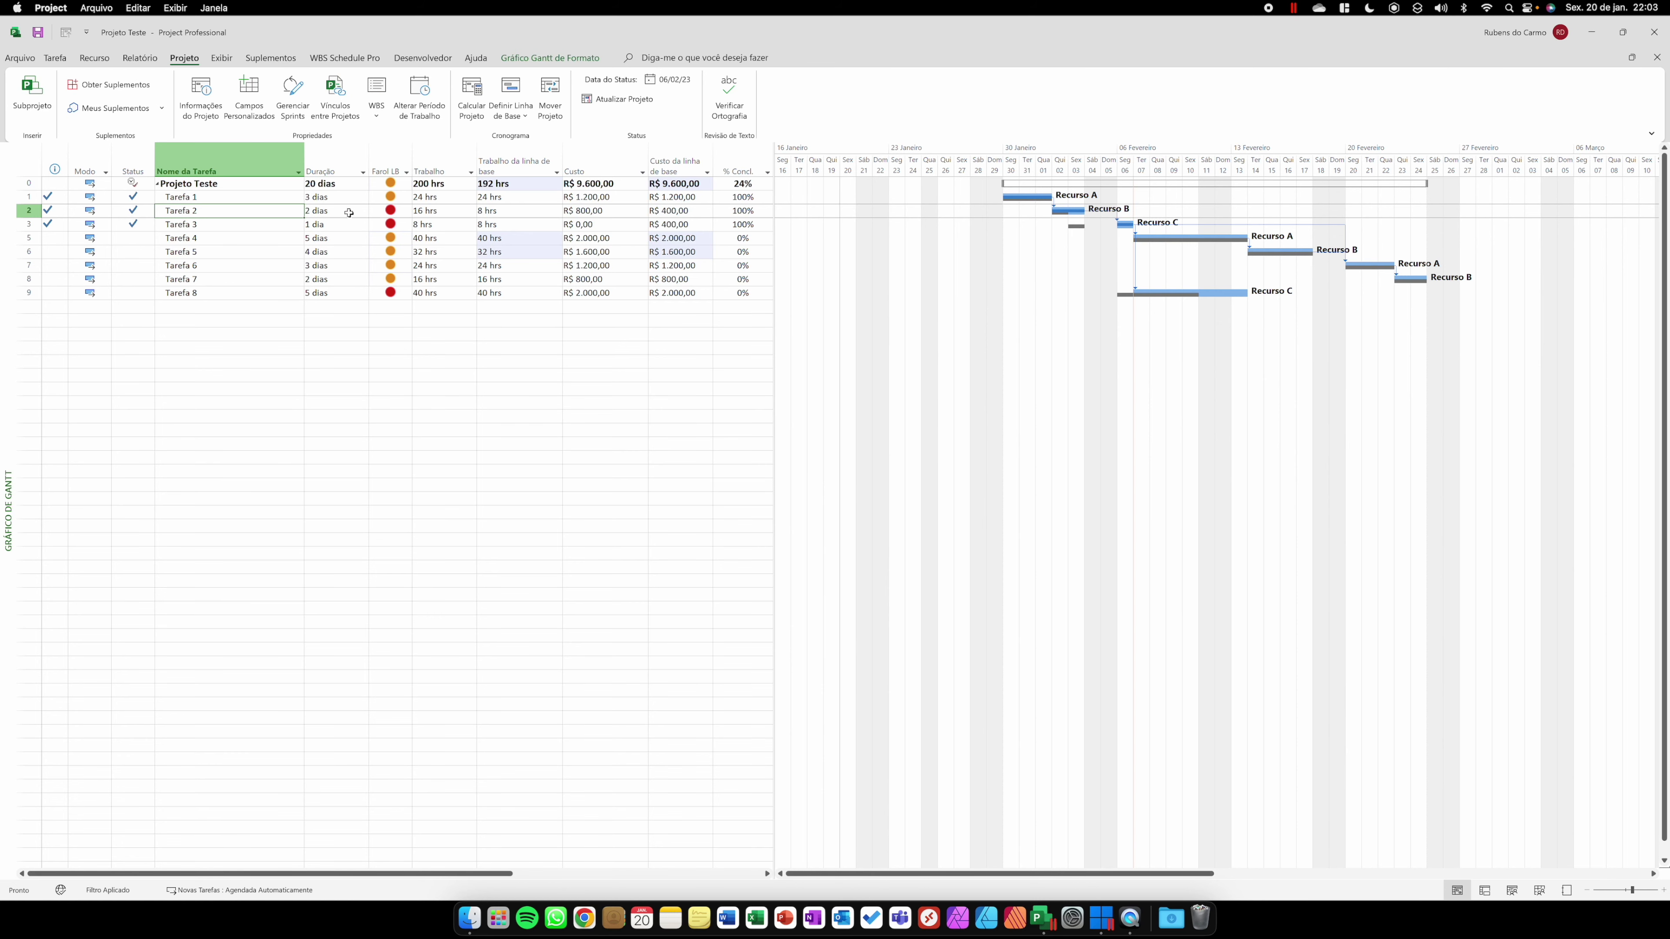
click(516, 123)
click(565, 139)
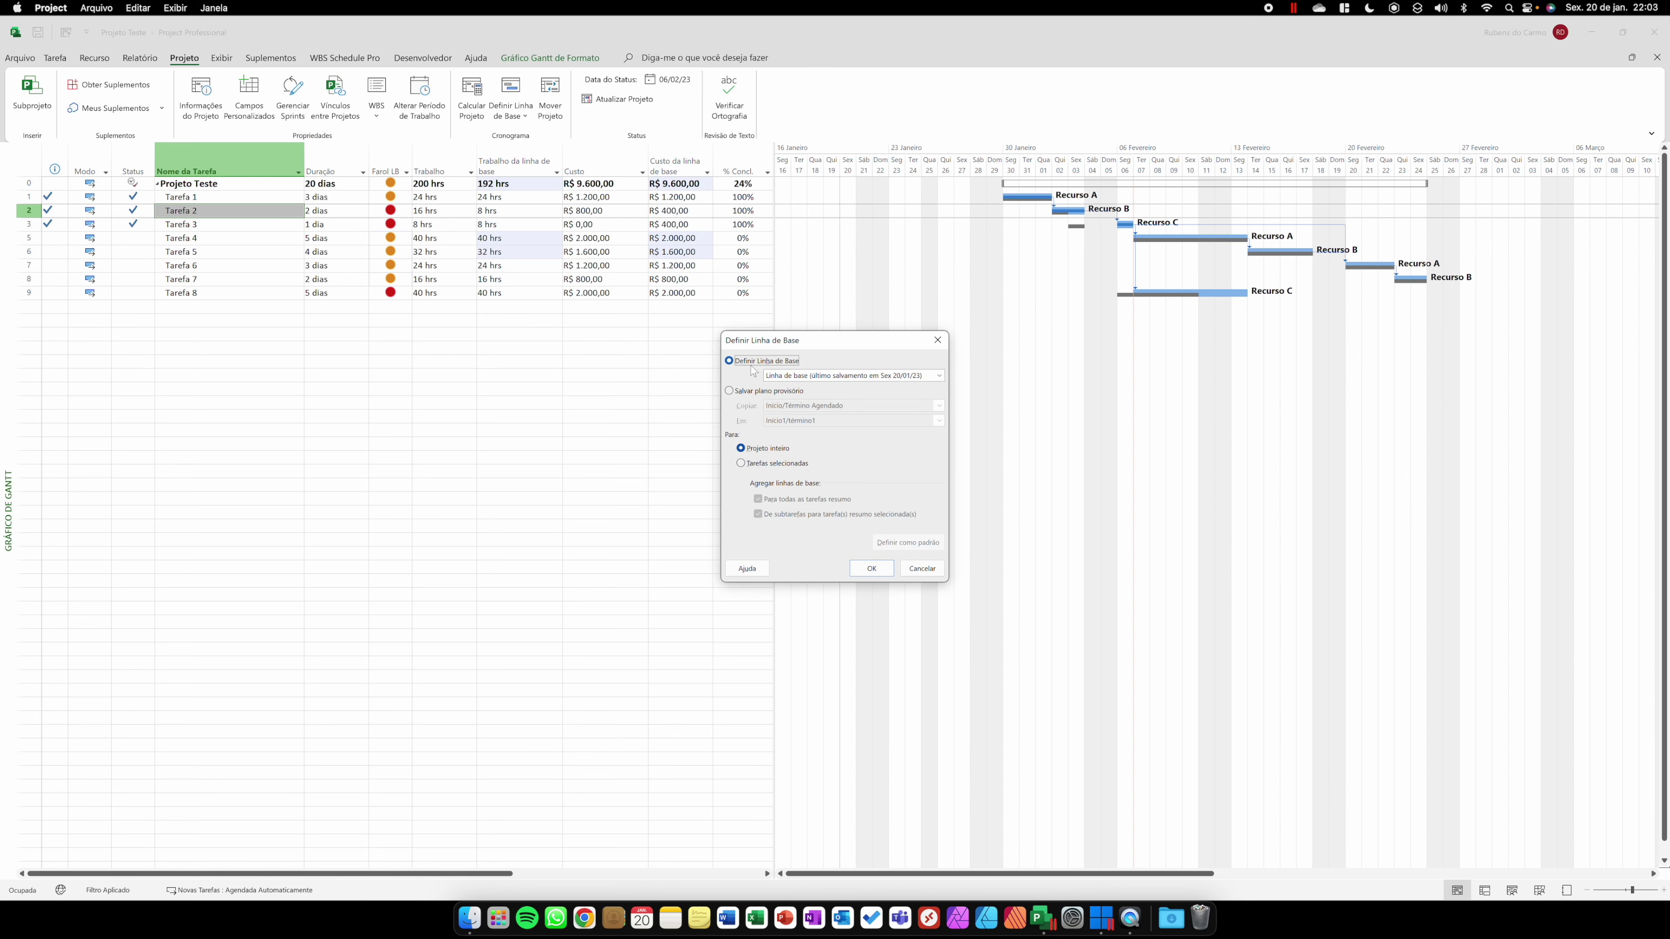
click(793, 392)
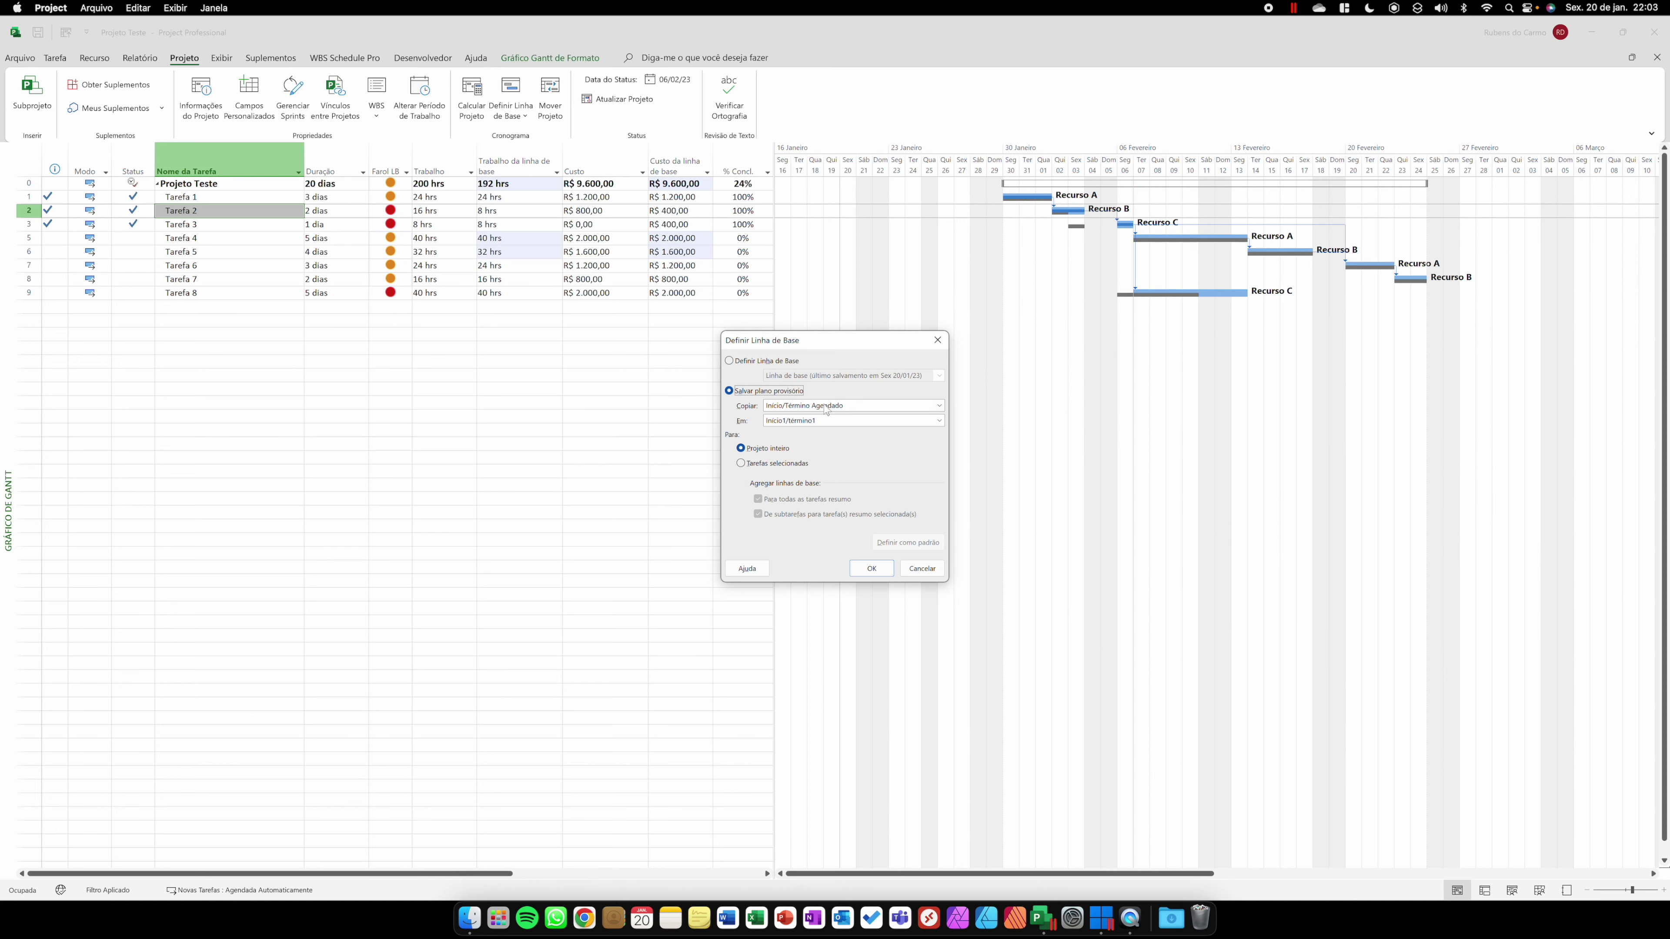
click(827, 407)
click(806, 422)
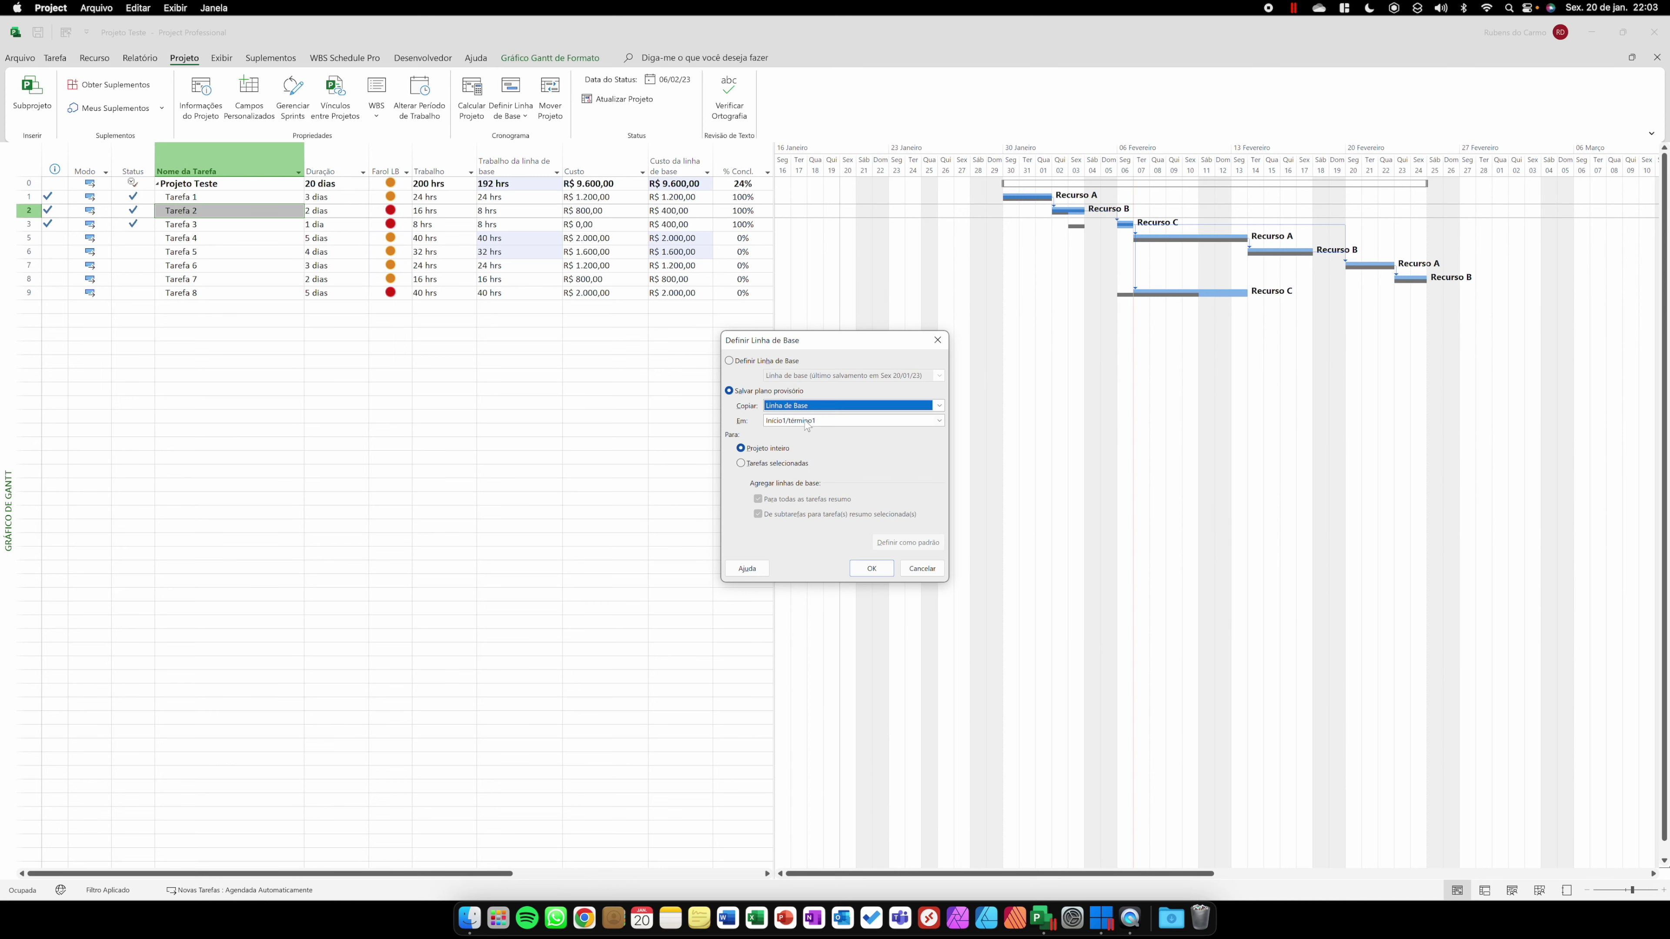
click(807, 427)
click(807, 452)
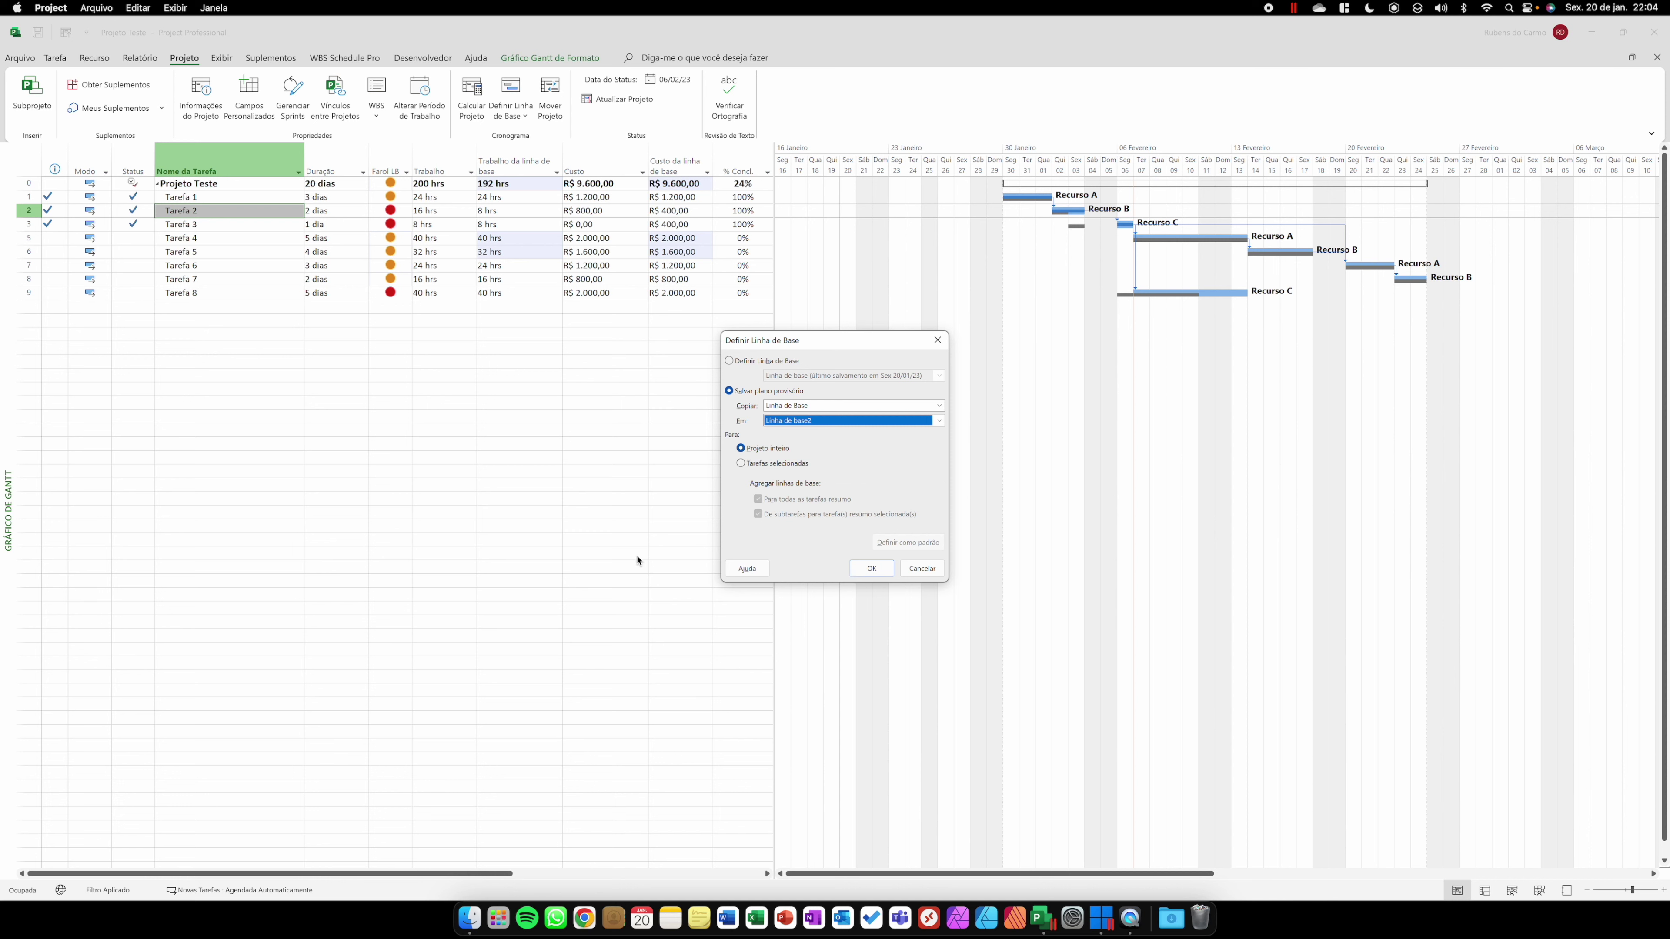
click(870, 568)
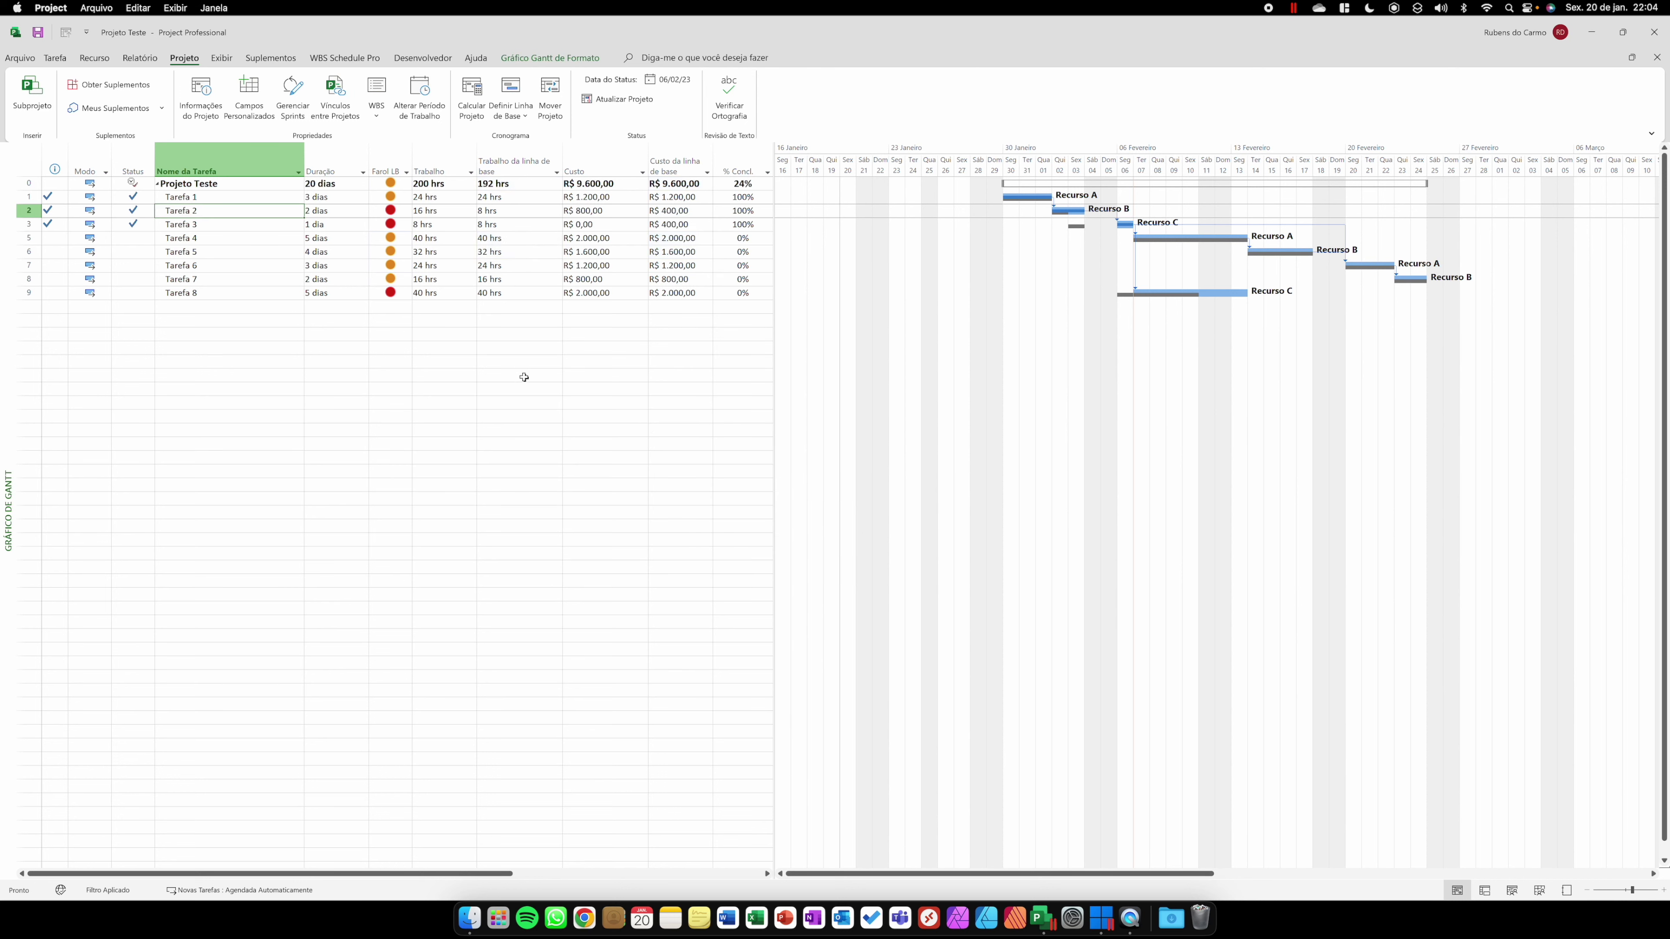
Compare Linha de base 1 and Linha de base 2 against the Gantt bars, and return the chart to the main Linha de base.
click(532, 58)
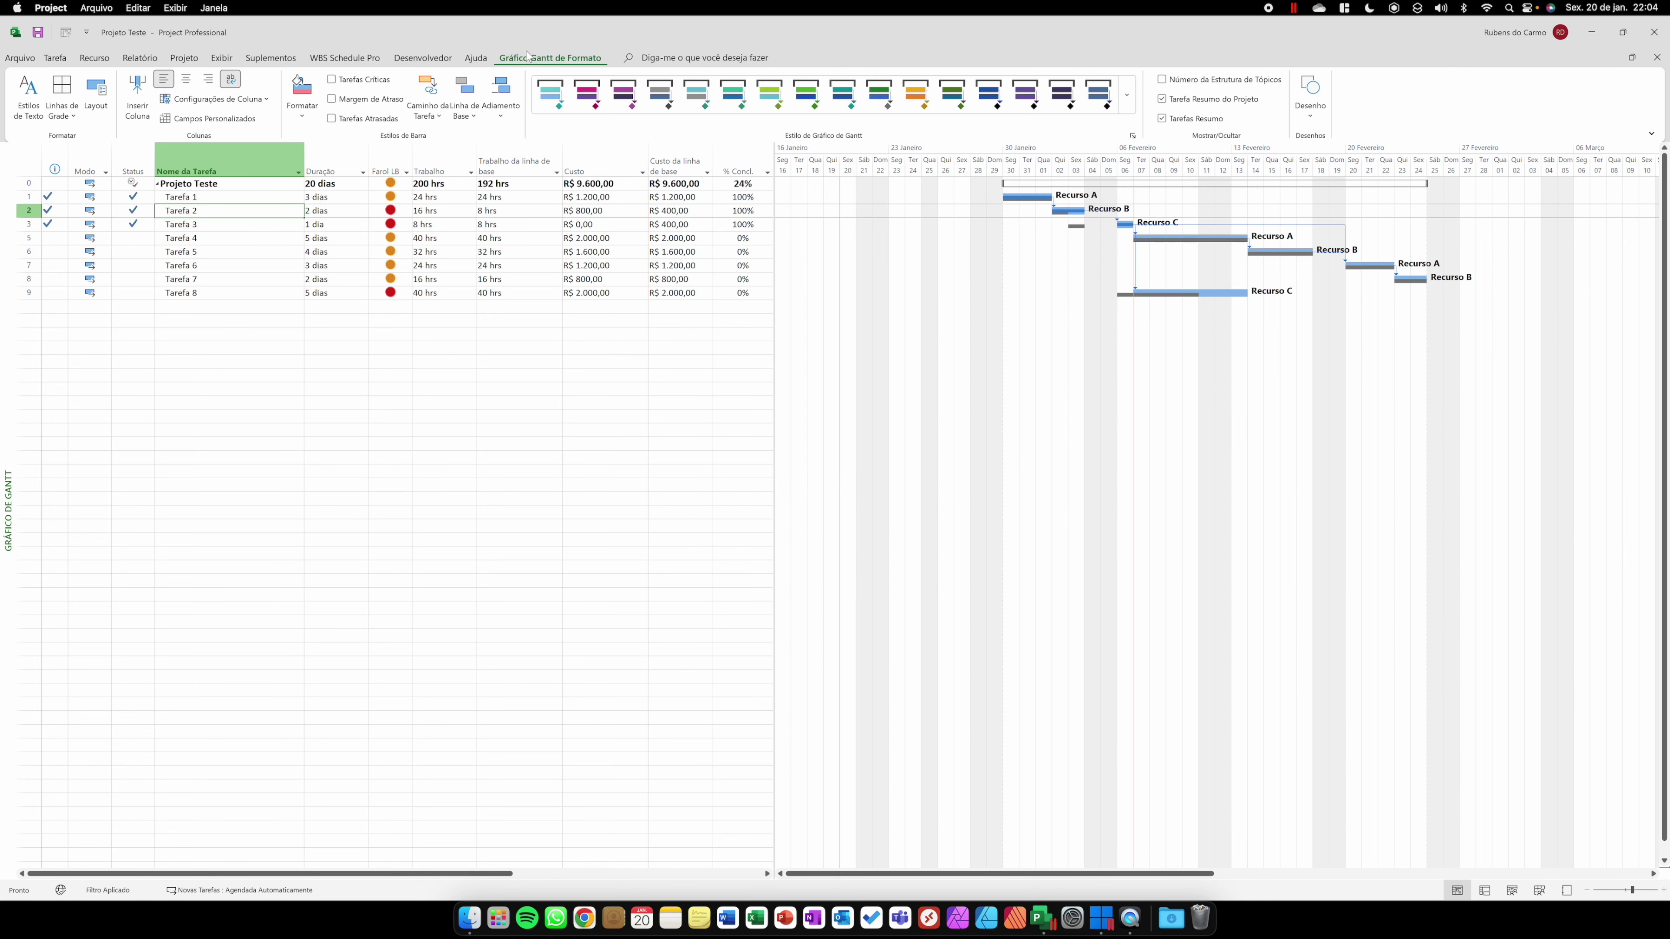
click(471, 109)
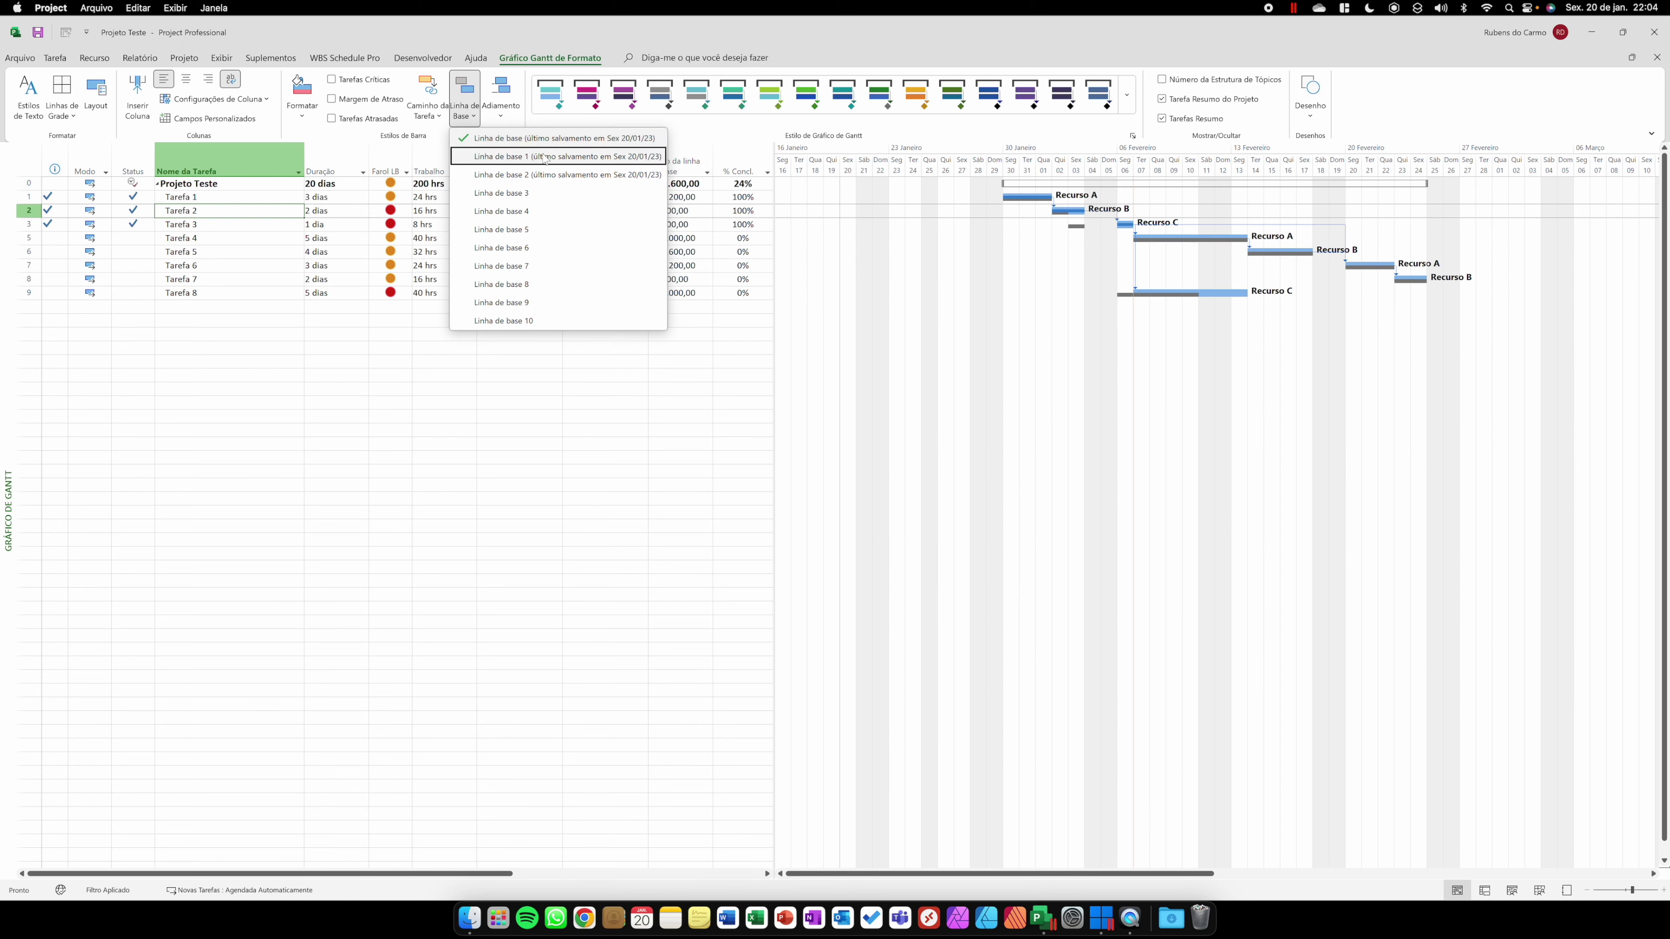
click(551, 162)
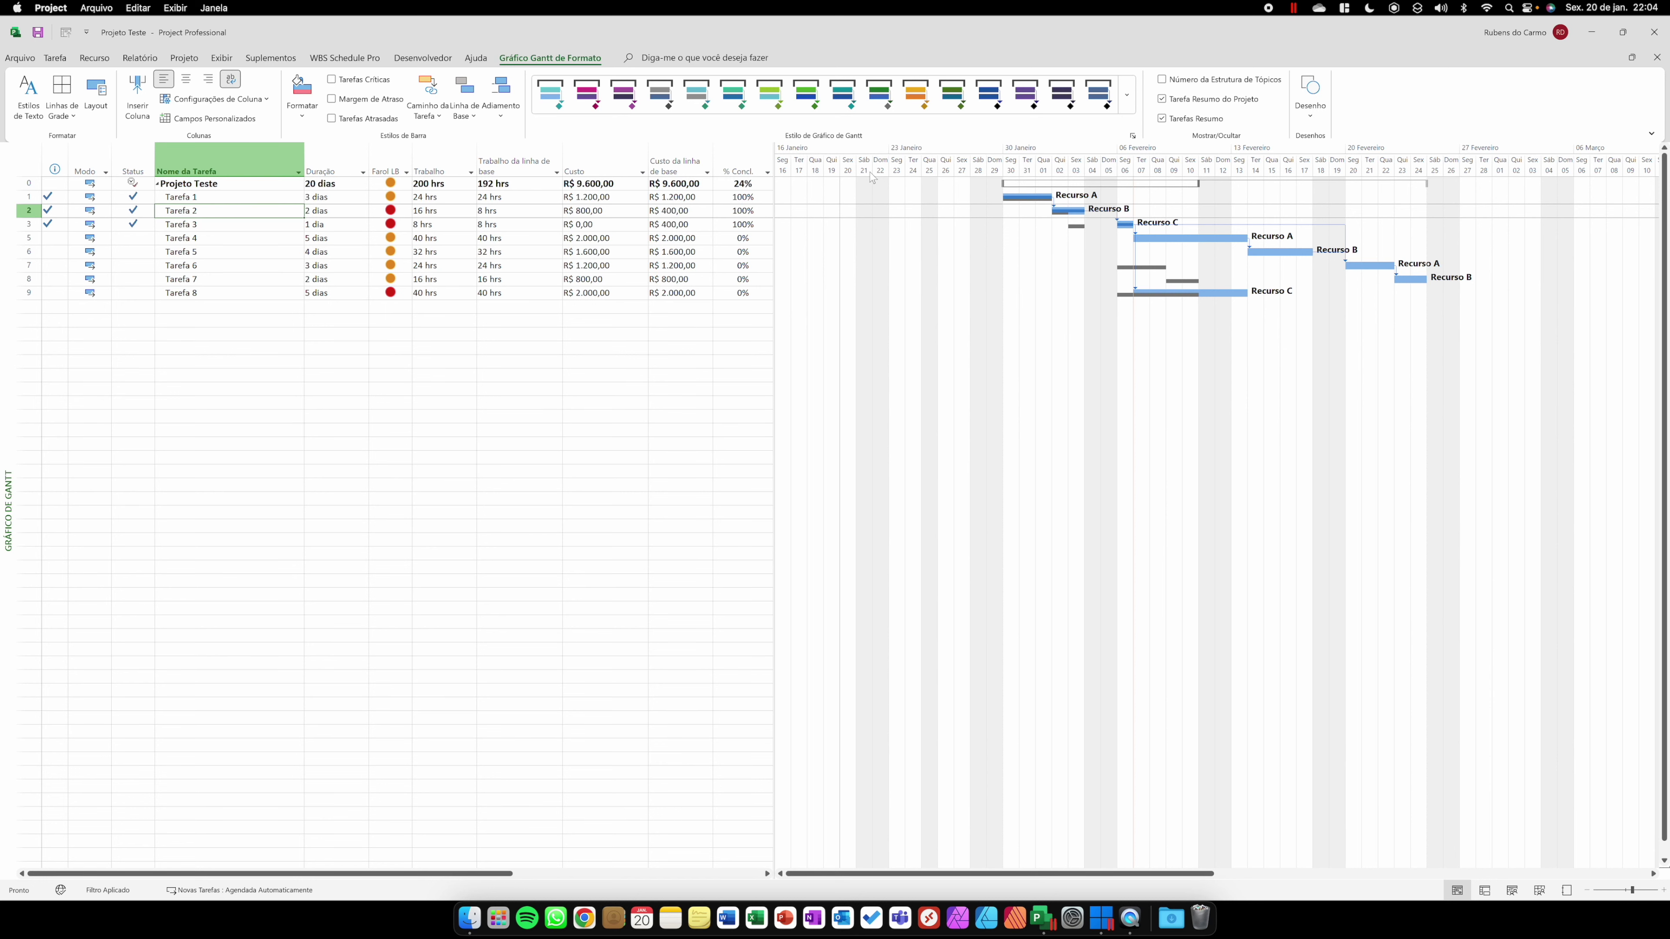
click(470, 113)
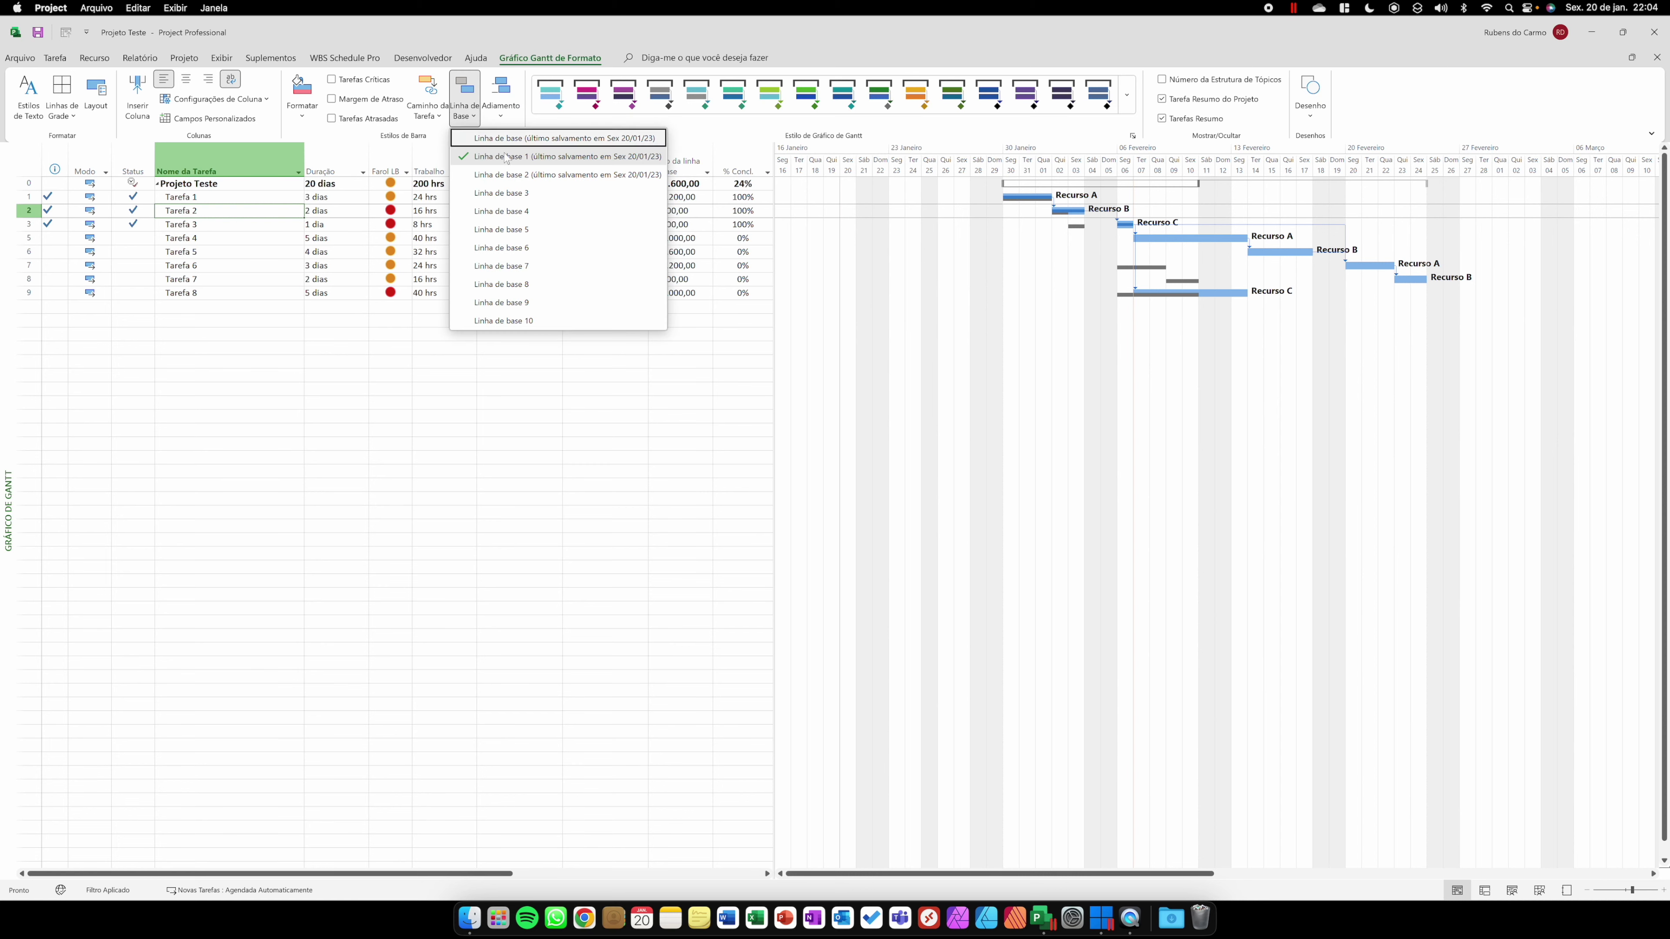
click(536, 175)
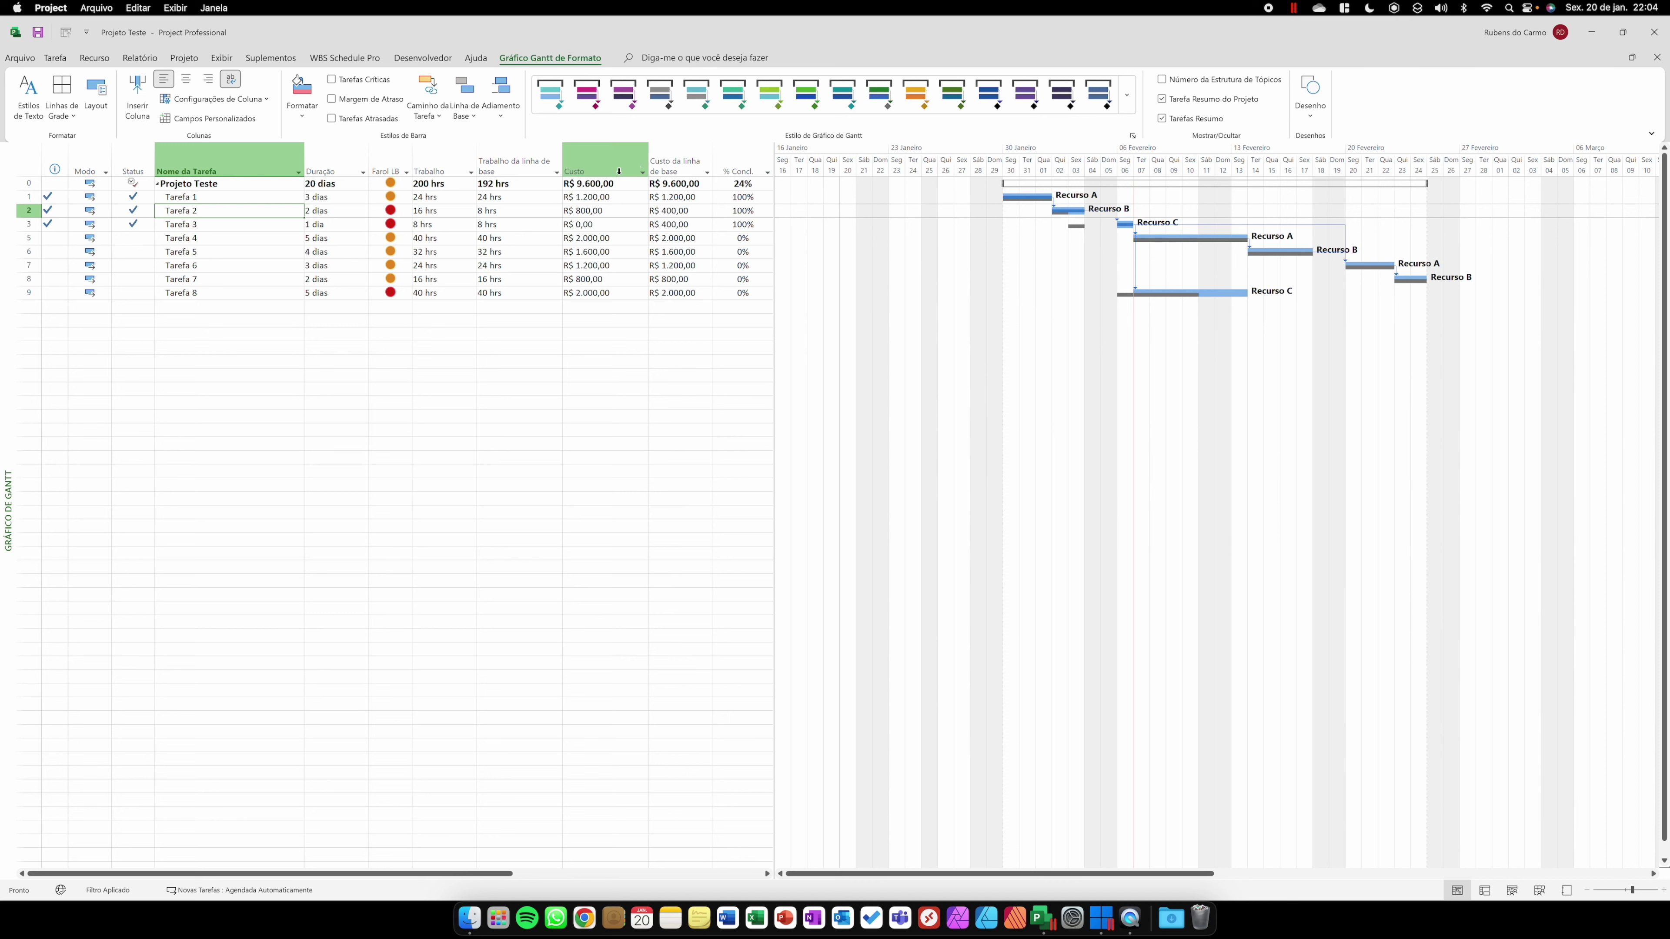
click(465, 113)
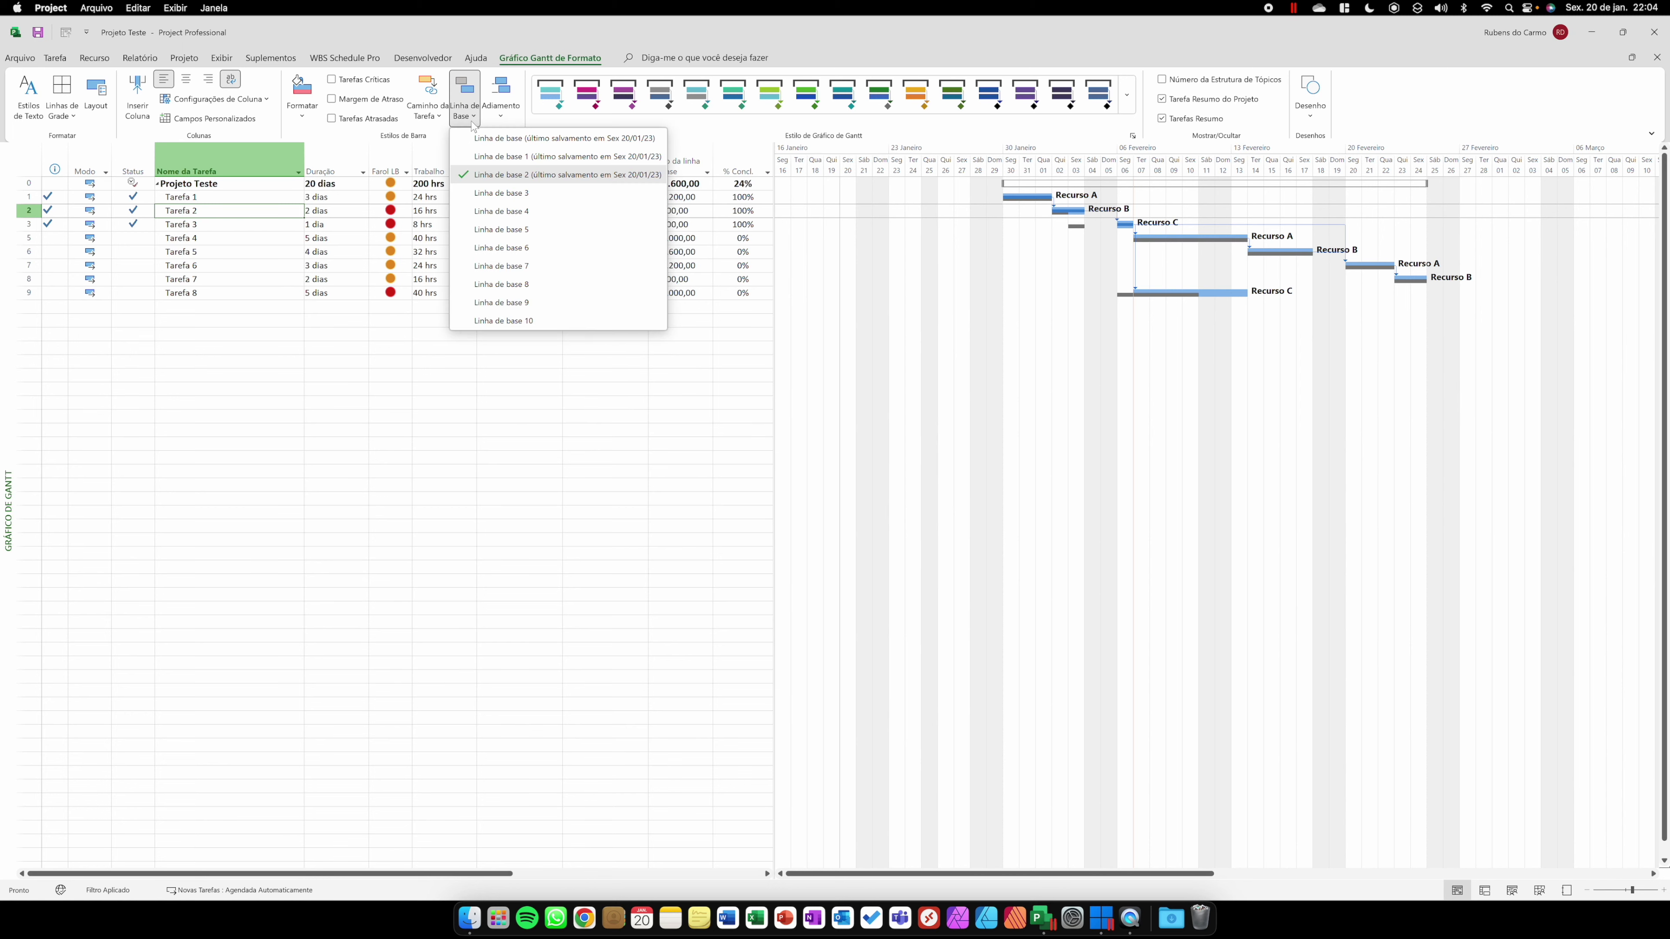
click(515, 139)
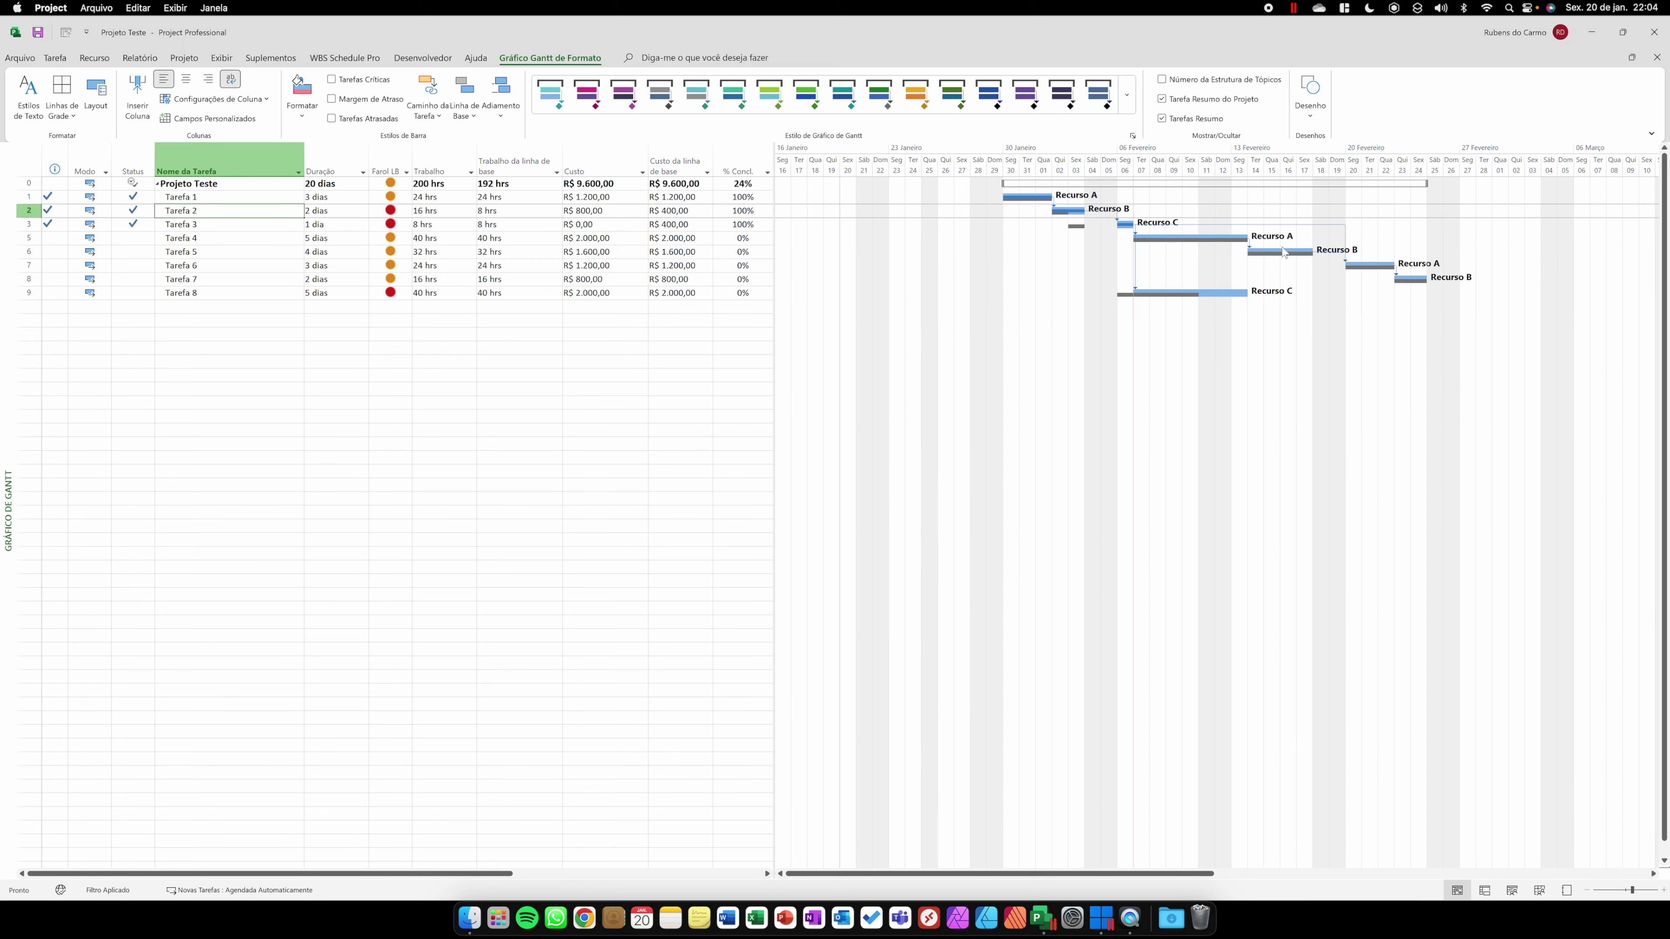
click(464, 95)
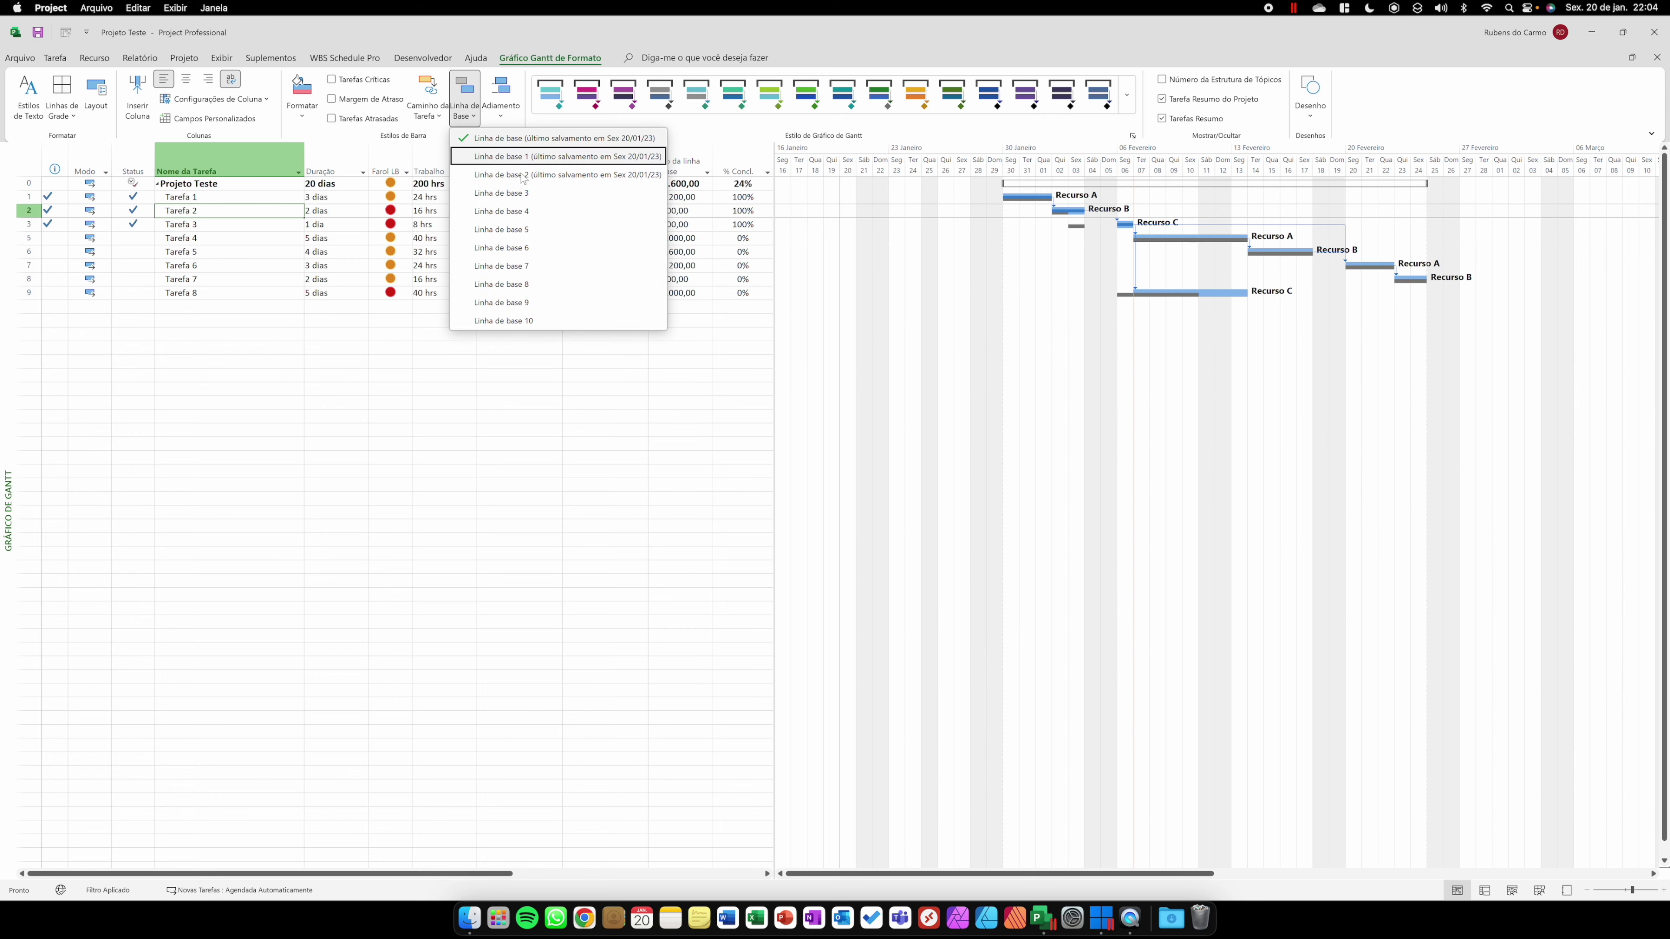
click(477, 119)
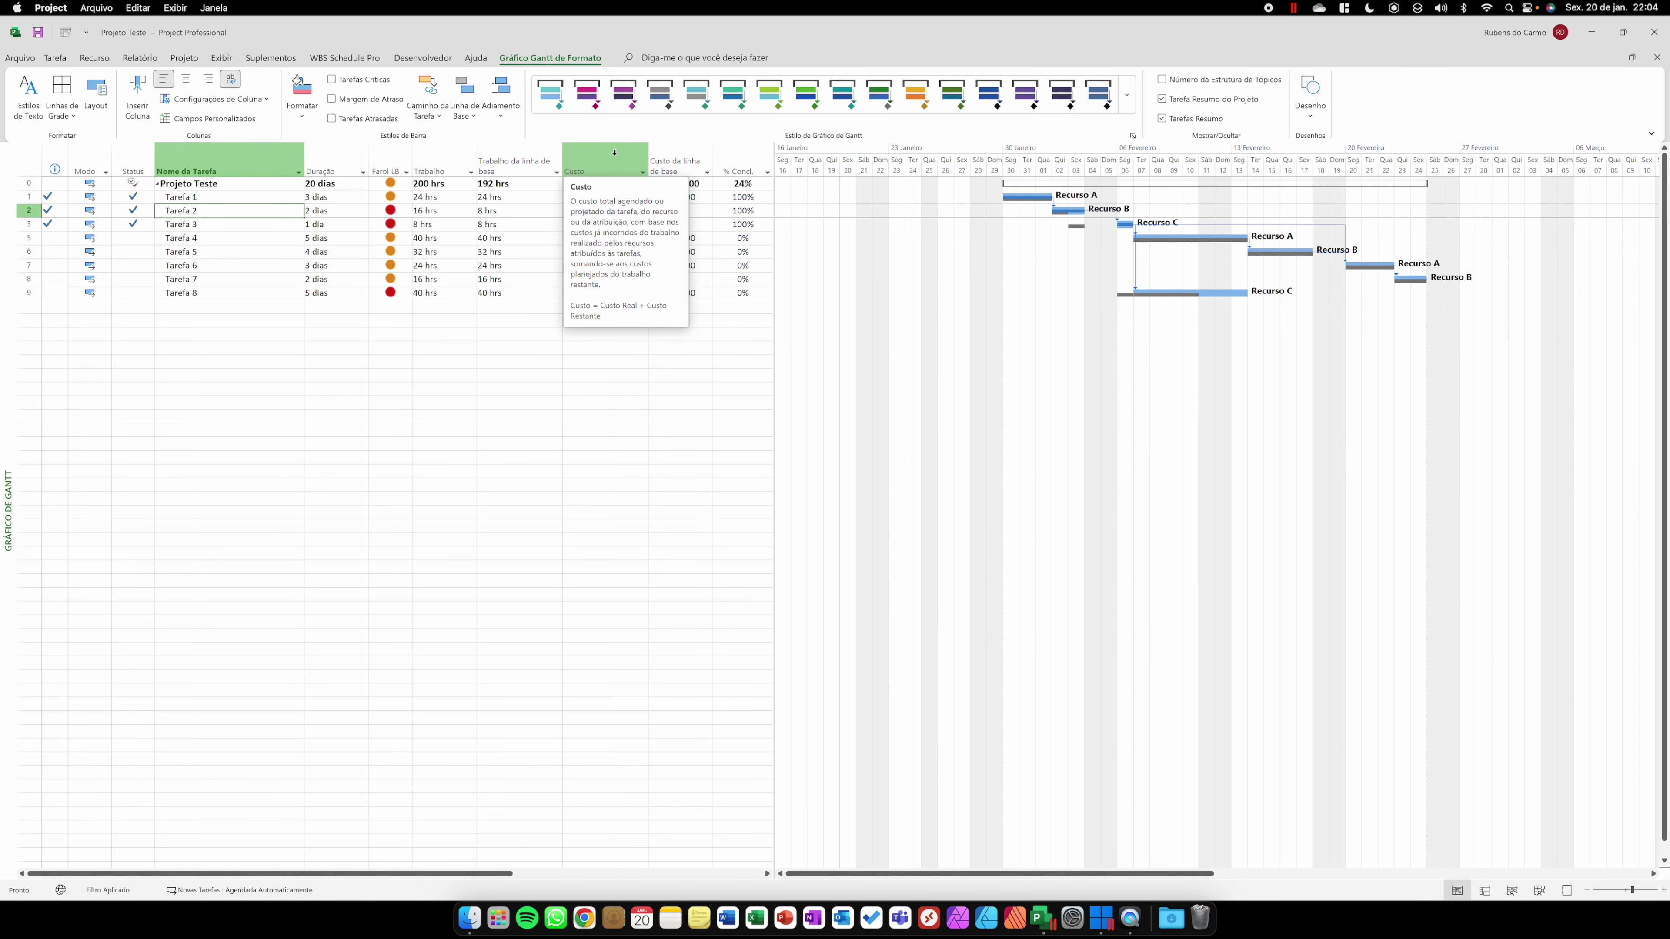
Widen the task table and insert a Custo da linha de base1 column before % Concl.
drag(775, 306, 905, 309)
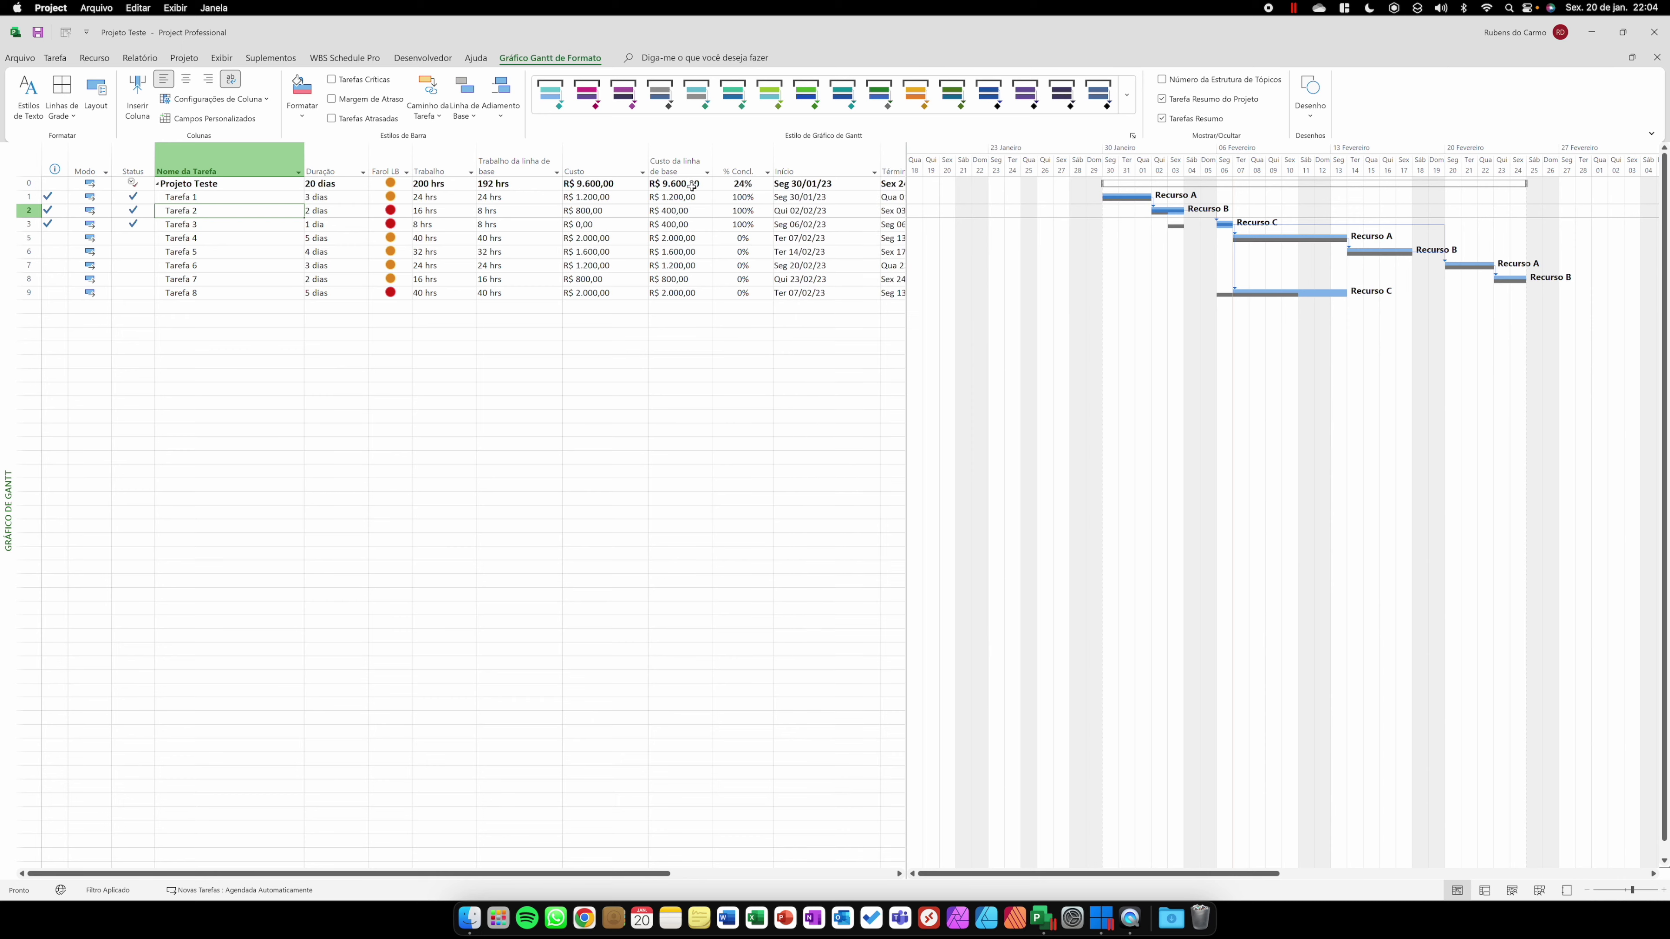
right_click(731, 150)
click(780, 263)
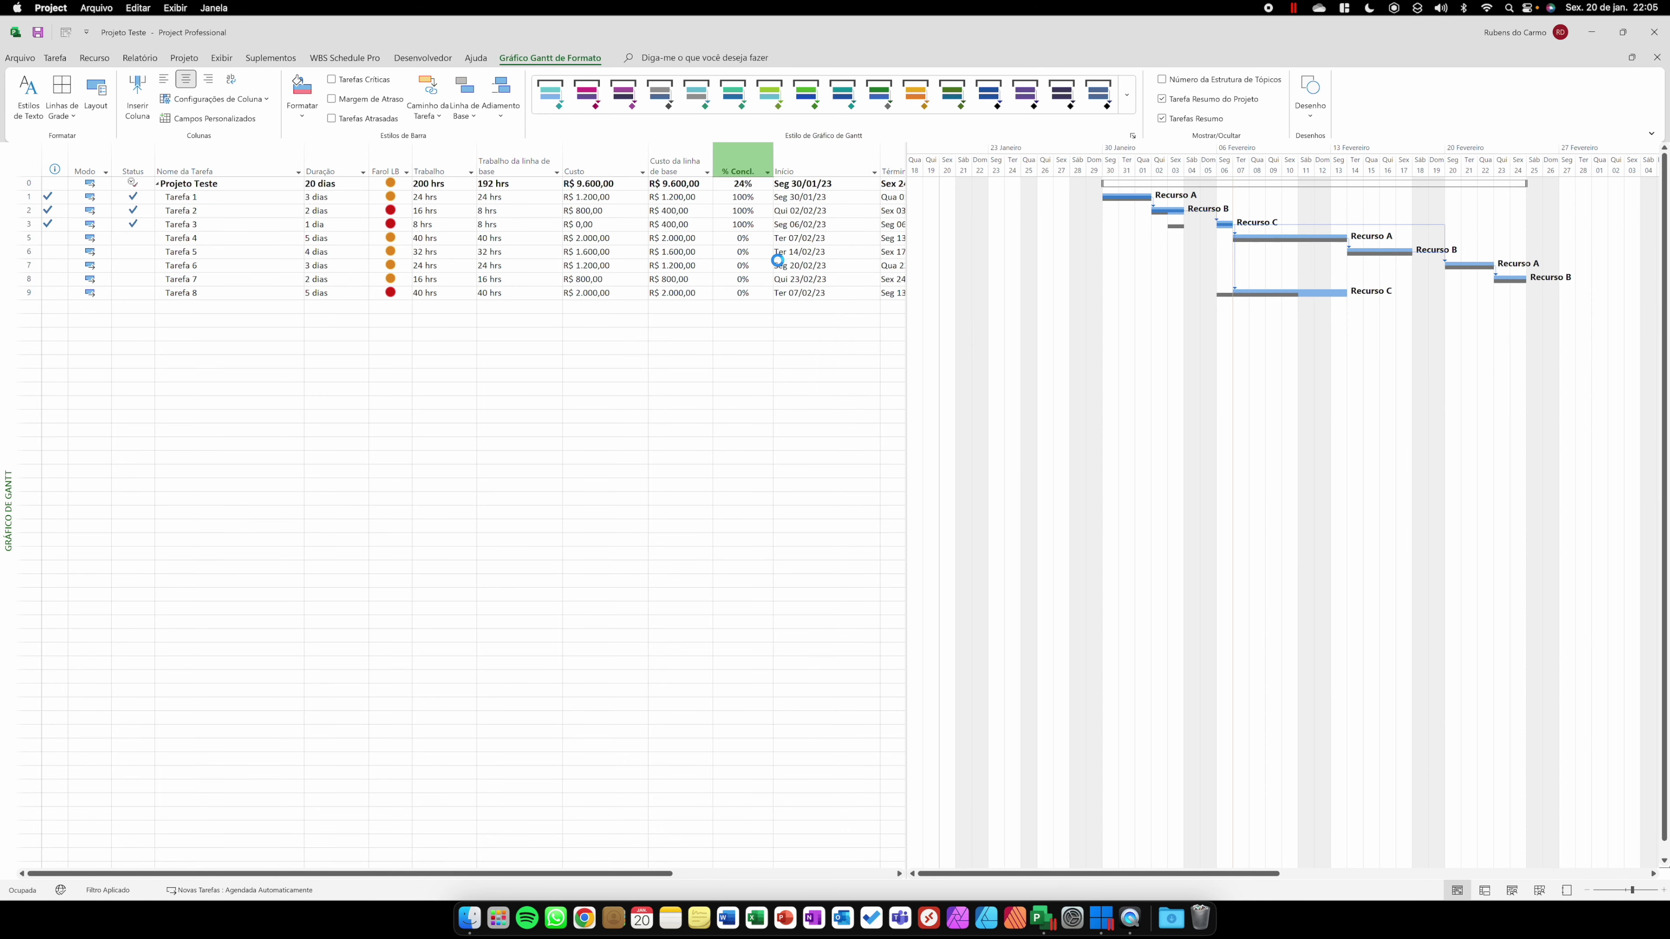
text(cu)
key(Down)
key(Down)
key(Return)
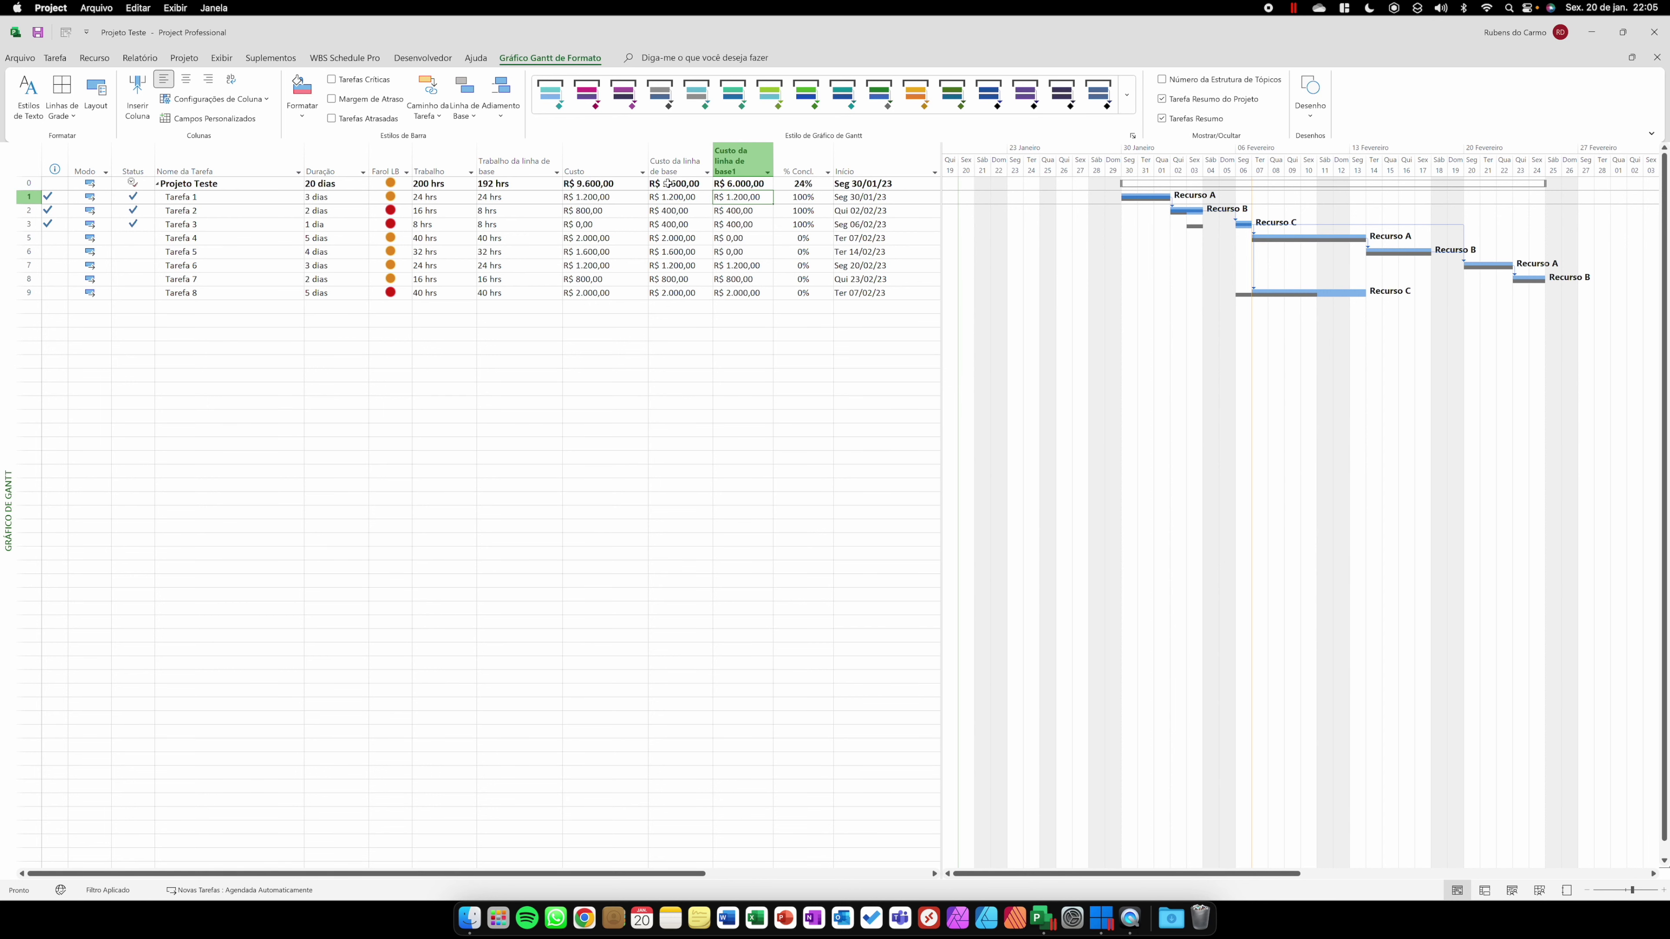
Set Recurso C's actual cost on Tarefa 3 to 400 in the task details, and close the details view.
click(249, 224)
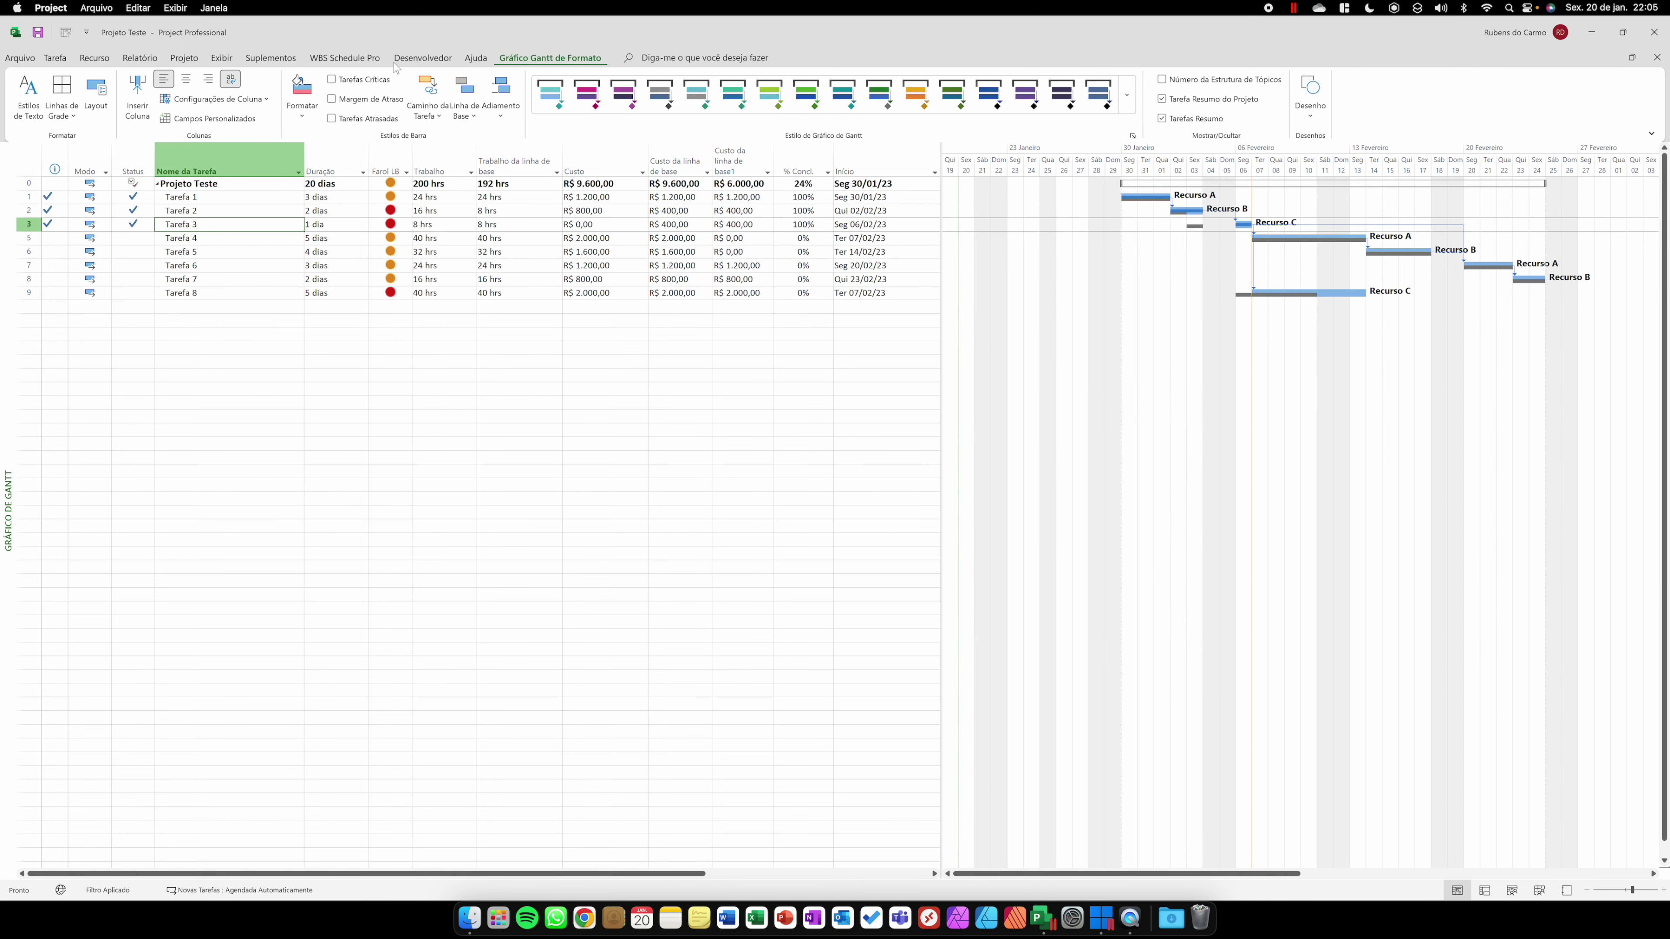
click(53, 58)
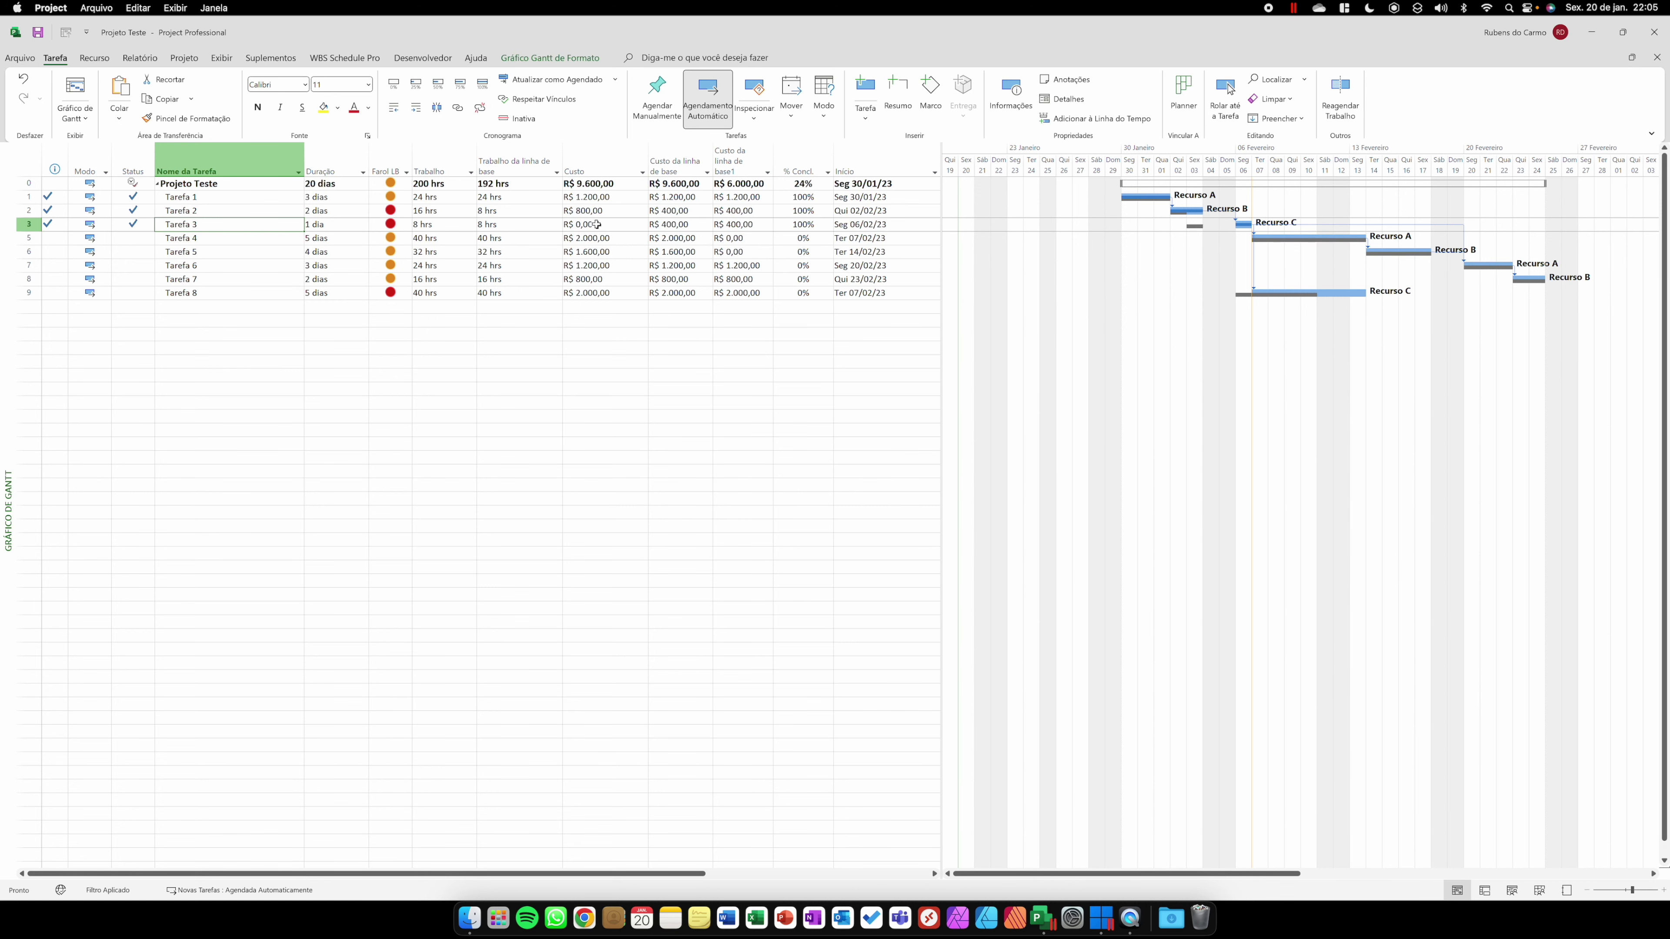
click(1063, 99)
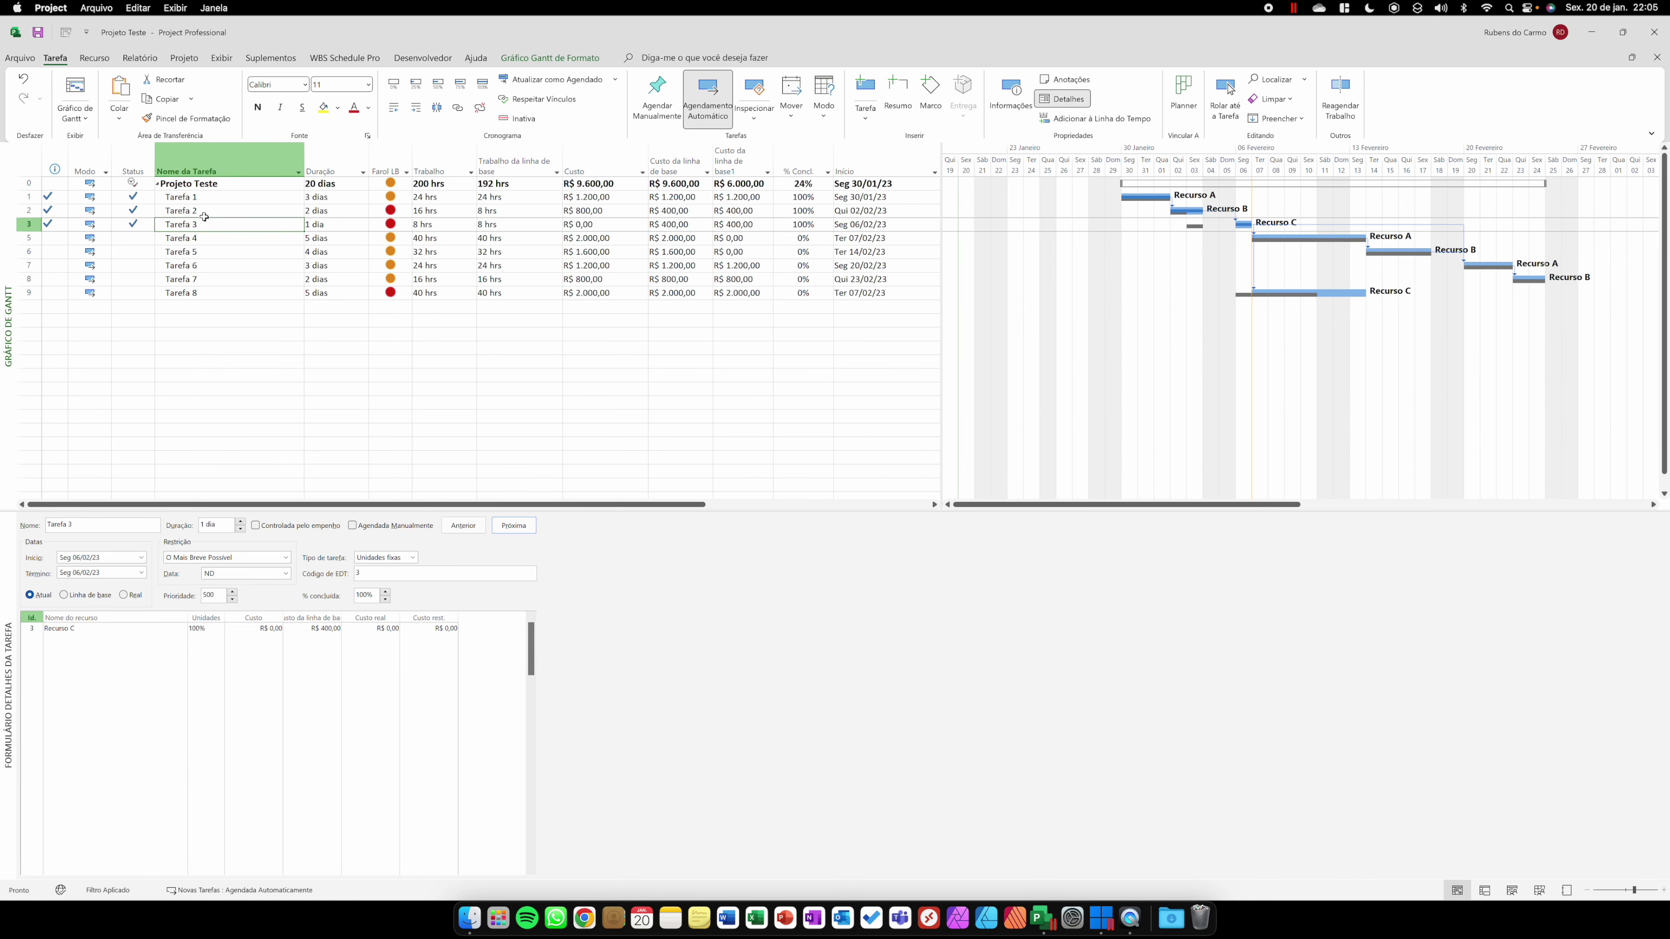
click(358, 638)
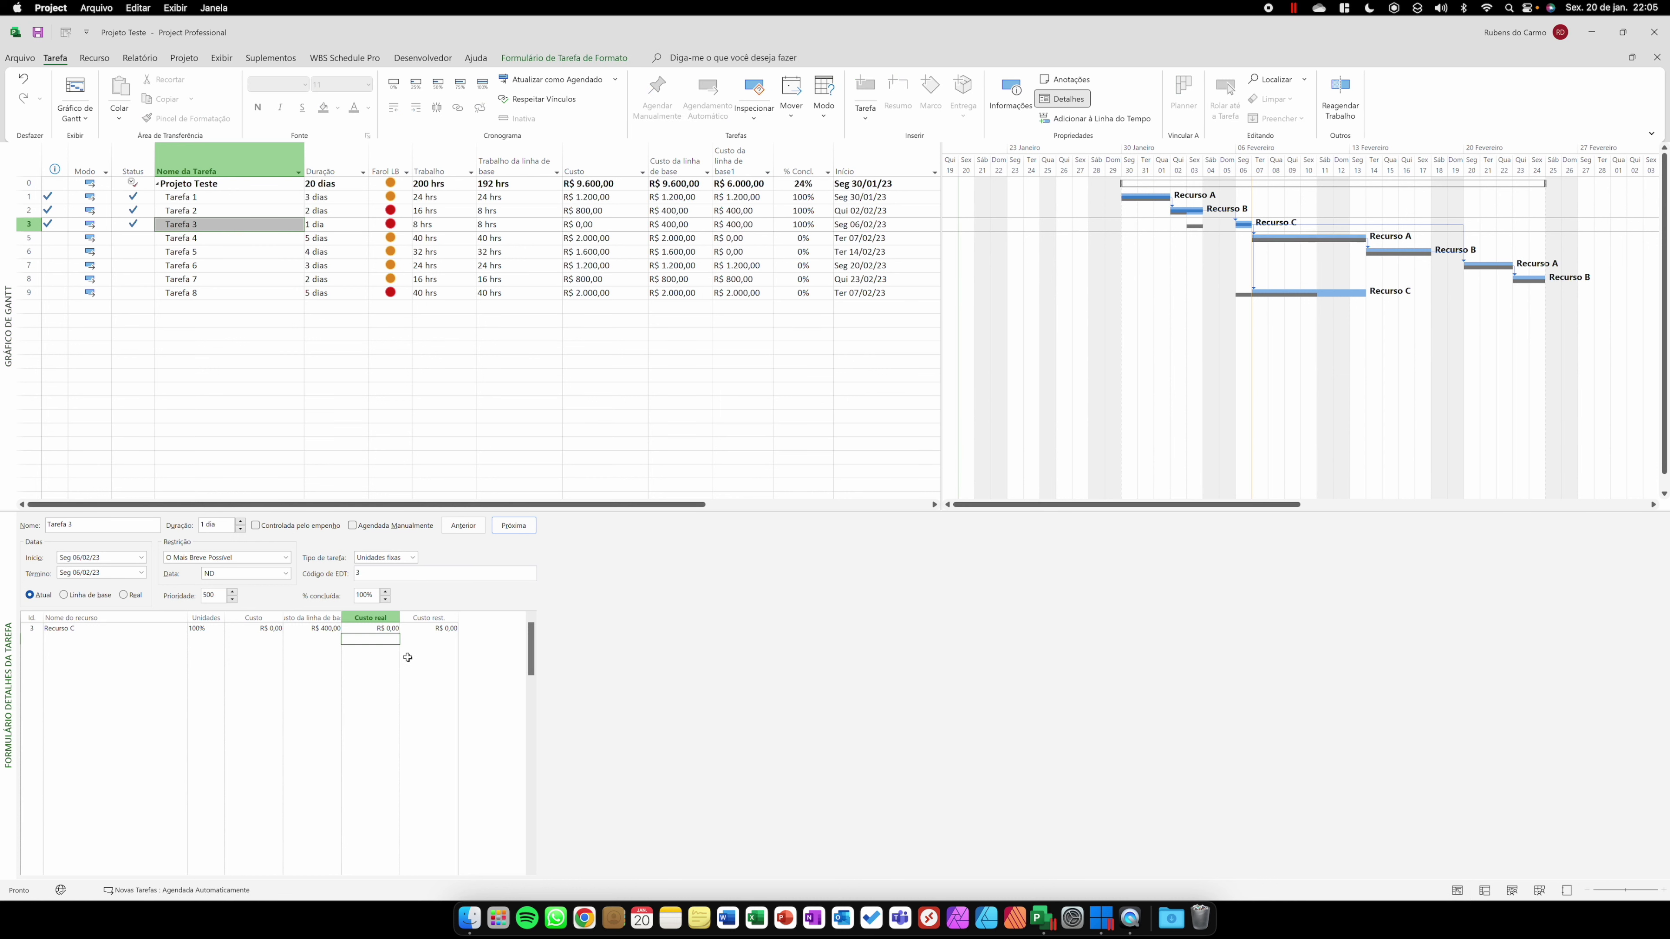
key(Up)
text(400)
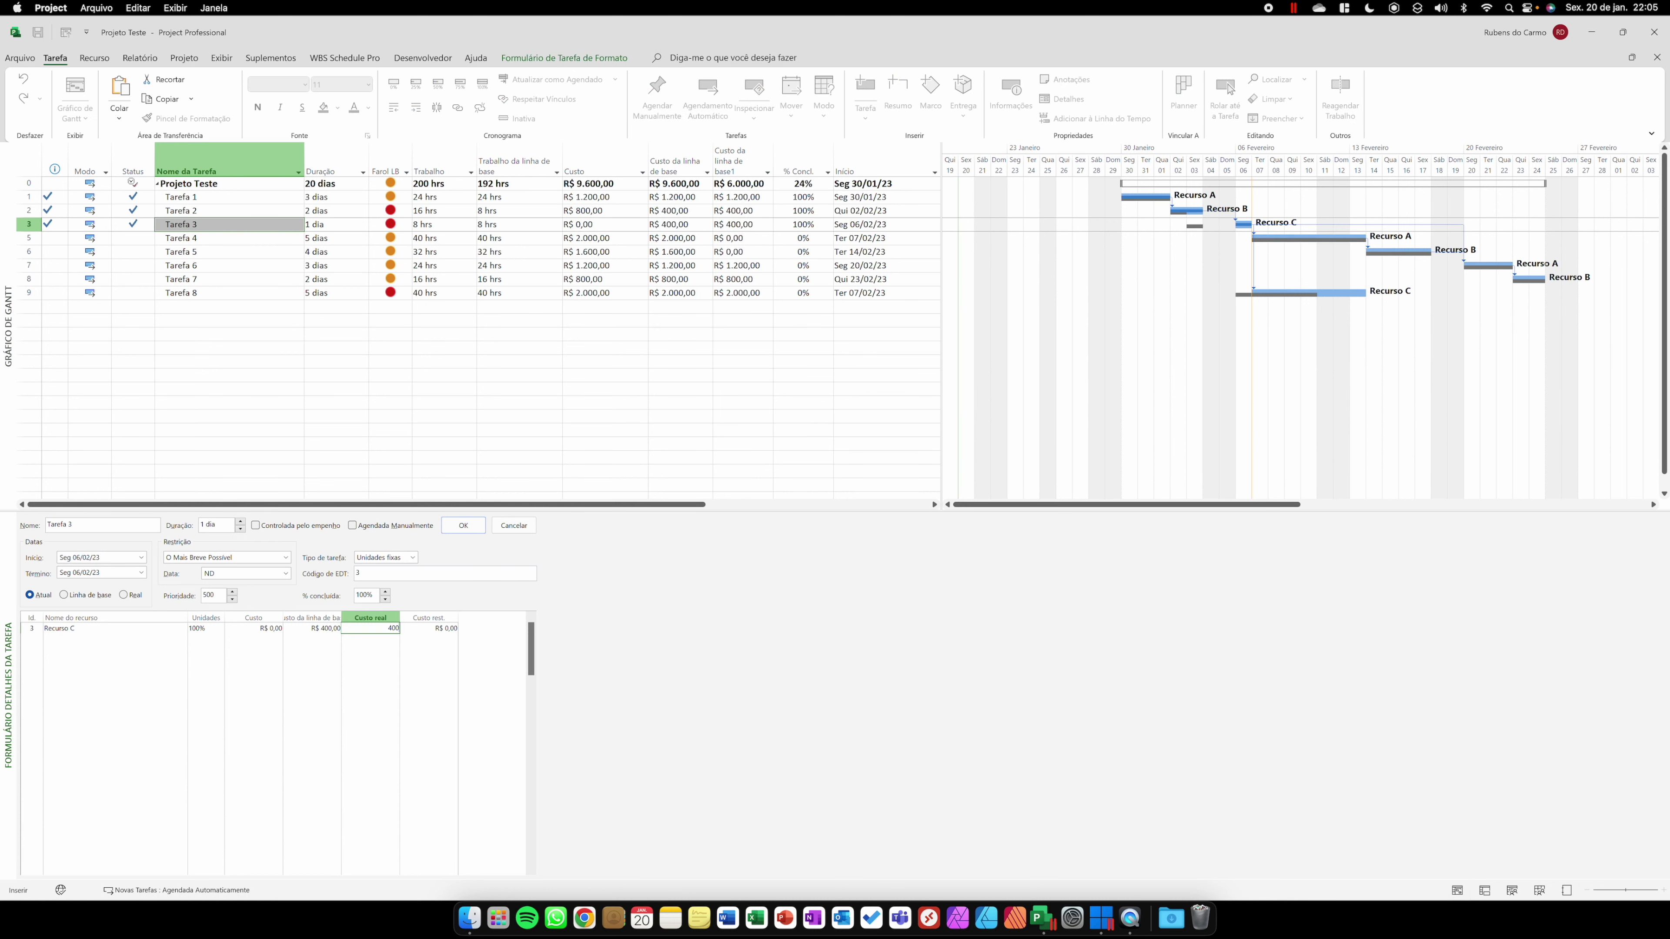
click(463, 525)
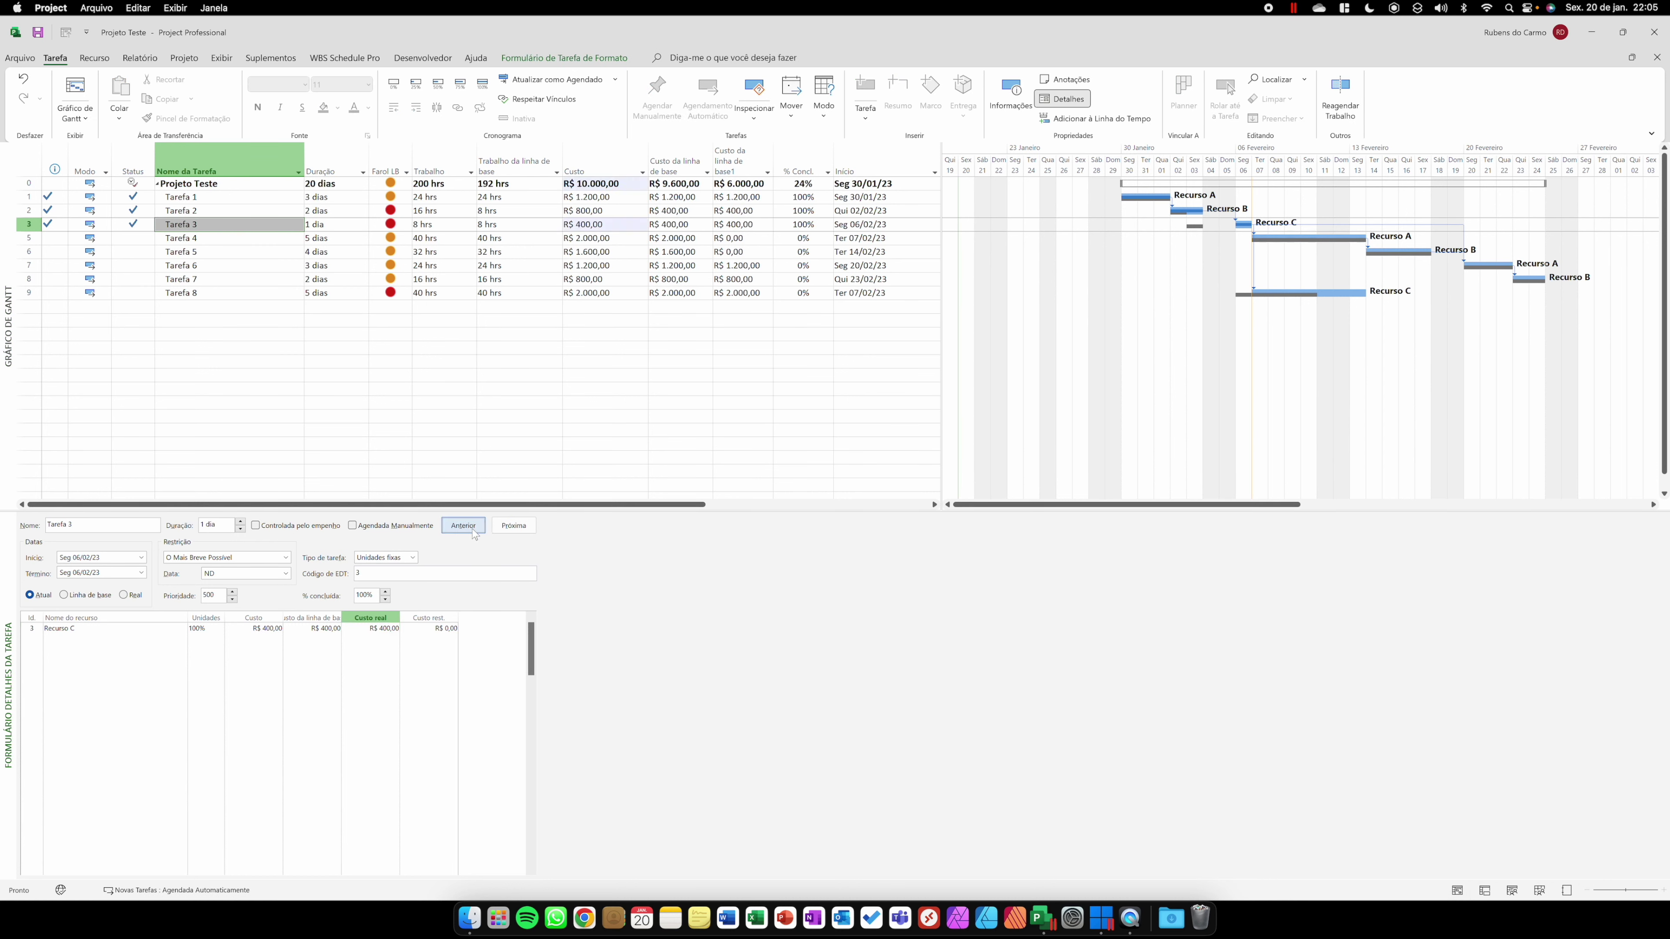
click(600, 372)
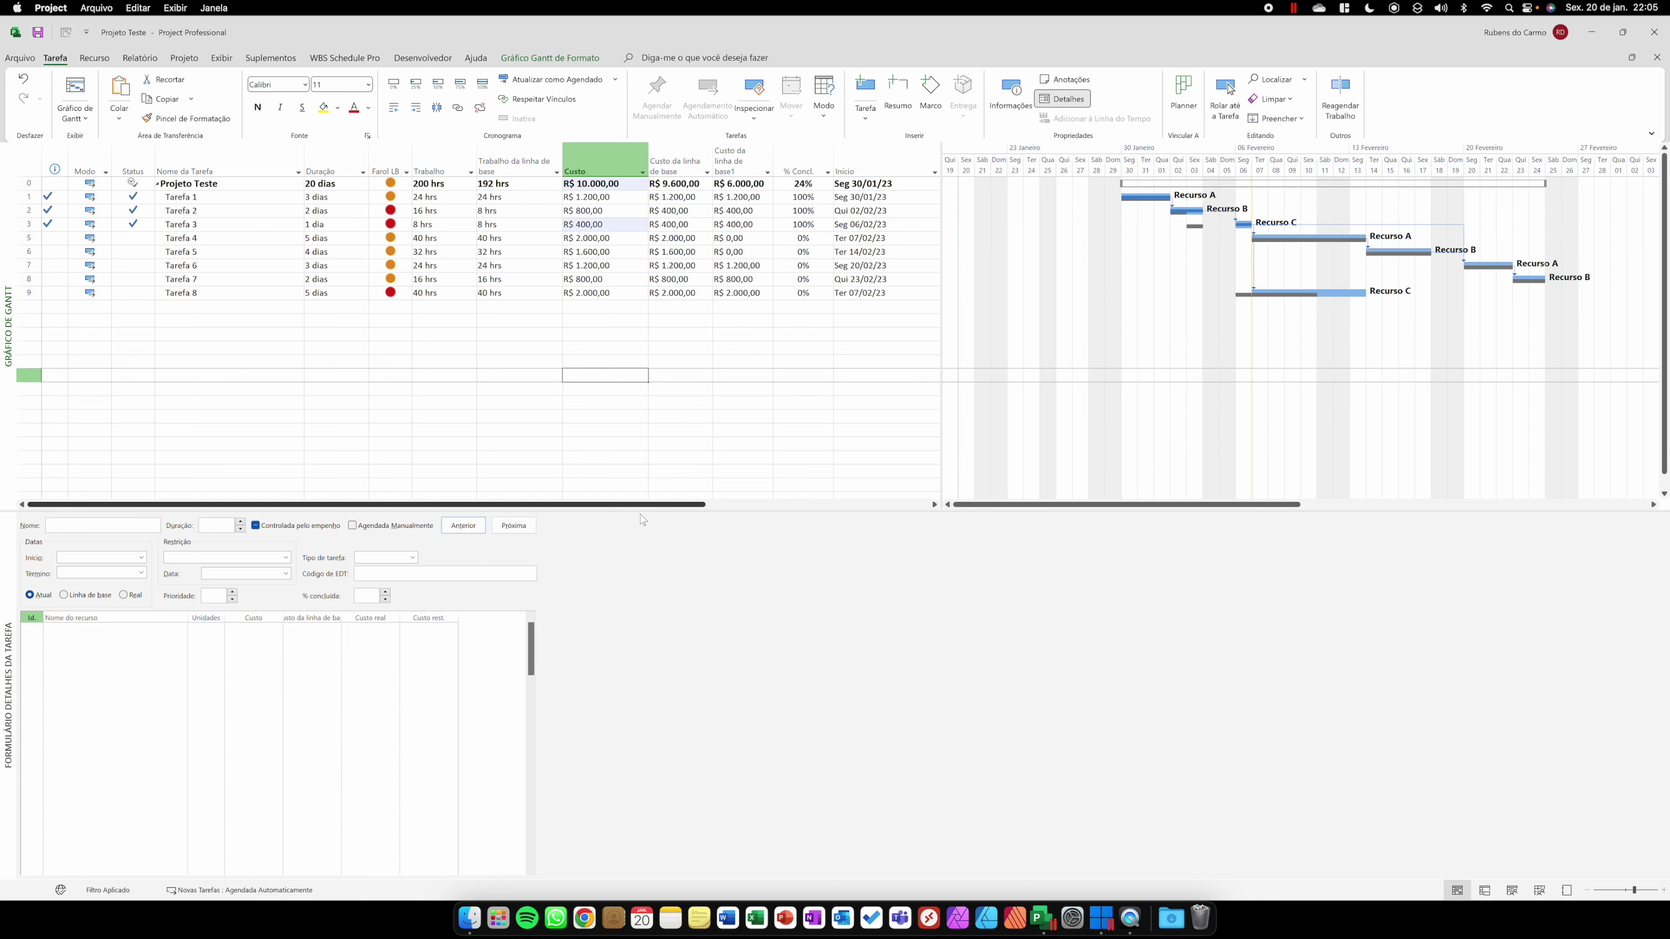
click(710, 657)
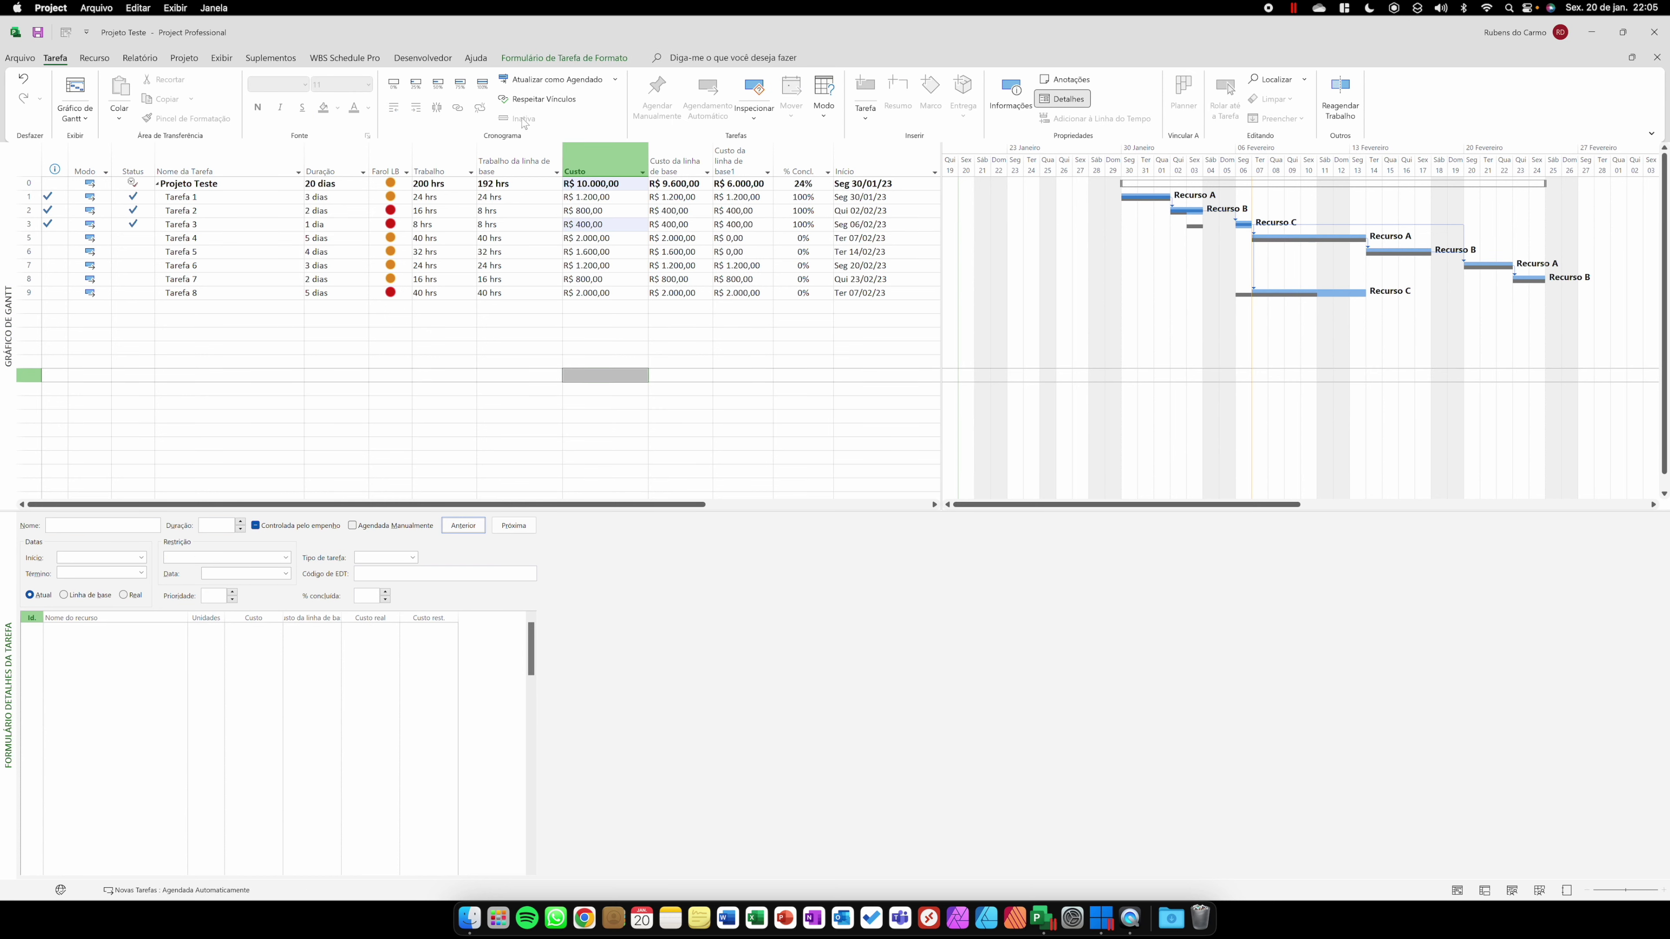
click(28, 224)
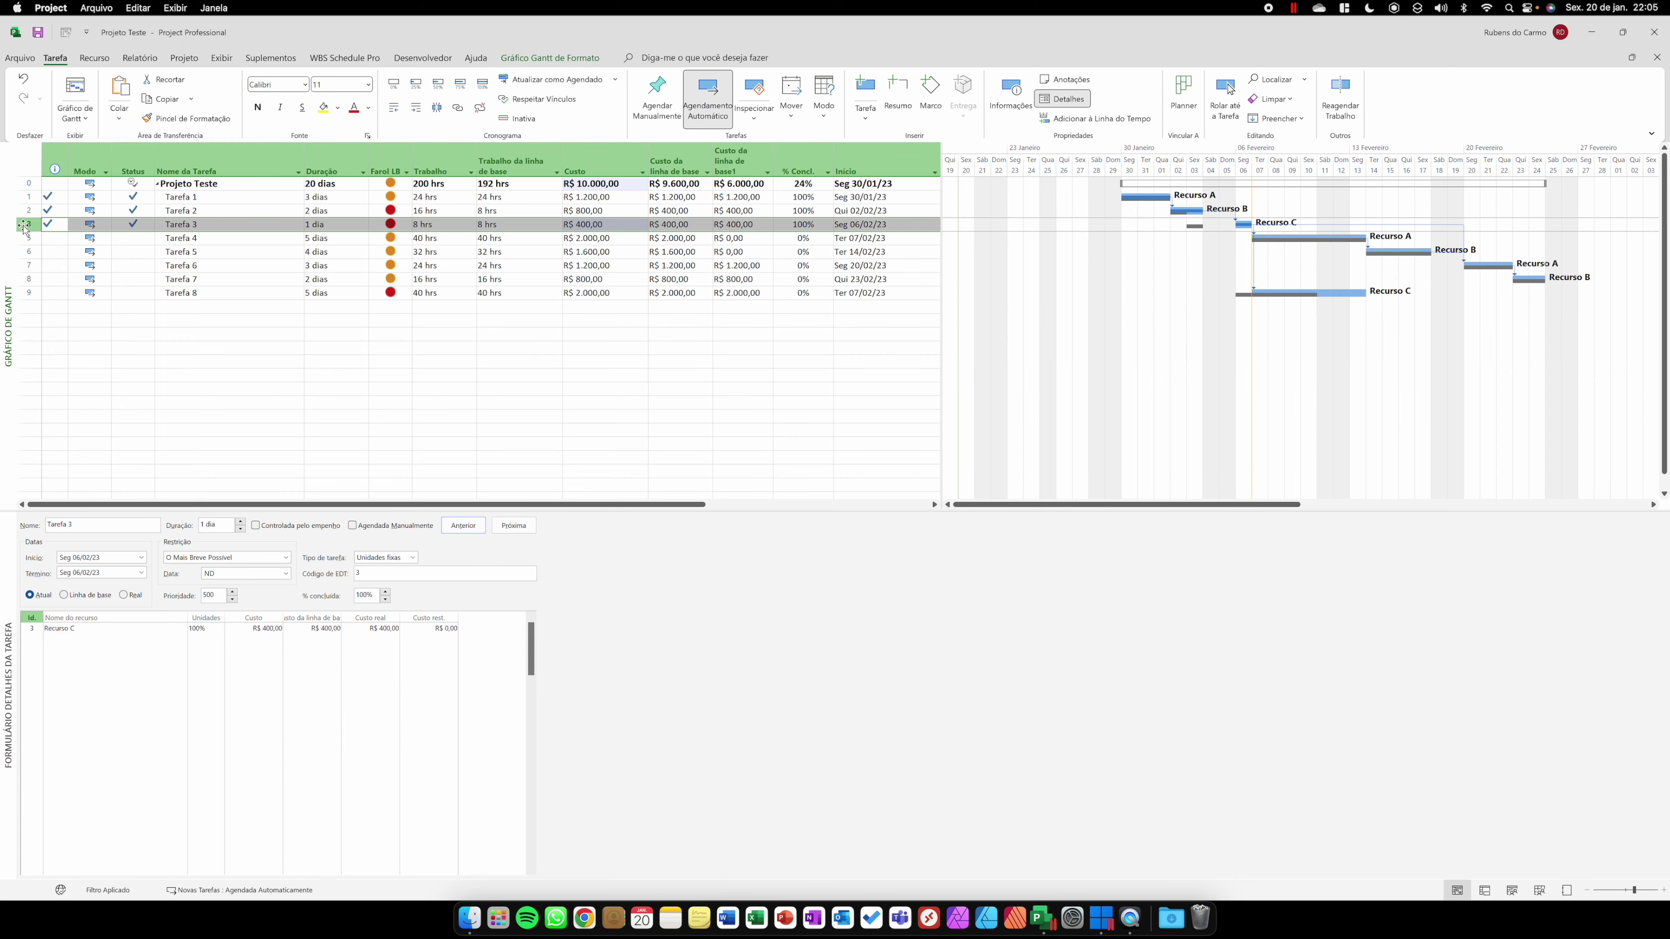
click(1064, 98)
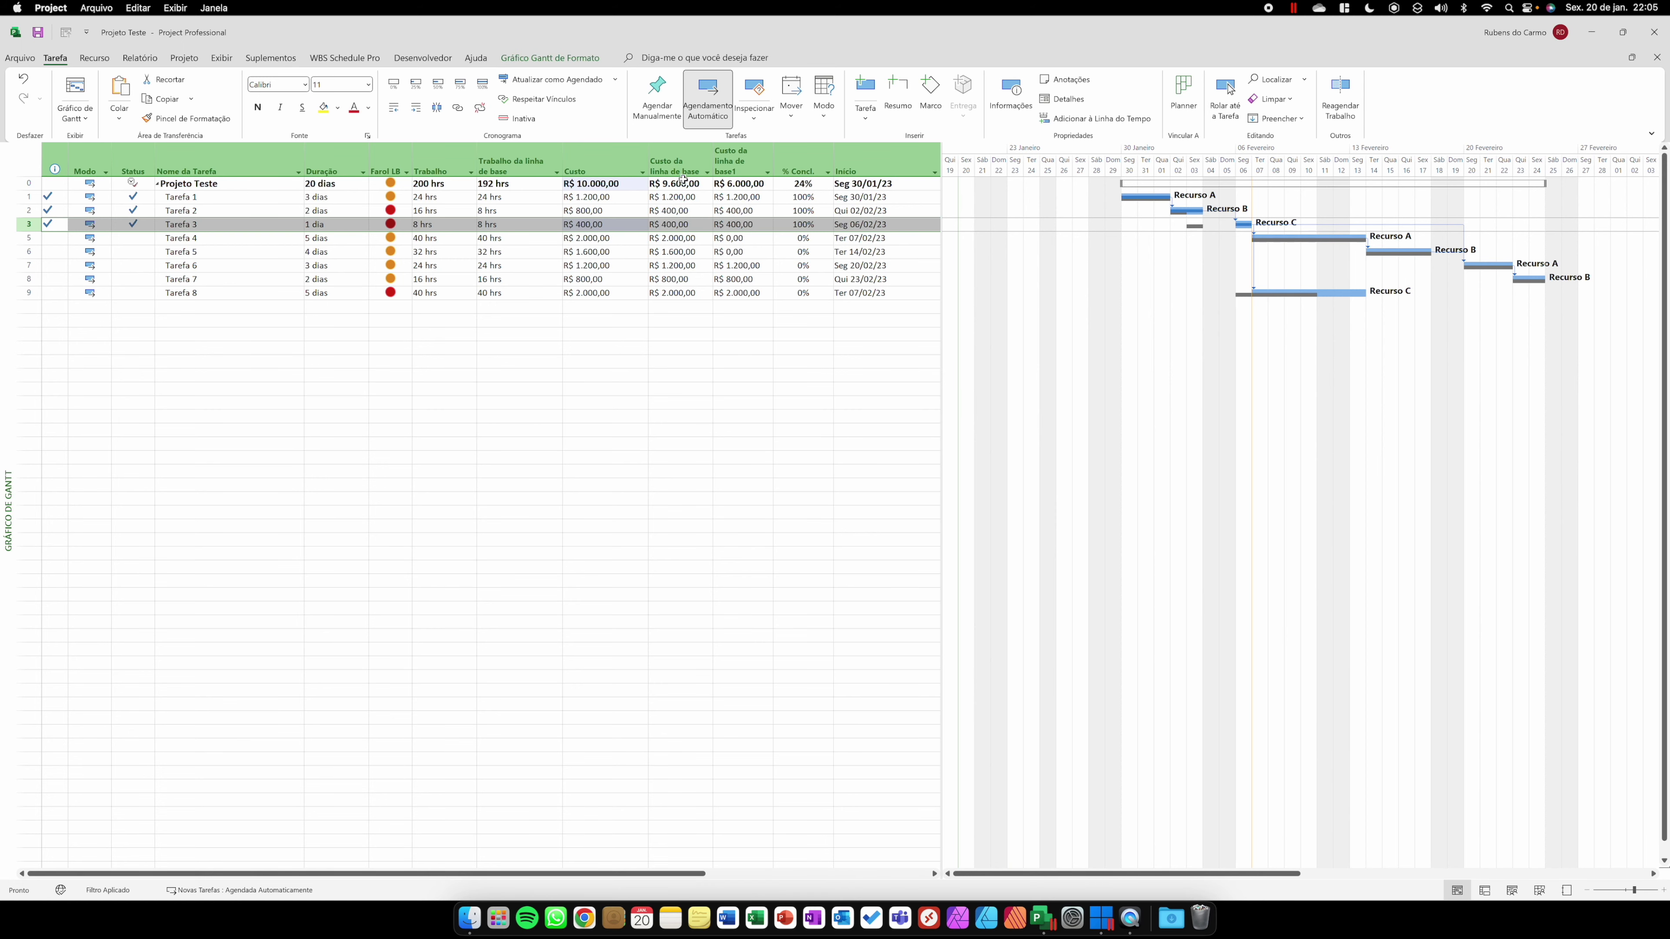
Insert a Custo da linha de base2 column before % Concl. and compare the baseline costs with the current Custo column.
right_click(799, 164)
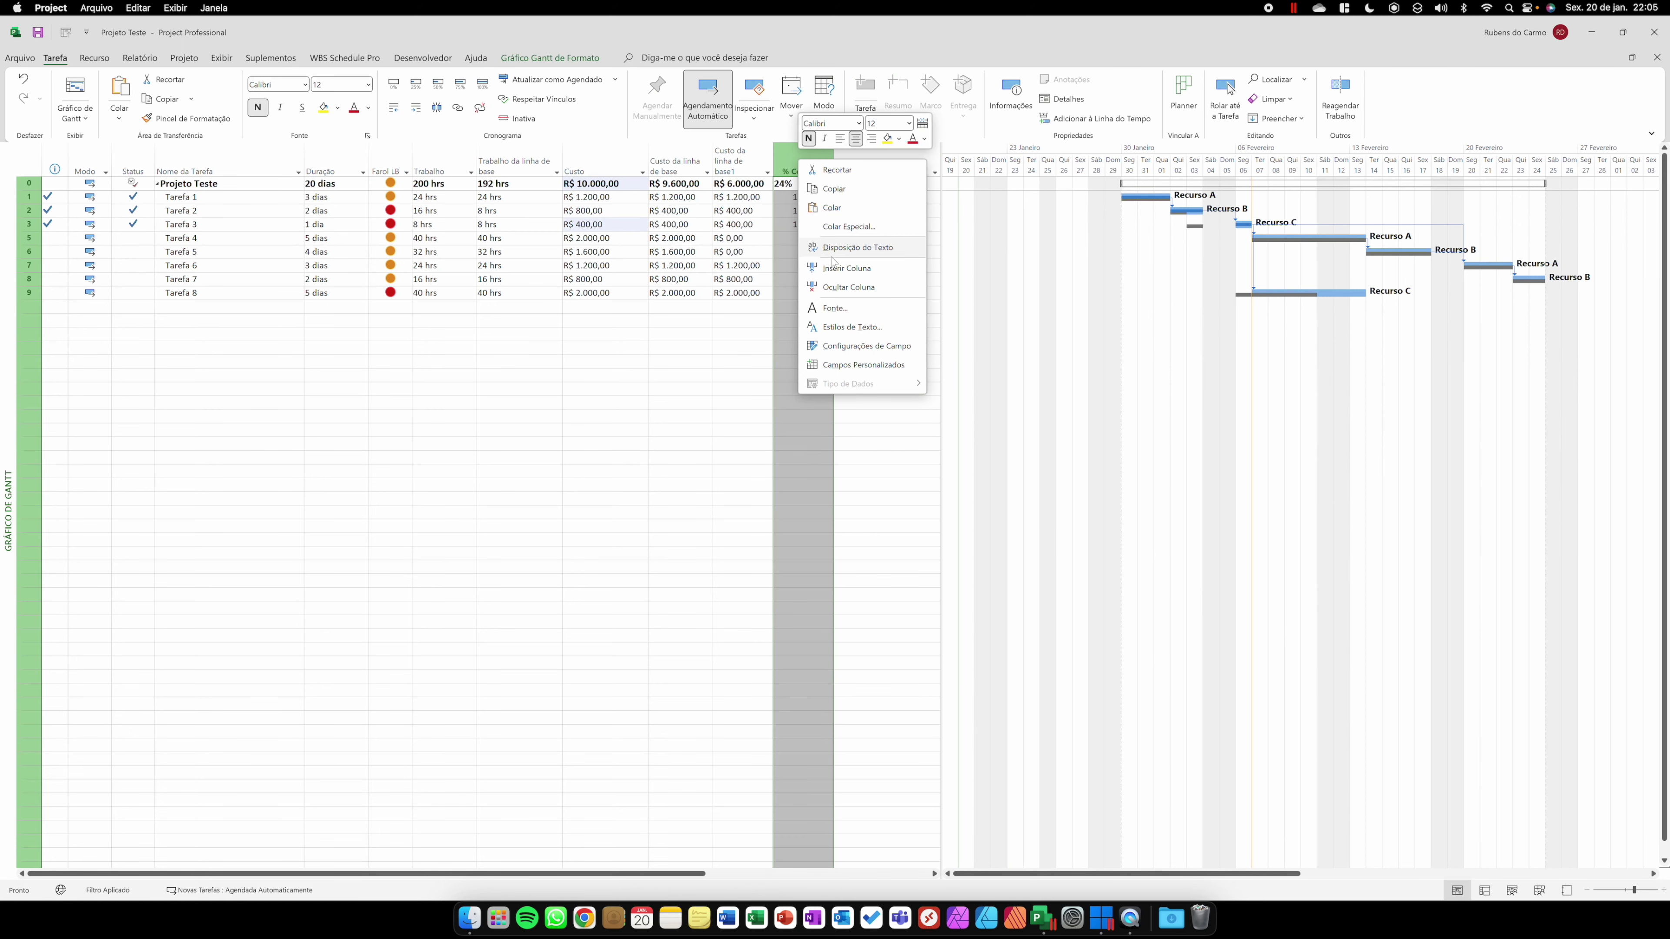
click(833, 267)
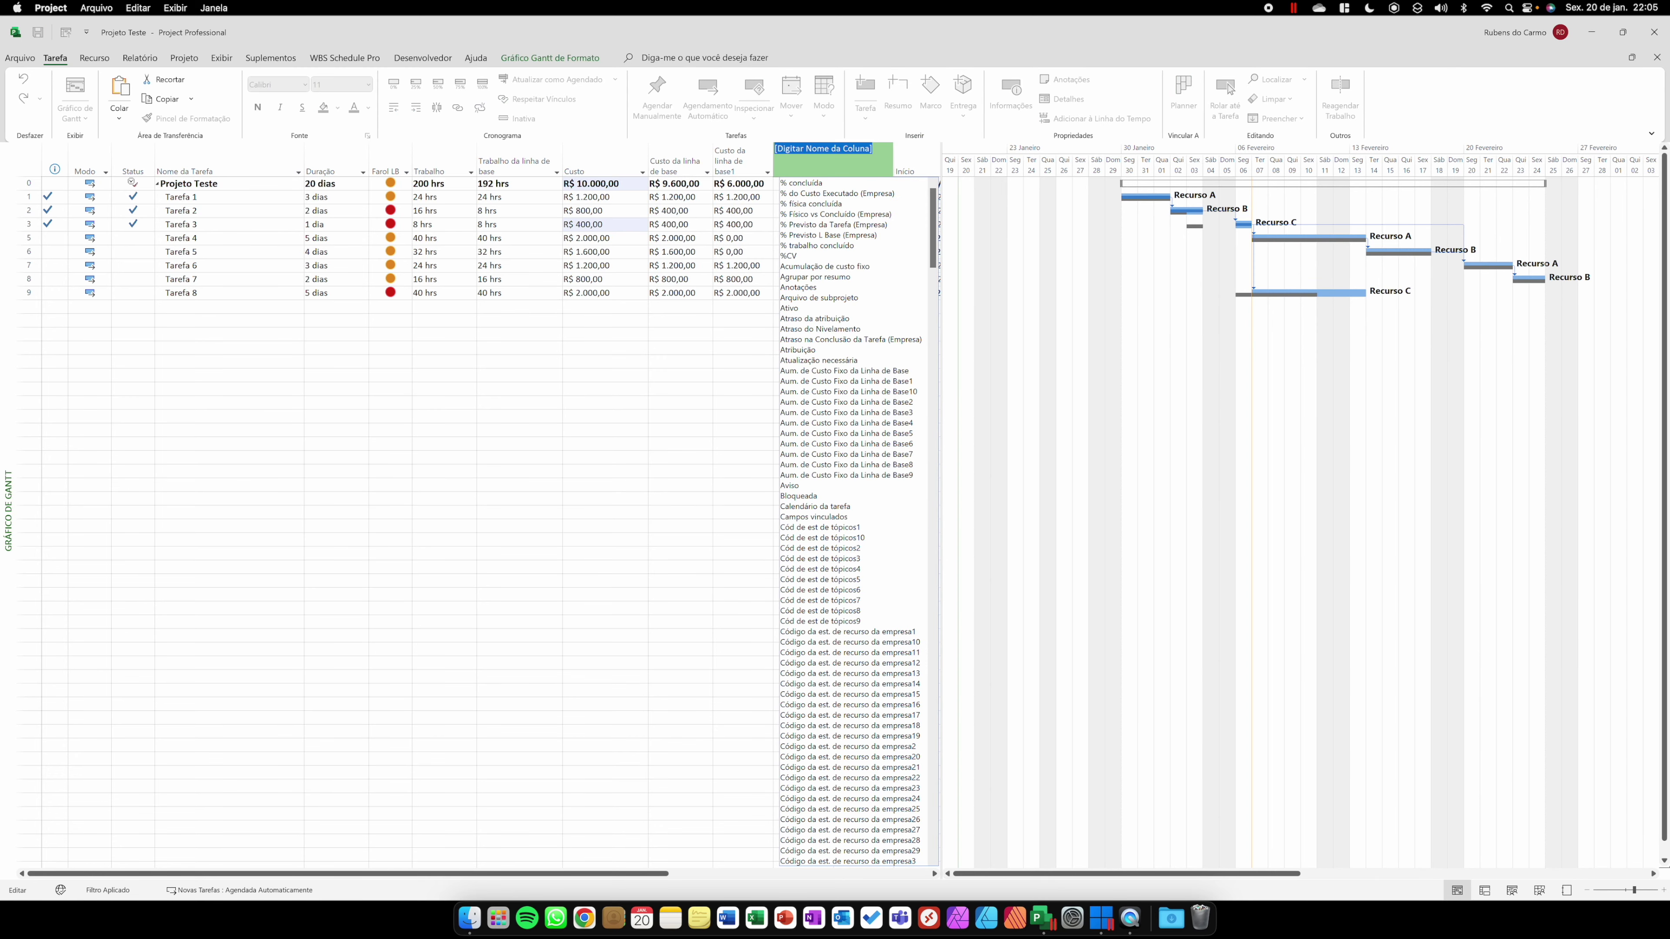
text(linha)
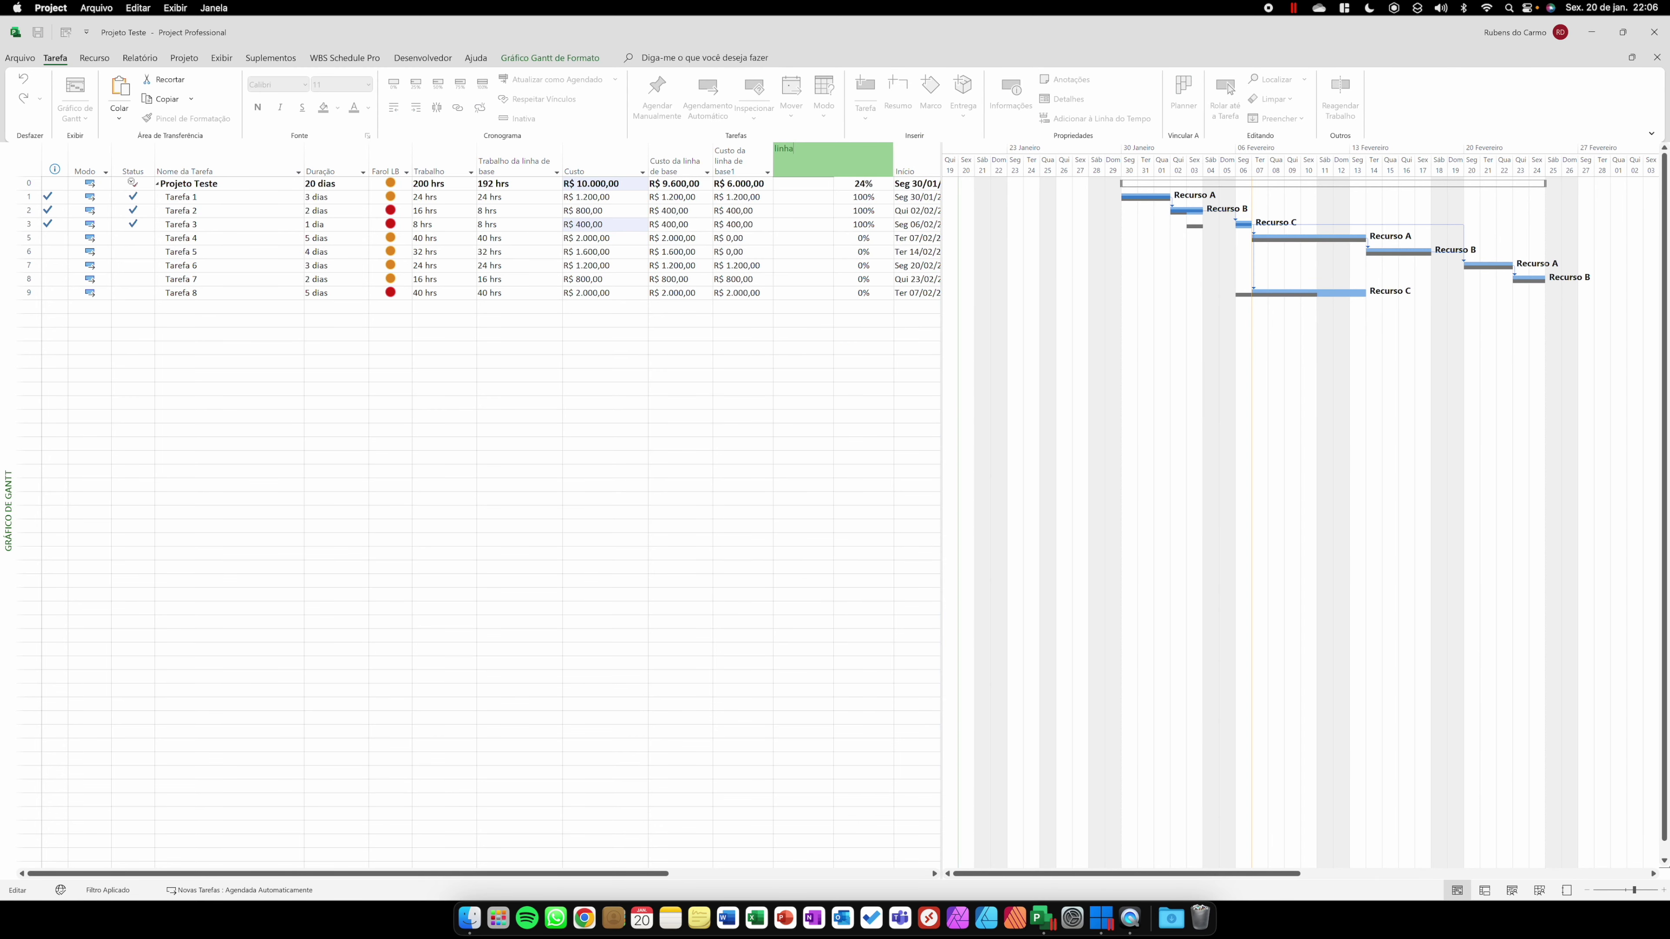
text(cu)
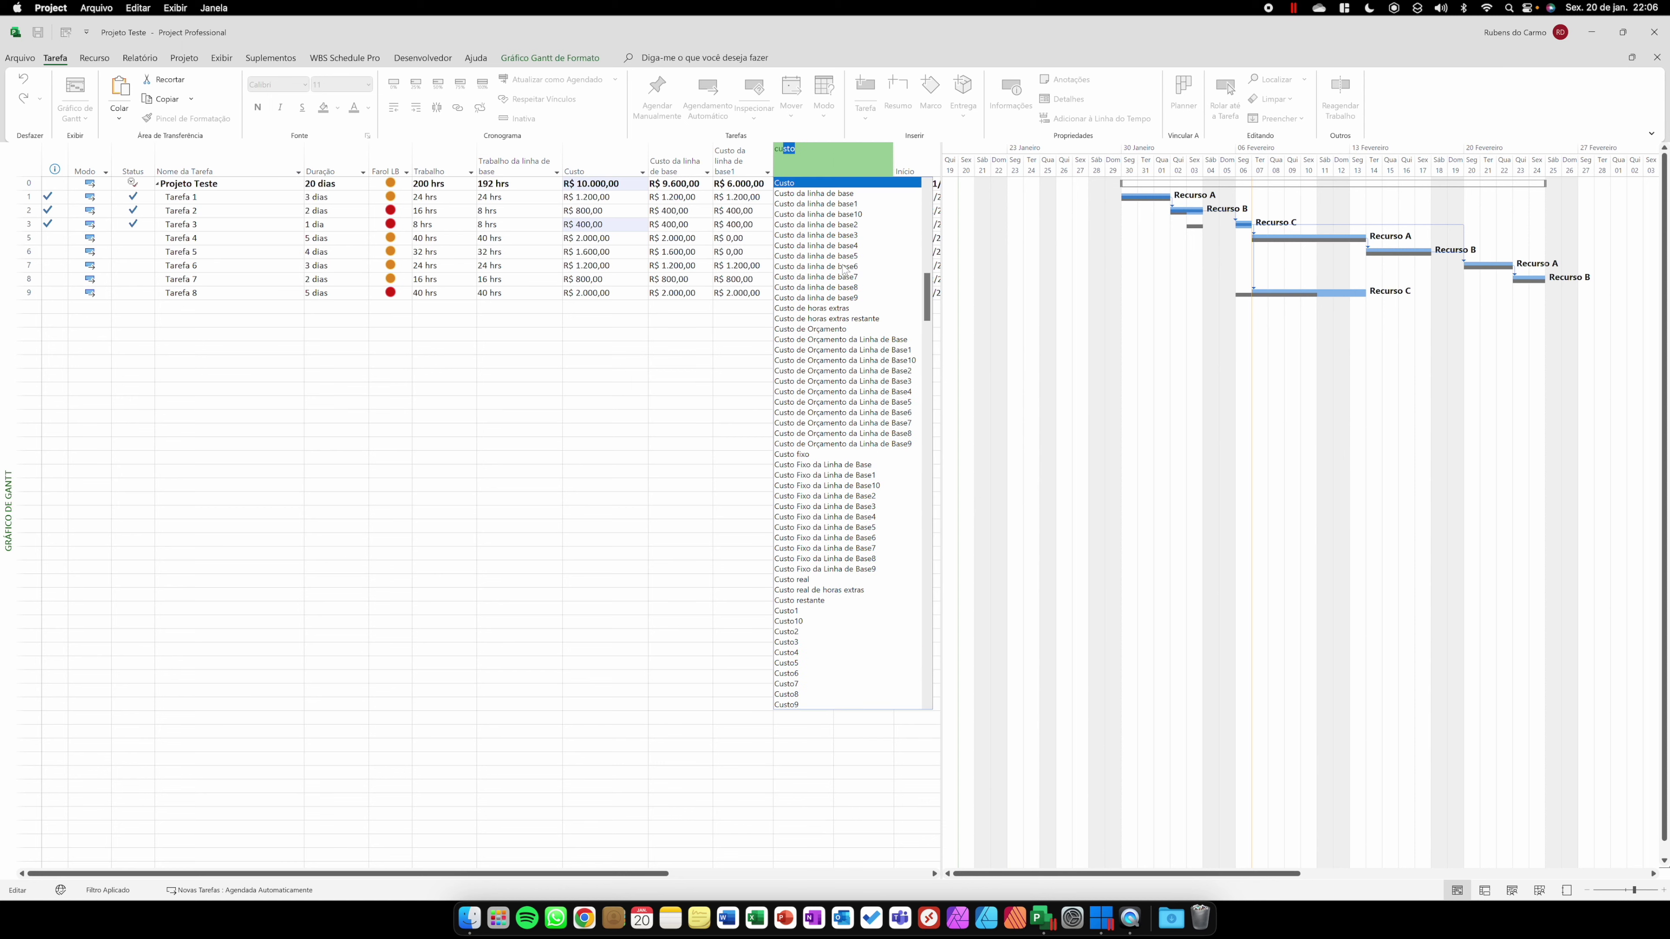
key(Down)
key(Down)
key(Down)
key(Down)
key(Return)
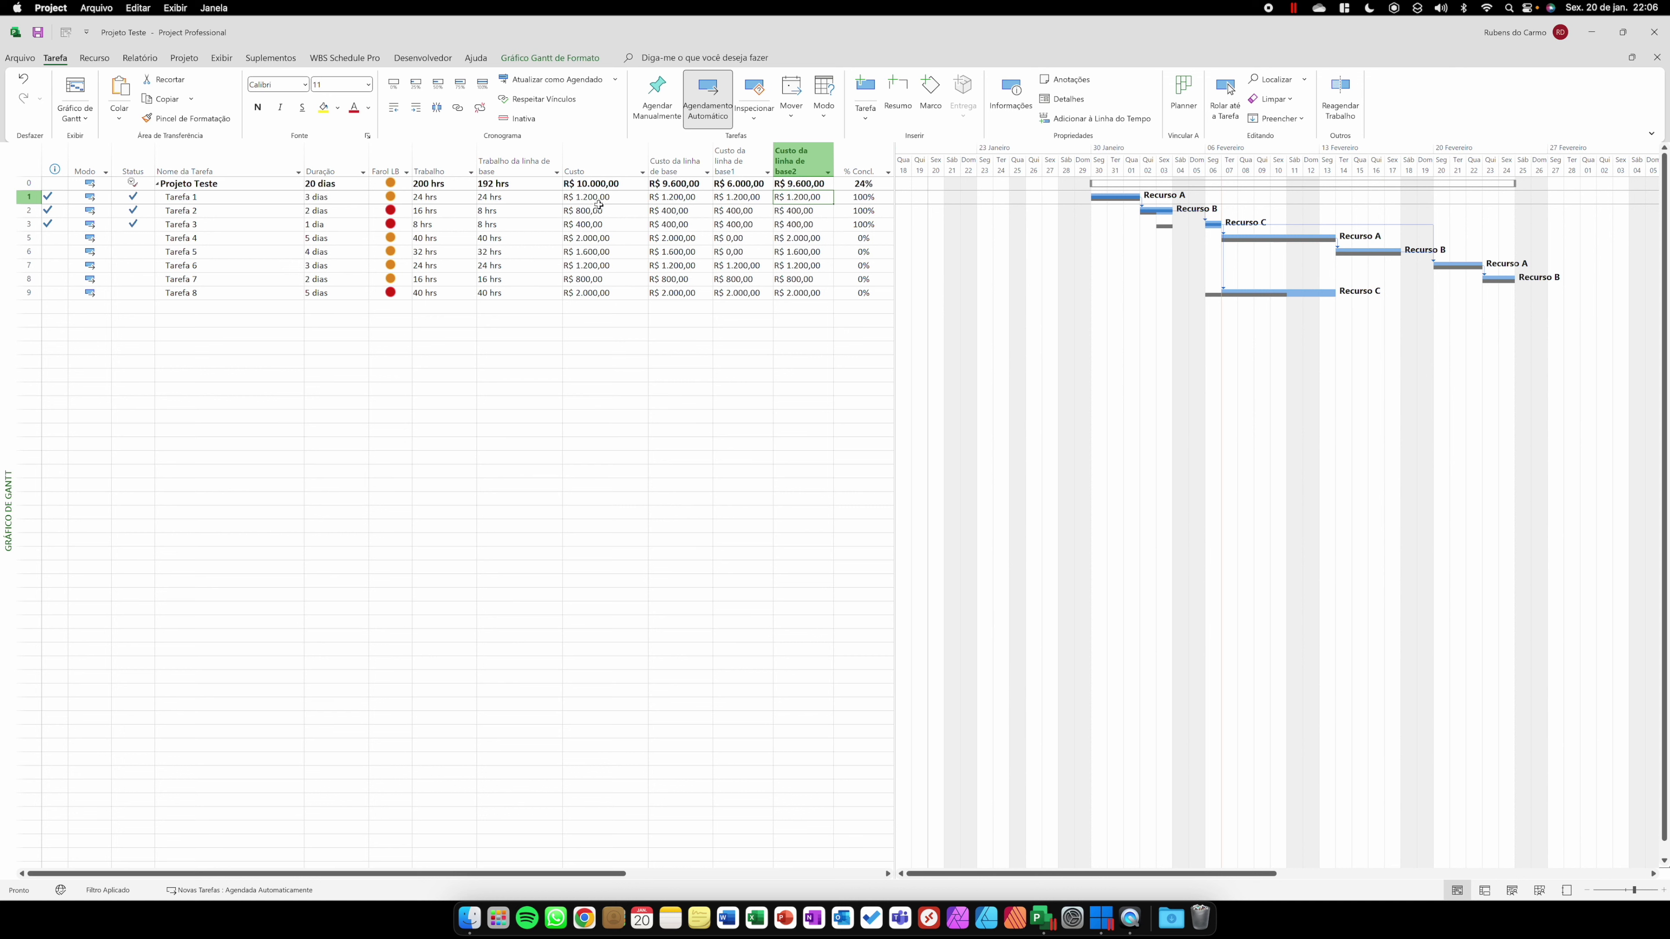
click(209, 223)
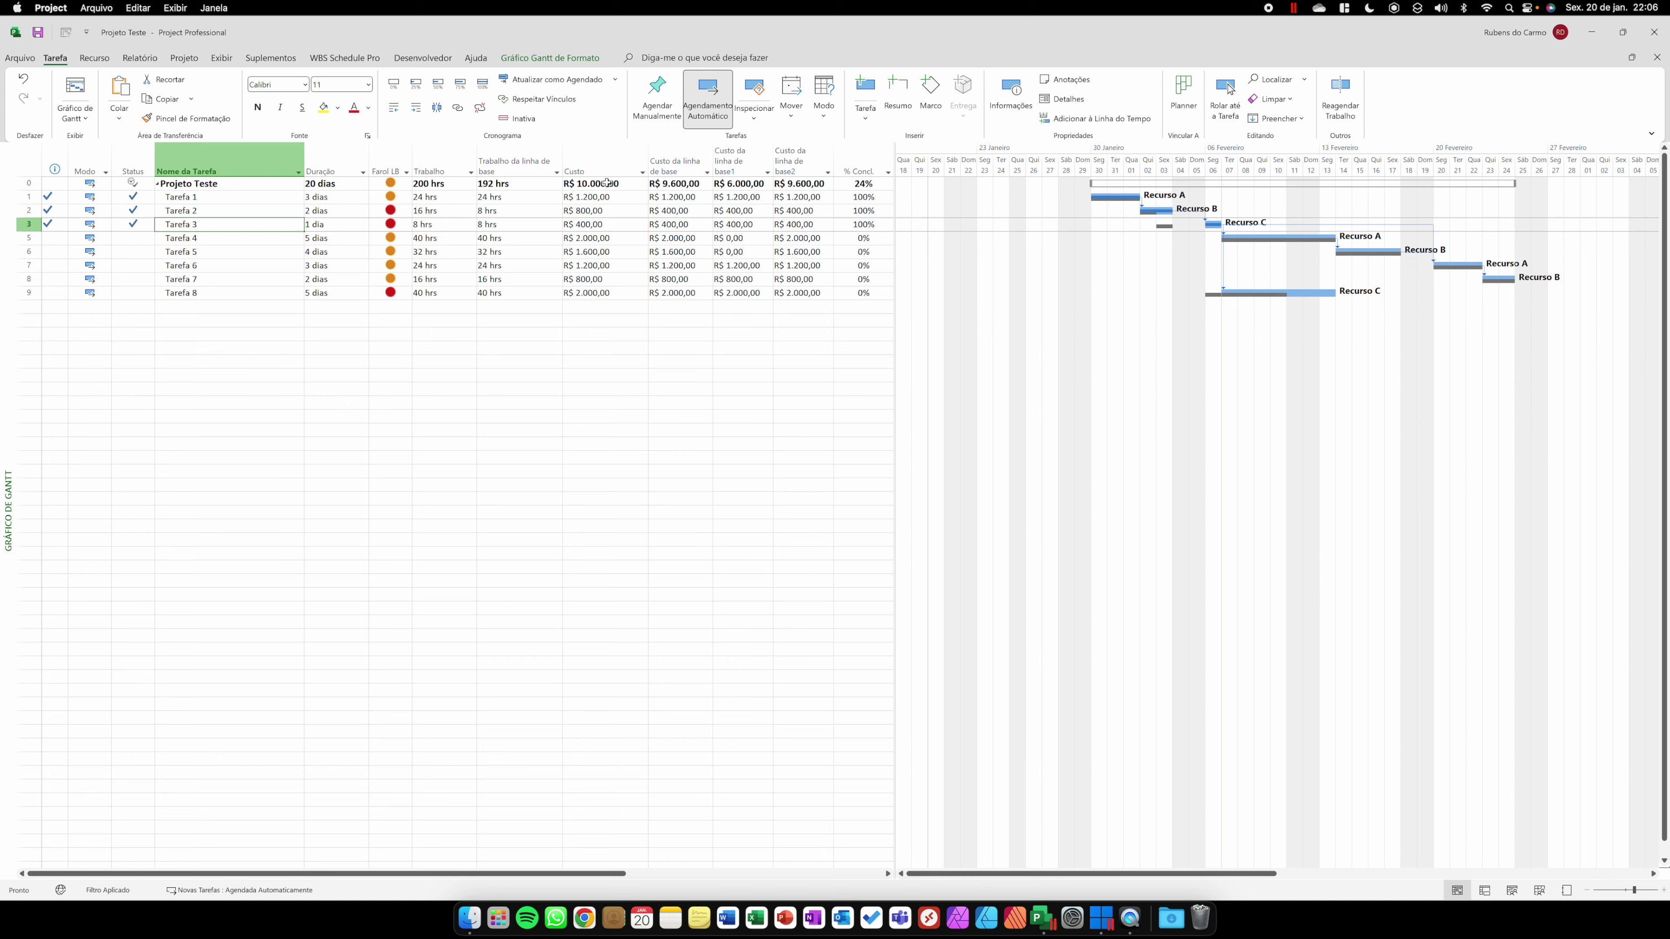
click(599, 169)
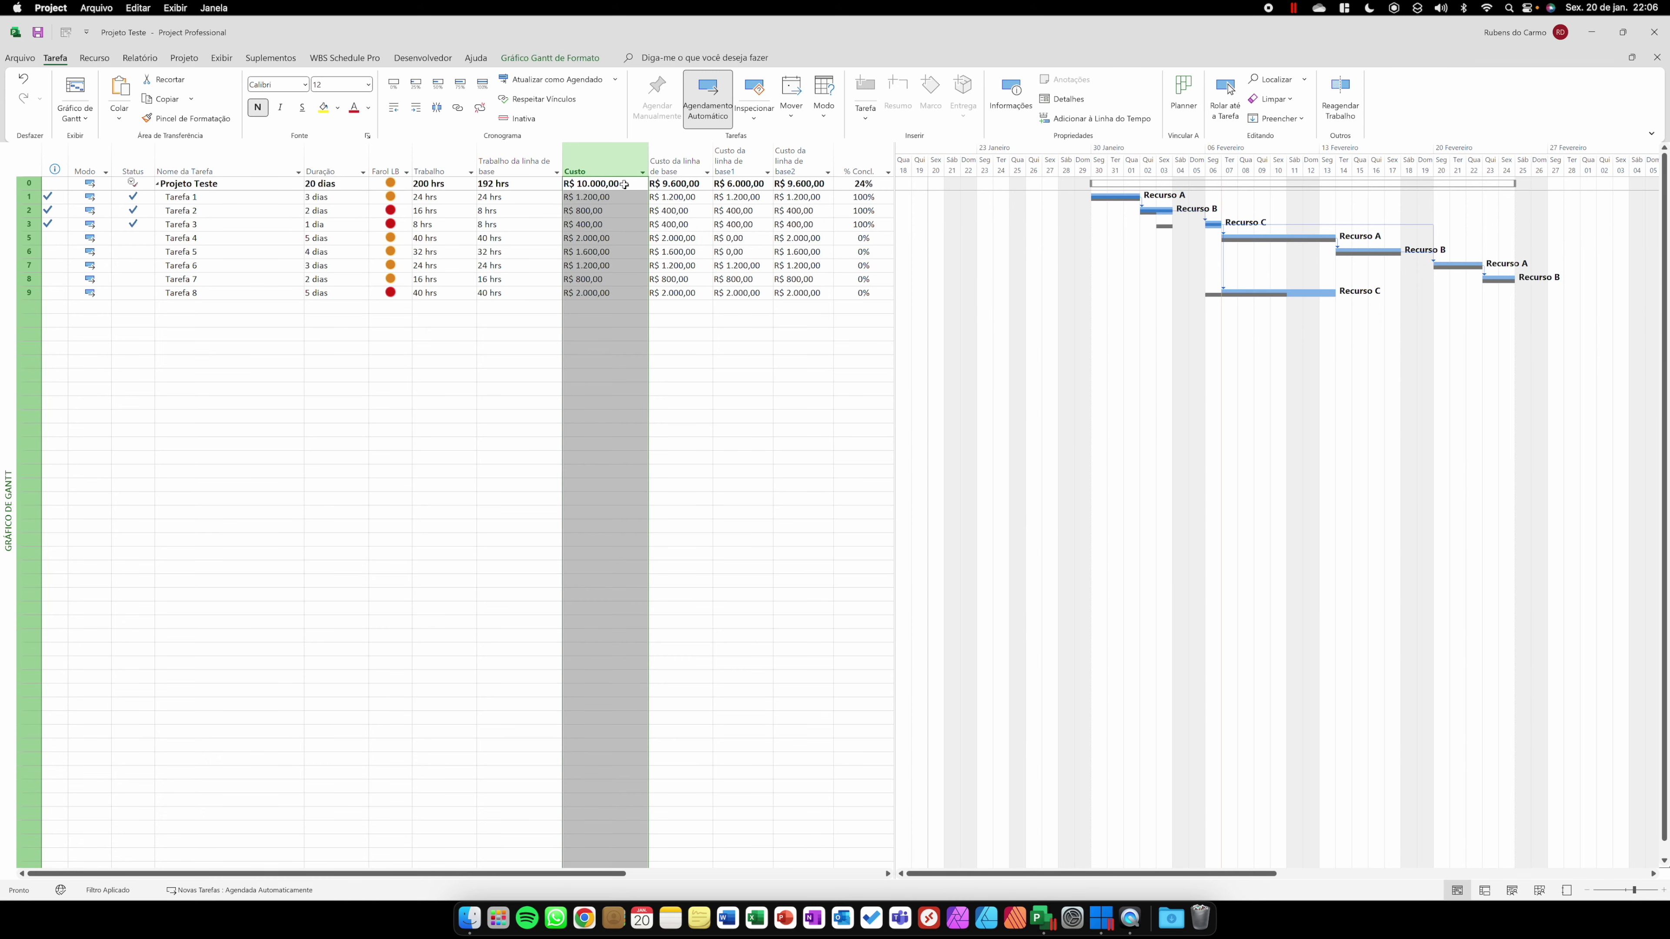
Examine Custo da linha de base2 for the whole project, the rows of Tarefas 1 to 3 and Tarefa 8, and Tarefa 4's Custo da linha de base1.
click(795, 186)
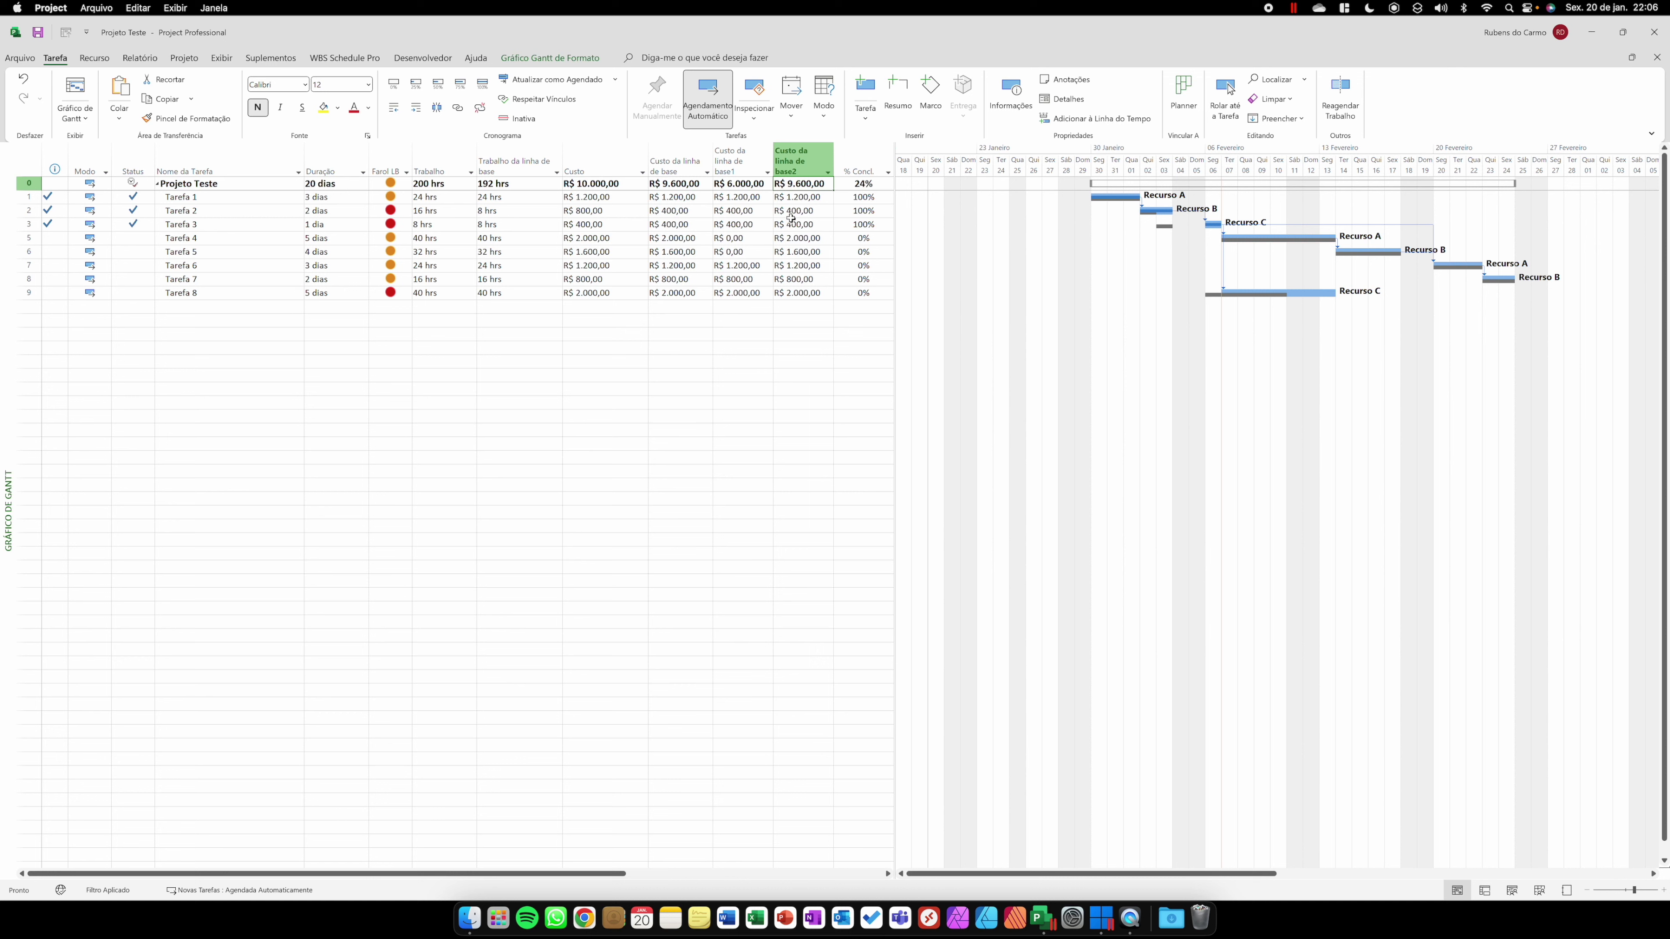
drag(47, 223, 46, 197)
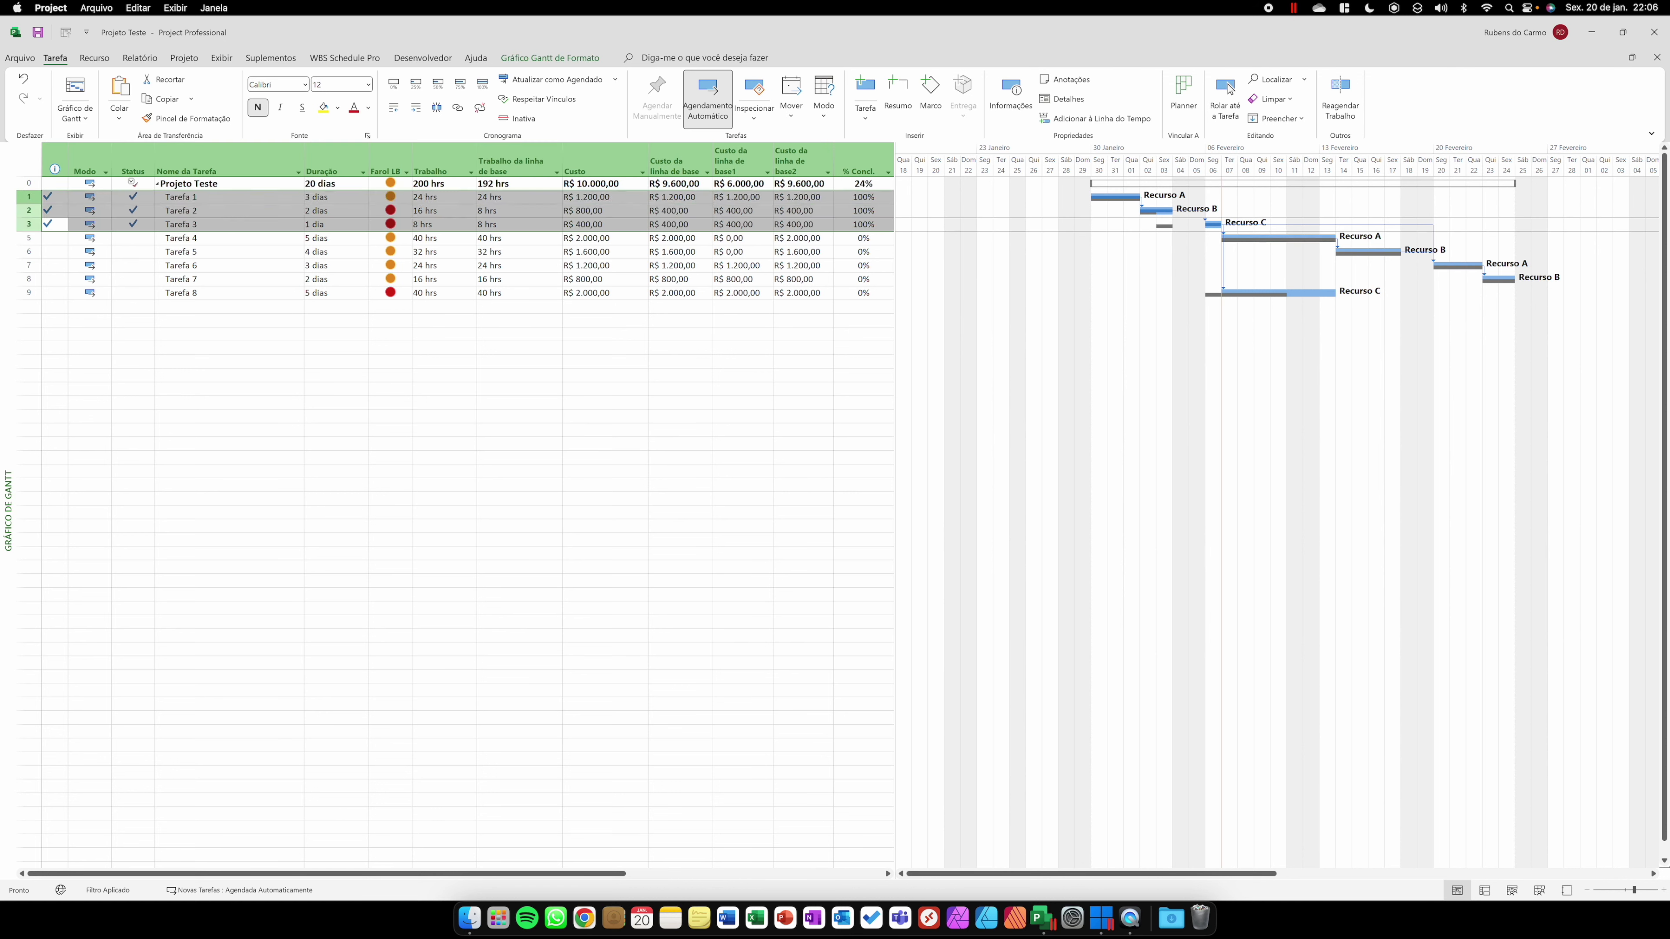
ctrl+click(20, 291)
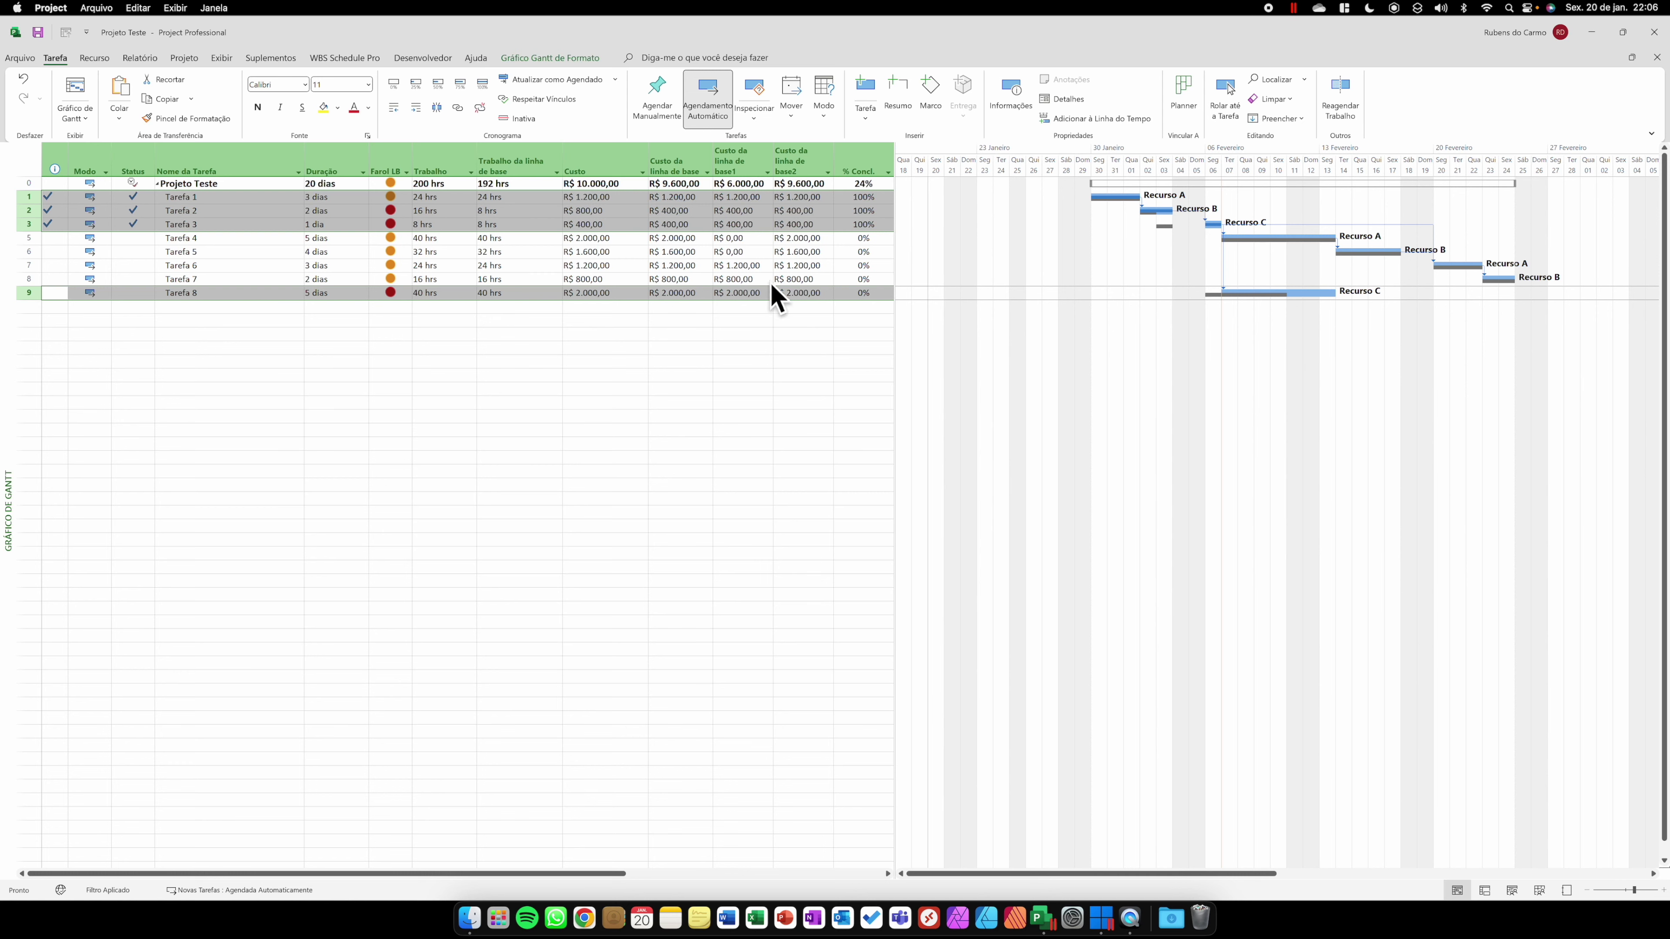
click(727, 238)
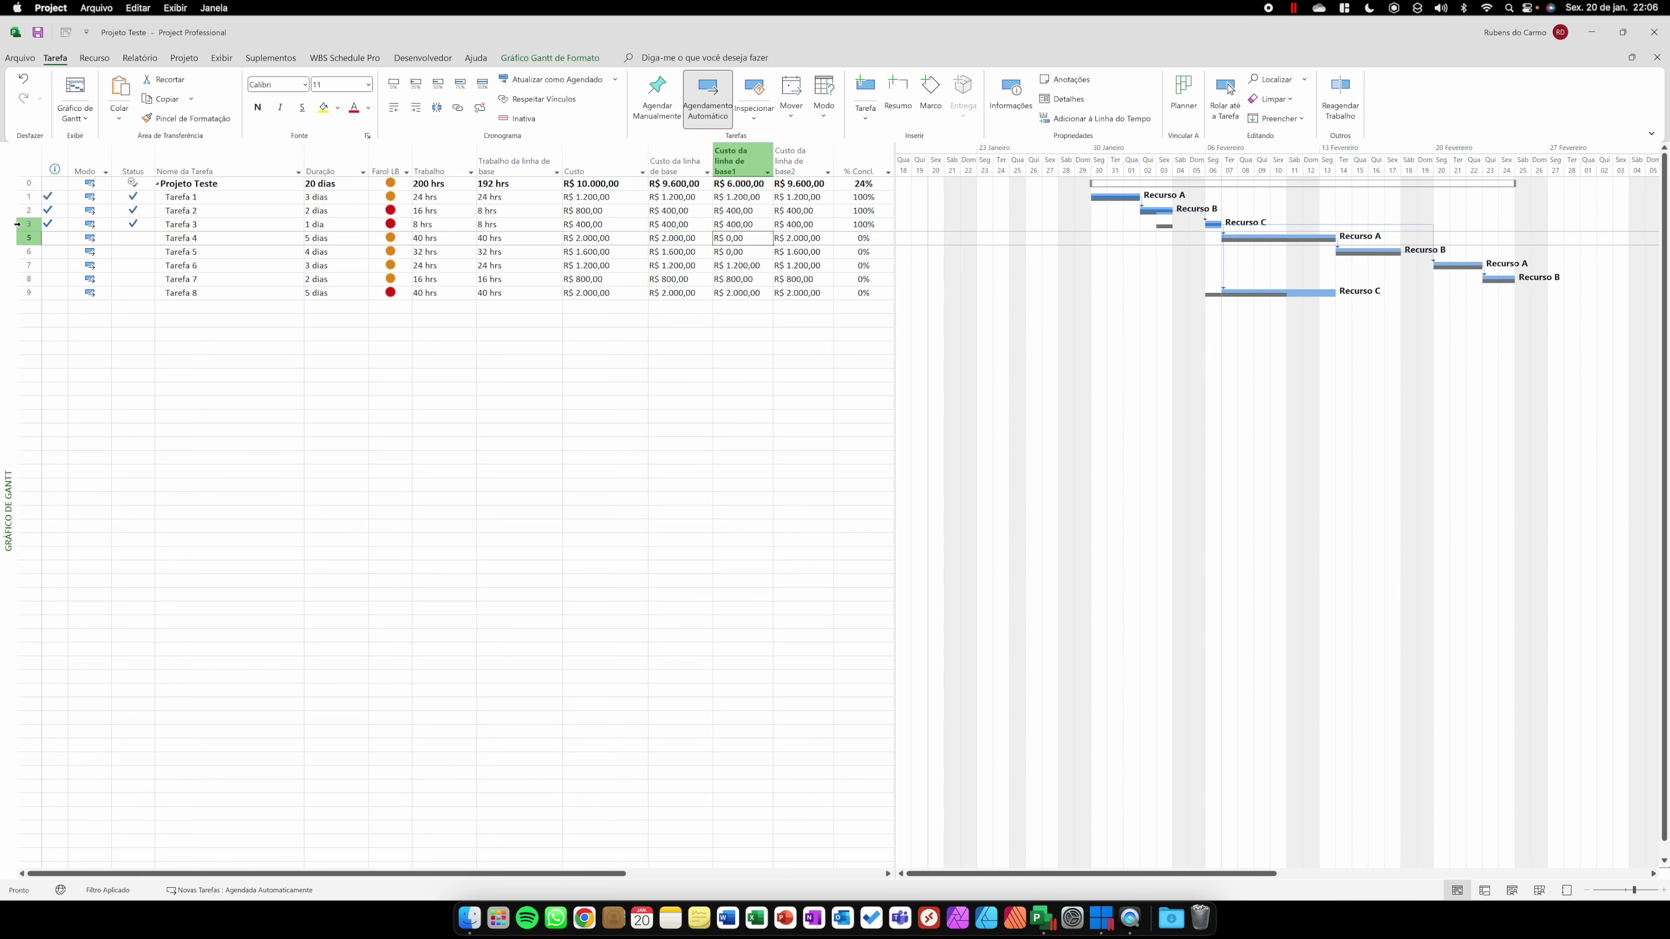
Compare Tarefa 2's current Custo with its costs in Linha de base 1 and Linha de base 2.
click(30, 211)
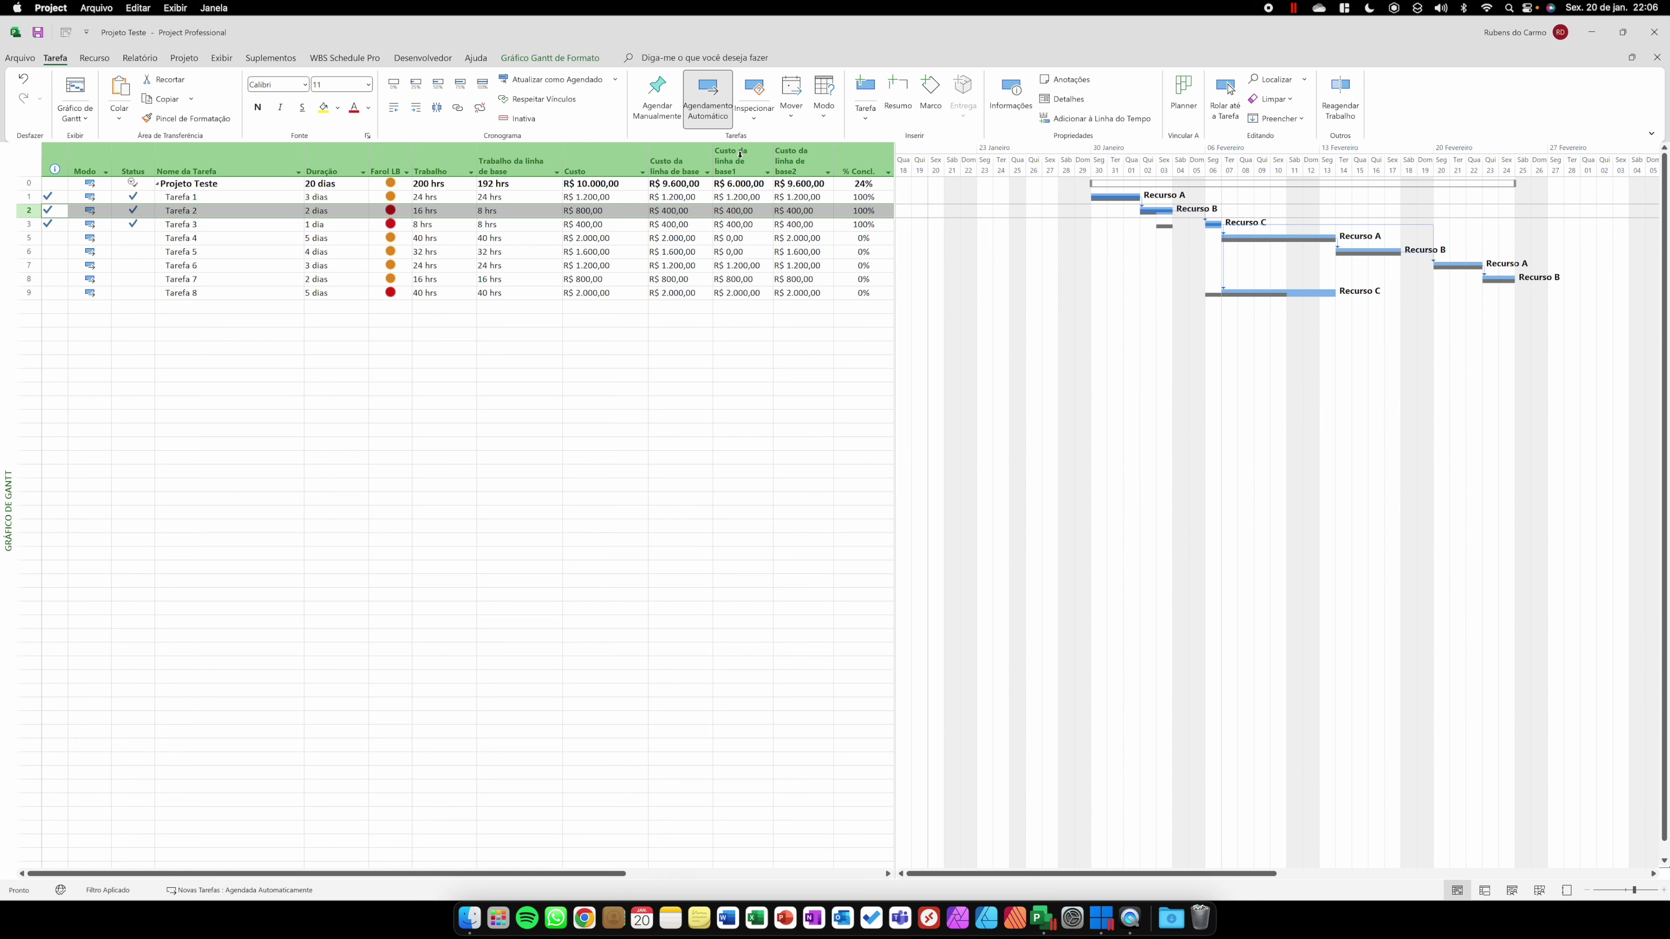
click(741, 211)
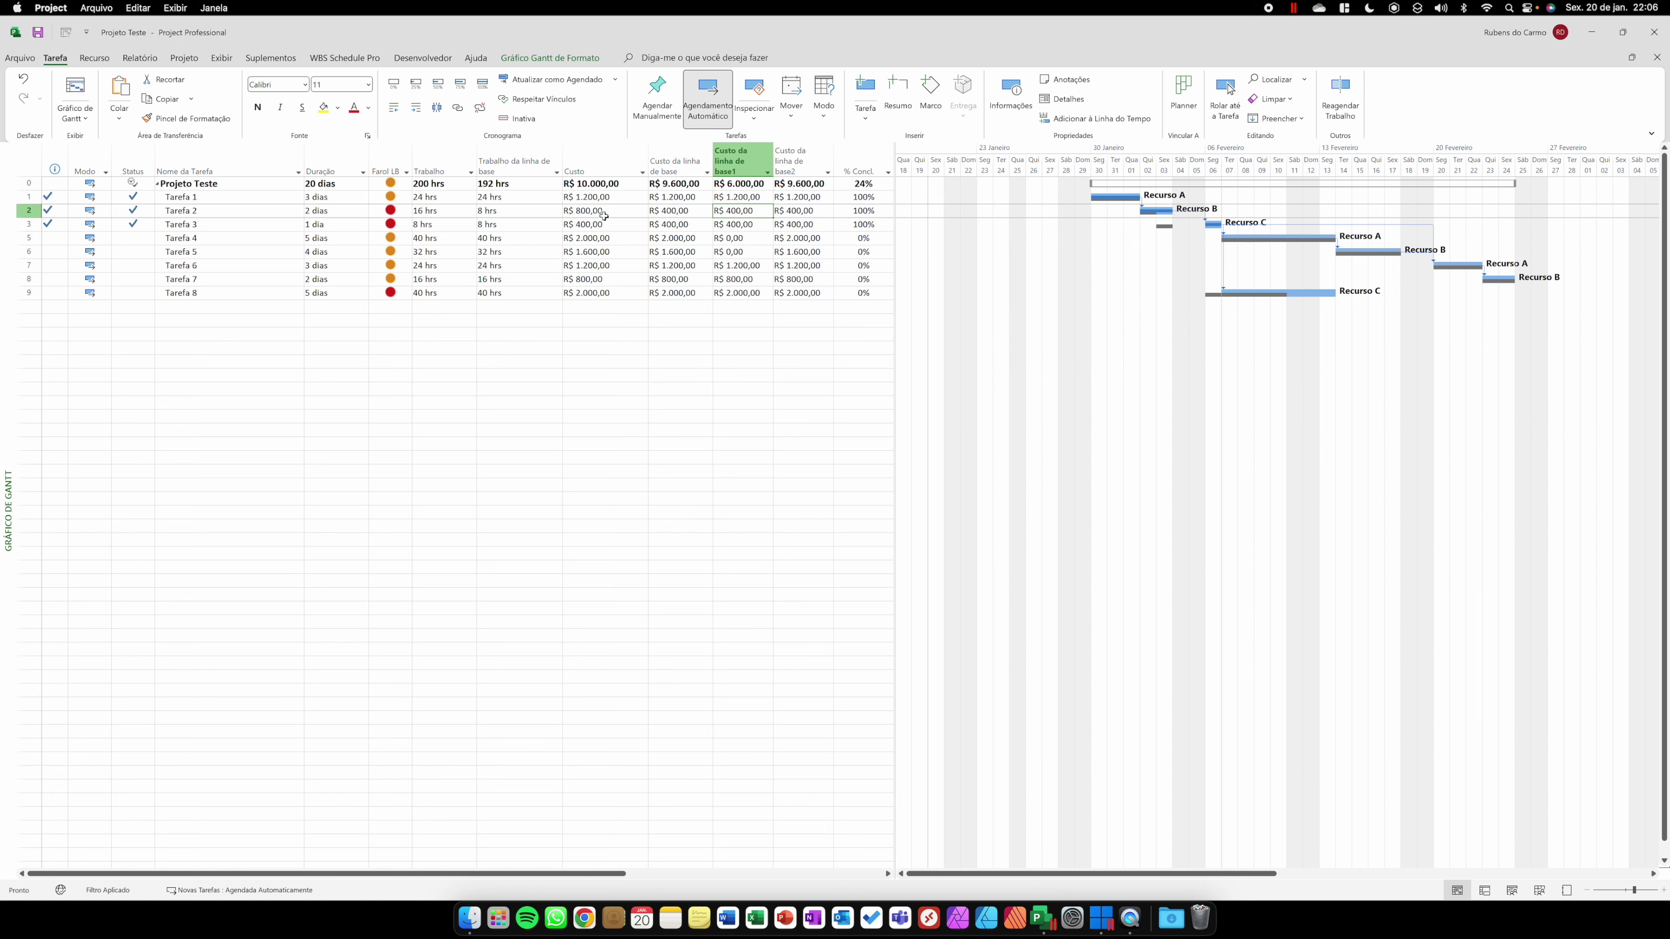
click(801, 218)
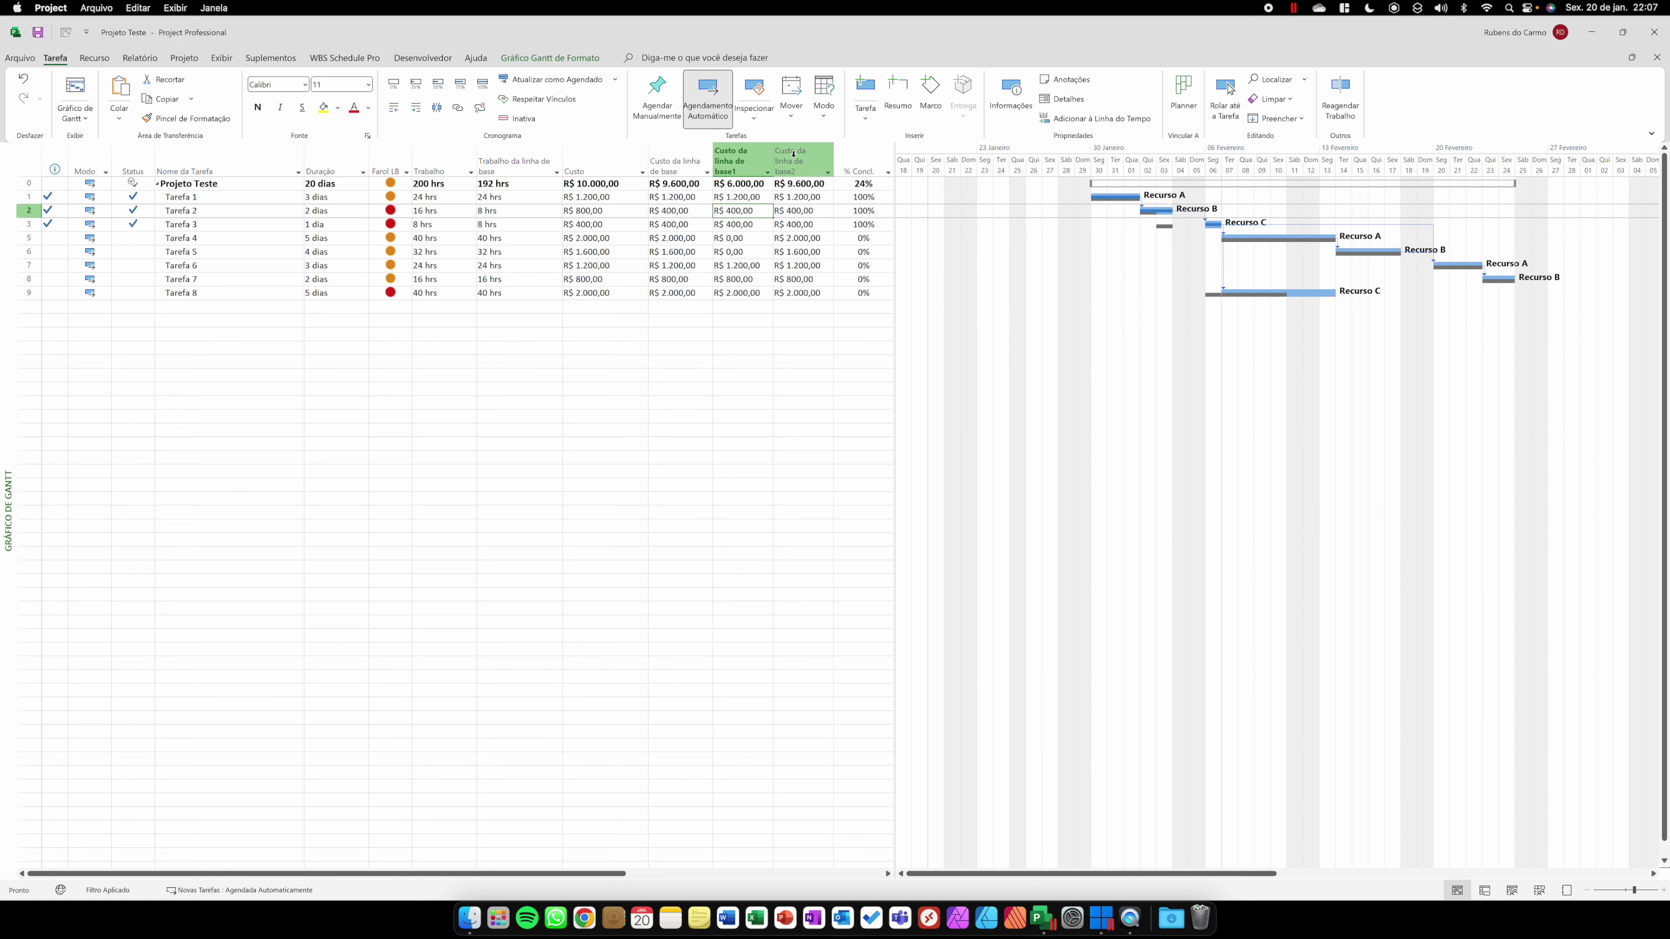
key(ctrl+space)
click(800, 216)
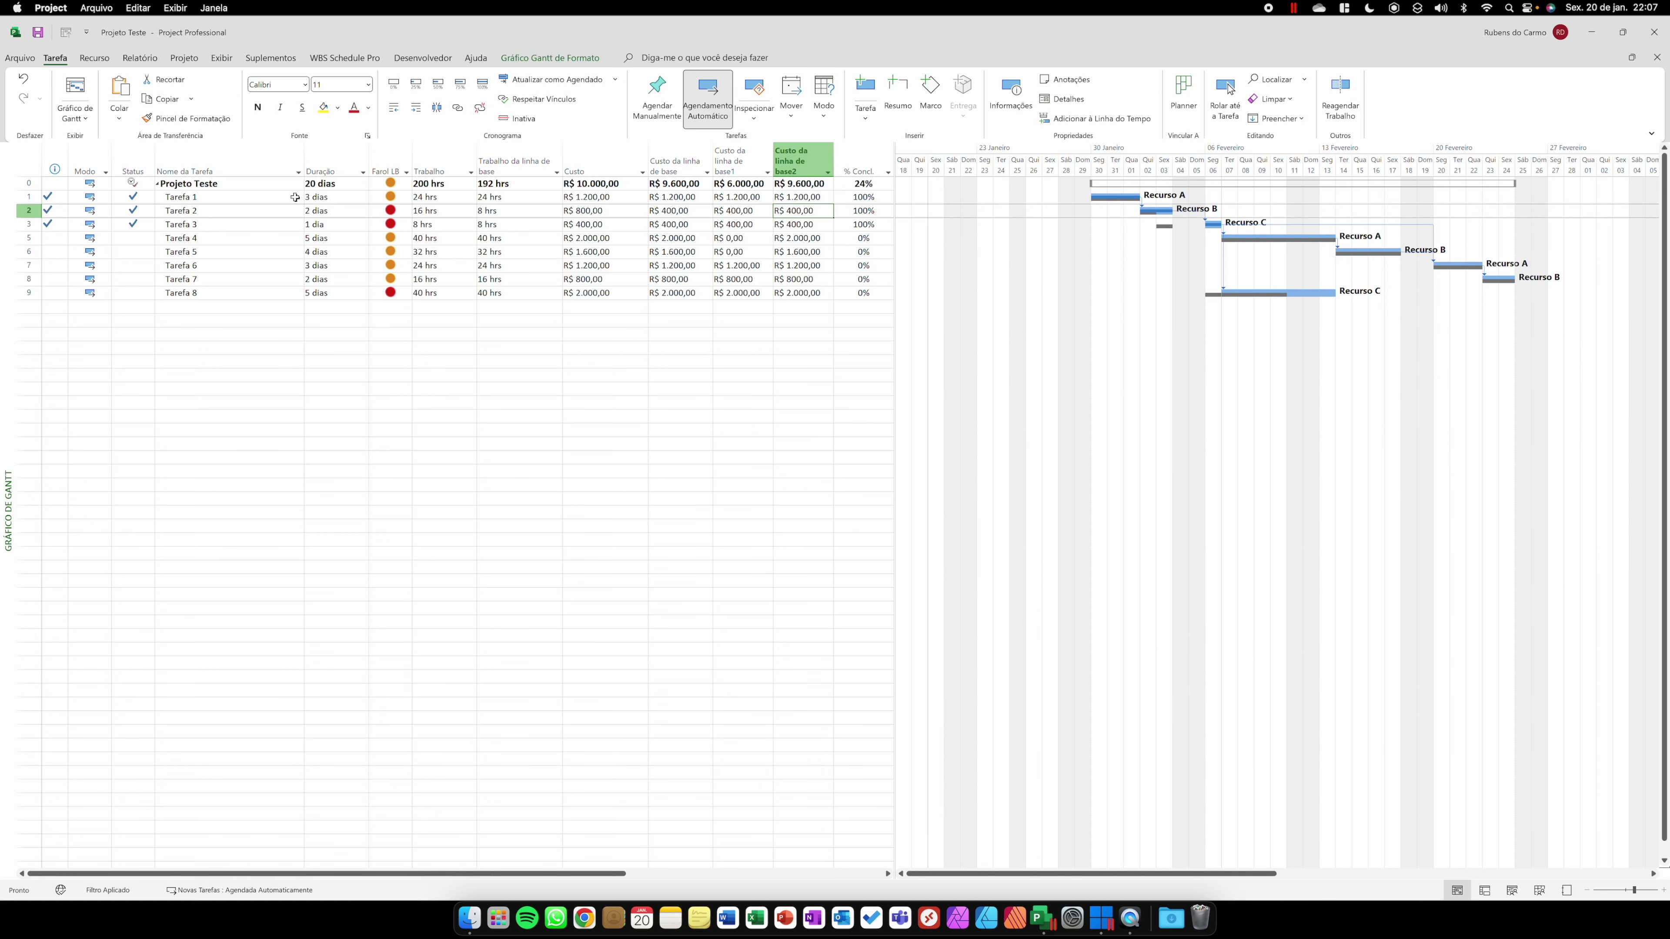
Compare Tarefa 3's Custo with its baseline costs, and check Tarefa 2's Custo again.
click(29, 224)
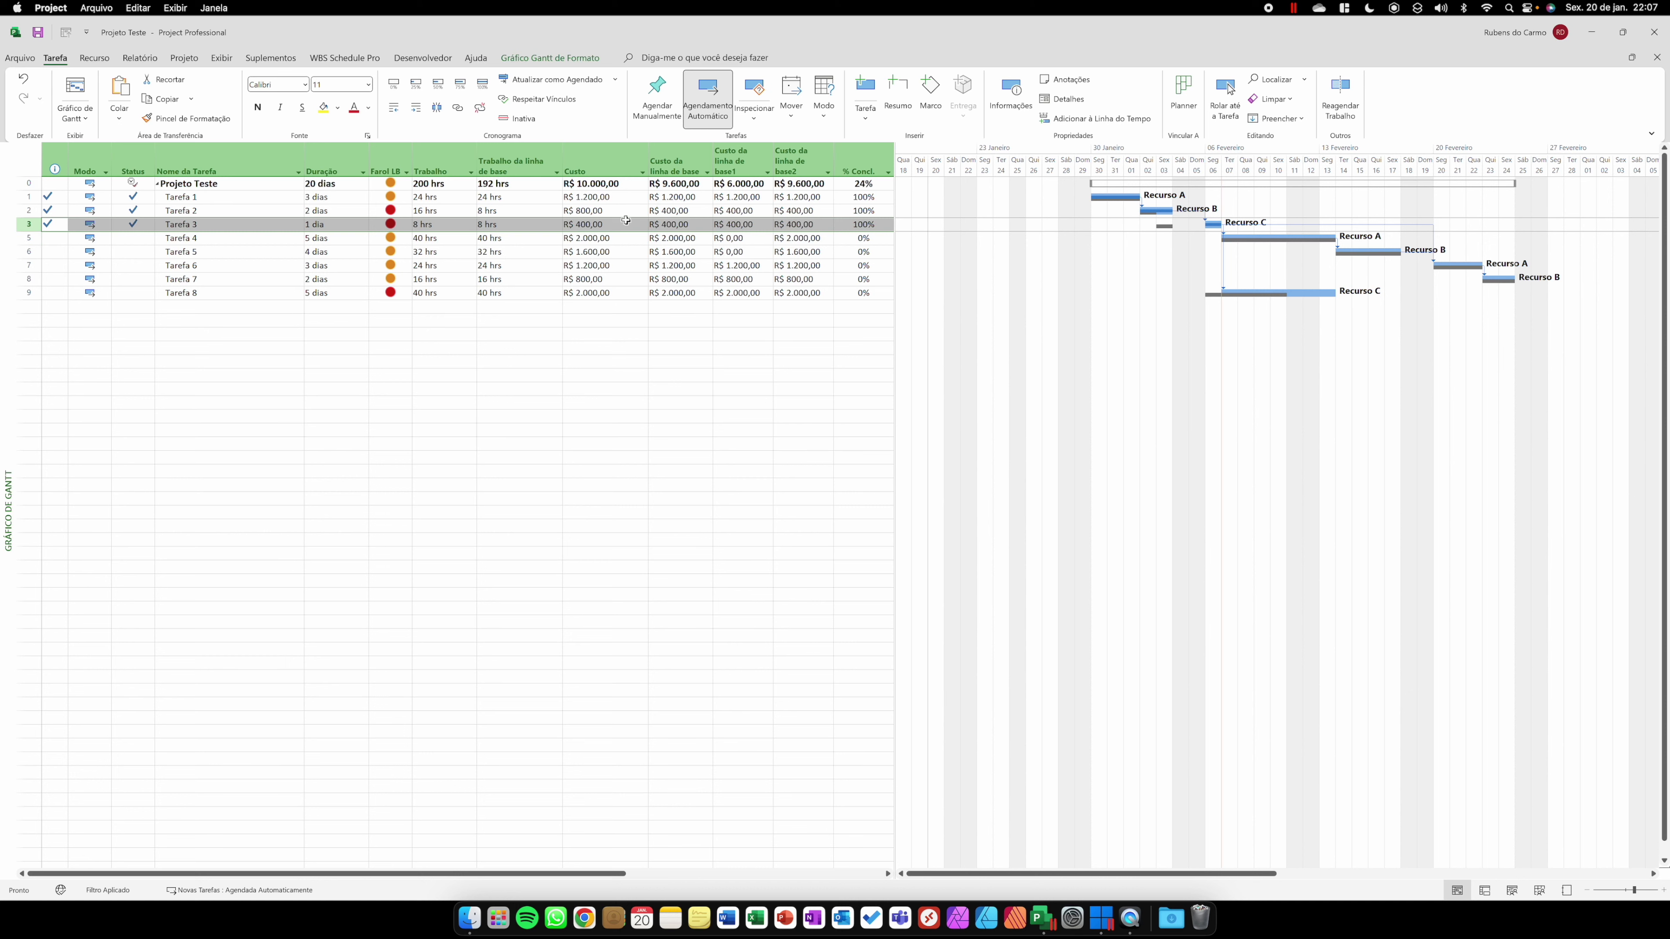
click(644, 223)
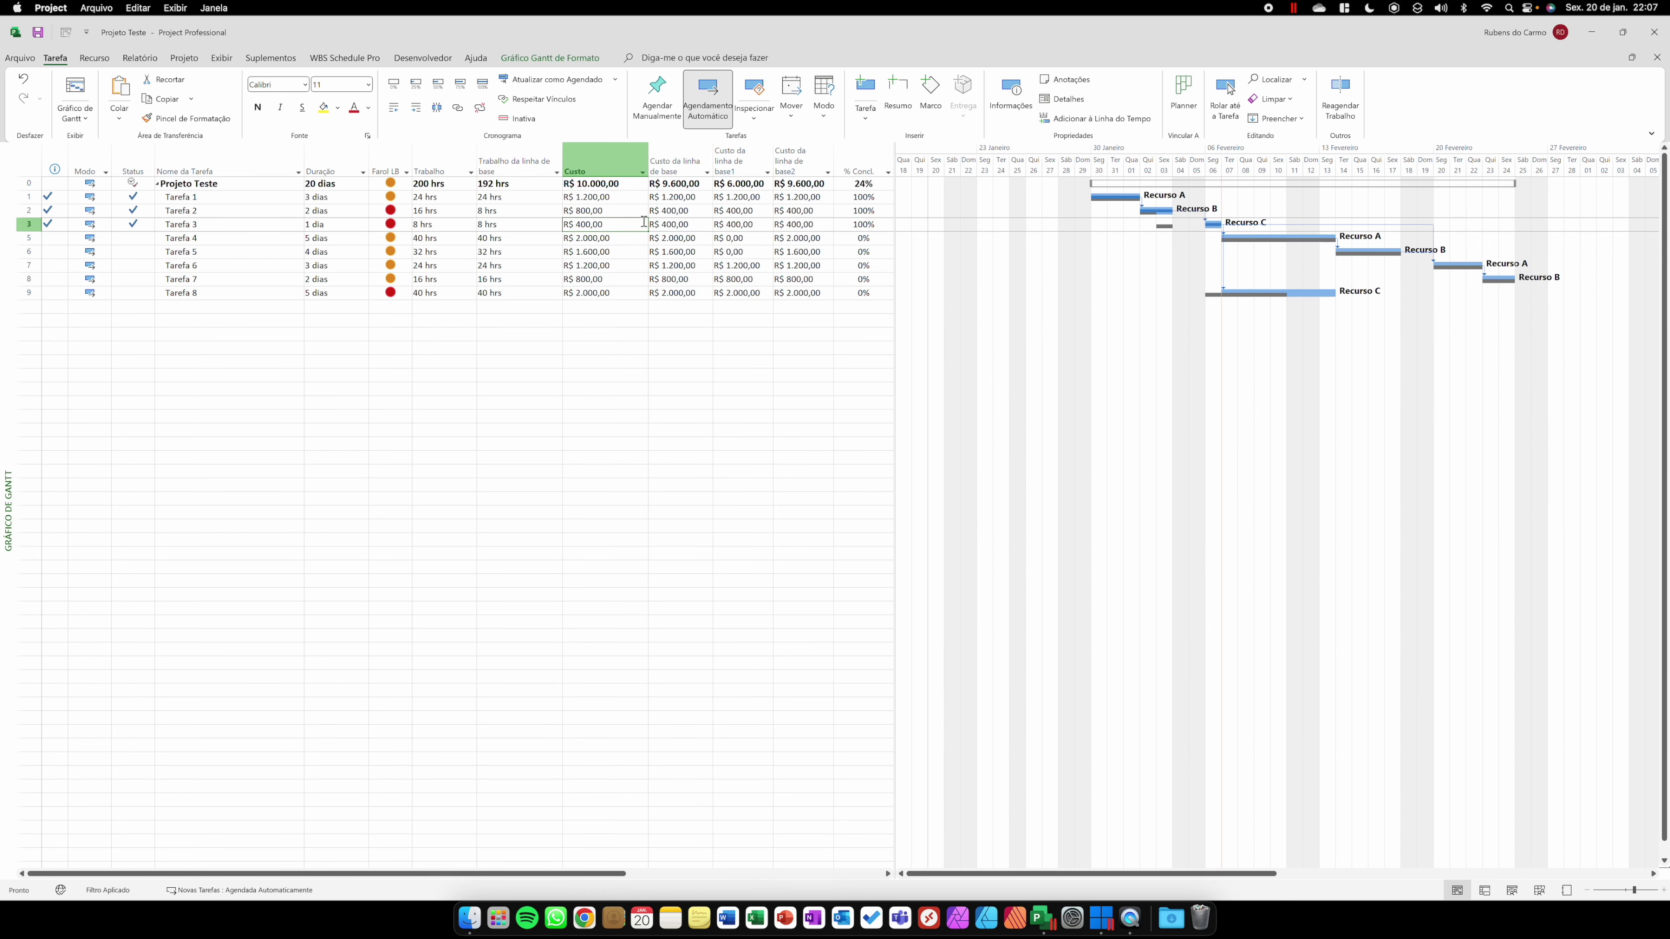
click(695, 226)
click(737, 225)
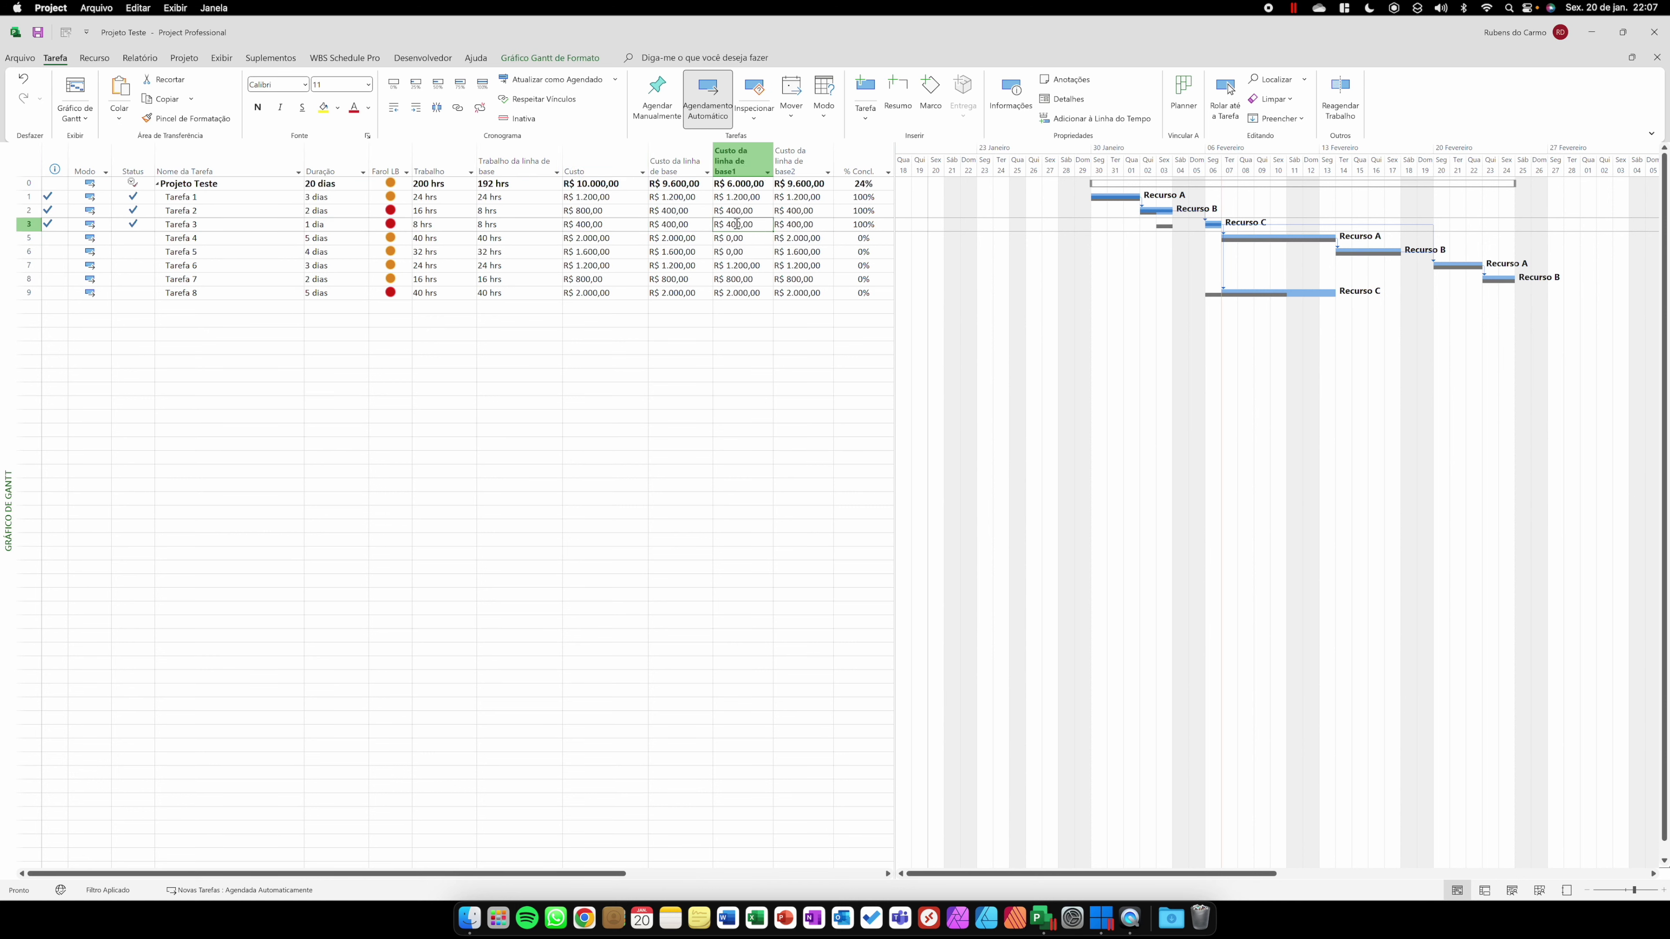
click(635, 227)
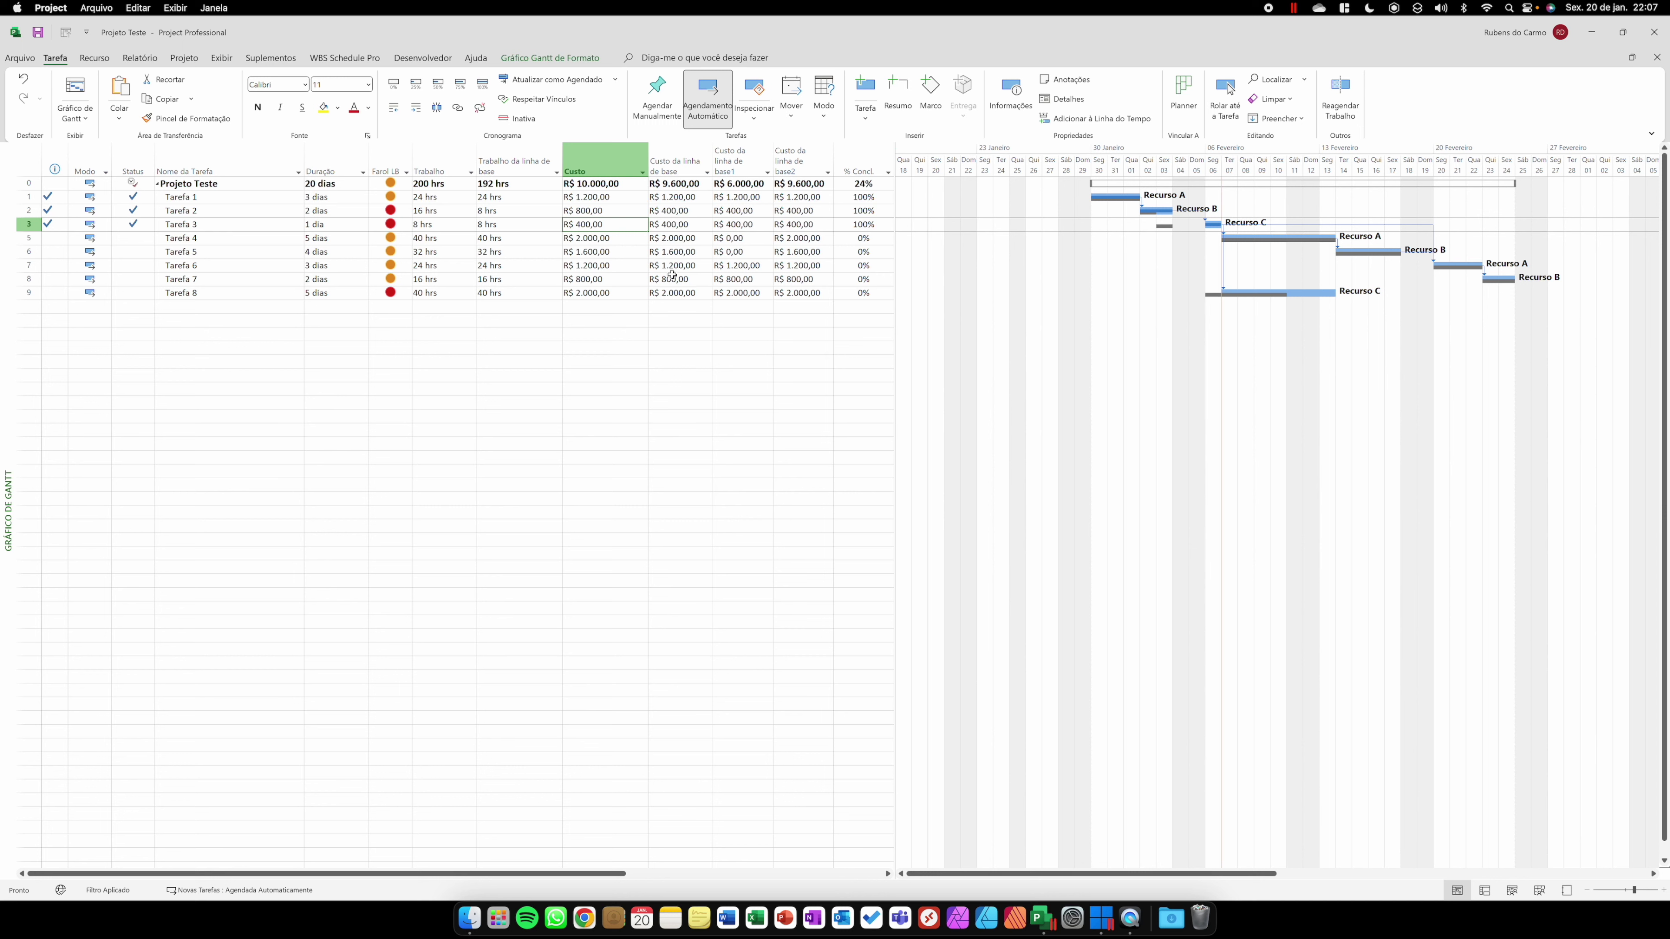
click(611, 213)
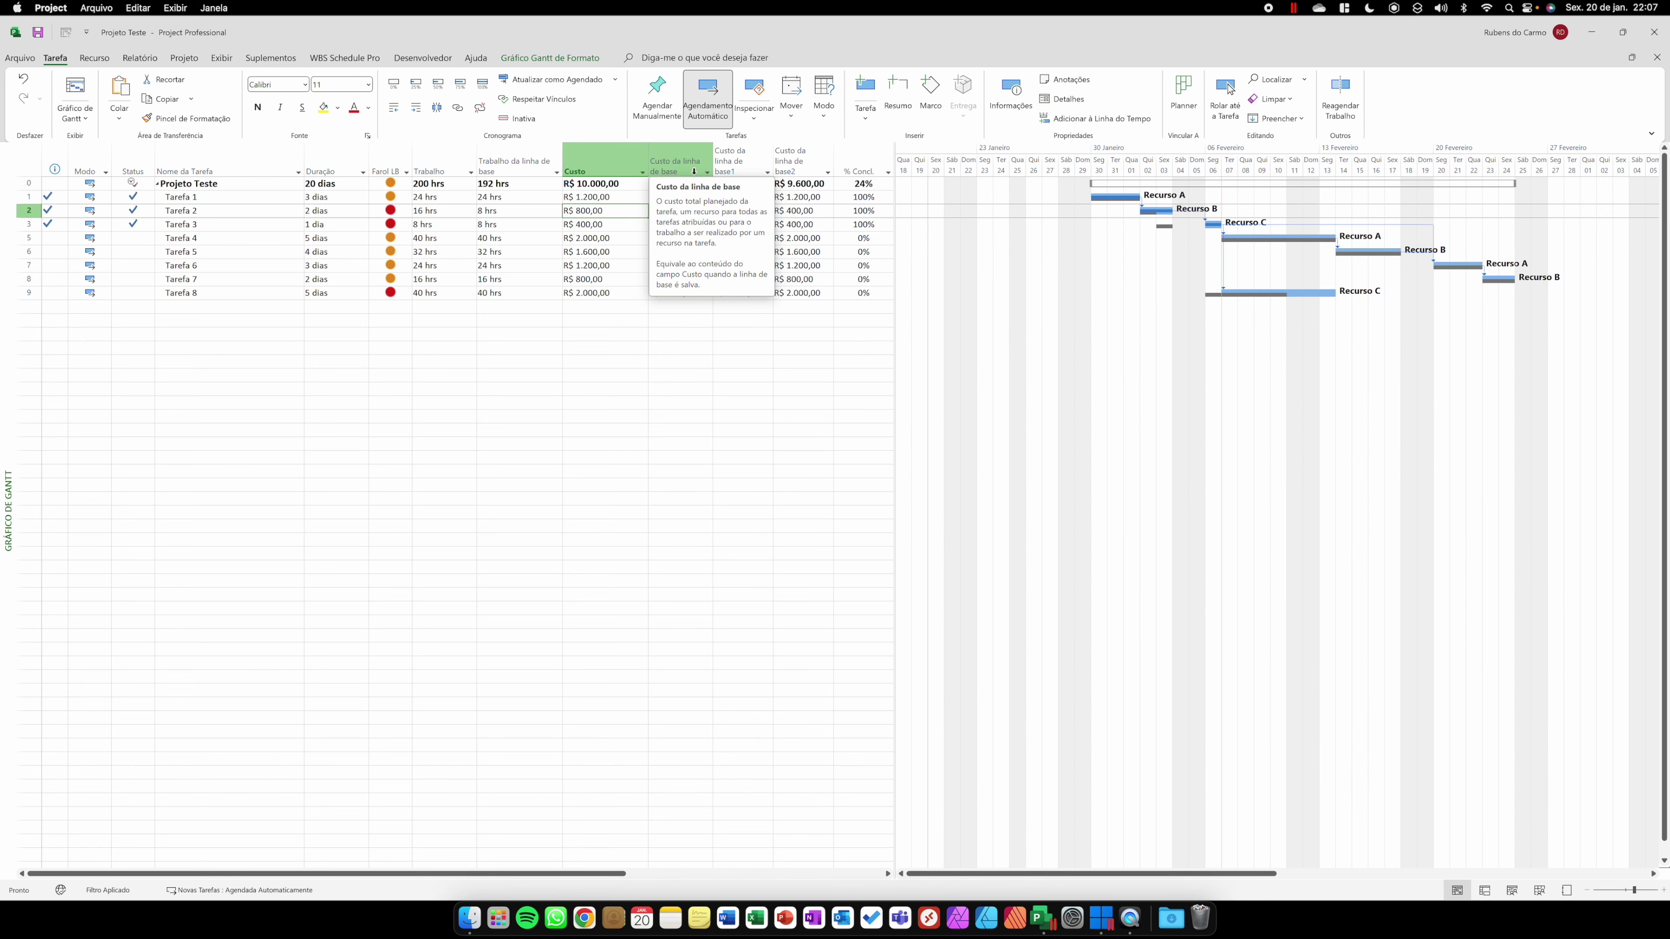
Examine the Custo da linha de base2 and Custo da linha de base1 columns, focusing on Tarefa 4 and Tarefa 5.
click(801, 163)
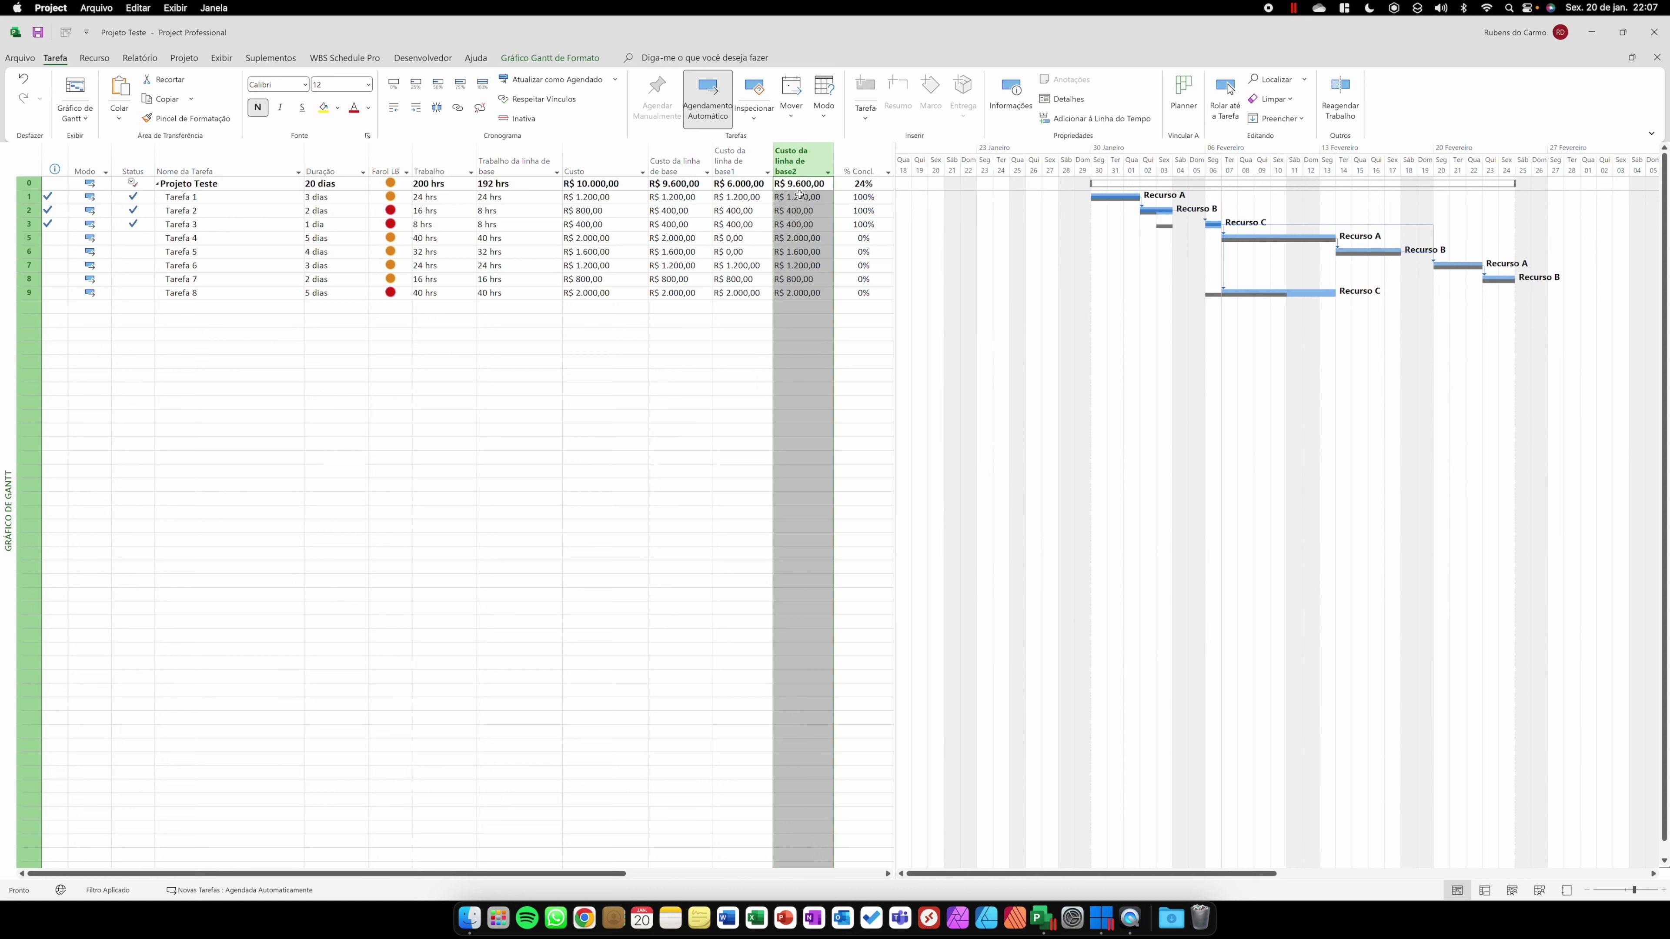
click(756, 169)
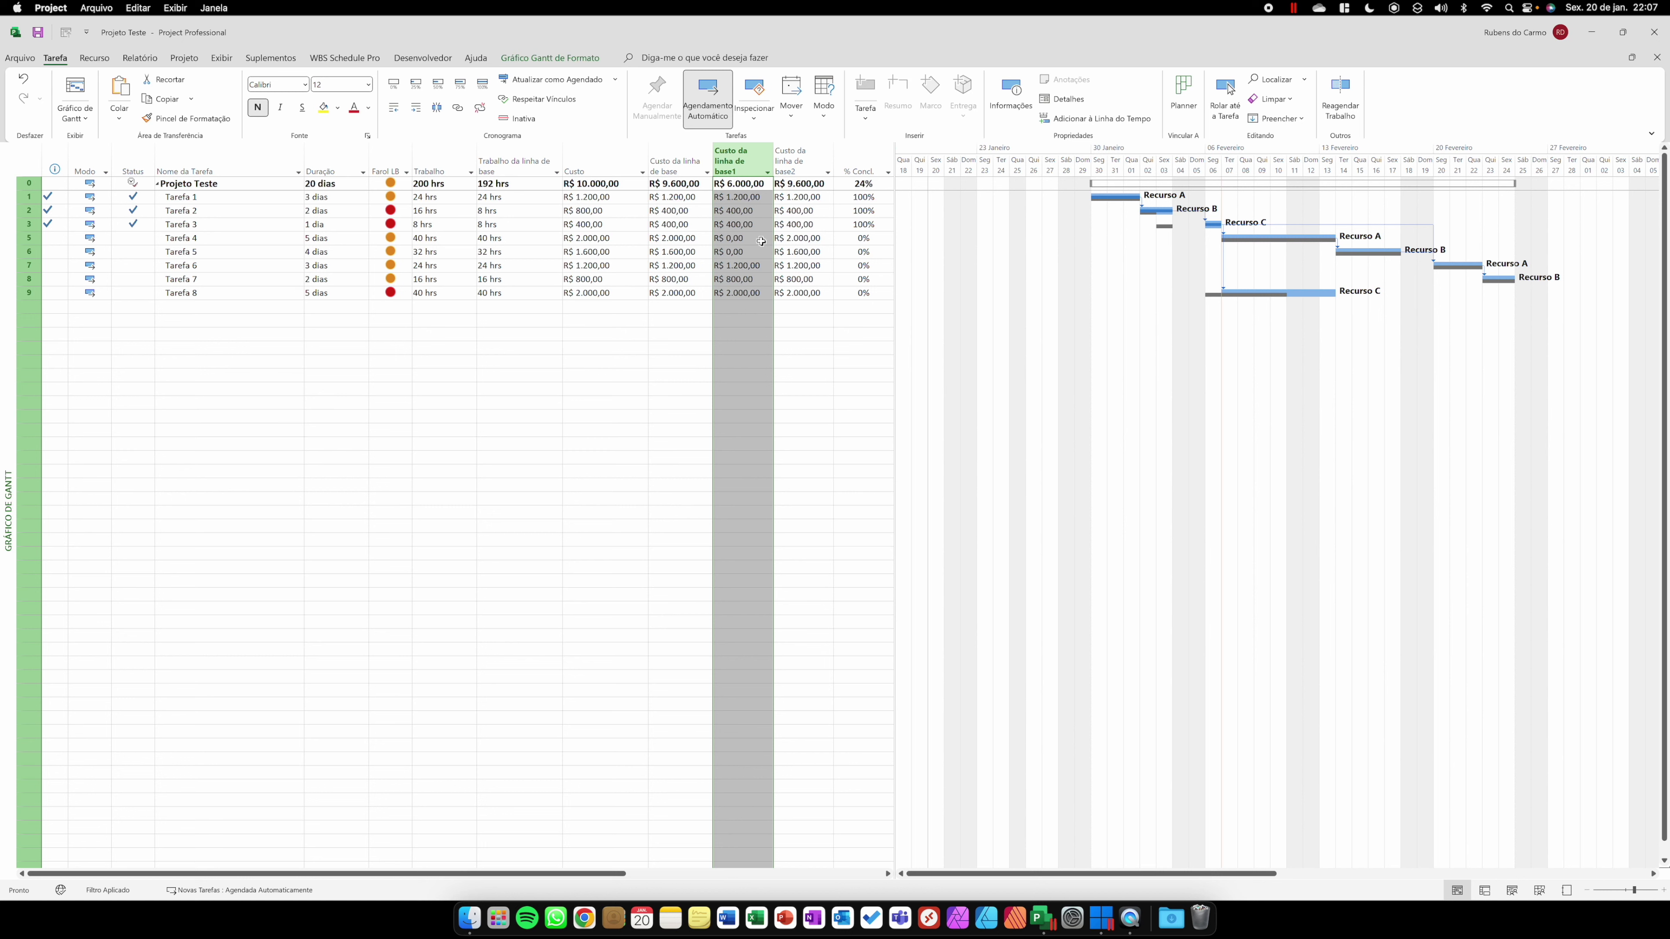
click(738, 238)
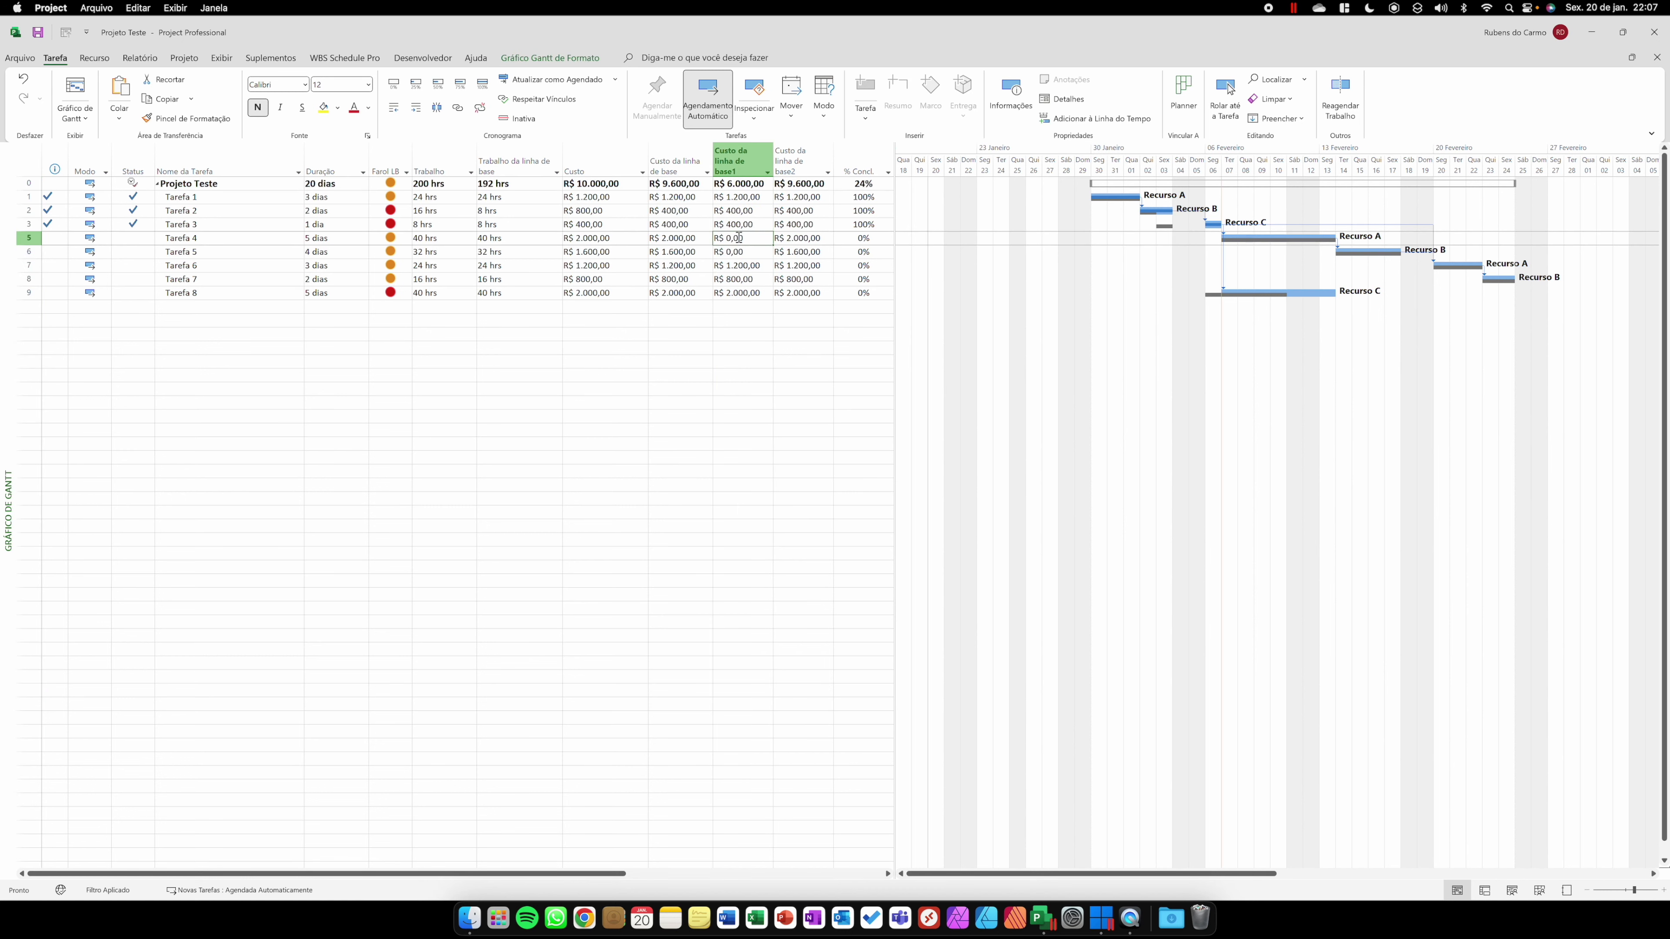
click(743, 251)
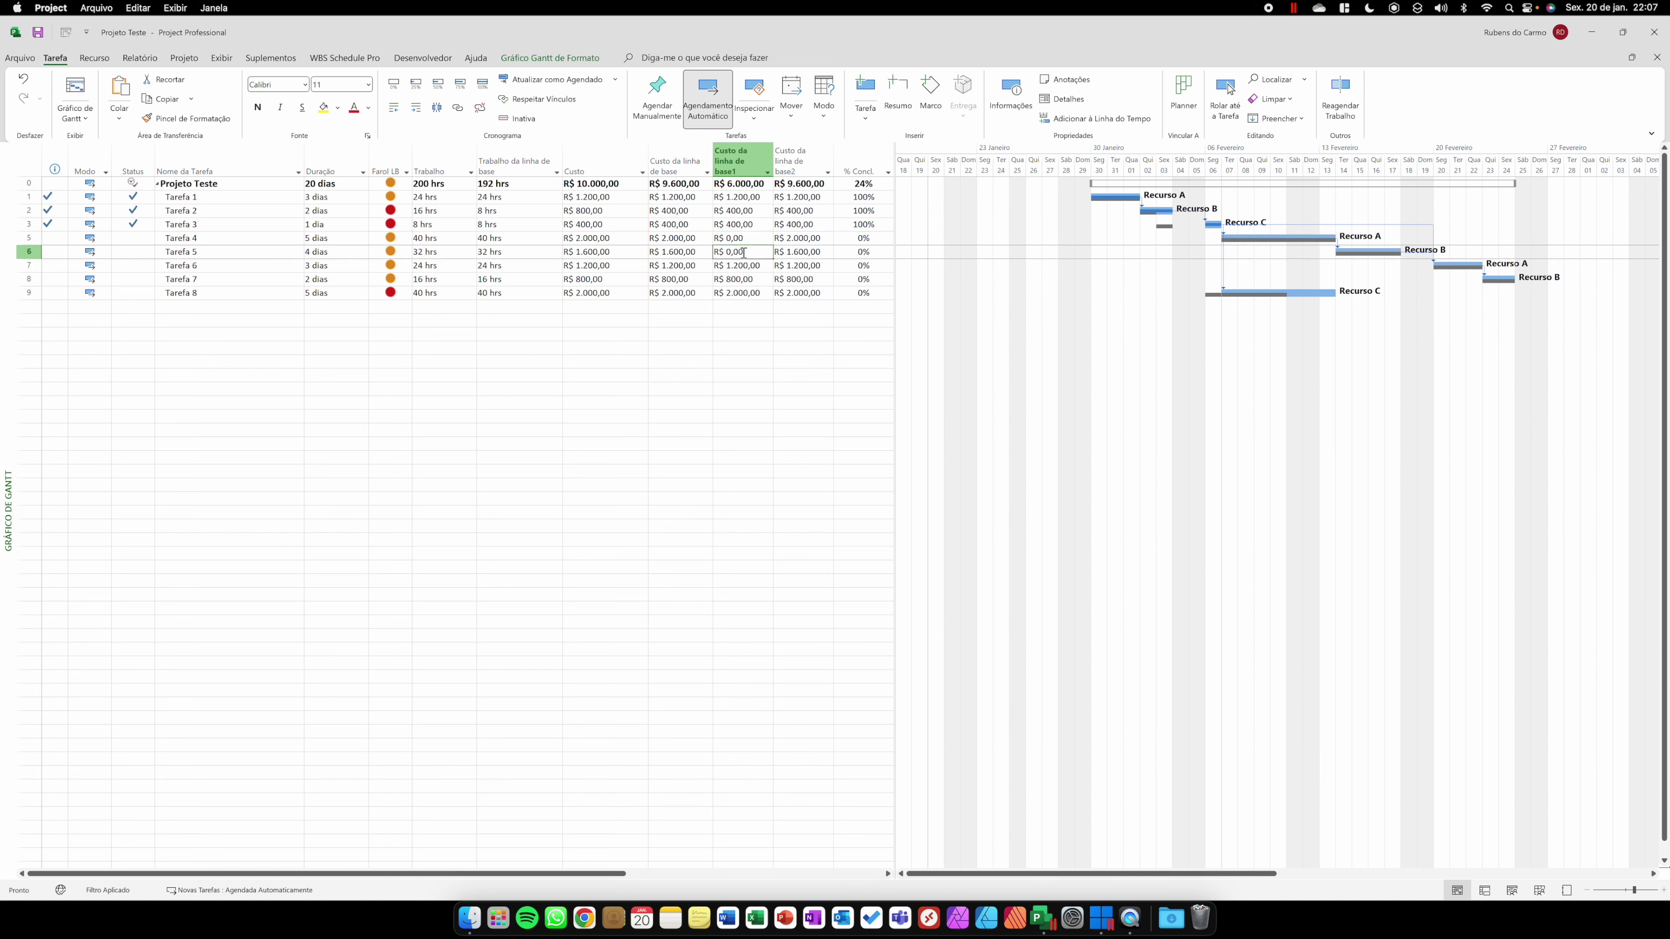
click(20, 251)
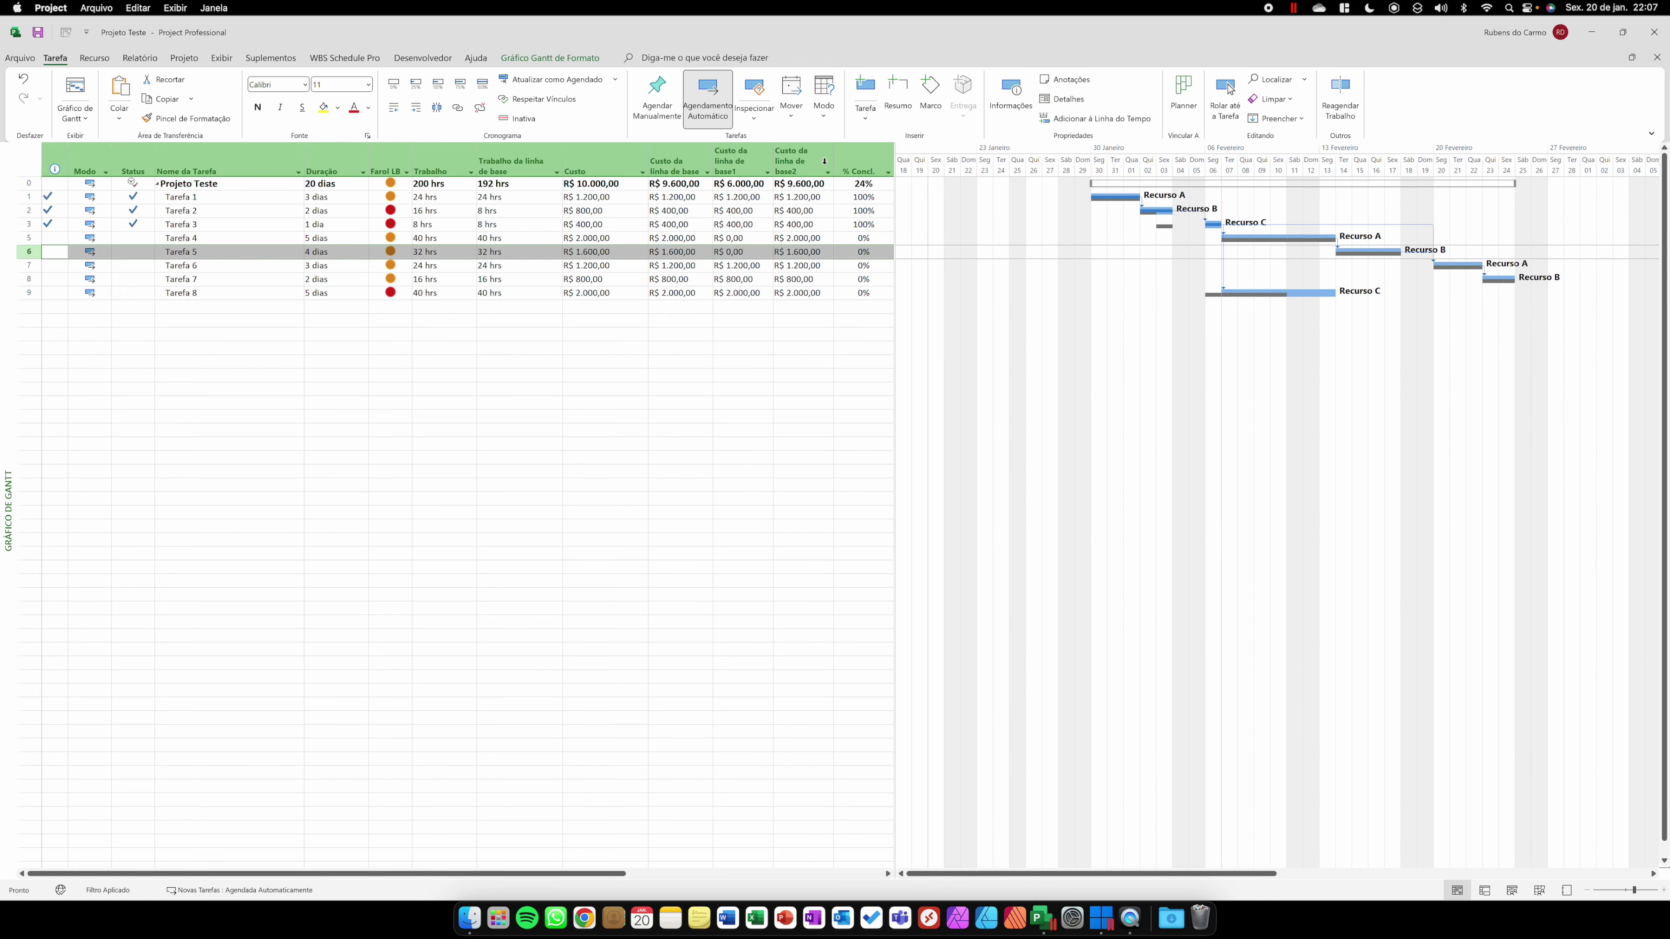
click(801, 239)
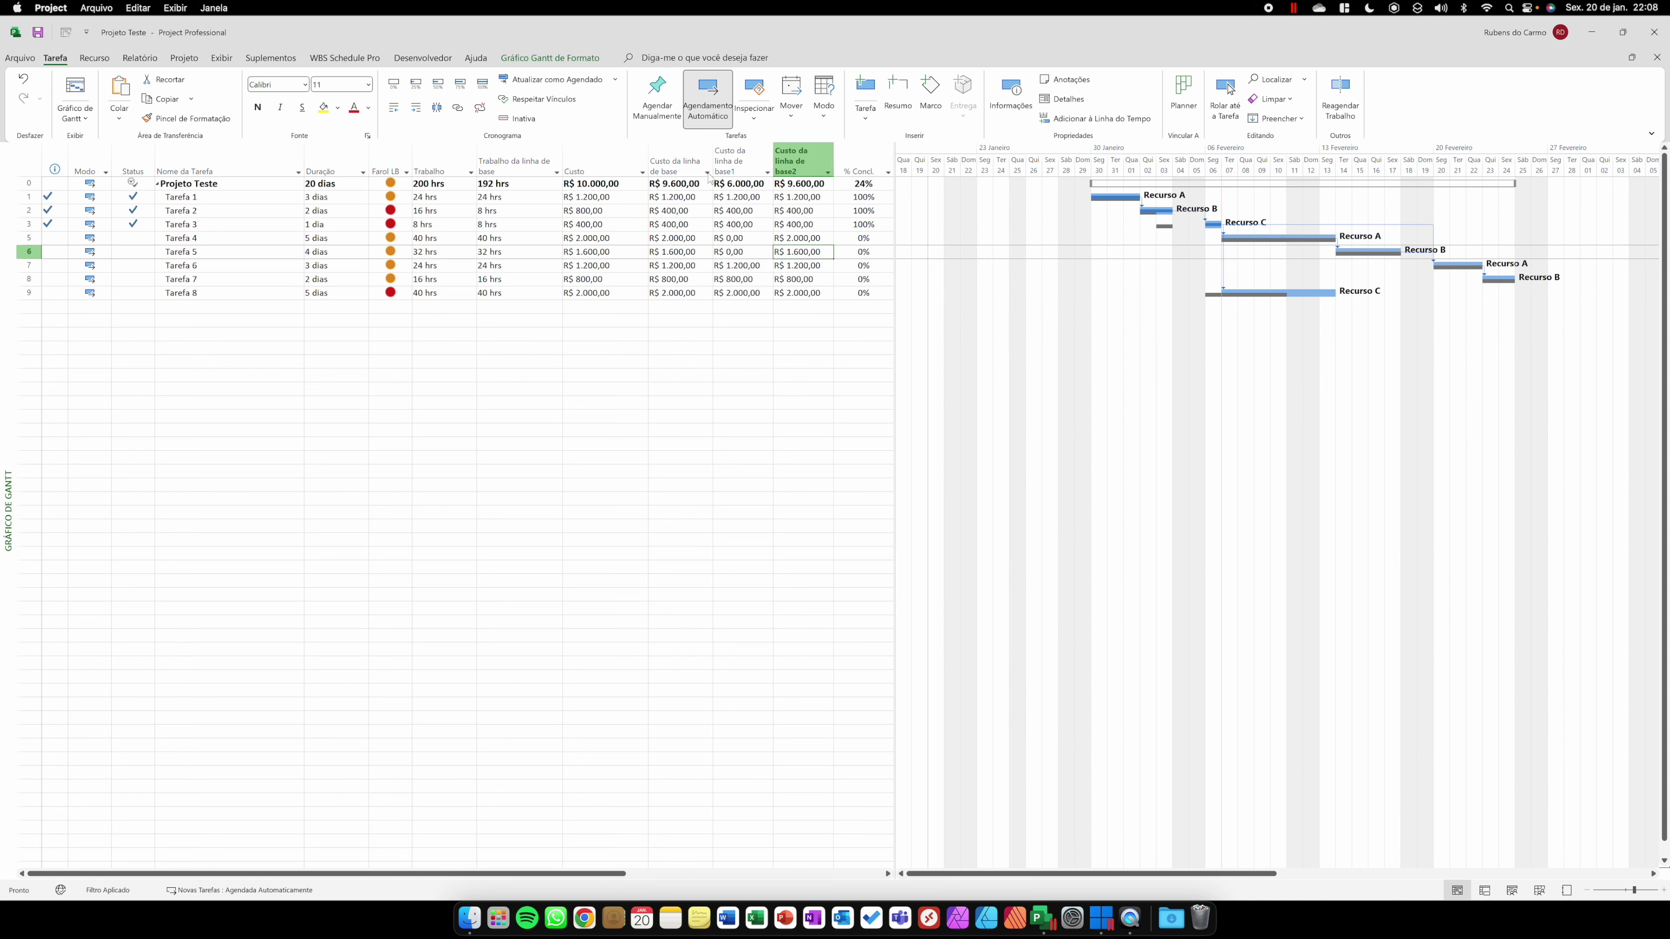
Compare Projeto Teste's total Custo with its totals in the main baseline, Linha de base 1 and Linha de base 2.
click(742, 185)
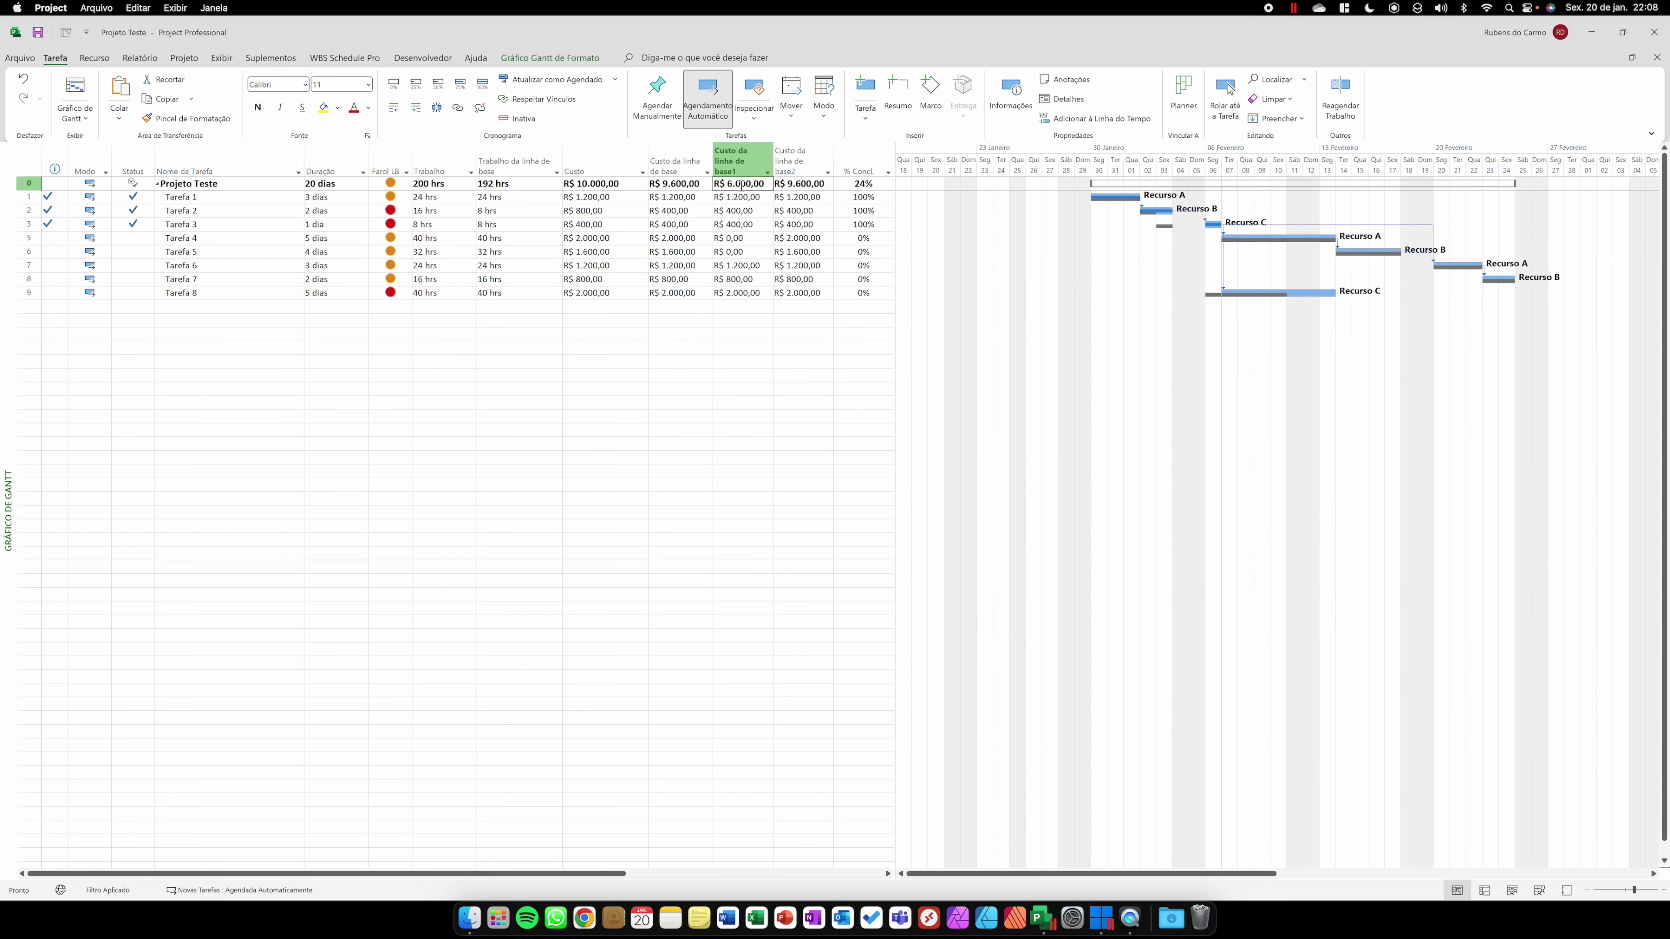
click(800, 163)
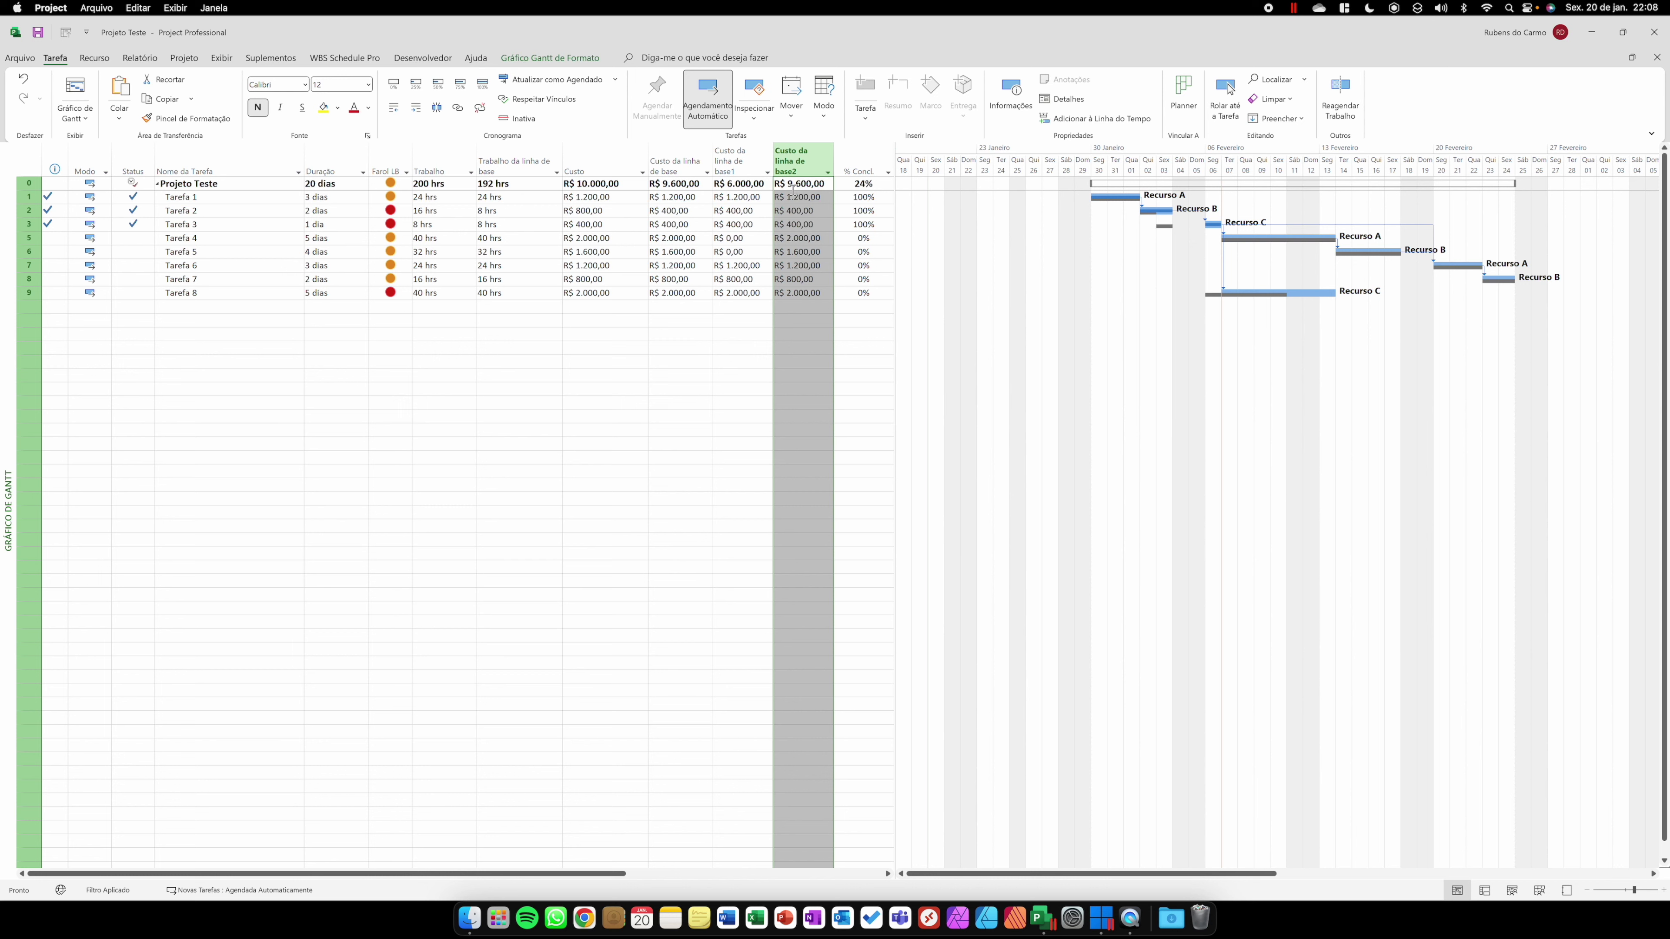
click(801, 186)
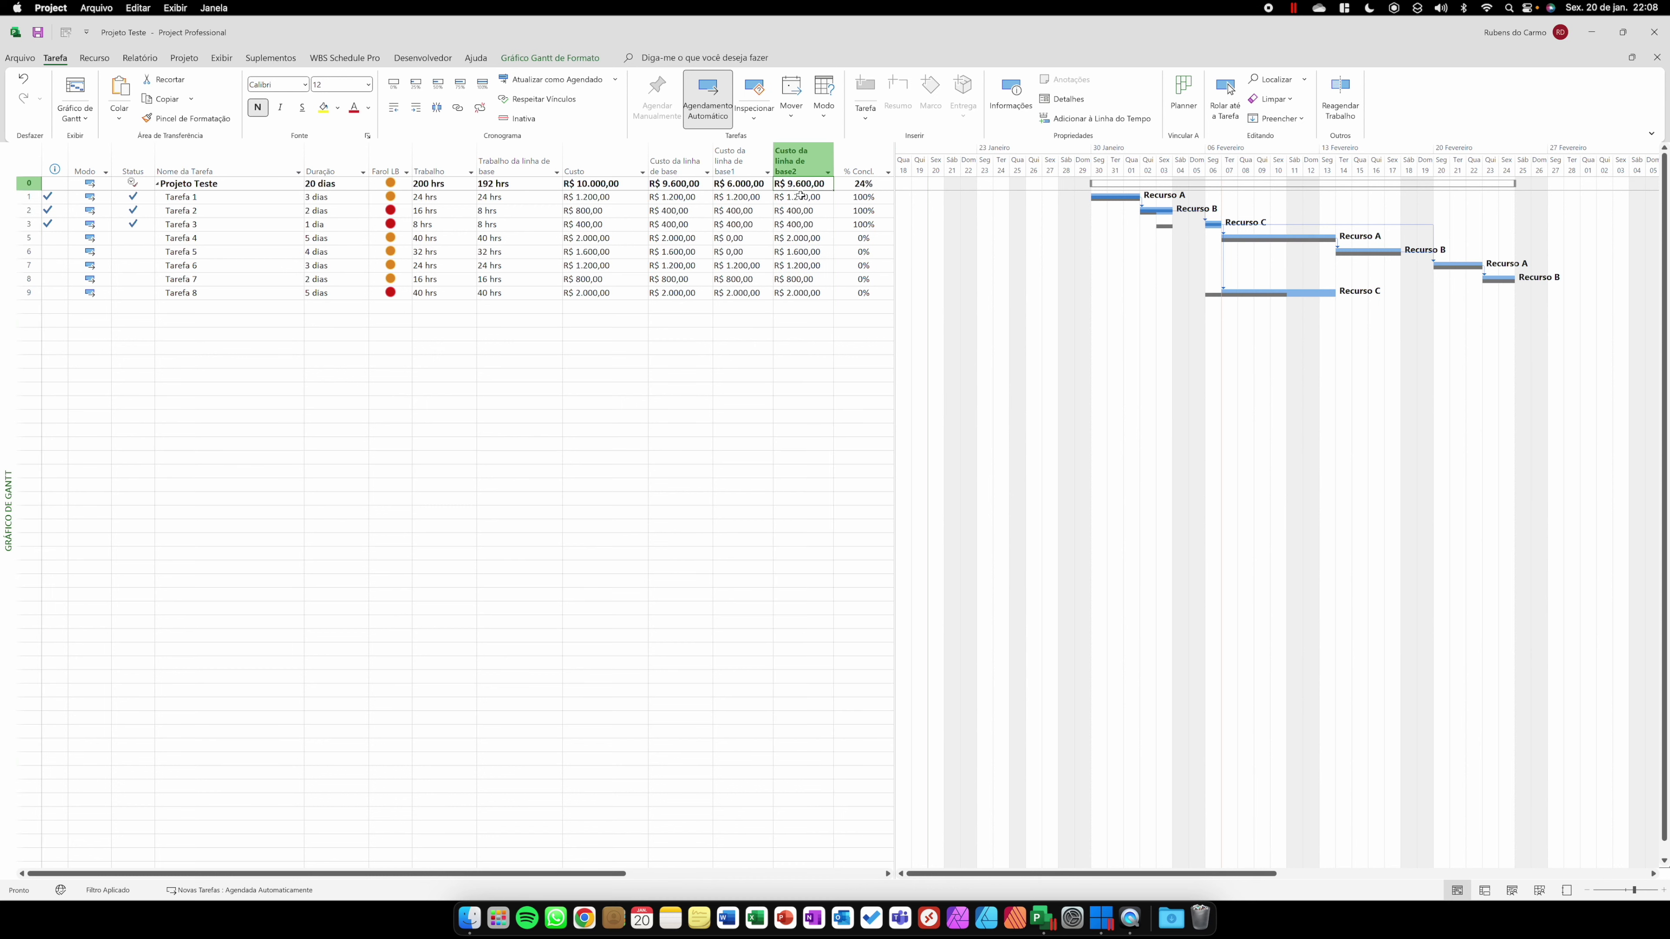
click(689, 184)
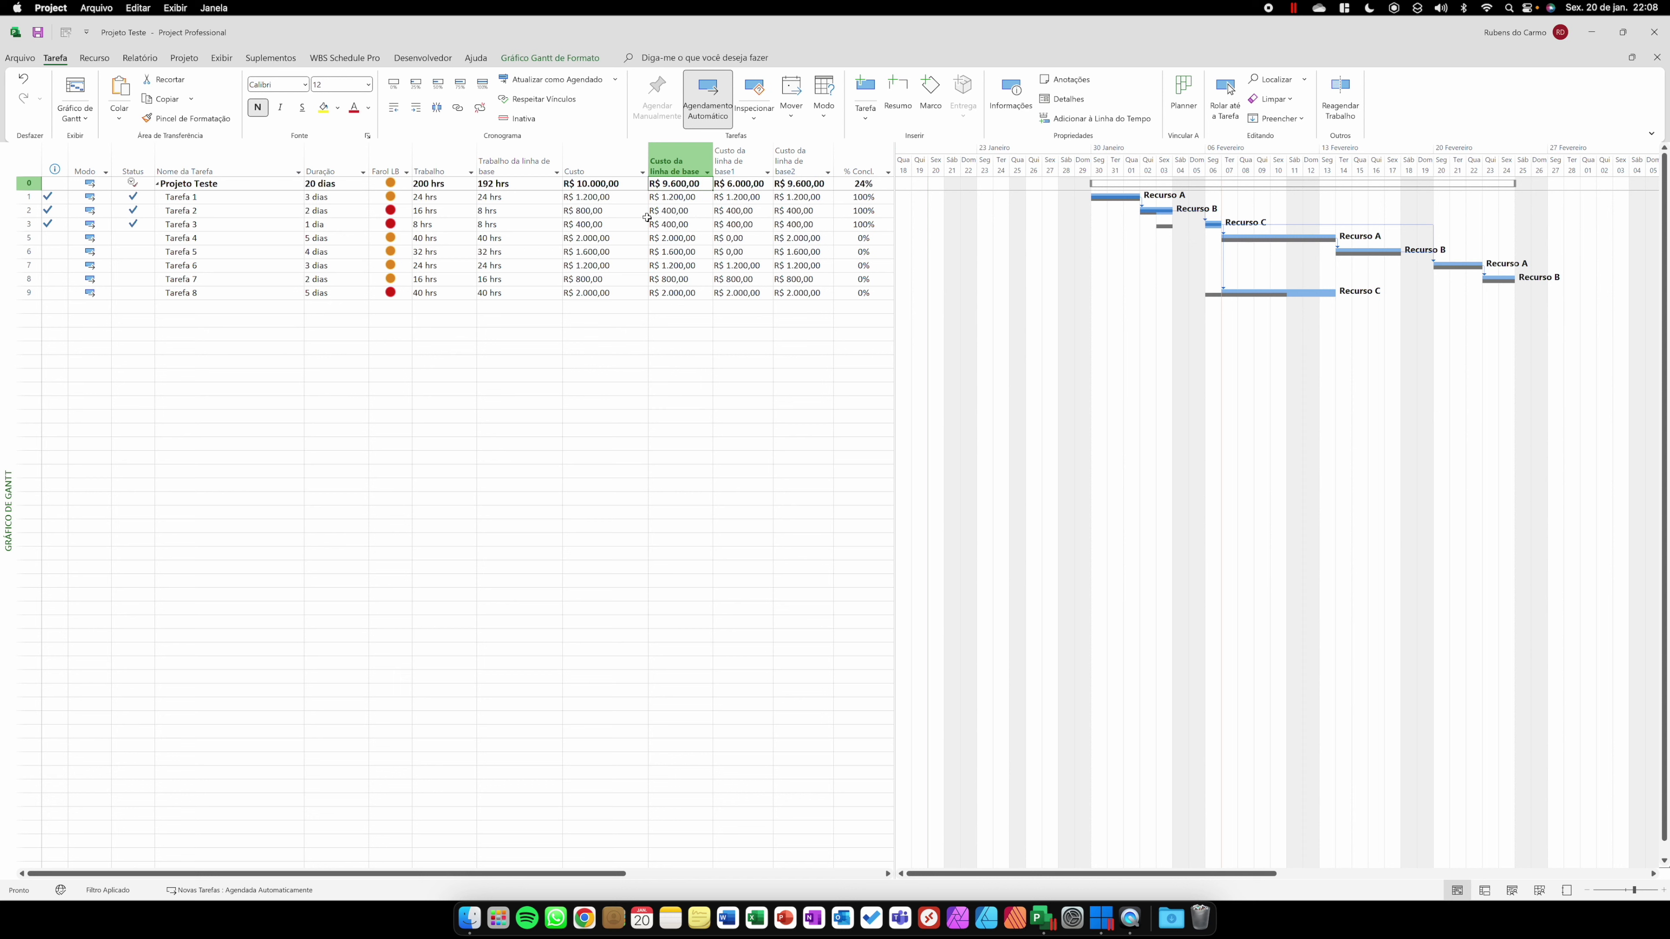
click(742, 187)
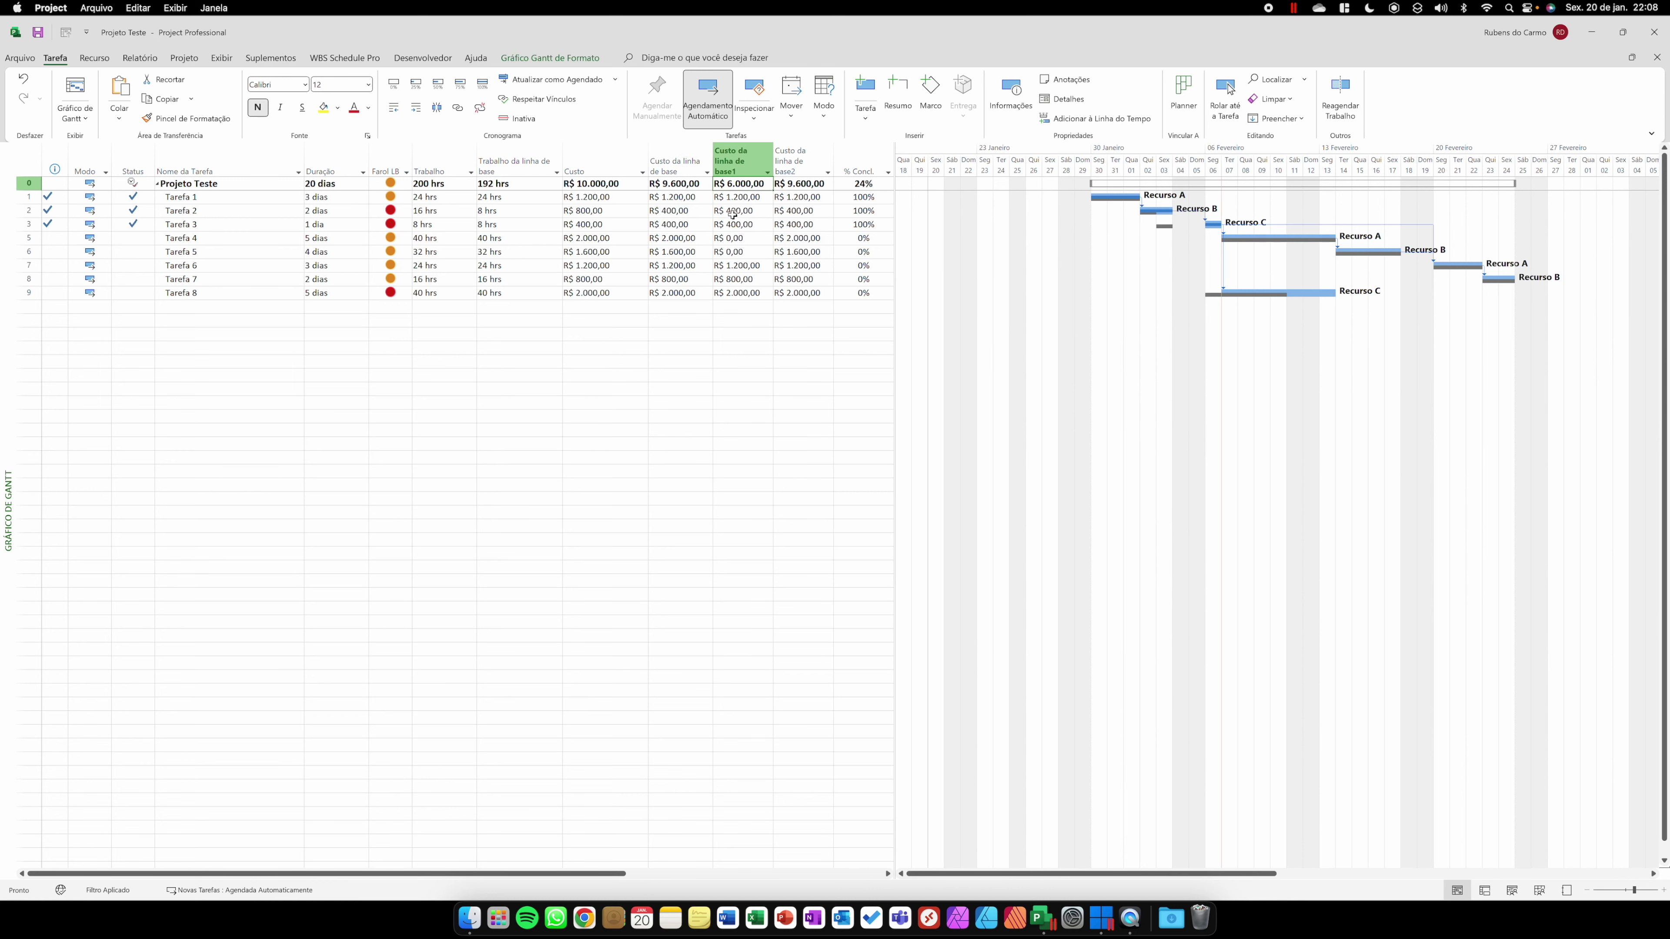
click(674, 185)
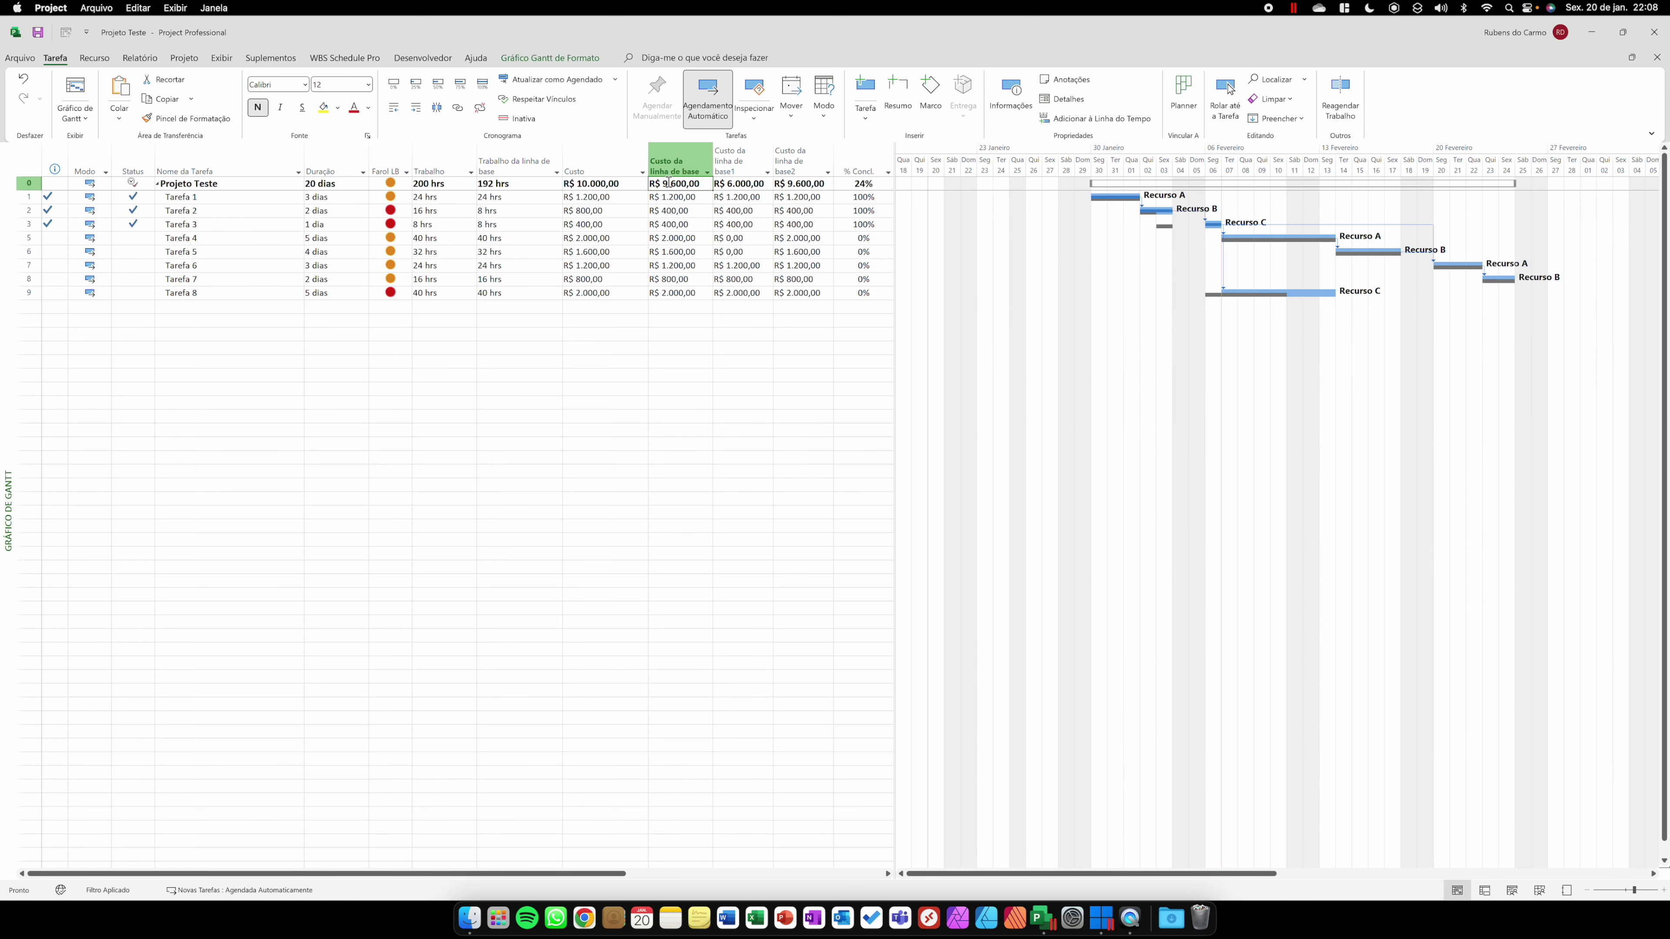
click(608, 185)
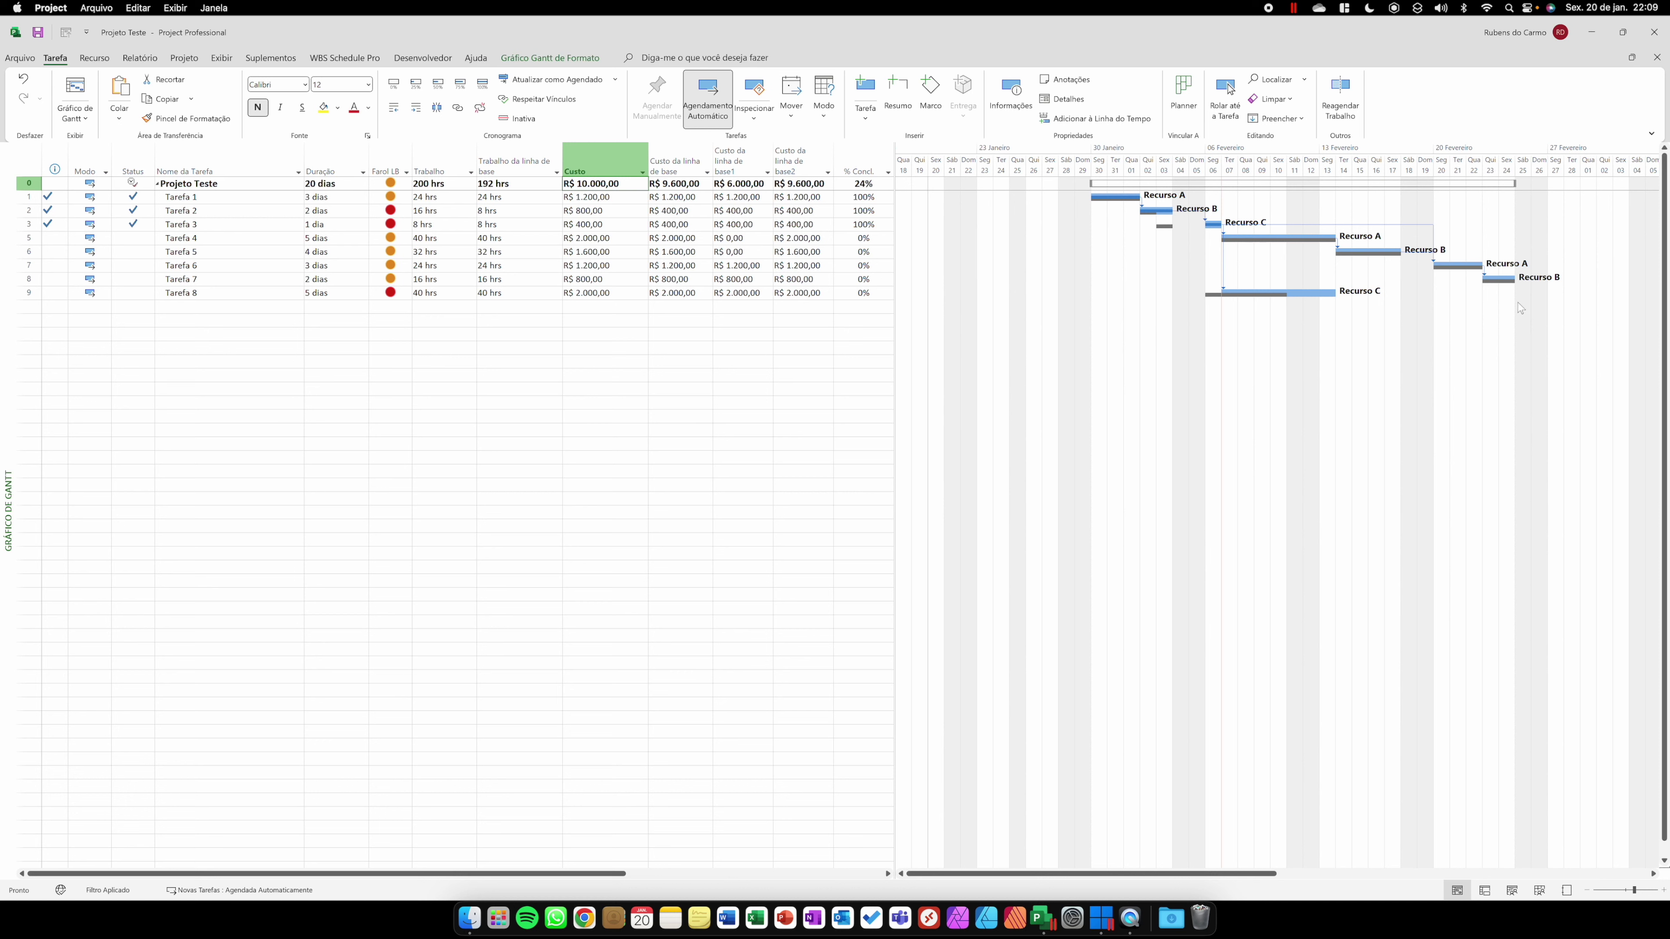
click(258, 364)
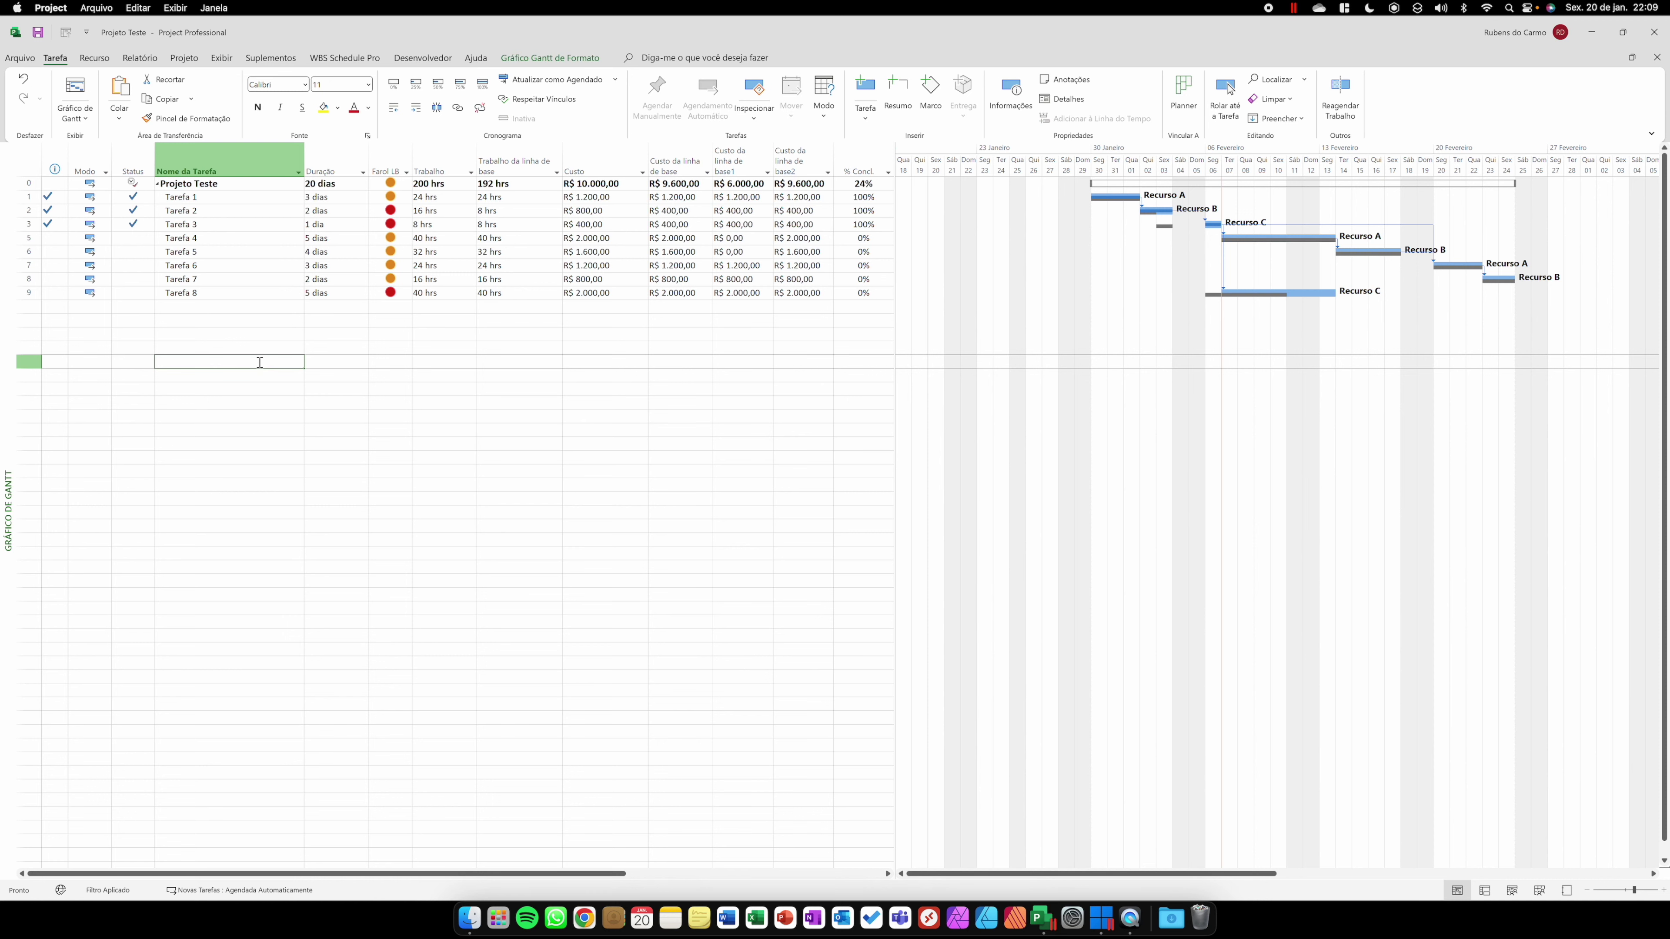